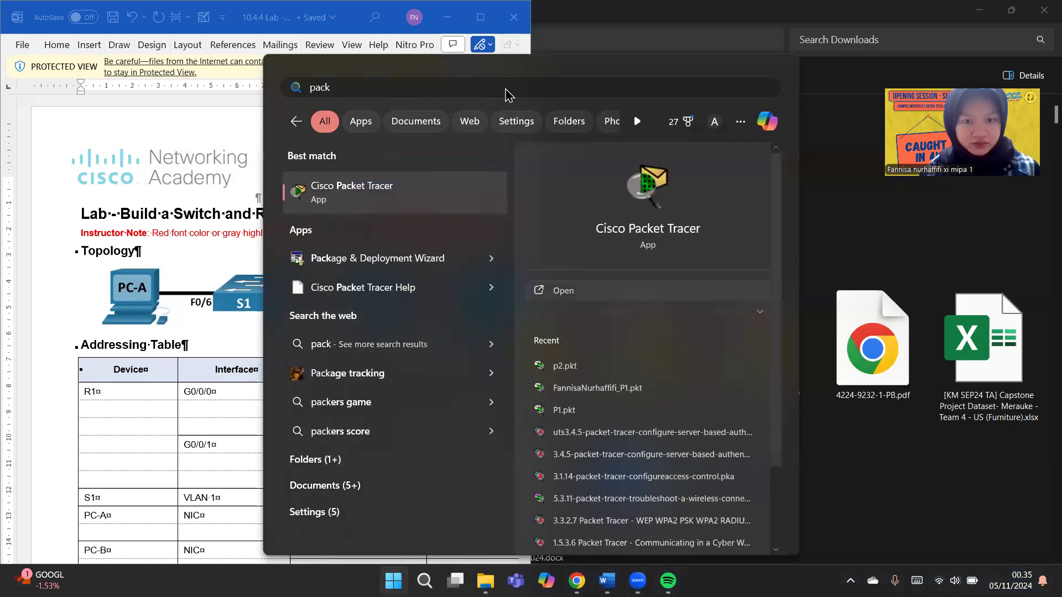
Step: Close the system search and bring up Cisco Packet Tracer beside the lab document
key(Escape)
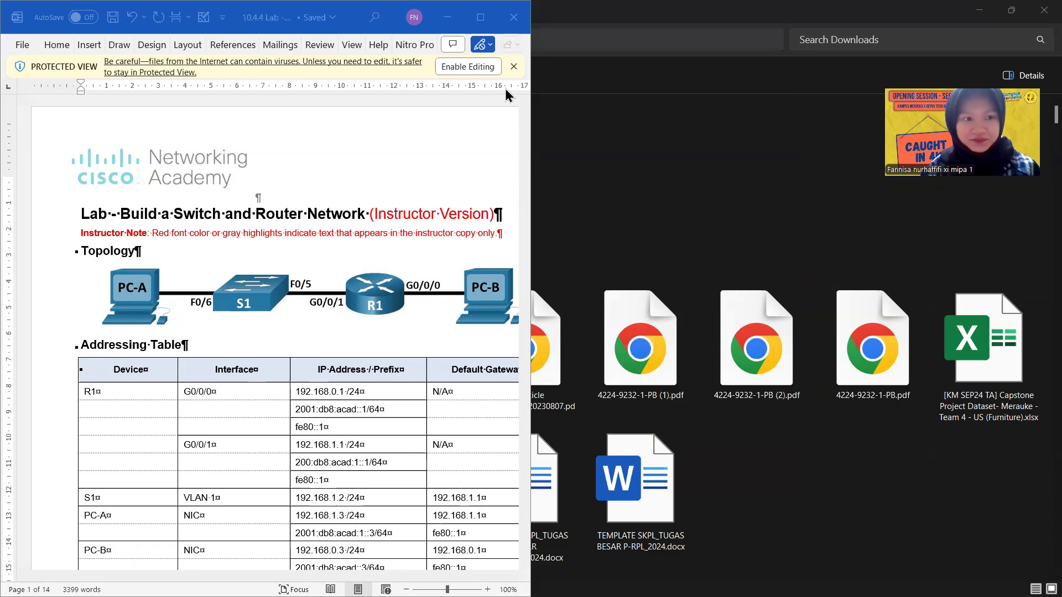
click(459, 71)
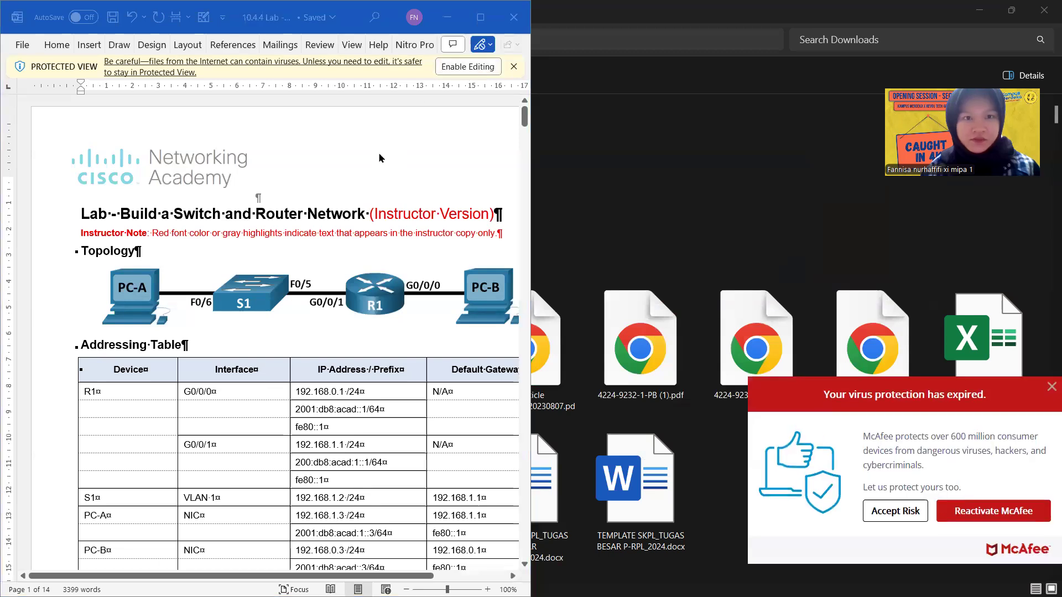
click(469, 156)
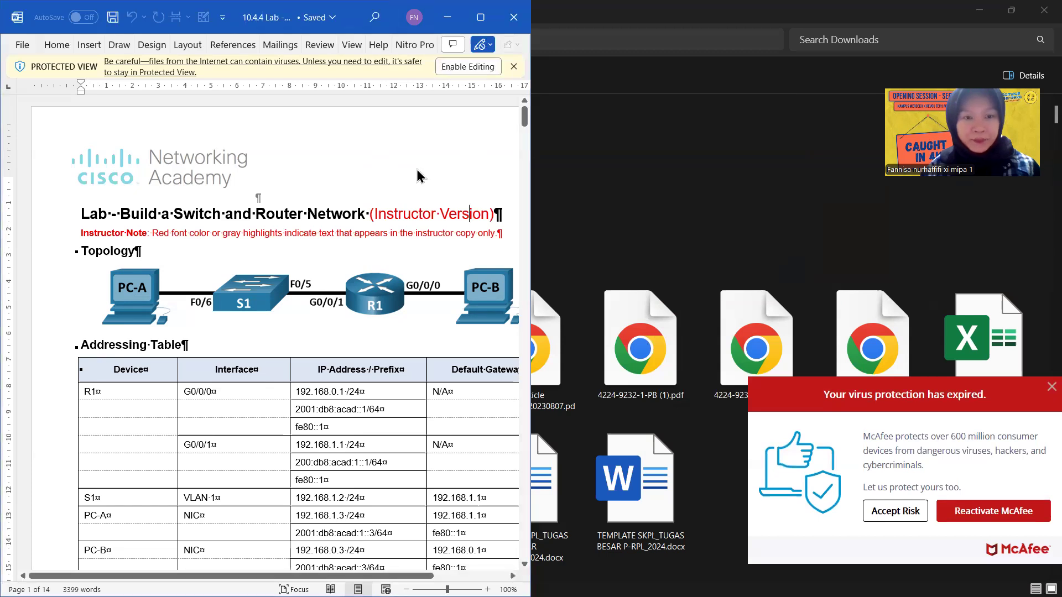
scroll(418, 174, down, 1)
scroll(437, 488, up, 1)
mouse_move(442, 596)
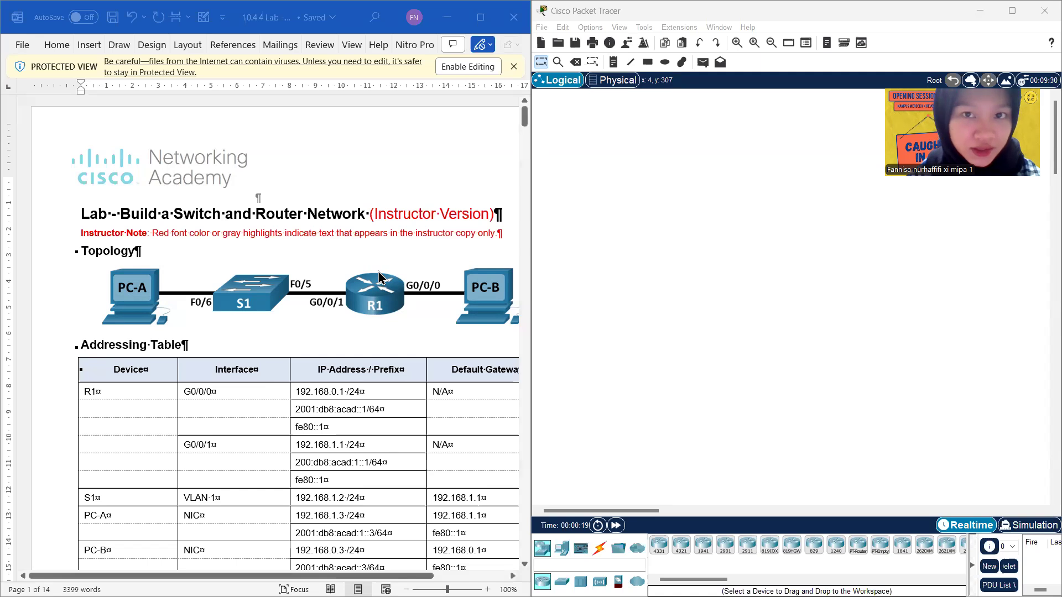
Step: Place two PC-PT end devices in the empty workspace, spaced well apart on one row as in the lab topology
scroll(249, 178, down, 2)
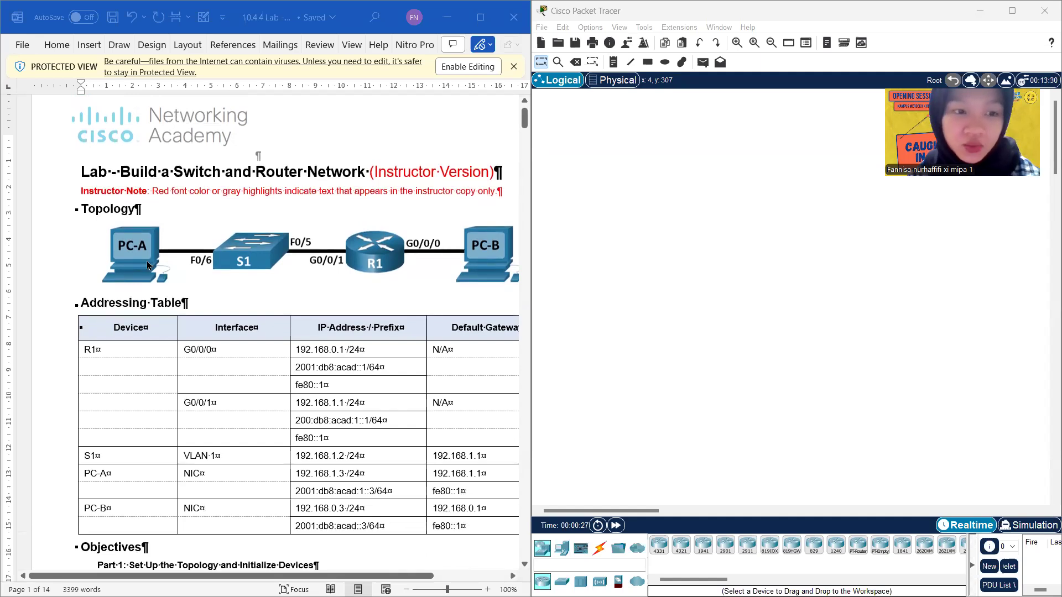
click(248, 256)
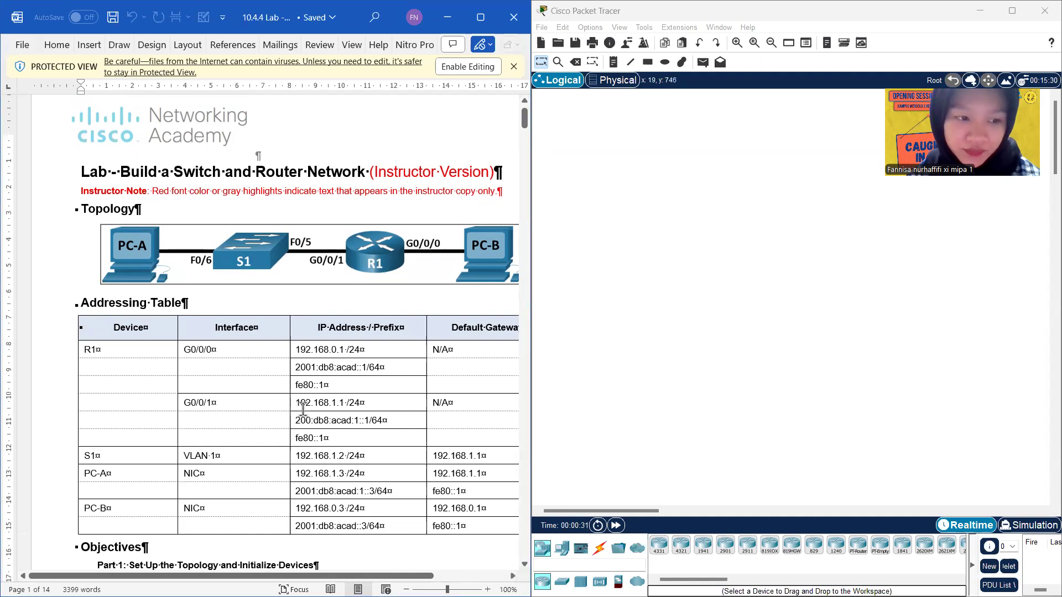
scroll(303, 408, down, 1)
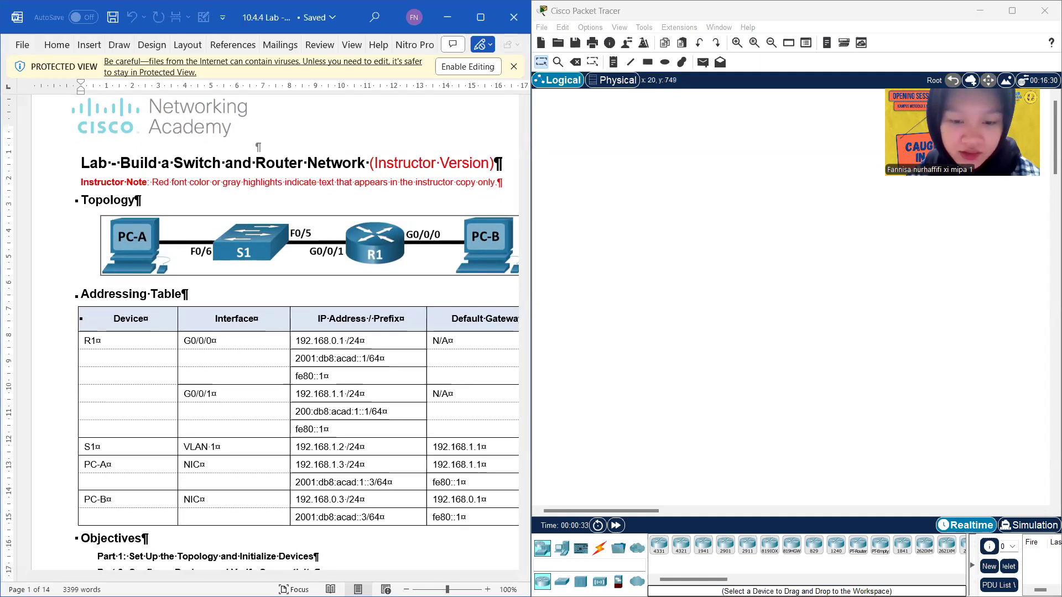
click(562, 549)
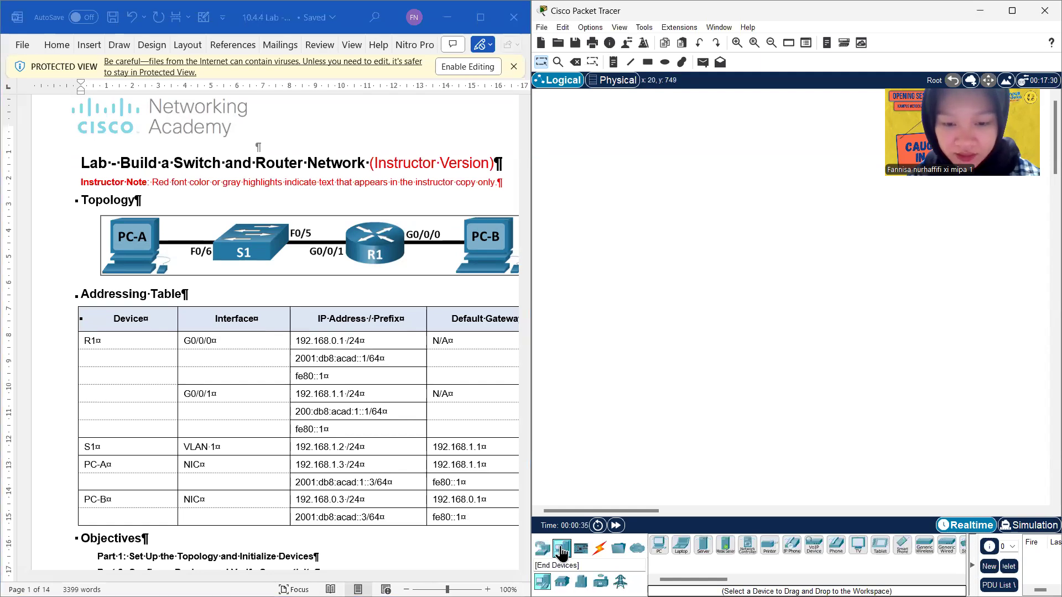
click(658, 546)
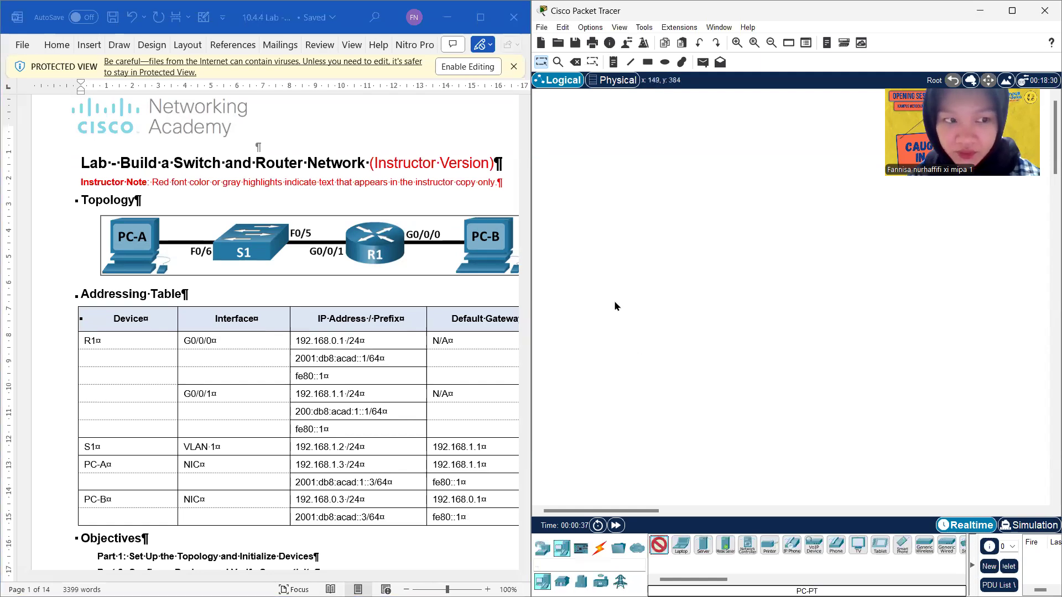
click(615, 306)
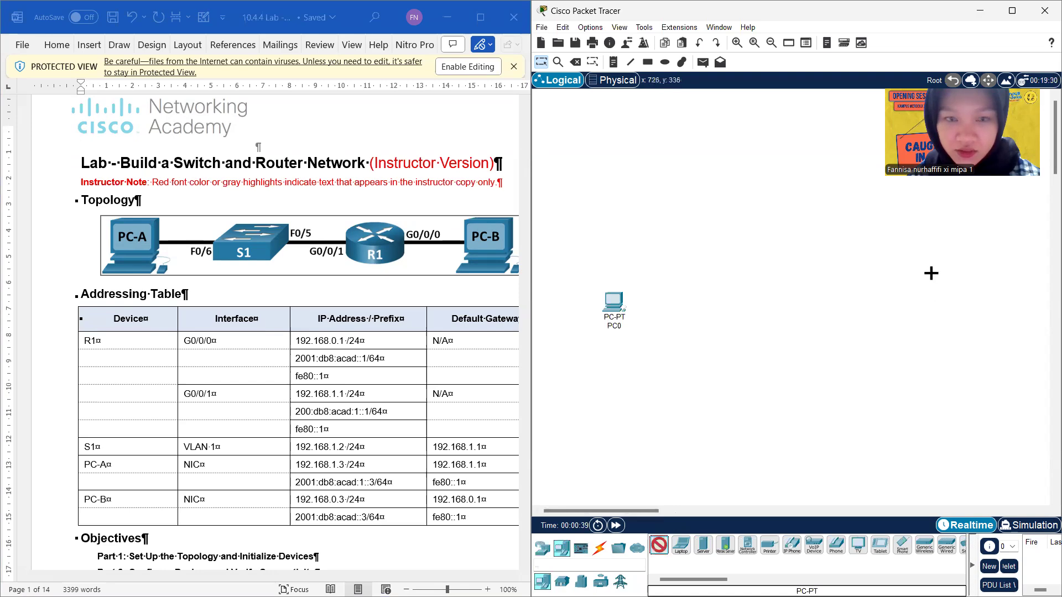
click(908, 298)
Step: Consult the lab's equipment notes and place a 2960 IOS15 switch beside PC0, in the gap between the two PCs
scroll(301, 445, down, 3)
scroll(302, 445, down, 11)
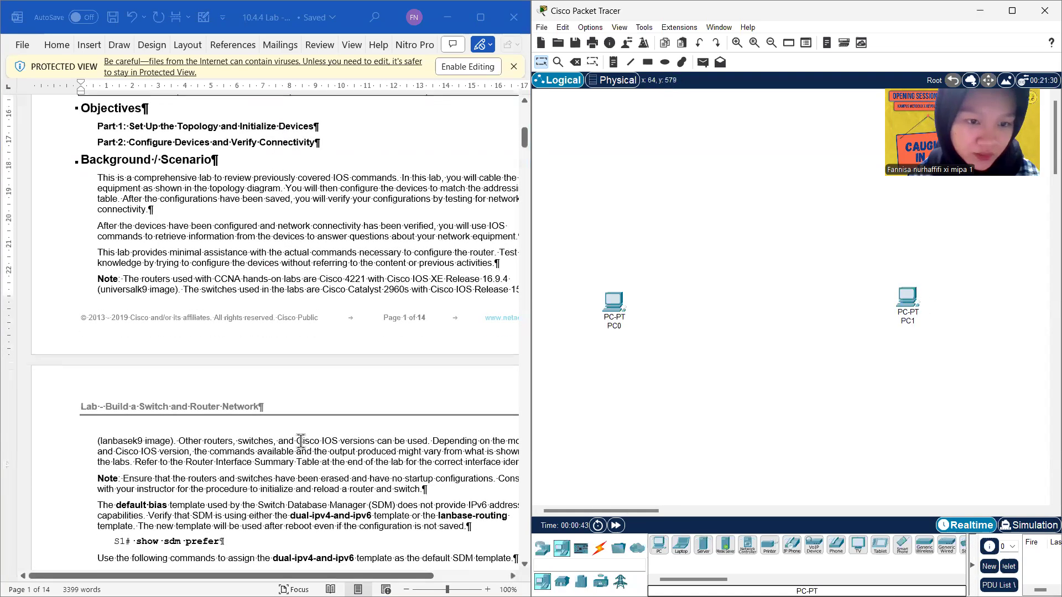
scroll(300, 440, down, 3)
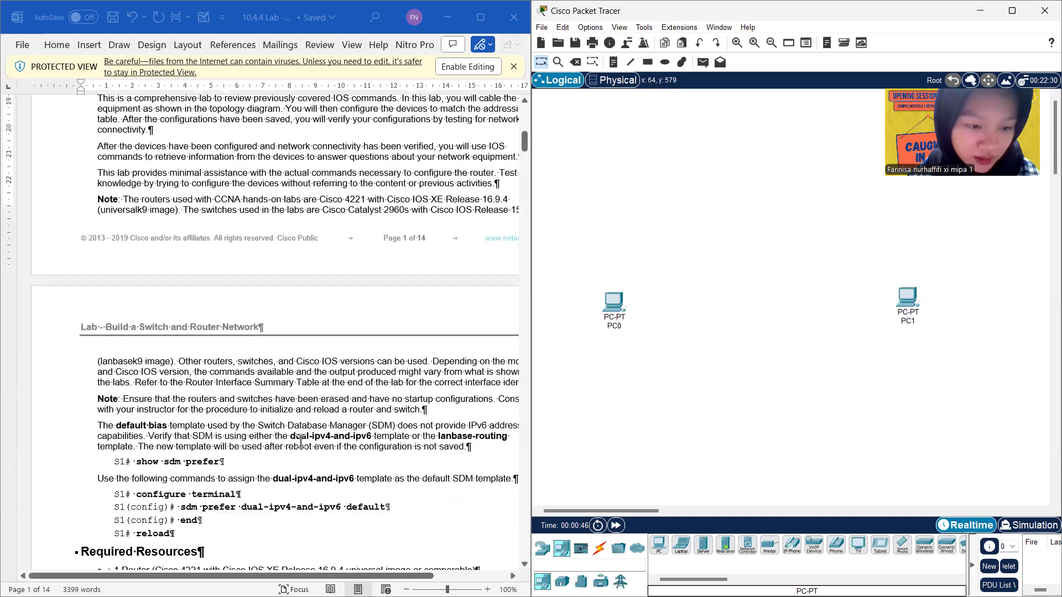
scroll(301, 440, up, 2)
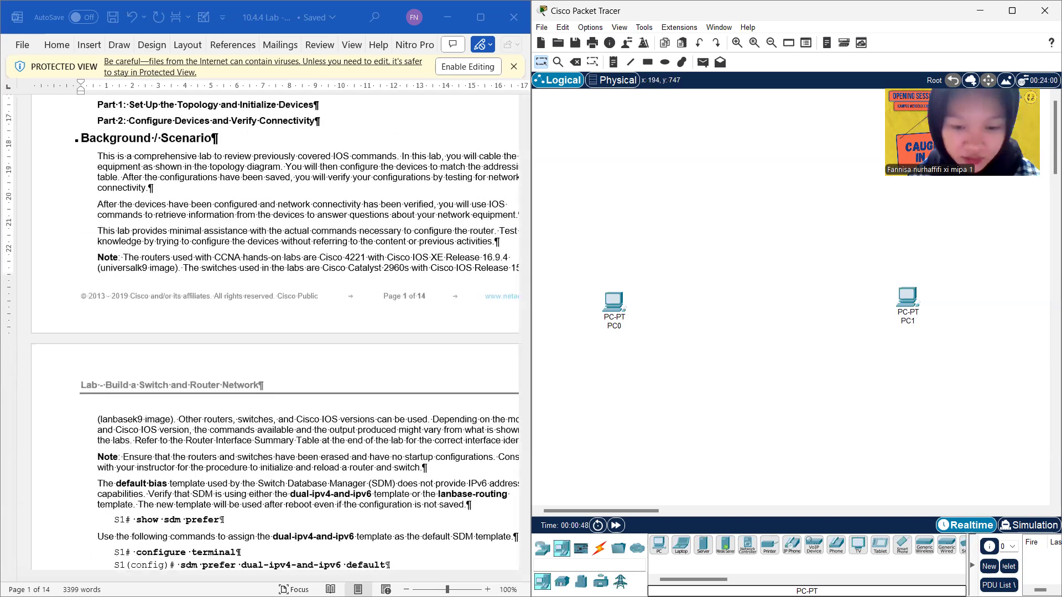
click(542, 550)
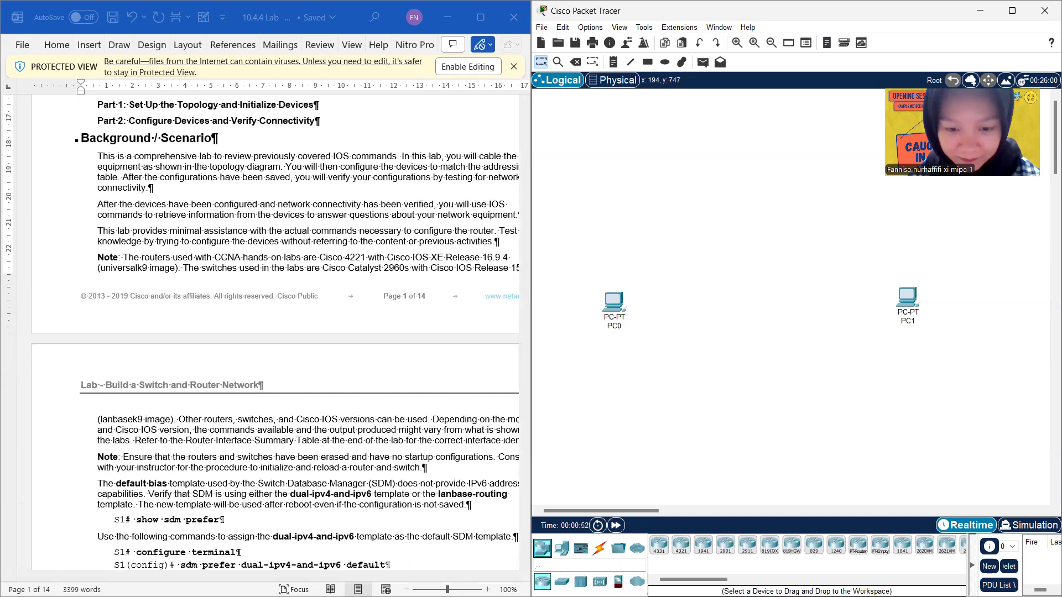
click(562, 581)
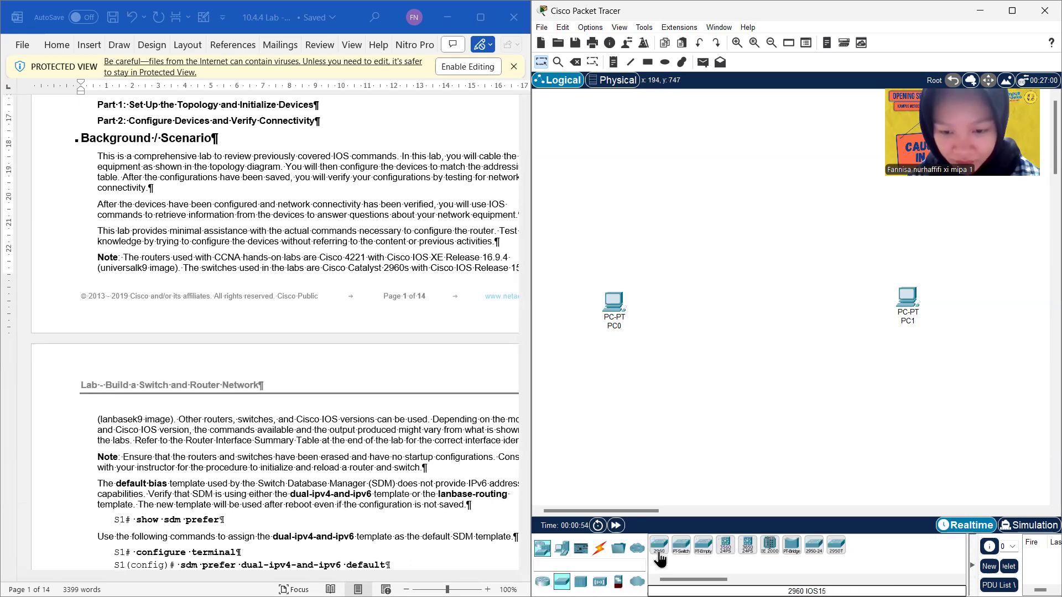
click(660, 556)
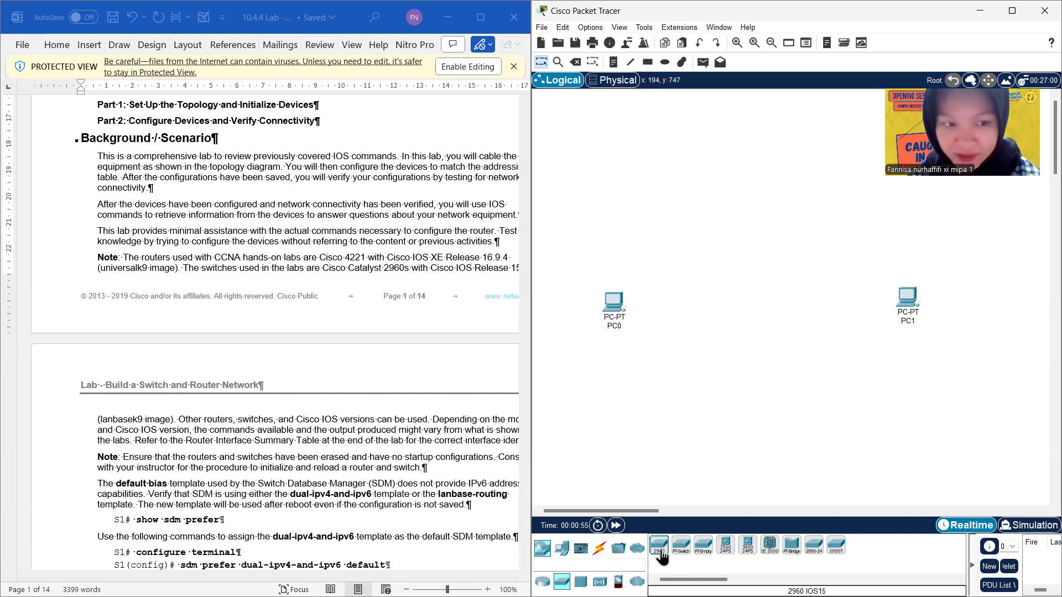
click(704, 315)
Step: Place an ISR4331 router between Switch0 and PC1
scroll(331, 340, right, 2)
scroll(331, 340, left, 3)
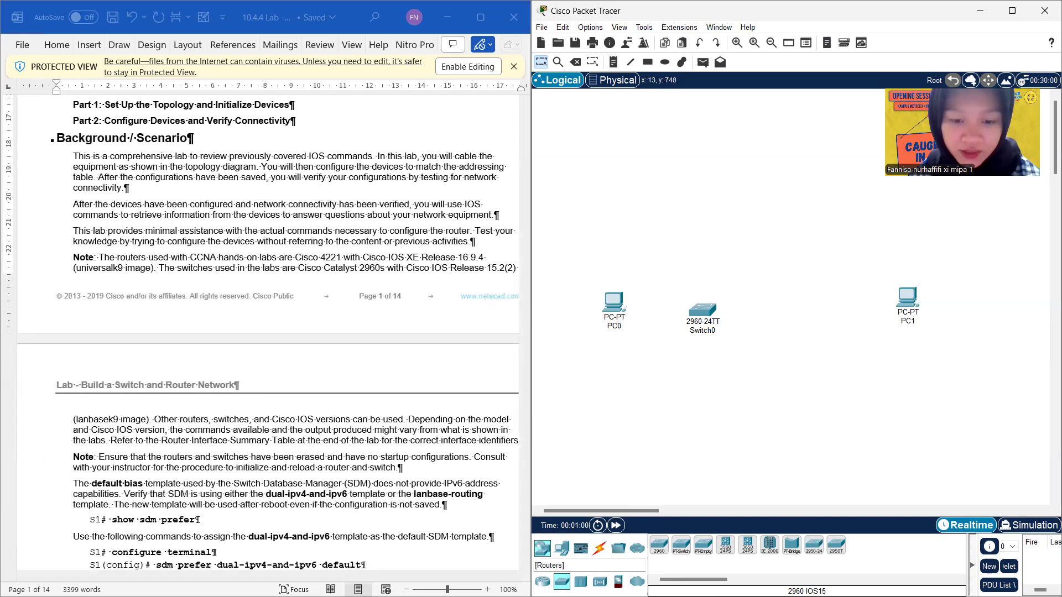
click(542, 548)
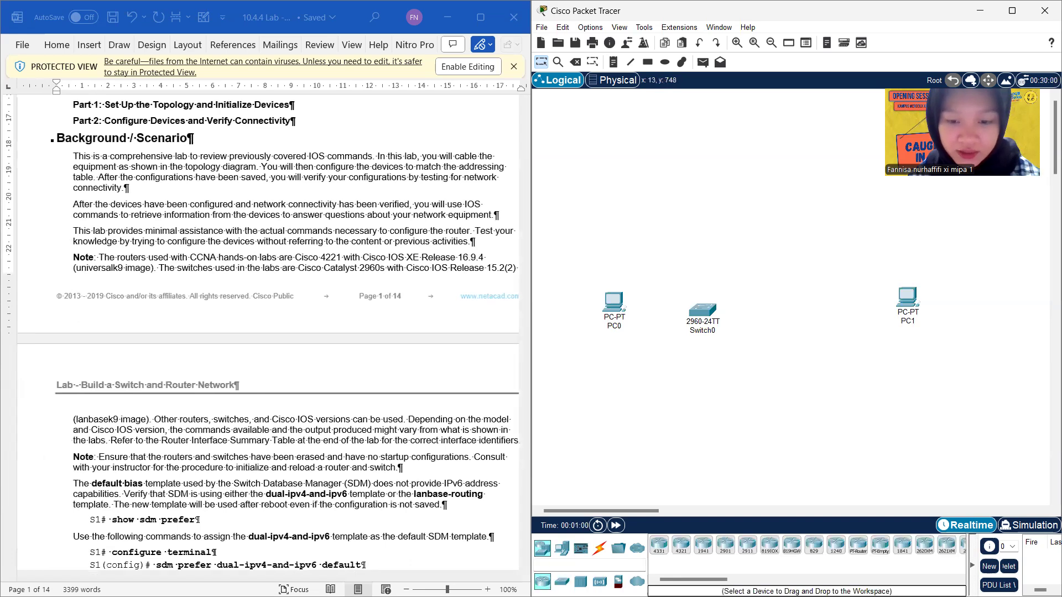
click(658, 546)
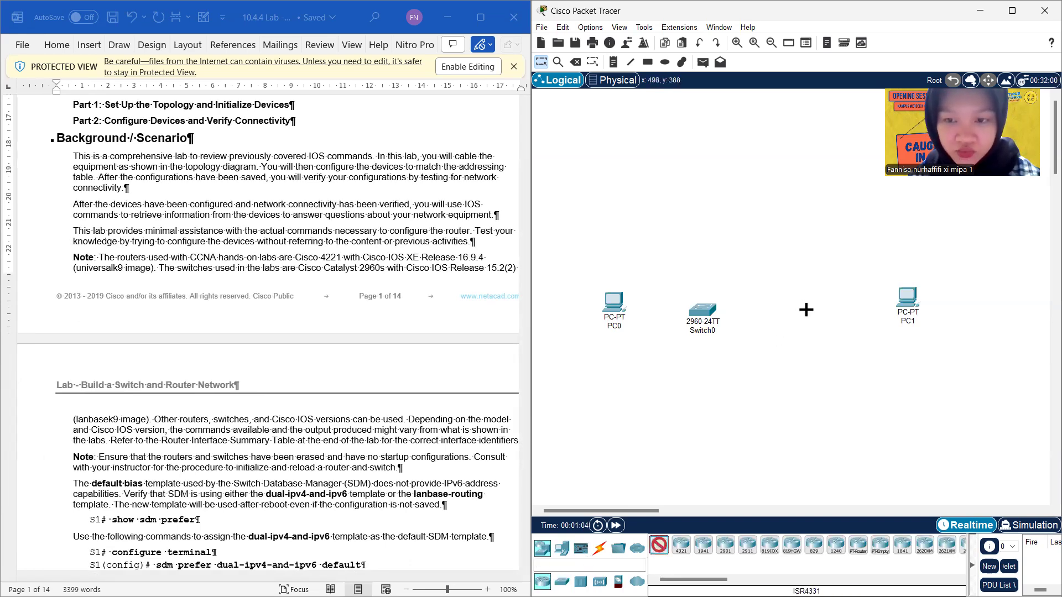
click(805, 310)
Step: Rename the devices to match the lab topology: PC0 as PC-A, the switch as S1, the router as R1 and PC1 as PC-B
scroll(324, 410, down, 4)
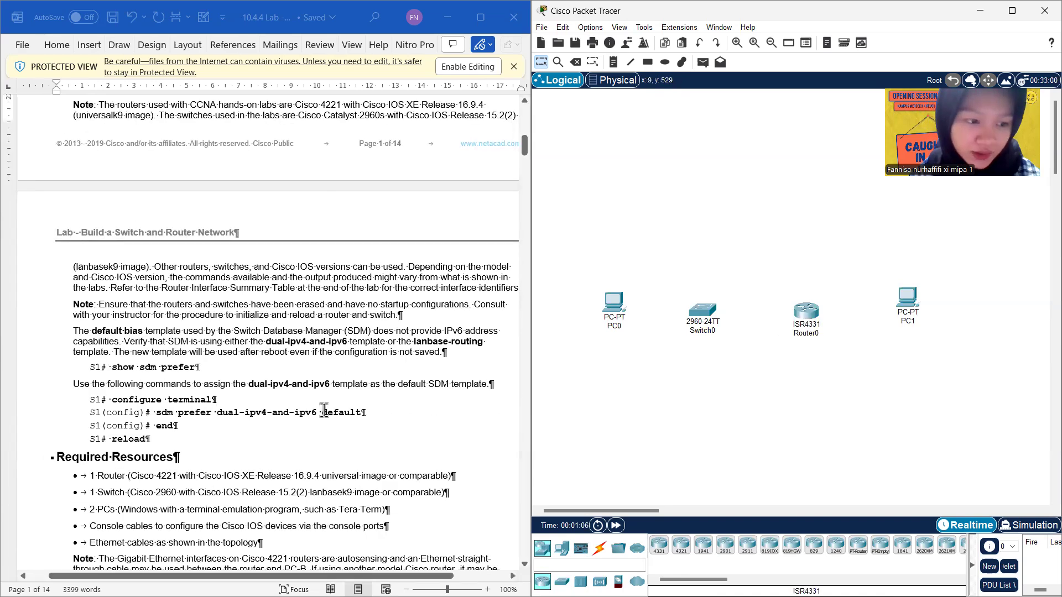
scroll(324, 412, up, 10)
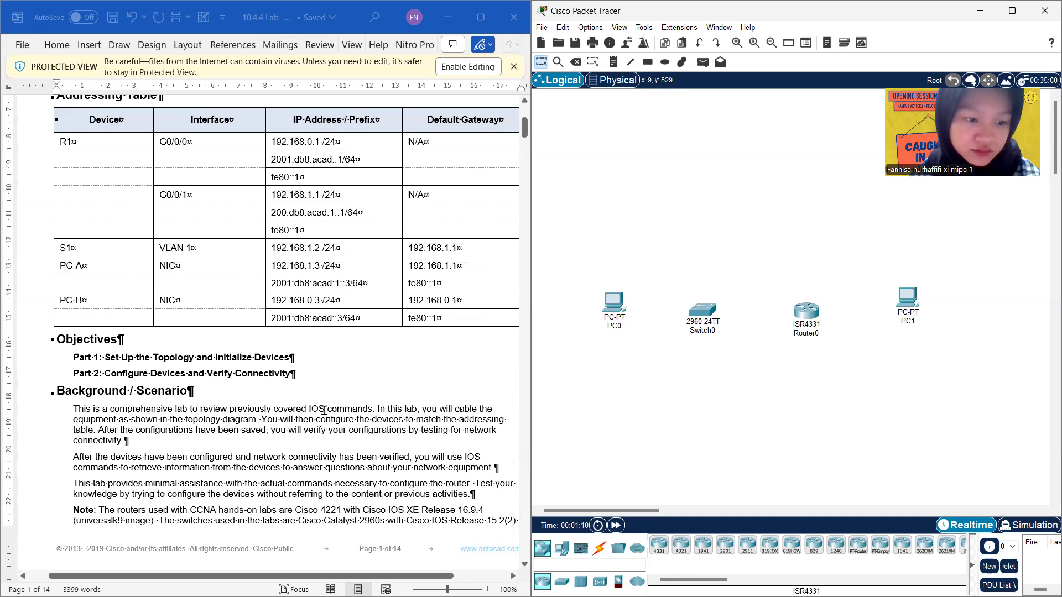
scroll(325, 410, up, 1)
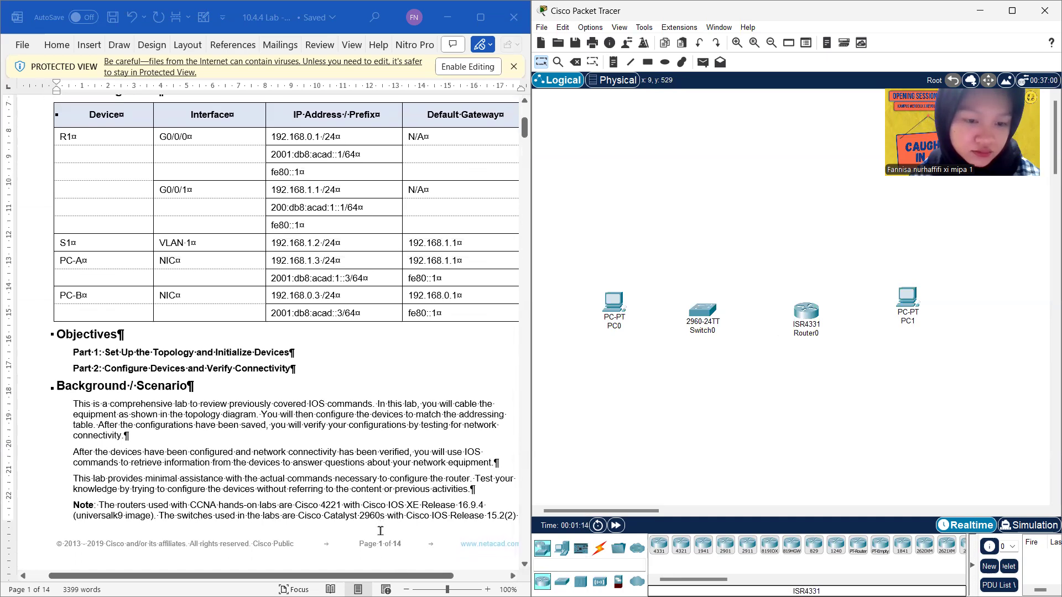
scroll(294, 306, up, 4)
scroll(295, 306, up, 2)
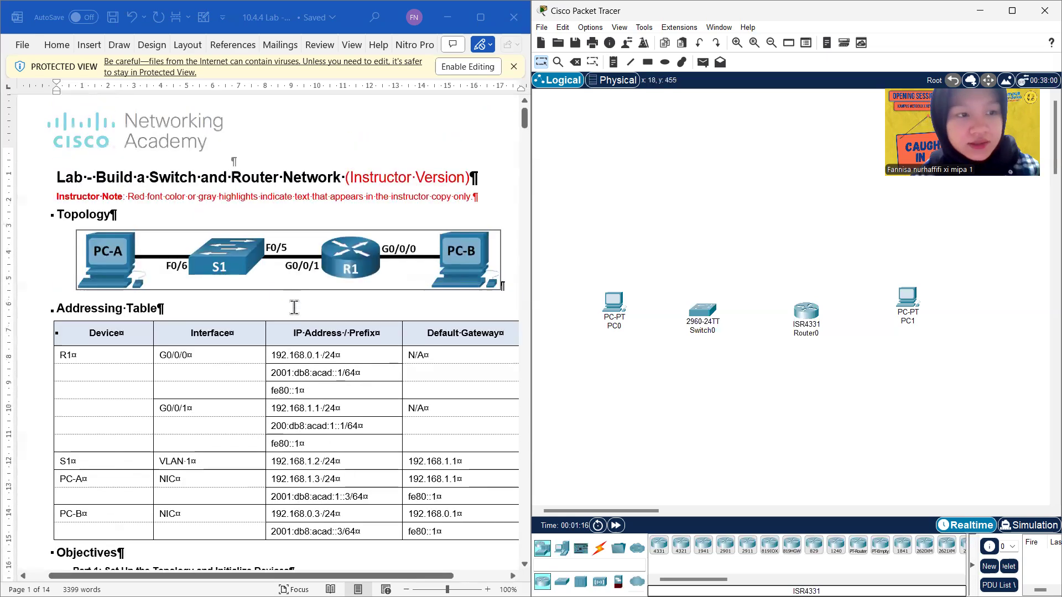
click(620, 326)
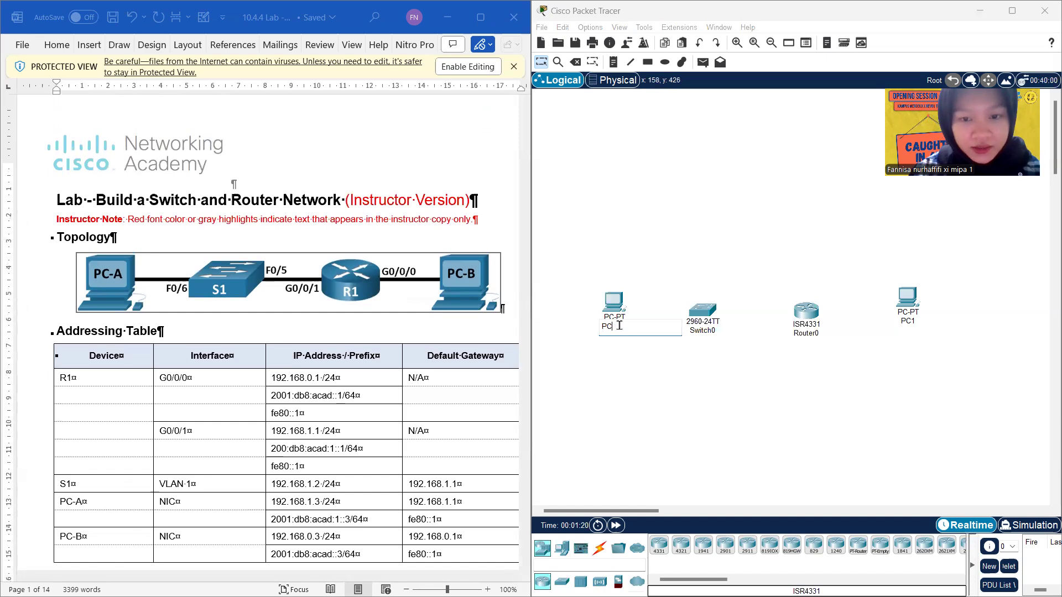
click(714, 332)
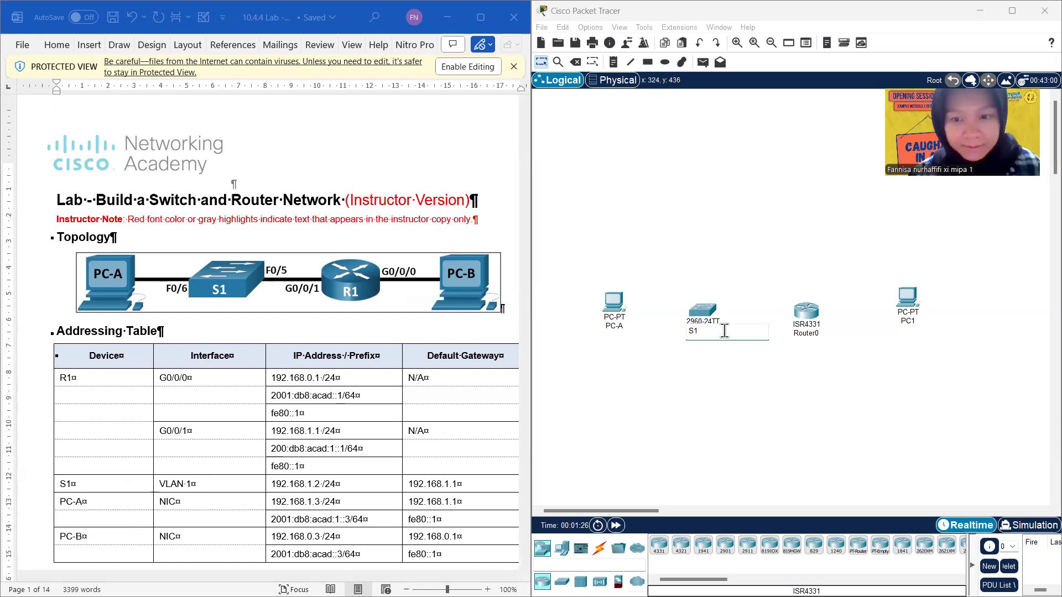
click(813, 334)
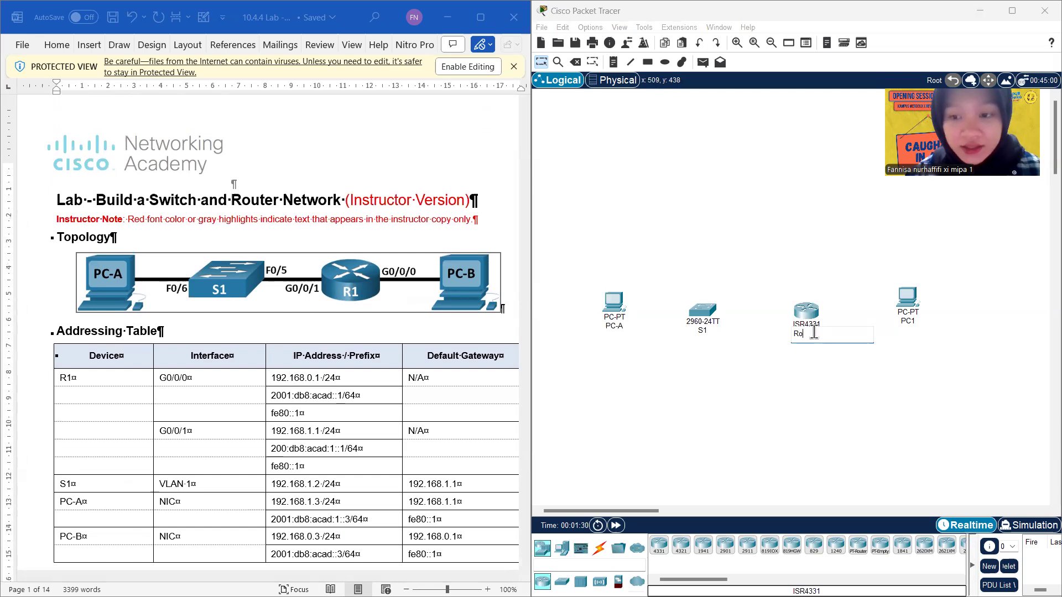
click(914, 320)
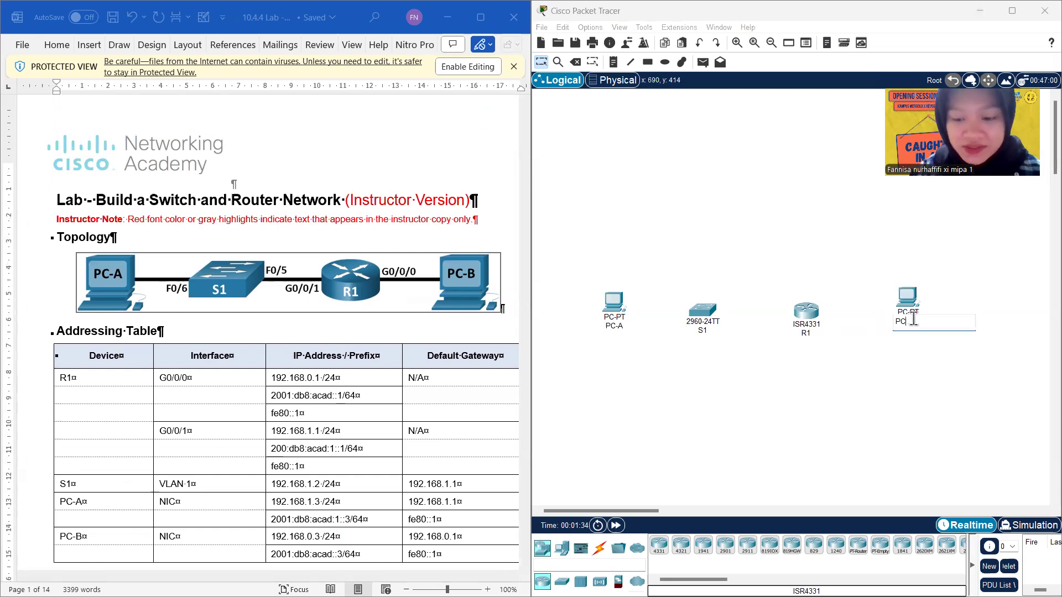
click(827, 408)
Step: Connect PC-A to FastEthernet0/6 on switch S1 with a copper straight-through cable
click(599, 548)
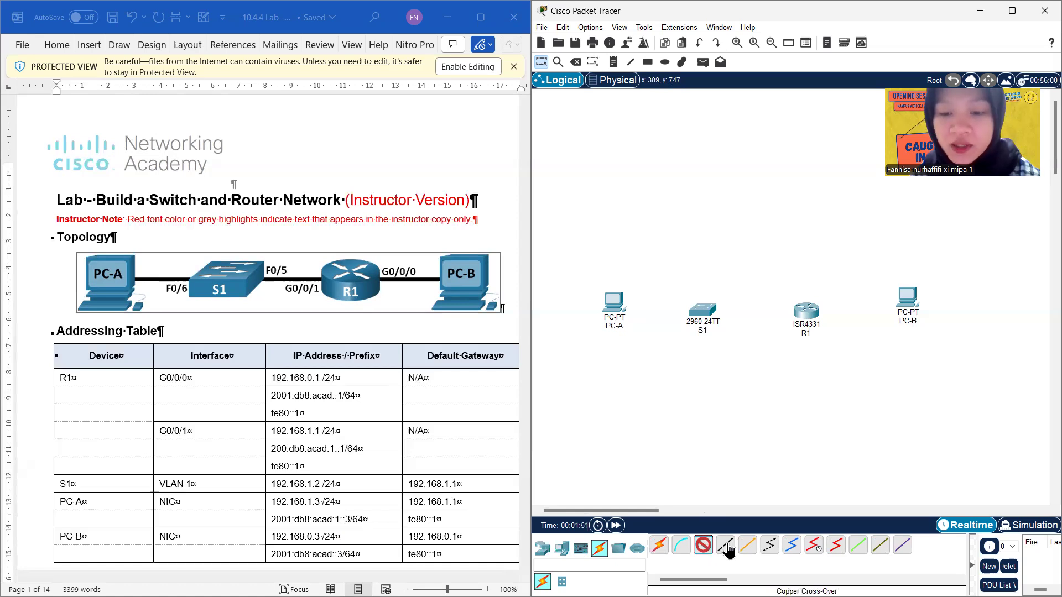
click(723, 545)
click(703, 546)
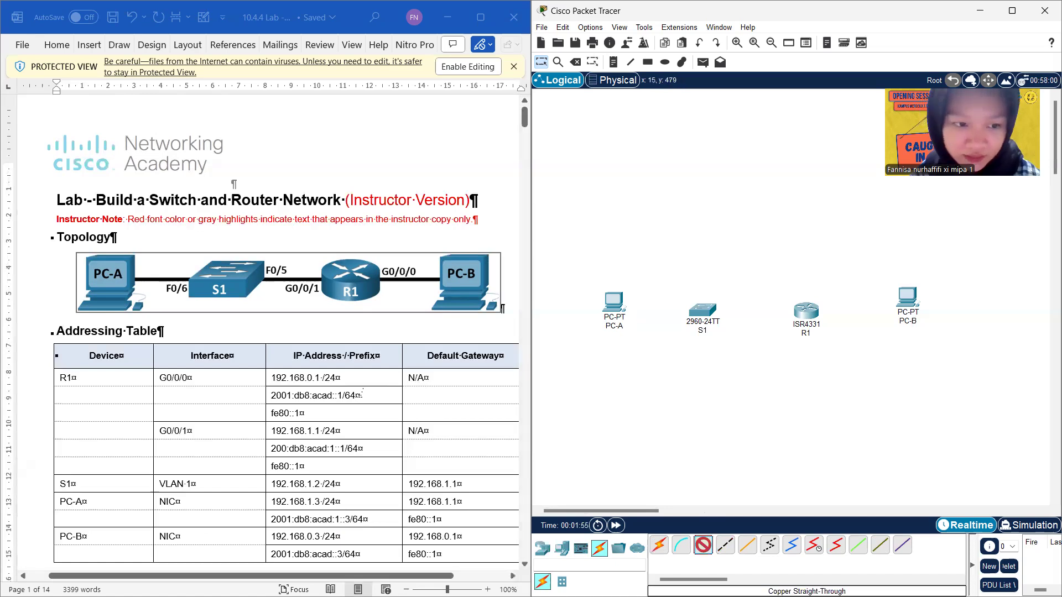
scroll(362, 393, down, 3)
scroll(361, 393, up, 2)
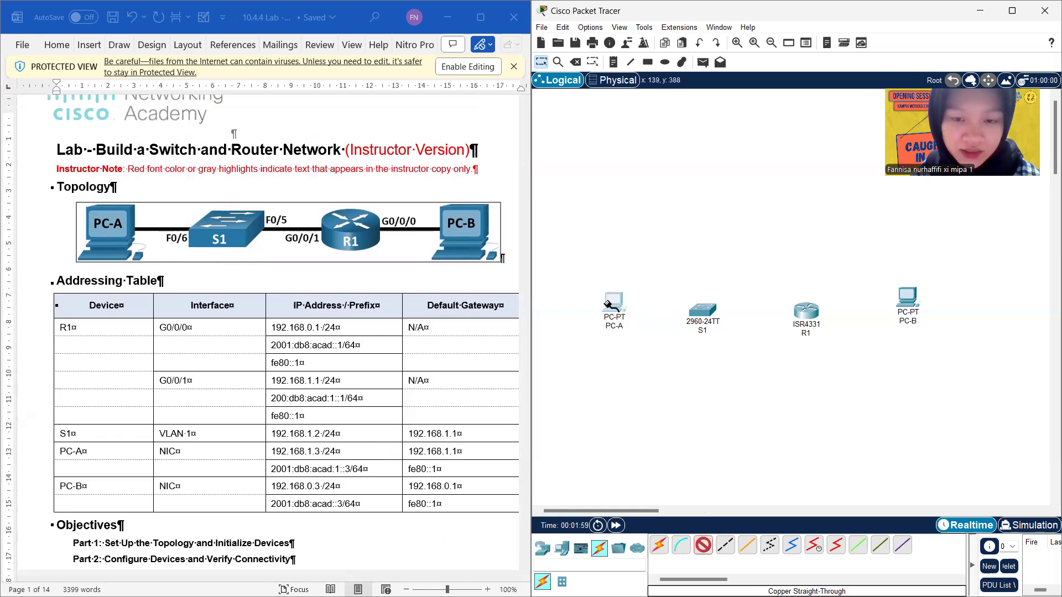
click(610, 303)
click(649, 352)
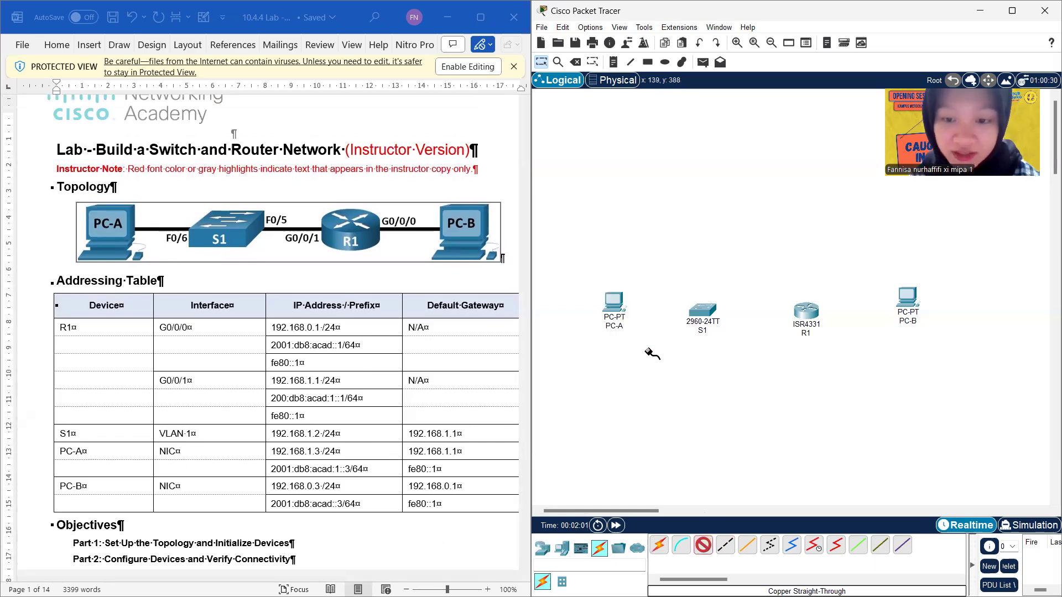
click(711, 320)
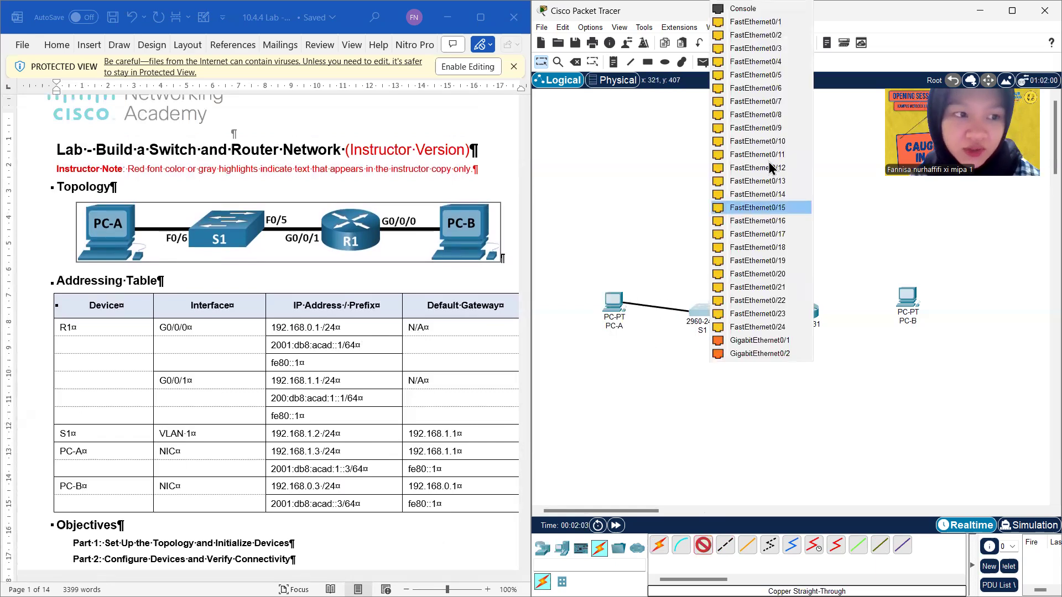
click(756, 89)
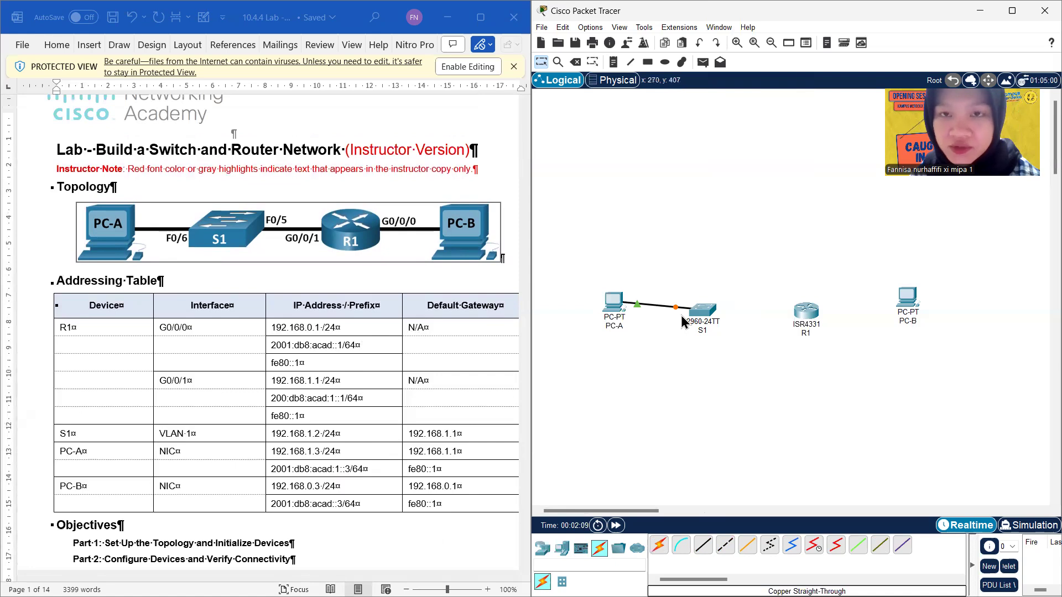
Step: Connect FastEthernet0/5 on switch S1 to GigabitEthernet0/0/1 on router R1 with a copper straight-through cable
click(702, 553)
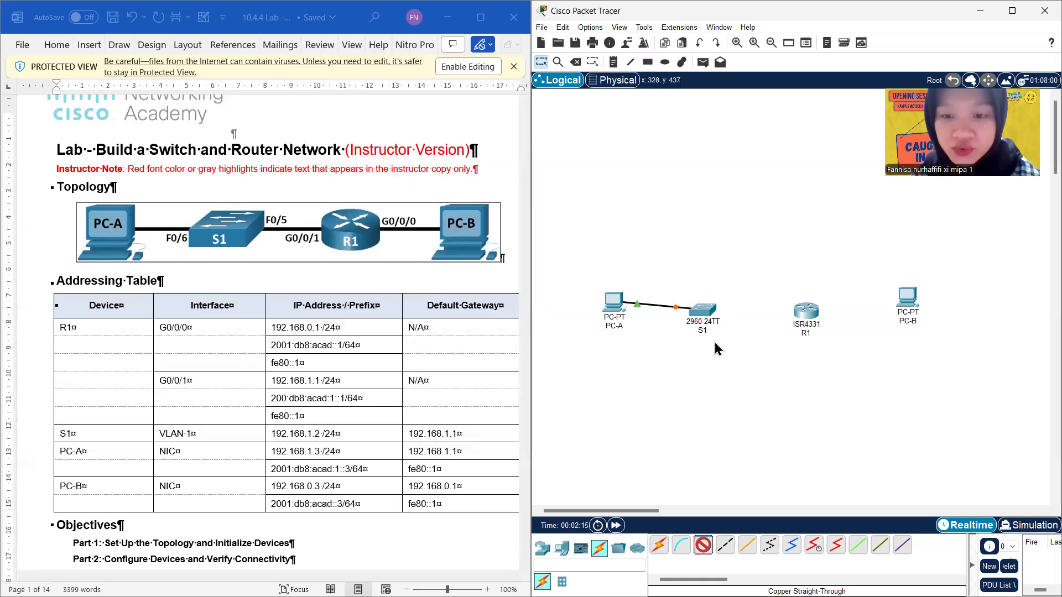
click(706, 312)
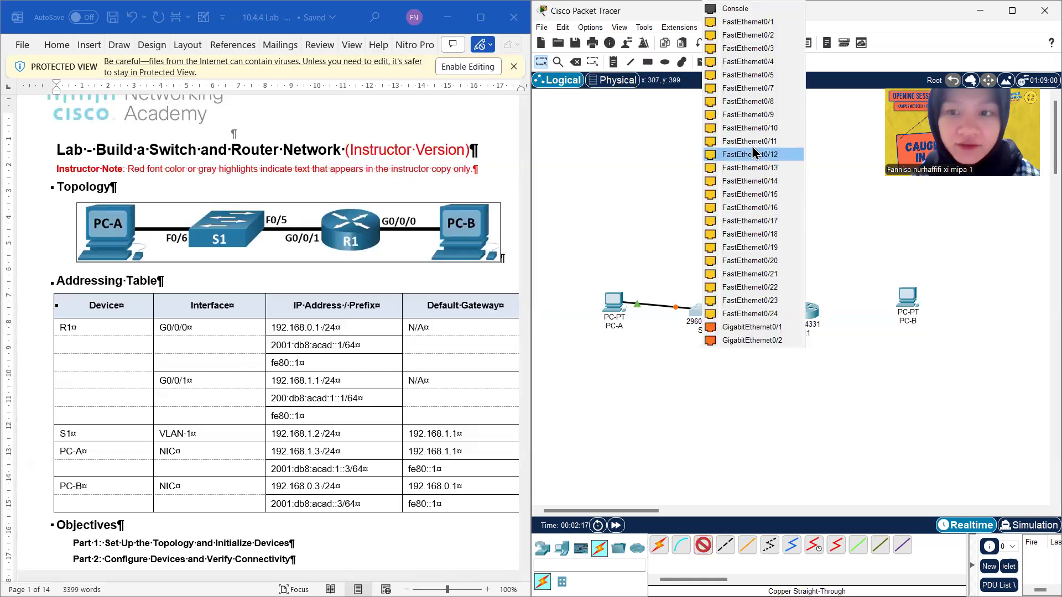
click(746, 81)
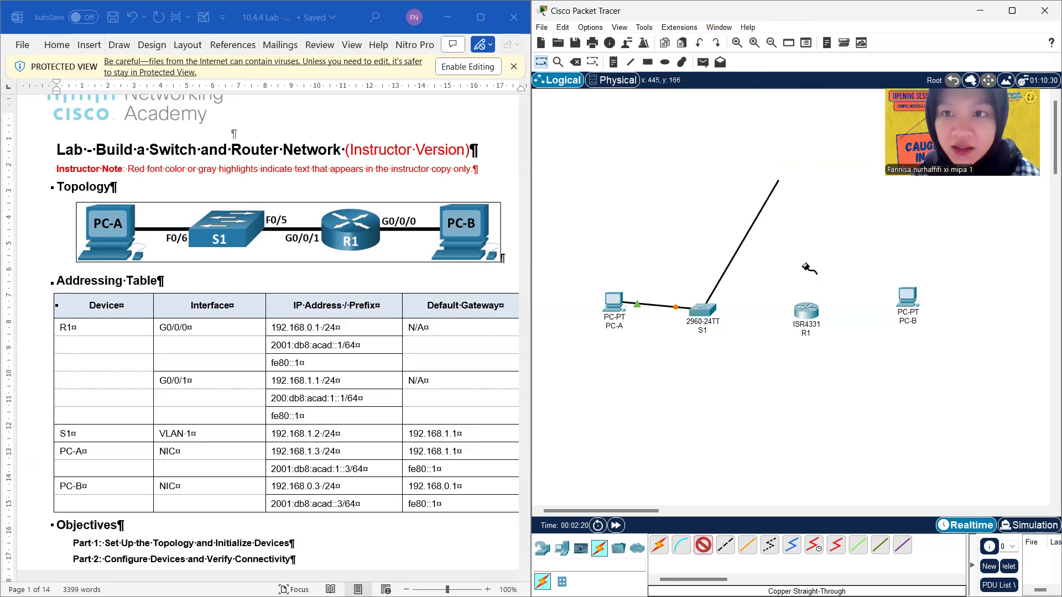
click(806, 317)
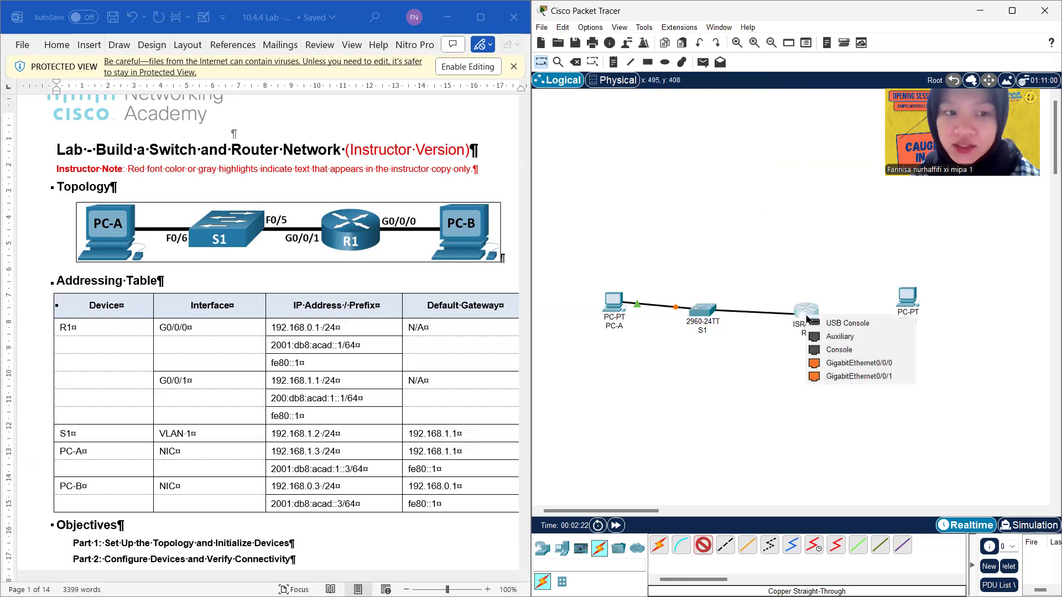
click(838, 378)
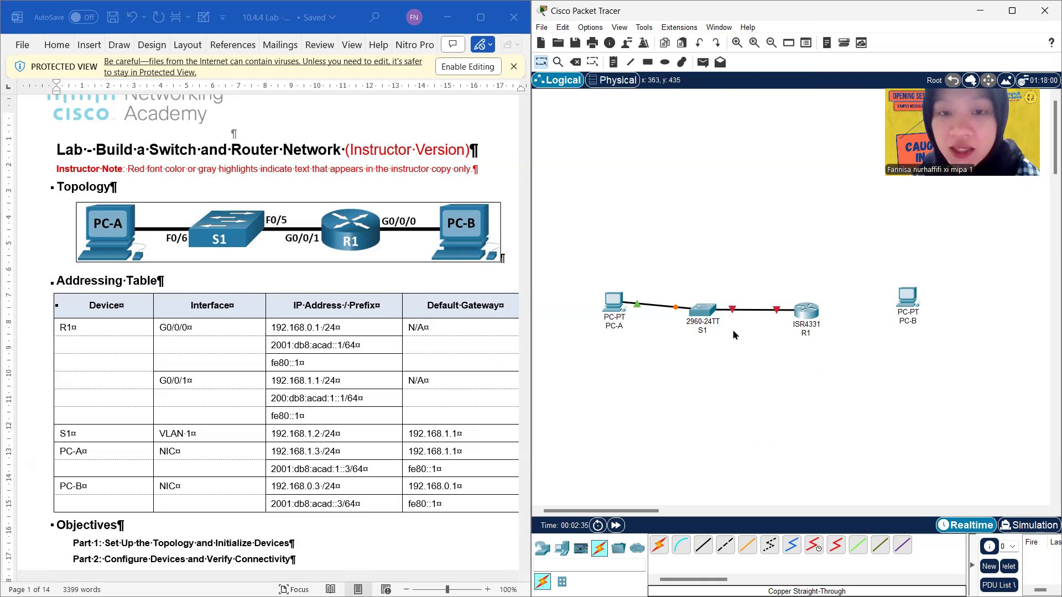
Step: Connect GigabitEthernet0/0/0 on router R1 to FastEthernet0 on PC-B with a copper straight-through cable
click(703, 547)
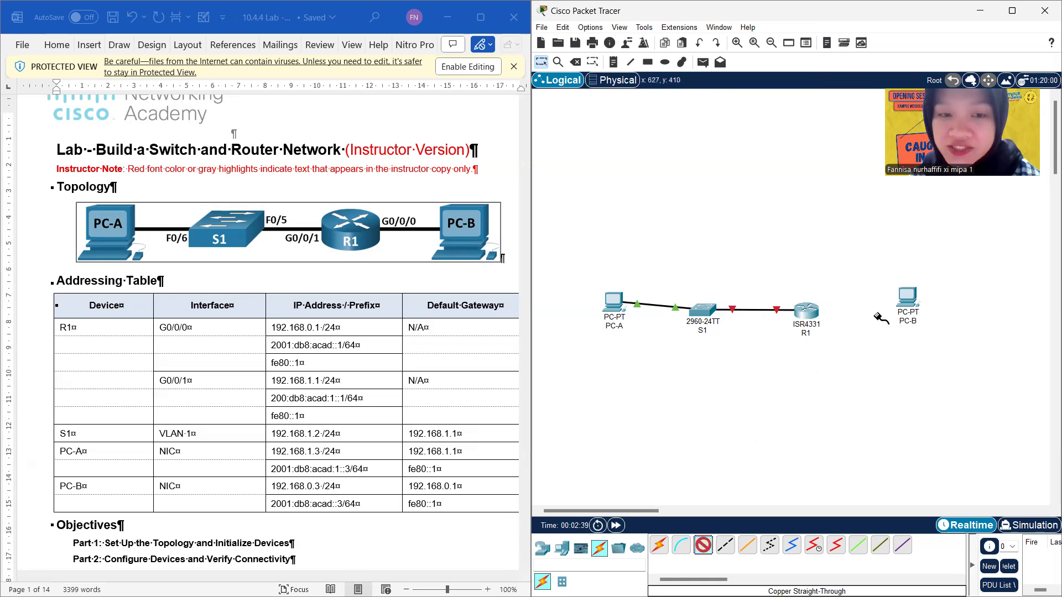
click(807, 315)
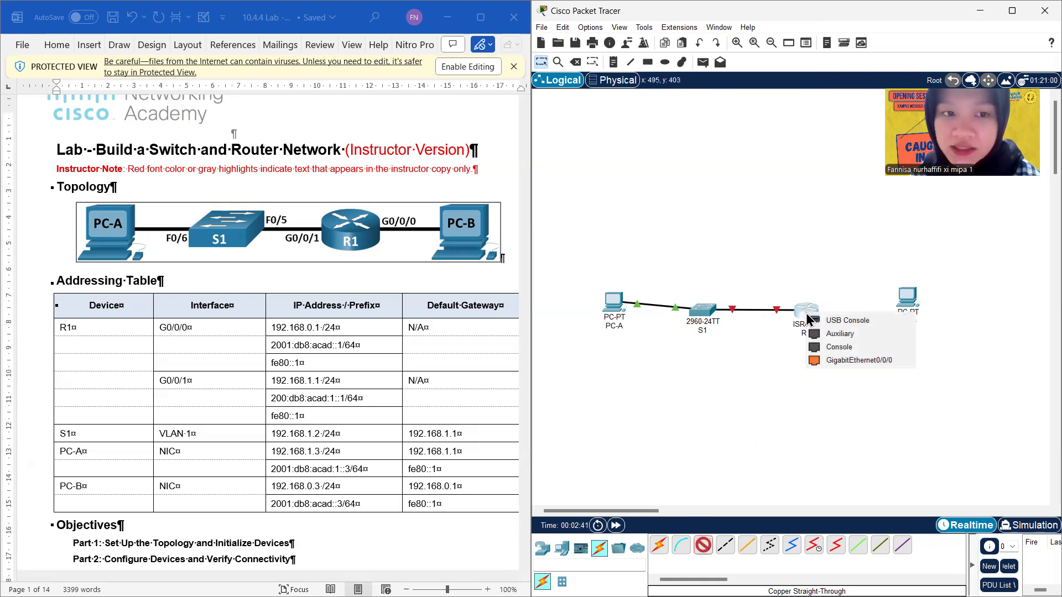
click(842, 360)
click(913, 299)
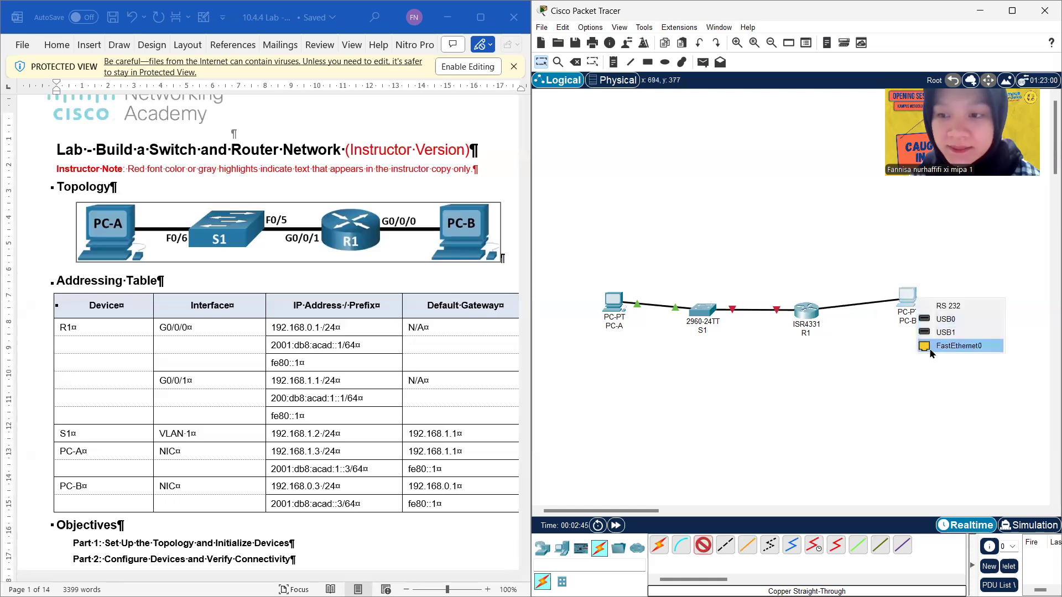
click(959, 346)
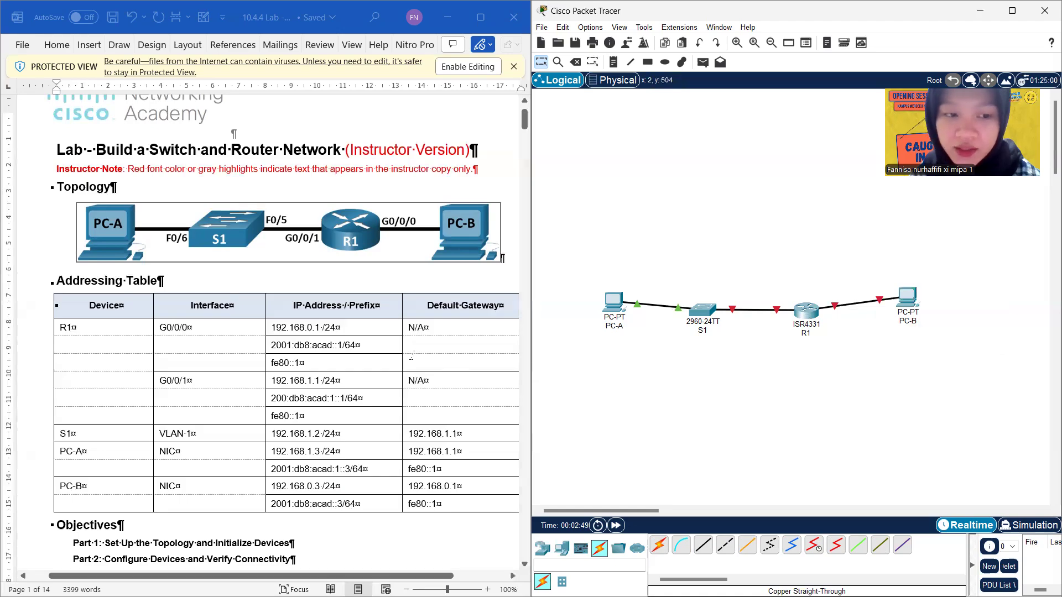
Step: Review the lab document's required resources, Part 1 setup instructions and the PC and router configuration steps of Part 2
scroll(412, 355, down, 1)
scroll(412, 356, down, 11)
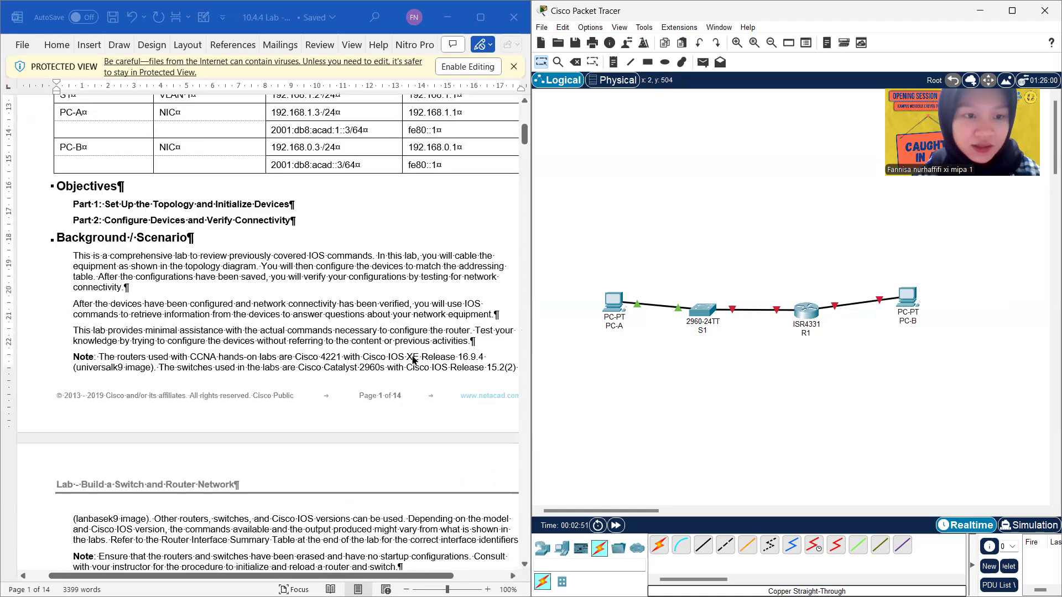
scroll(412, 356, down, 10)
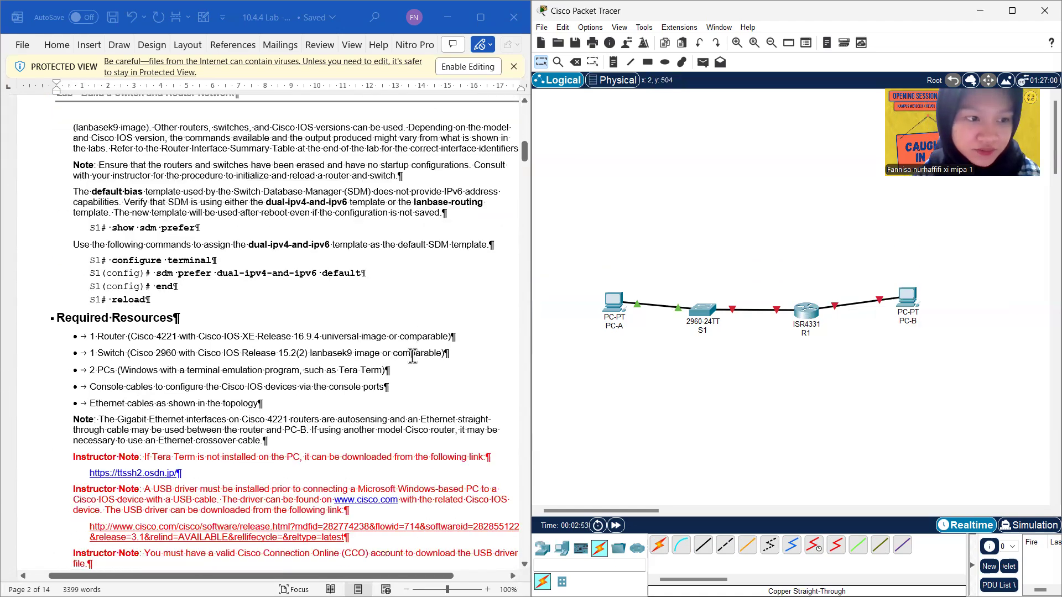
scroll(413, 356, down, 1)
scroll(413, 355, down, 4)
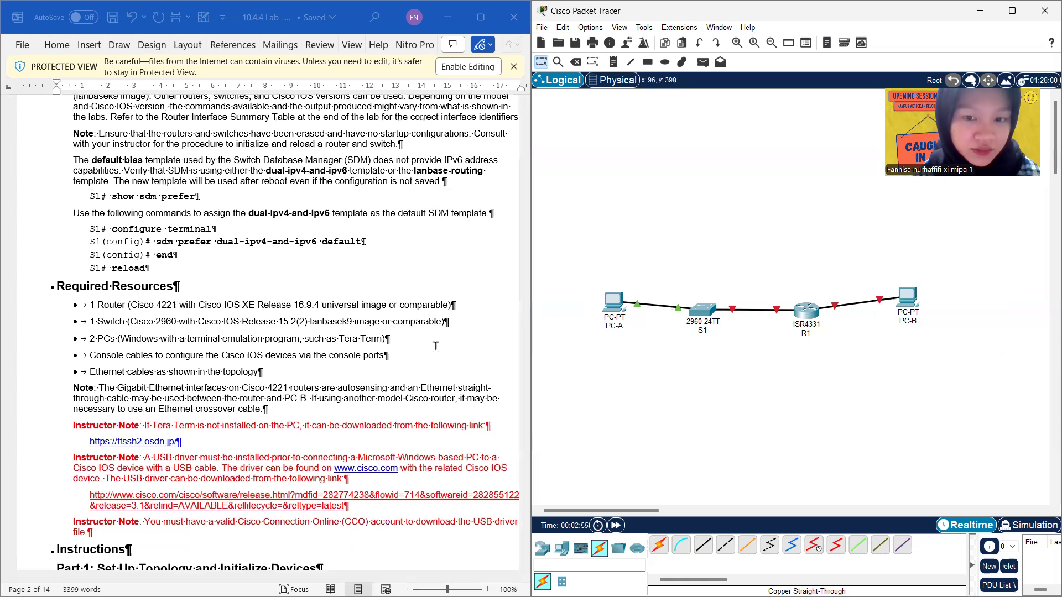
scroll(345, 359, down, 3)
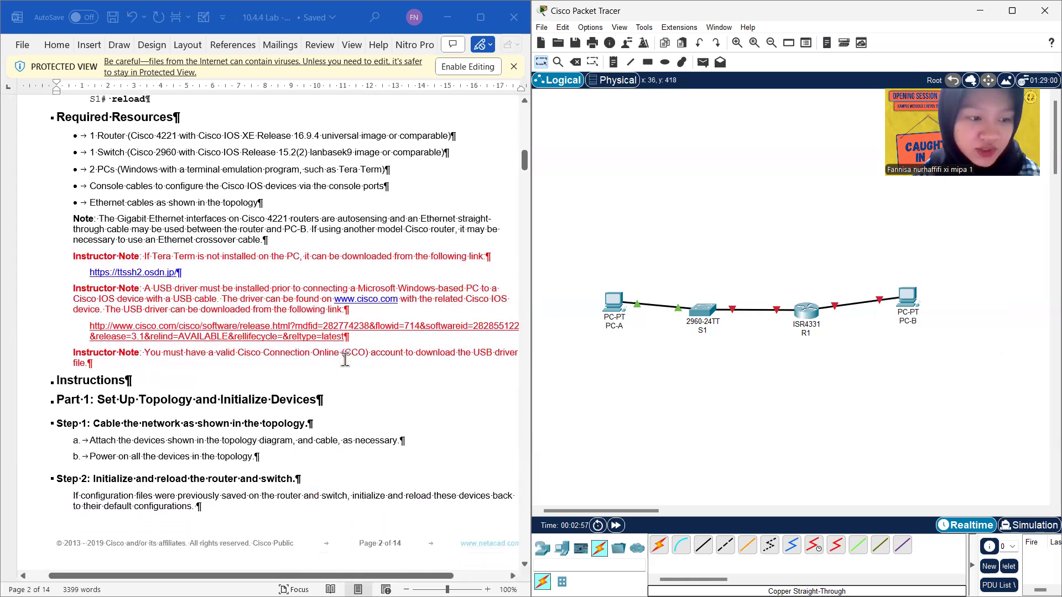
scroll(345, 359, down, 3)
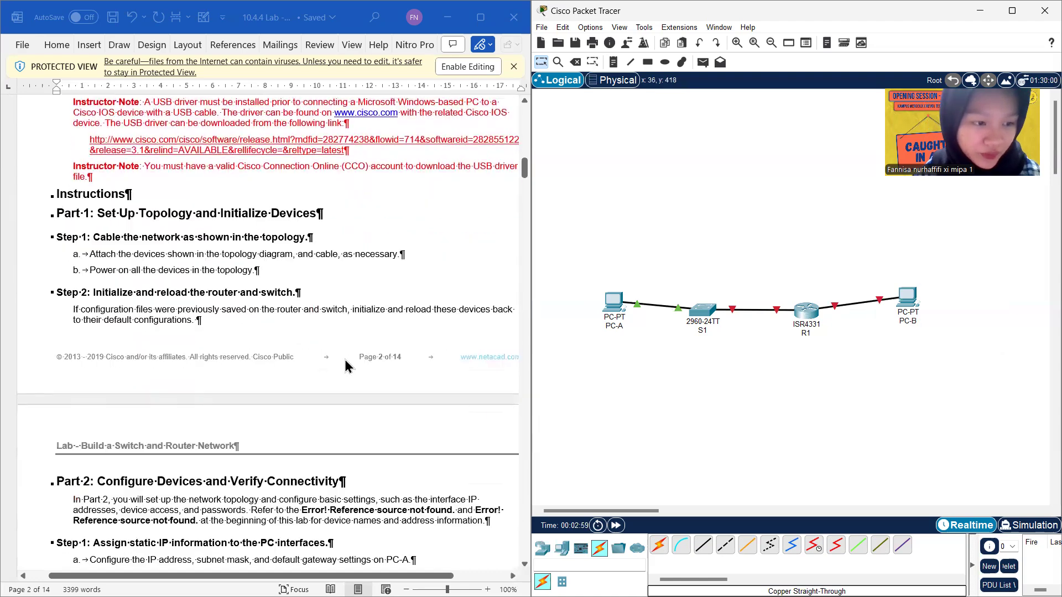
scroll(344, 360, down, 5)
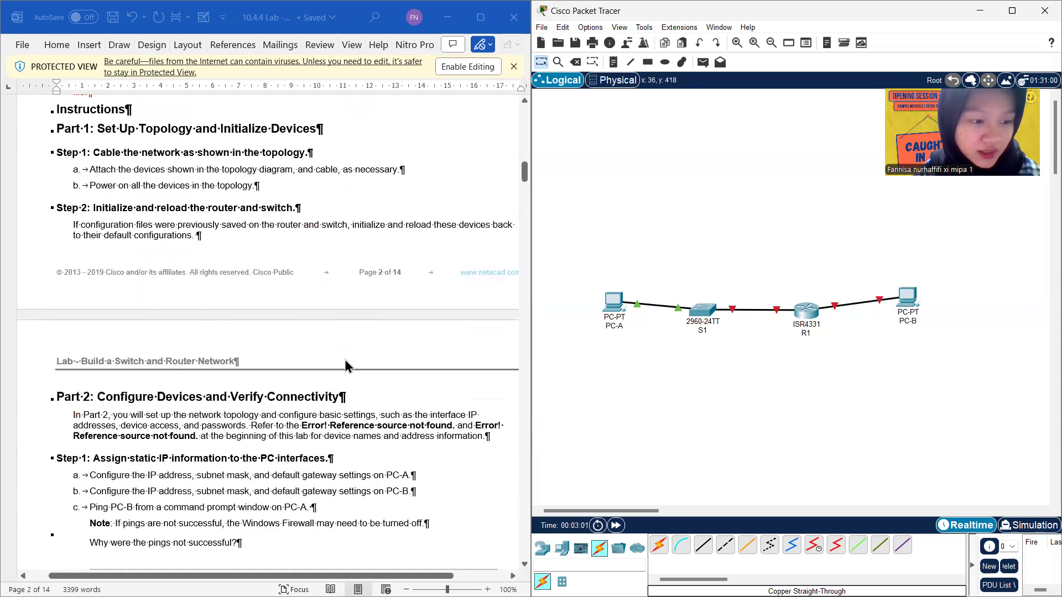
scroll(345, 360, down, 3)
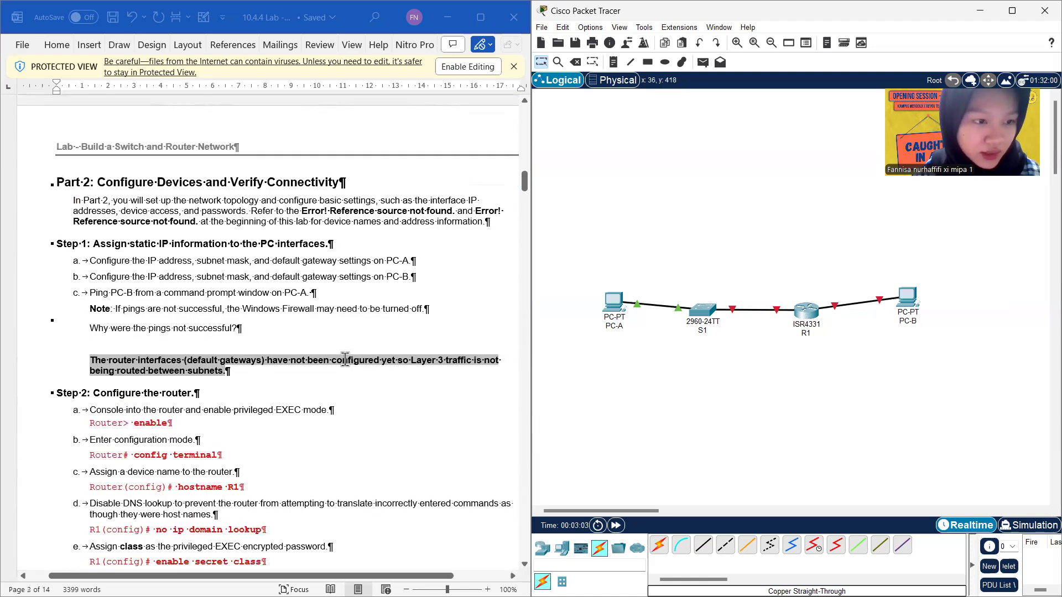
scroll(345, 360, down, 4)
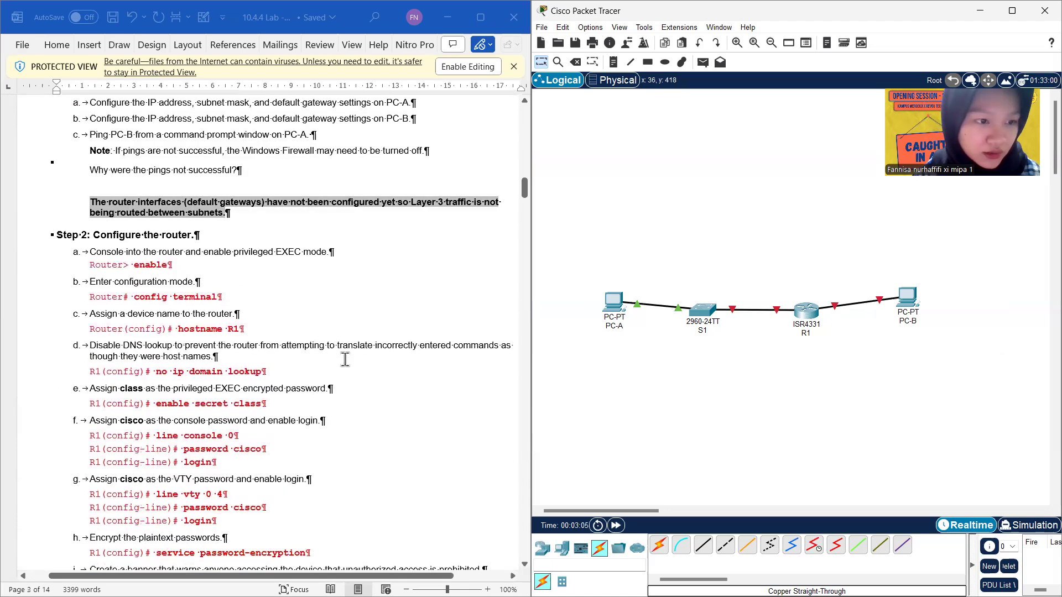
scroll(345, 359, down, 8)
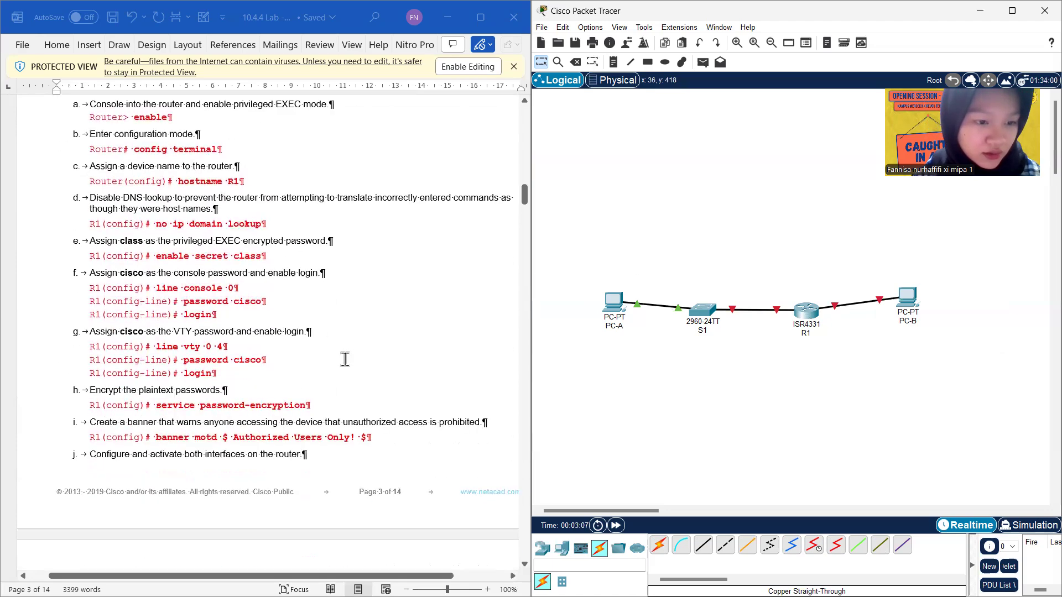
scroll(344, 360, up, 10)
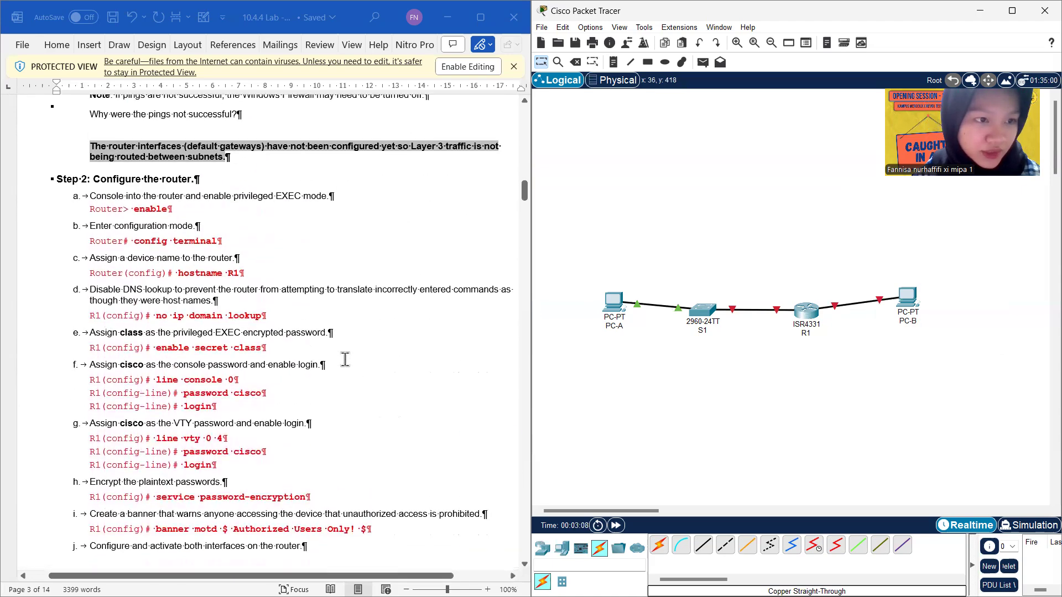
scroll(345, 359, up, 5)
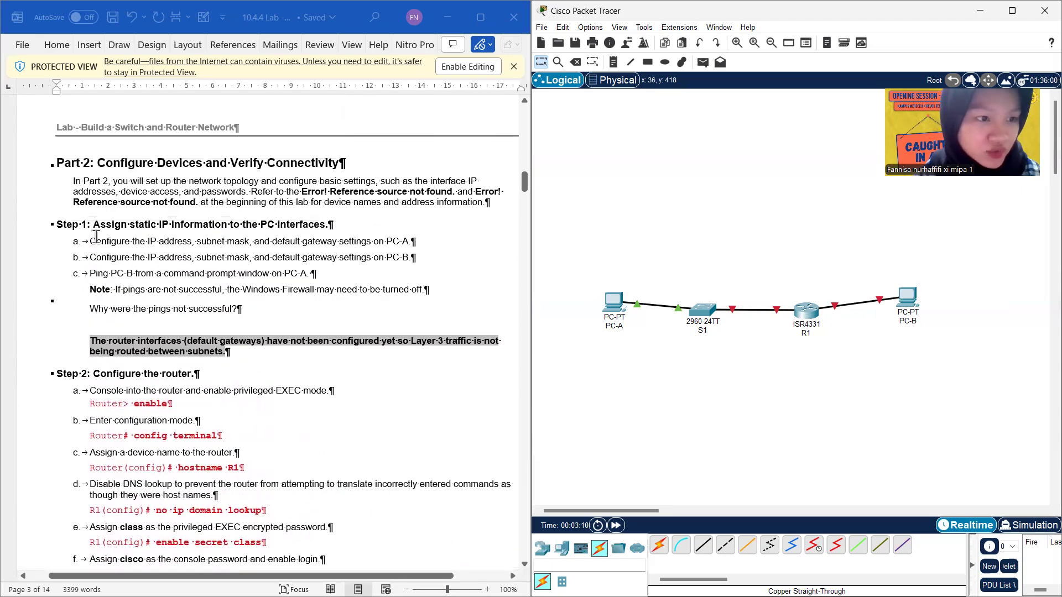
scroll(97, 233, up, 6)
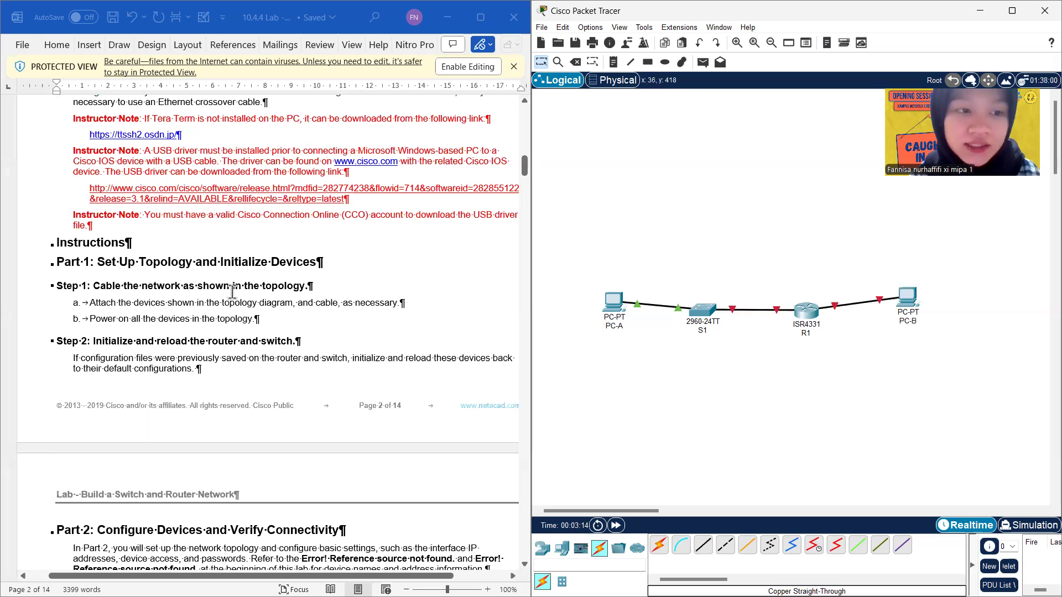
Step: Check PC-A's power in its physical device view, following the lab's instruction to power on all devices
scroll(217, 280, down, 1)
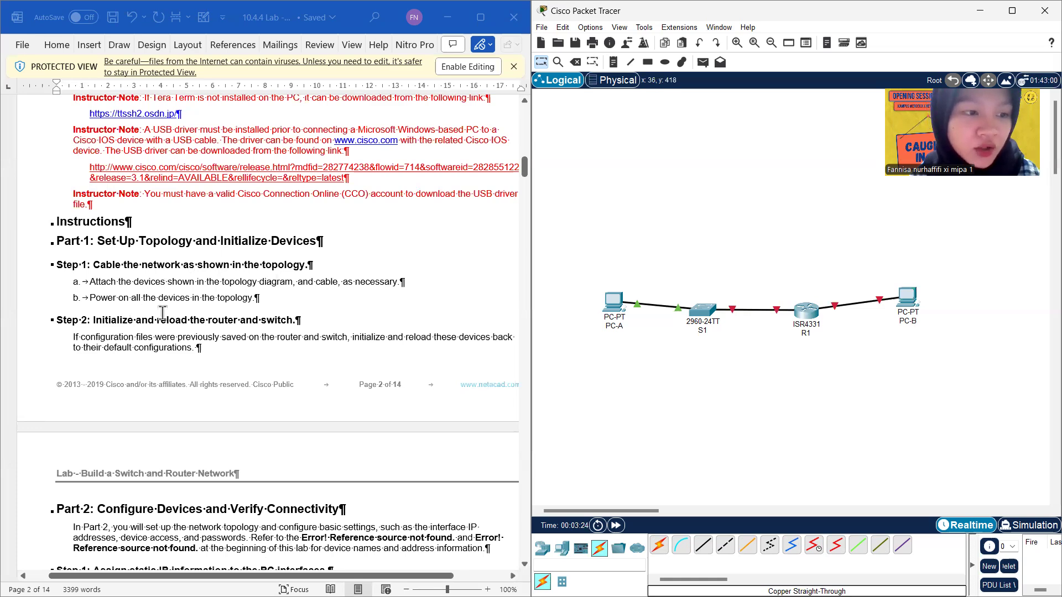
click(614, 301)
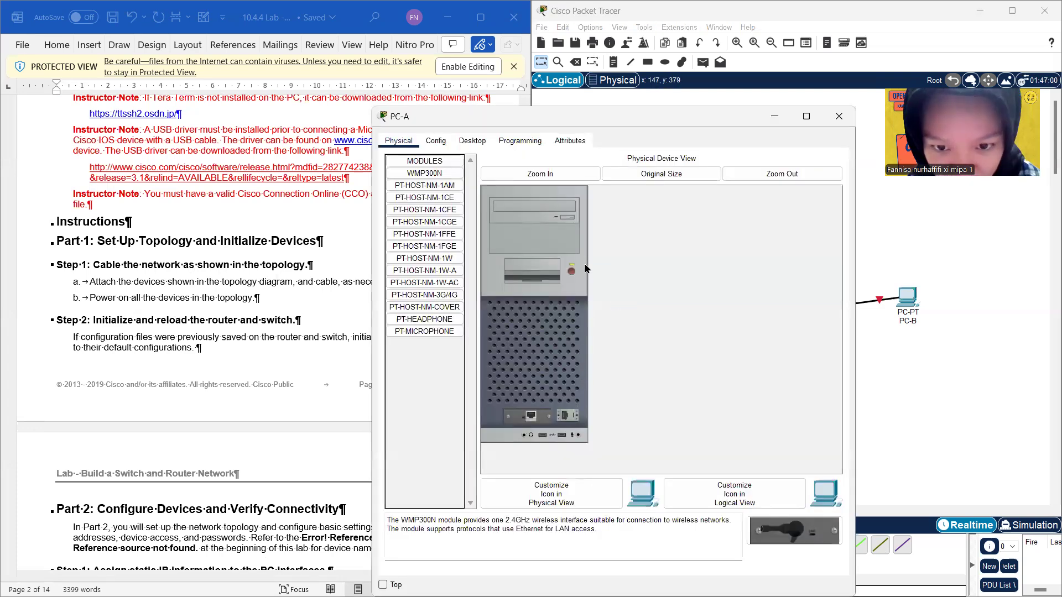
click(839, 116)
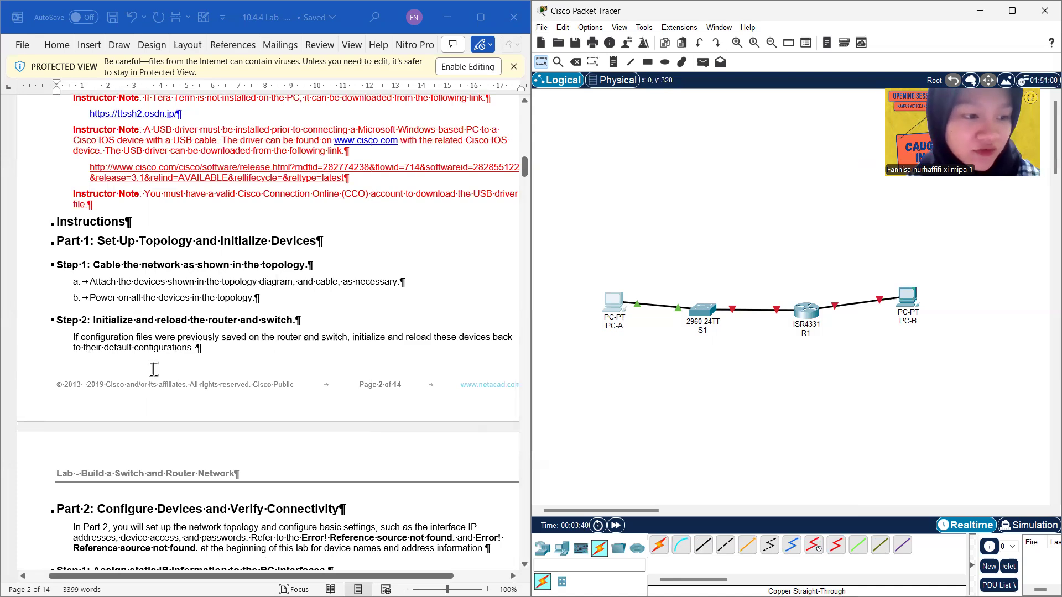
Step: Read Part 2, Step 1 of the lab on static PC addressing and open the IP Configuration of PC-A
scroll(154, 369, down, 2)
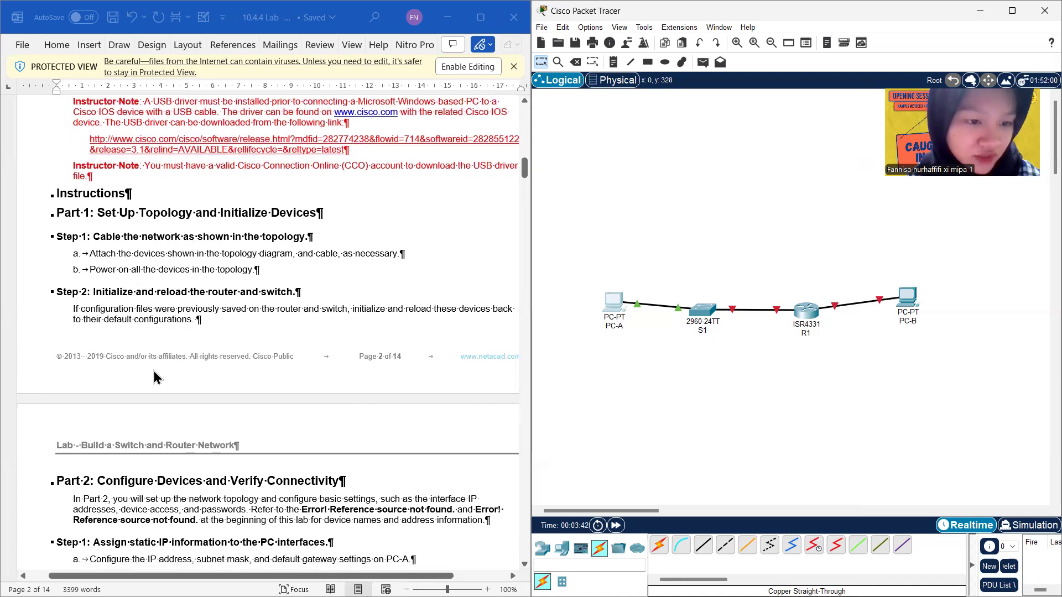
scroll(153, 372, down, 3)
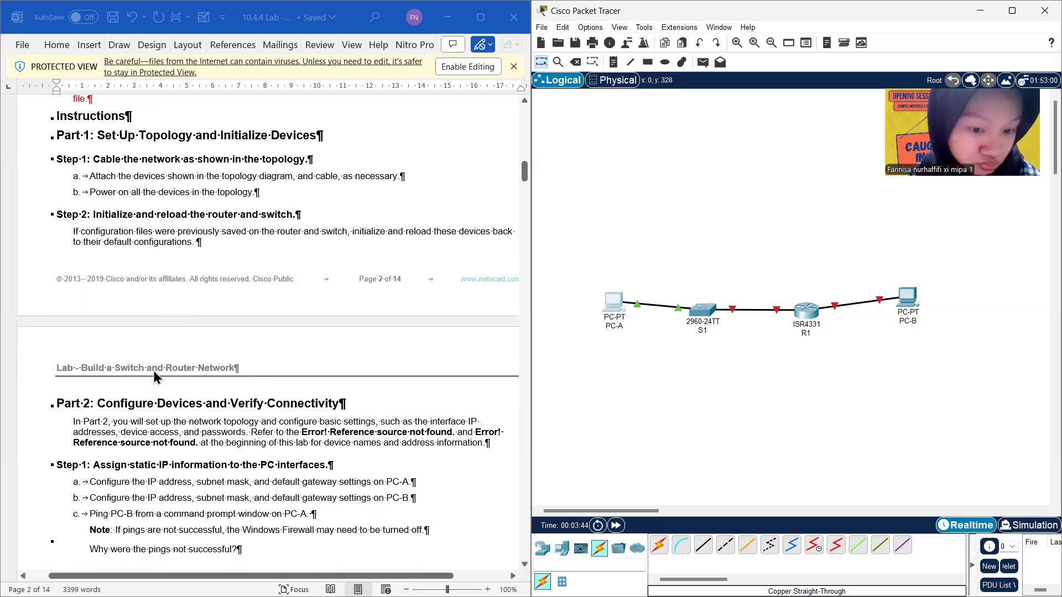
scroll(154, 372, down, 4)
scroll(154, 370, down, 3)
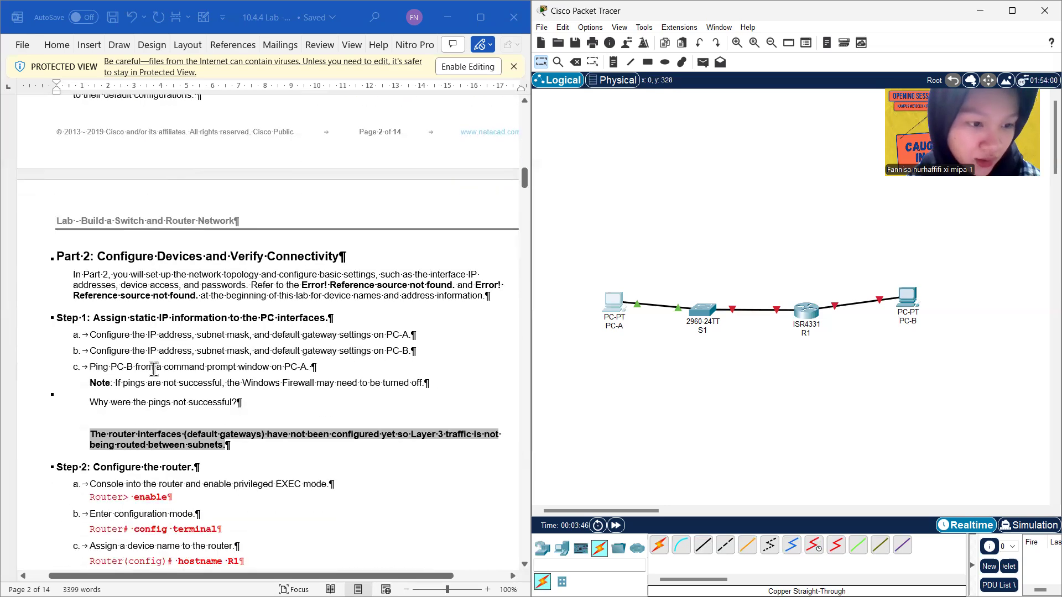
scroll(153, 370, down, 1)
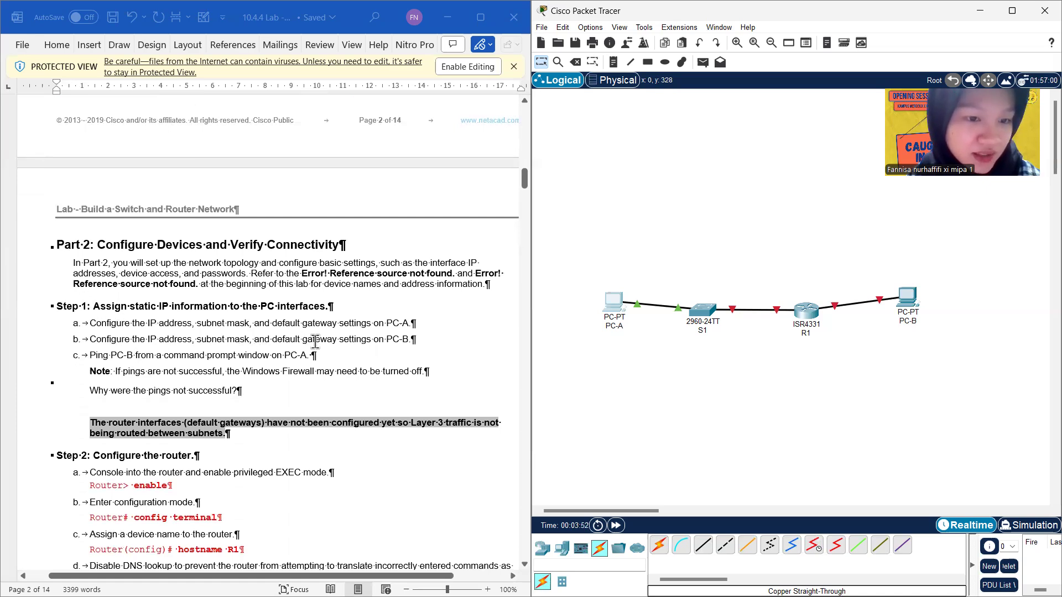
click(613, 312)
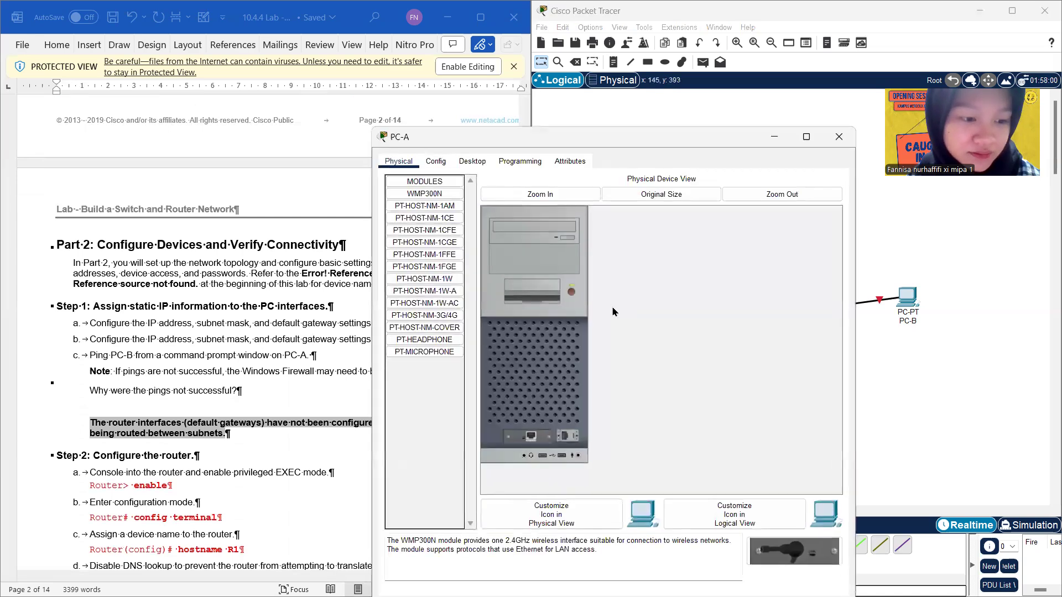
click(436, 166)
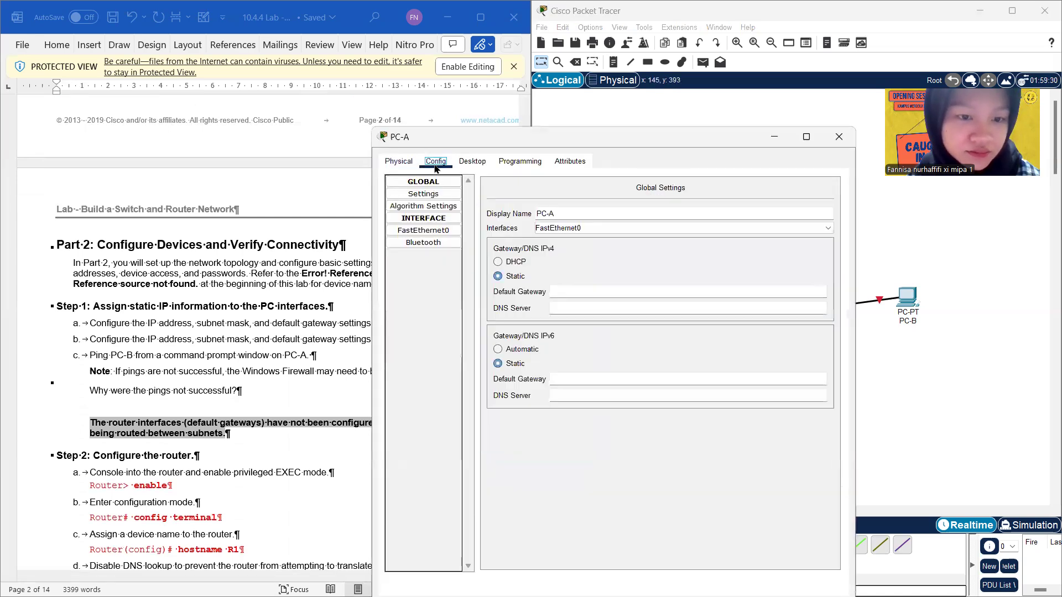
click(435, 231)
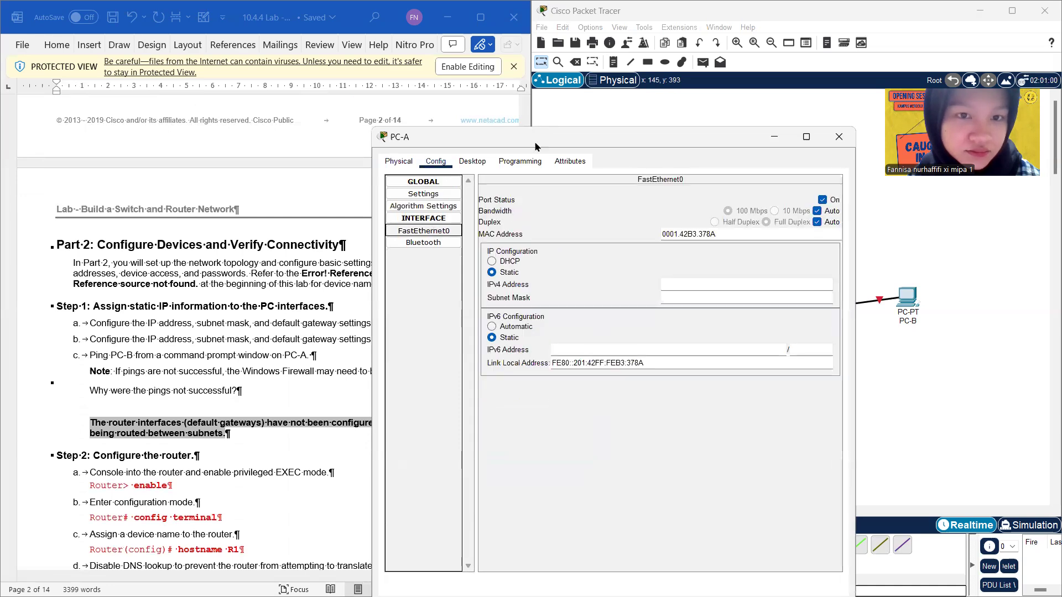
click(481, 161)
click(431, 209)
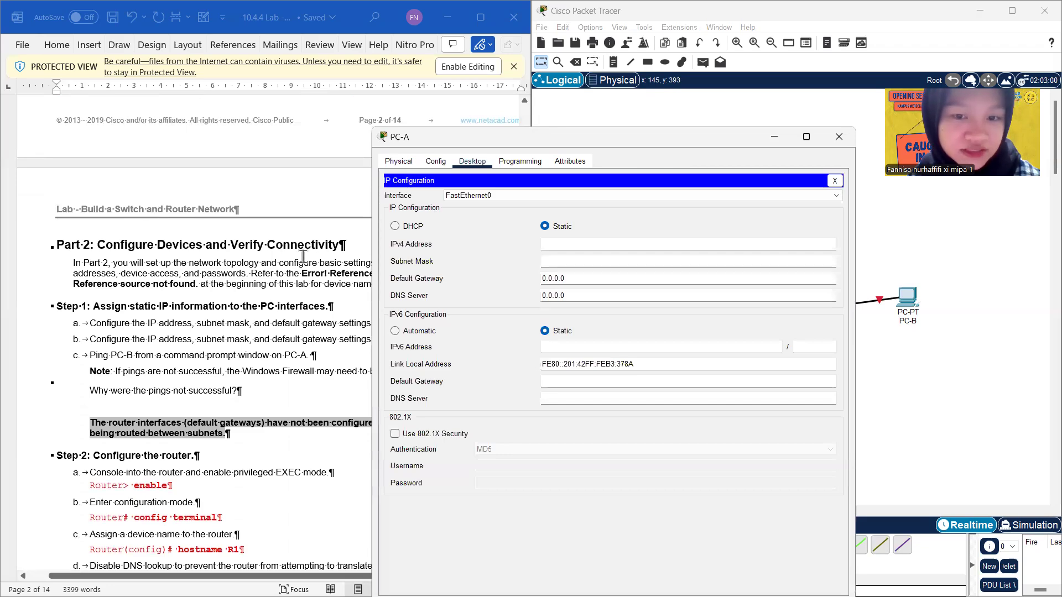
Step: Place the PC-A window beside the lab's addressing table and set PC-A's IPv4 address to 192.168.1.3
scroll(303, 262, up, 3)
scroll(304, 263, up, 20)
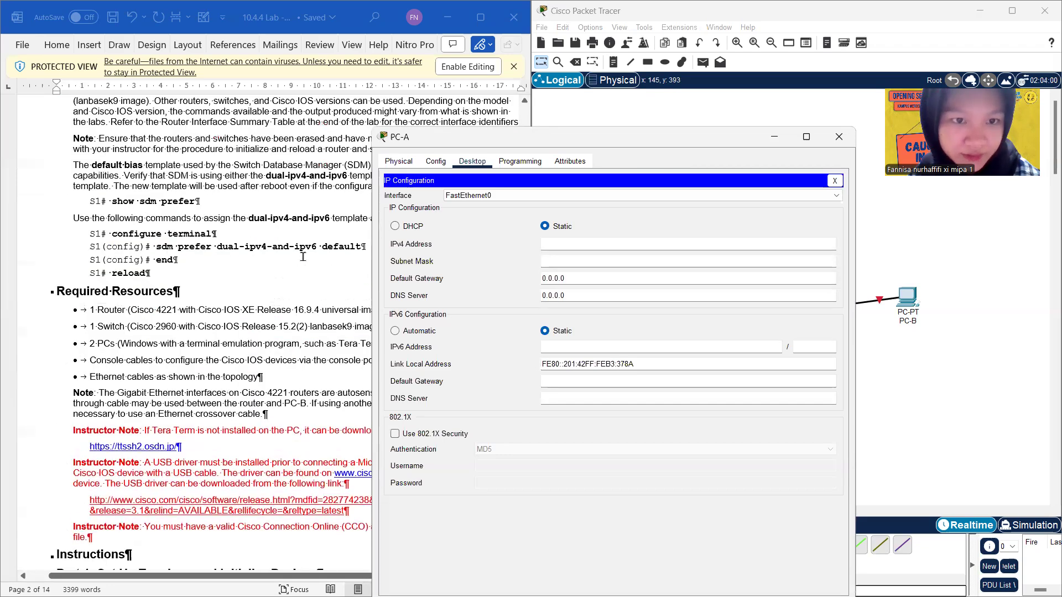
scroll(303, 256, up, 3)
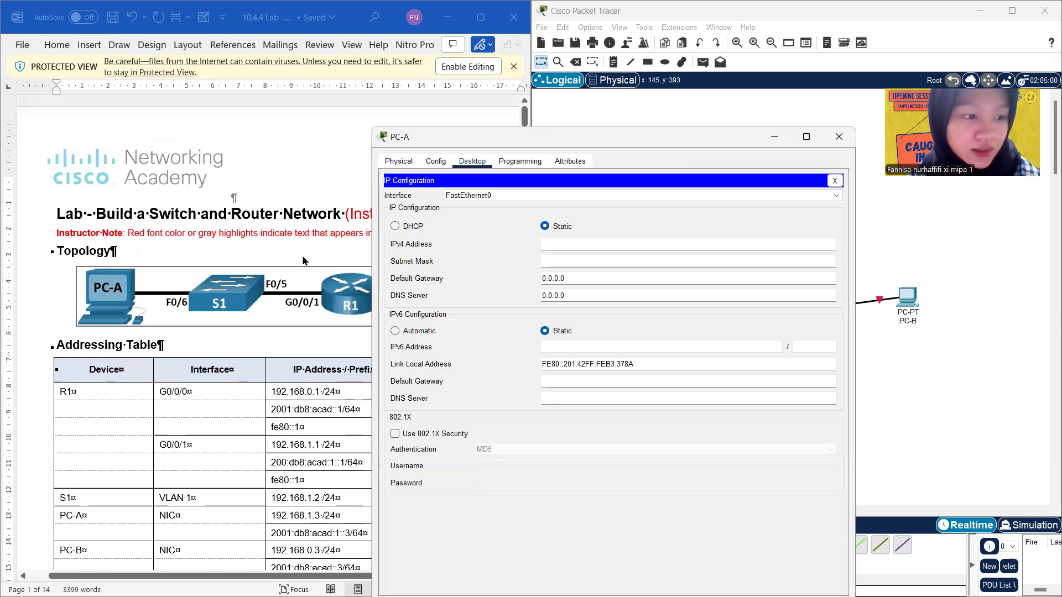
scroll(303, 262, down, 5)
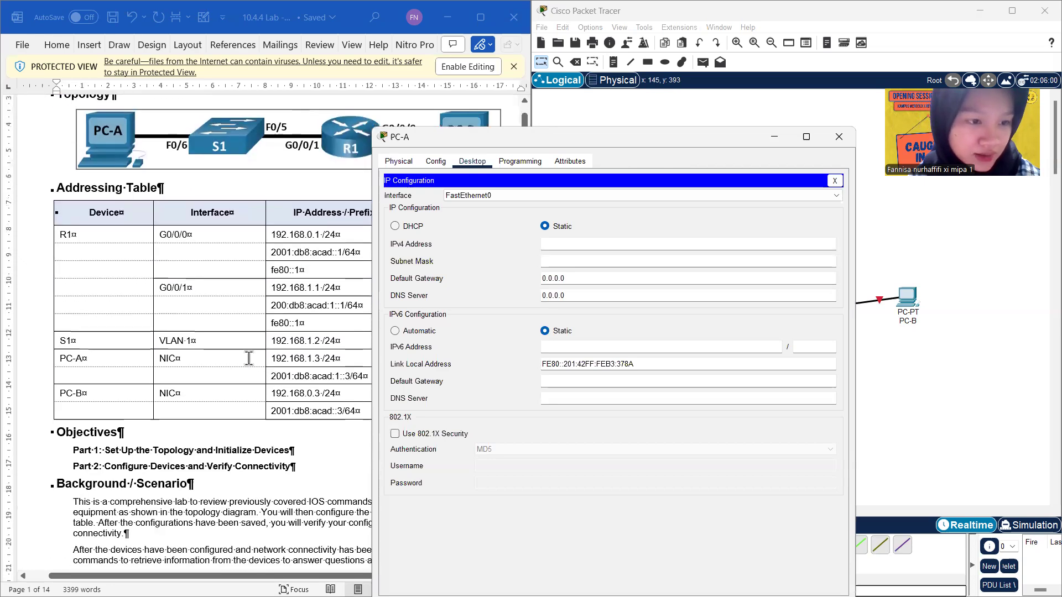
click(249, 358)
click(596, 133)
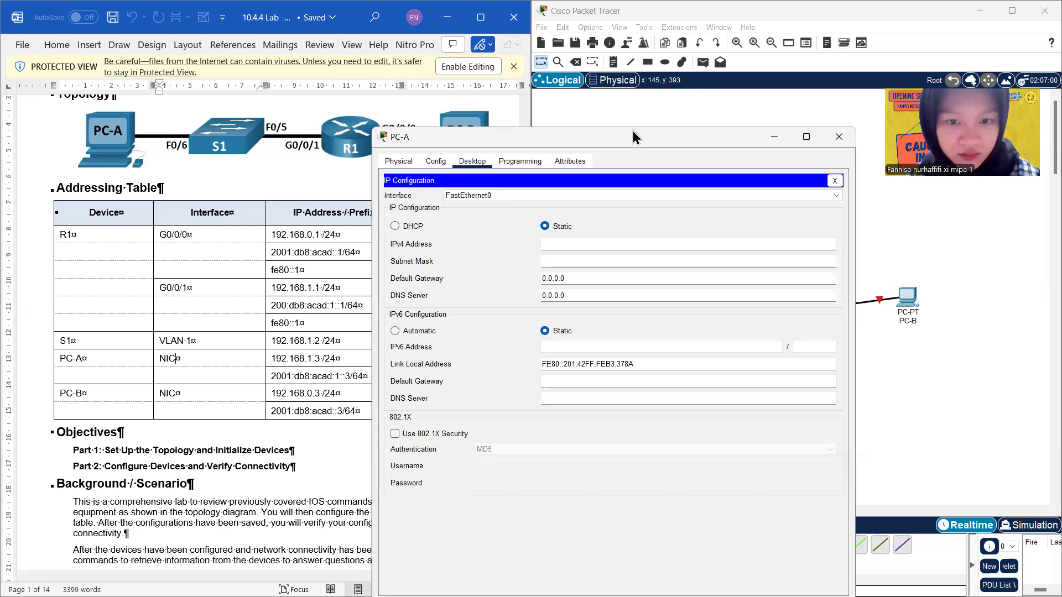
drag(633, 137, 794, 102)
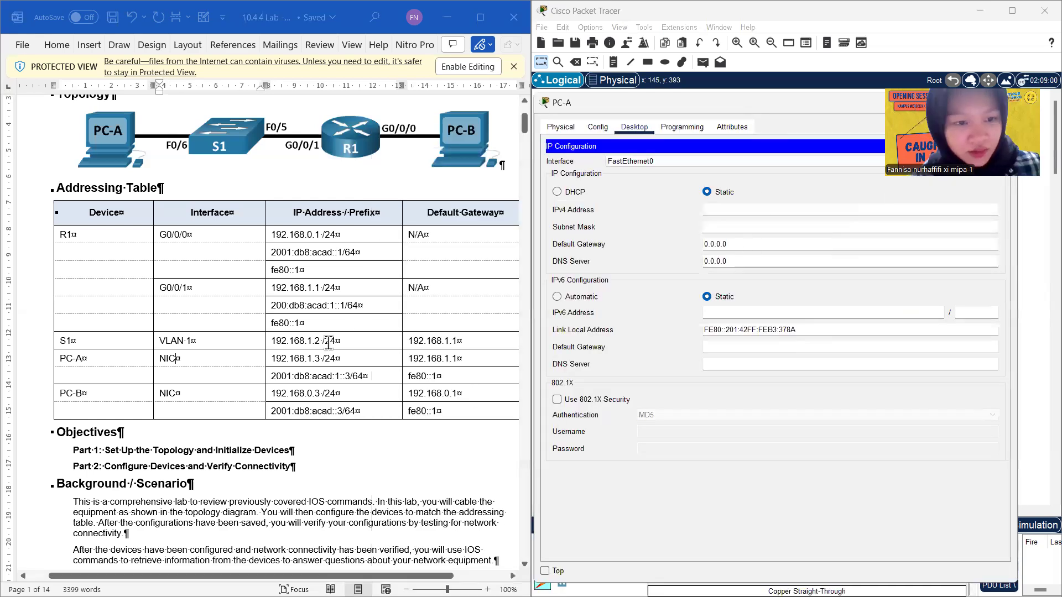
drag(321, 341, 277, 363)
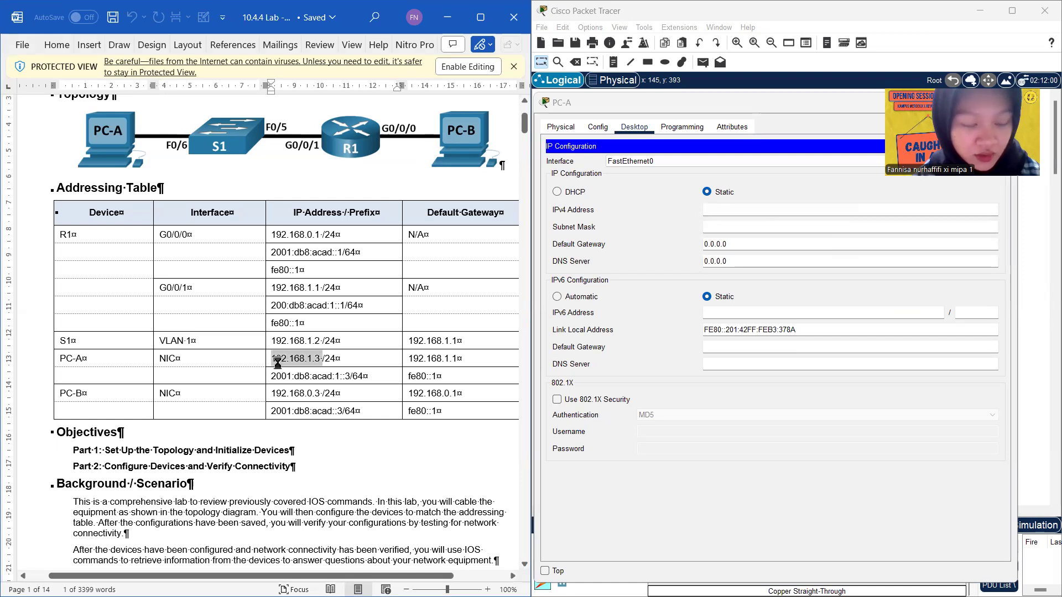
click(727, 210)
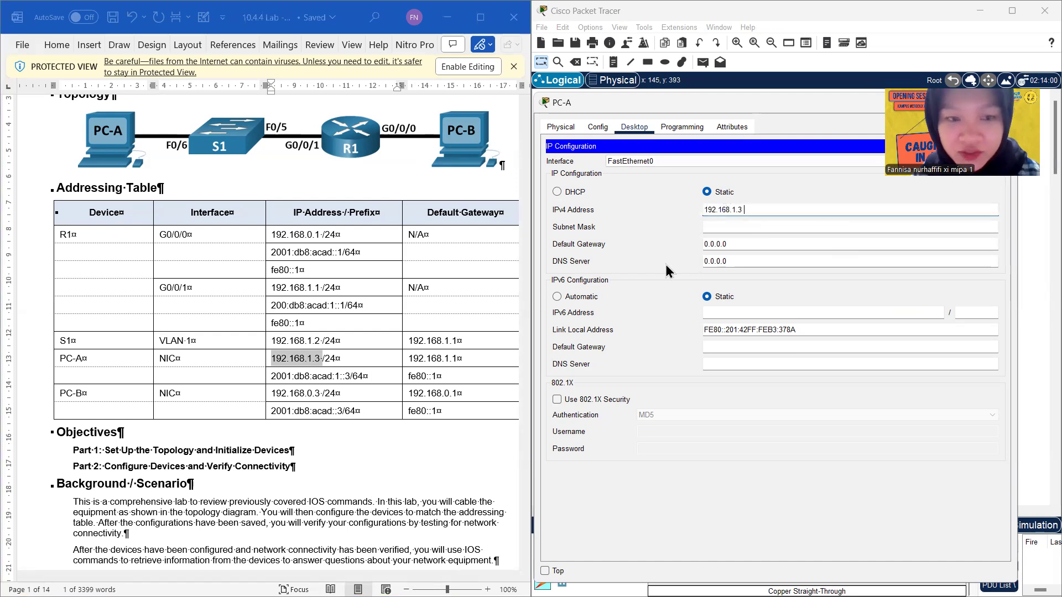
key(BackSpace)
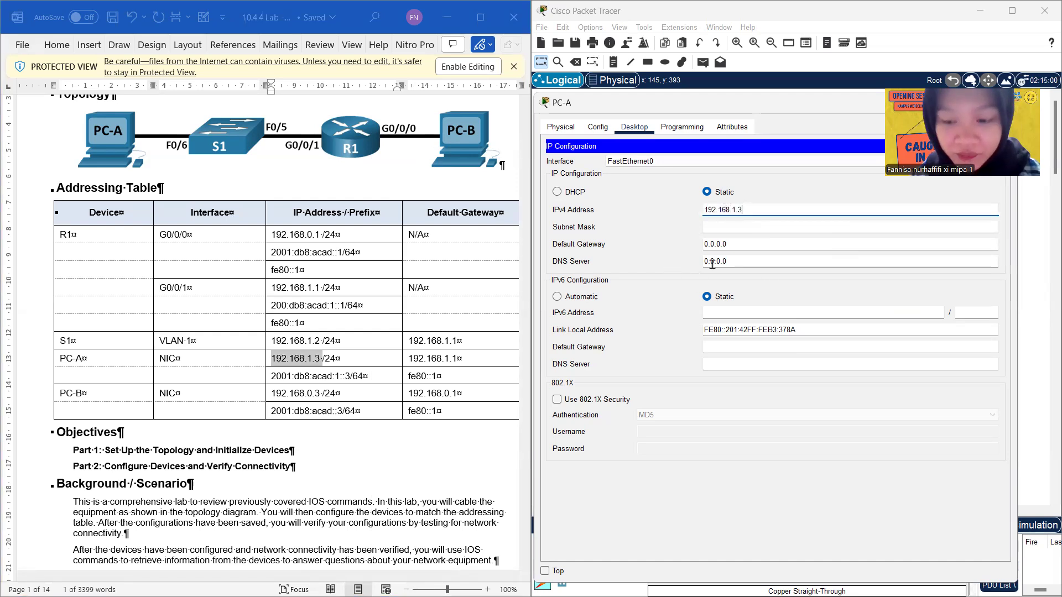
Step: Set PC-A's subnet mask to 255.255.255.0 and its IPv4 default gateway to 192.168.1.1
click(718, 228)
scroll(398, 288, right, 3)
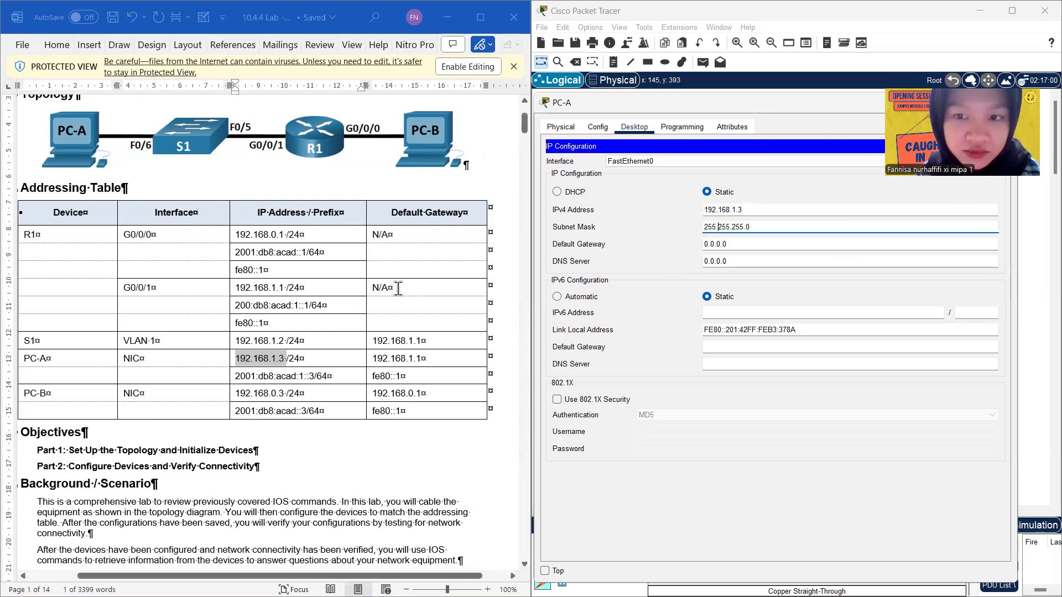
scroll(398, 287, left, 1)
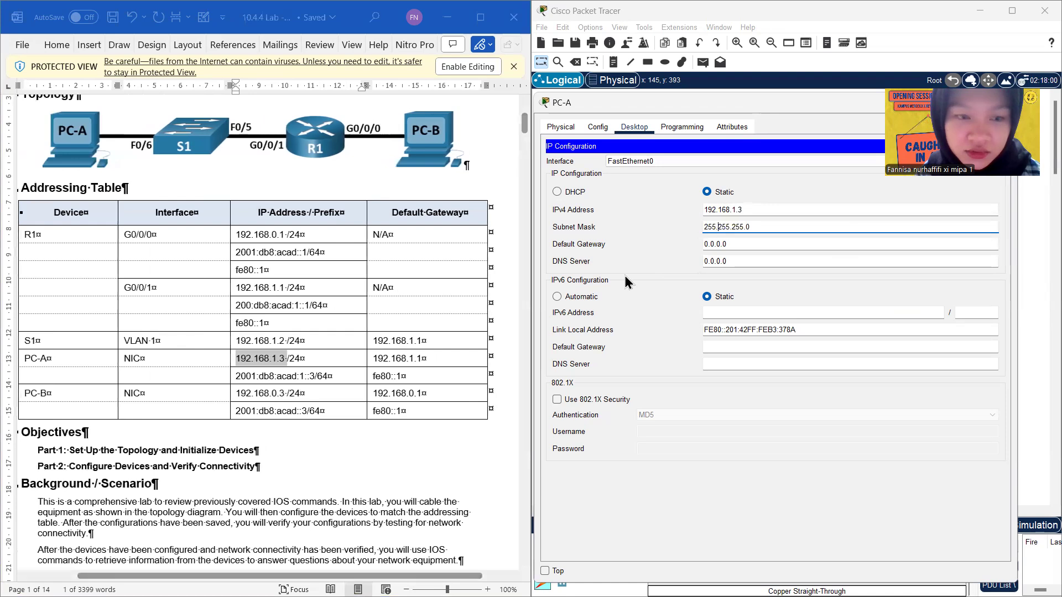
click(750, 243)
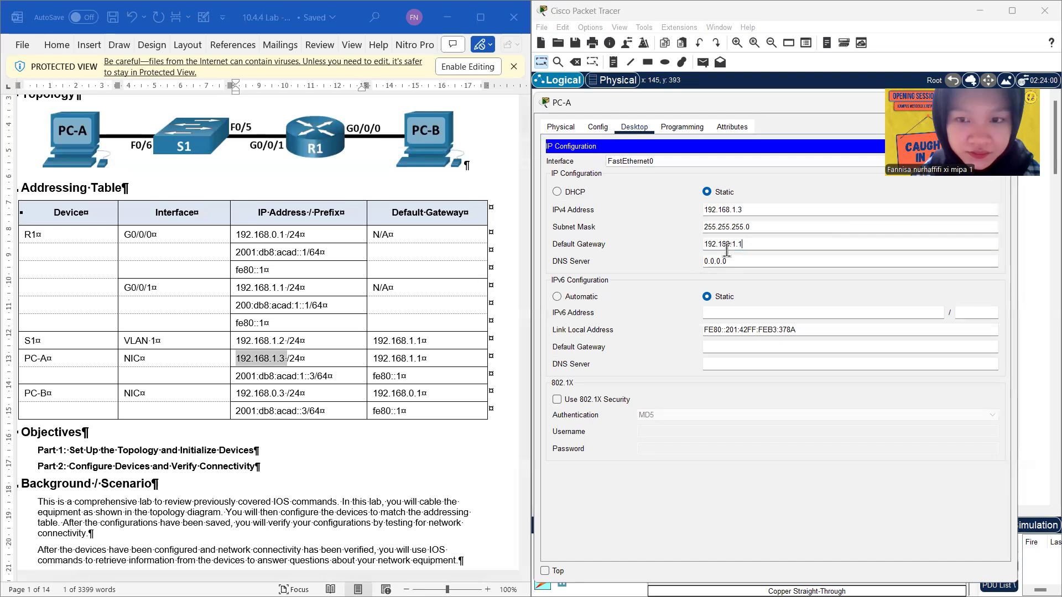
click(763, 276)
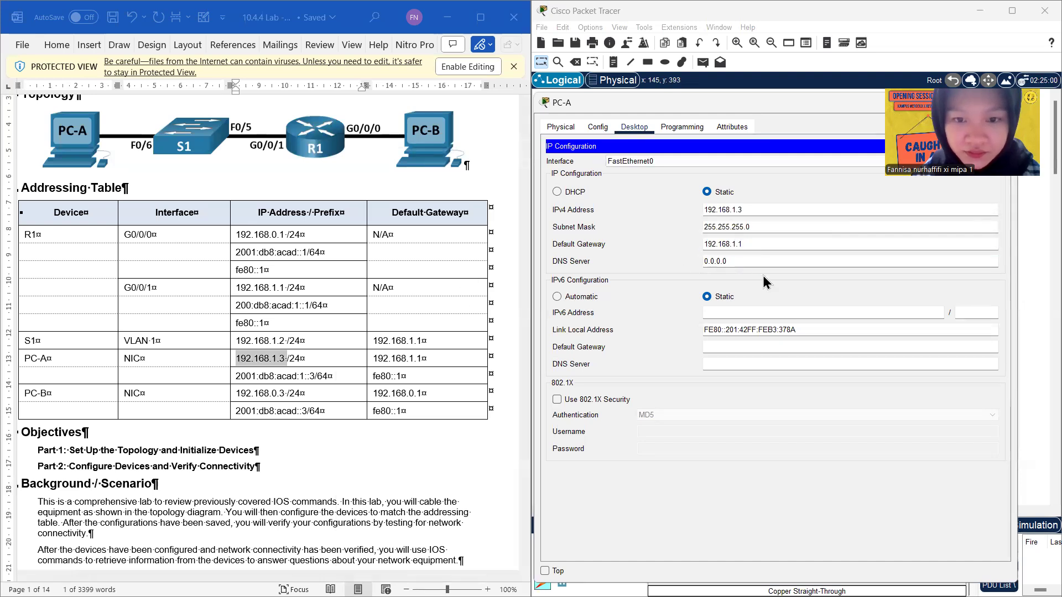
Step: Try to set PC-A's IPv6 address to 2001:db8:acad:1::3 from the addressing table, leaving the prefix length empty
scroll(373, 332, right, 1)
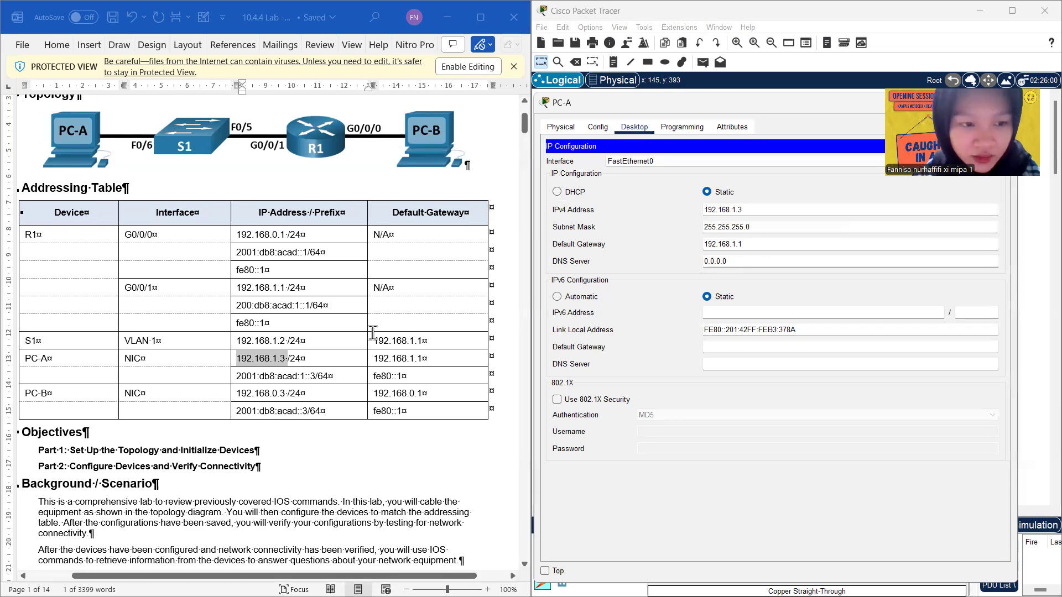
scroll(373, 333, left, 2)
scroll(373, 333, left, 1)
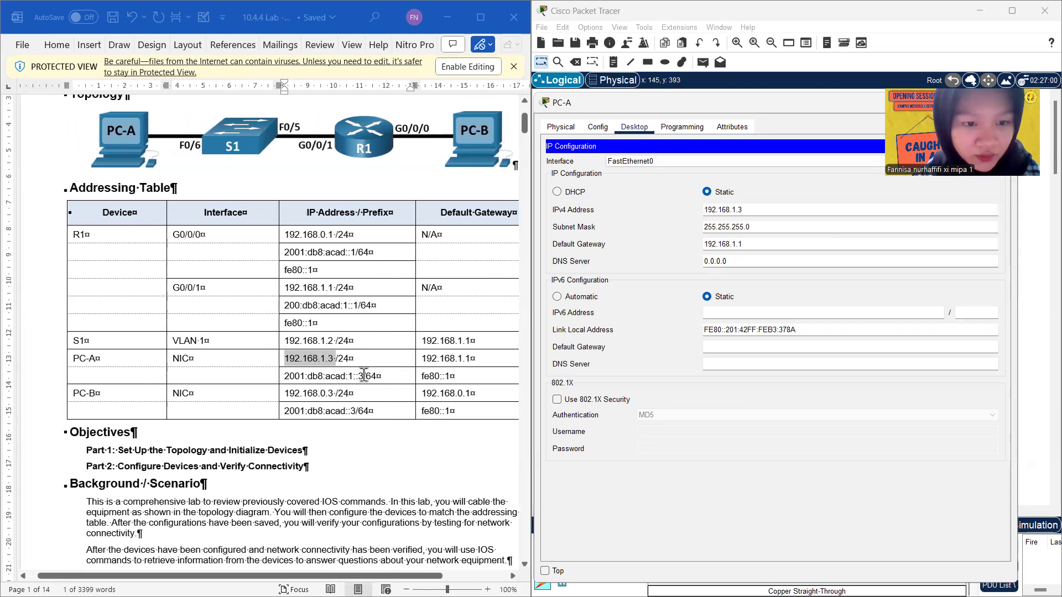
drag(362, 376, 286, 378)
key(ctrl+c)
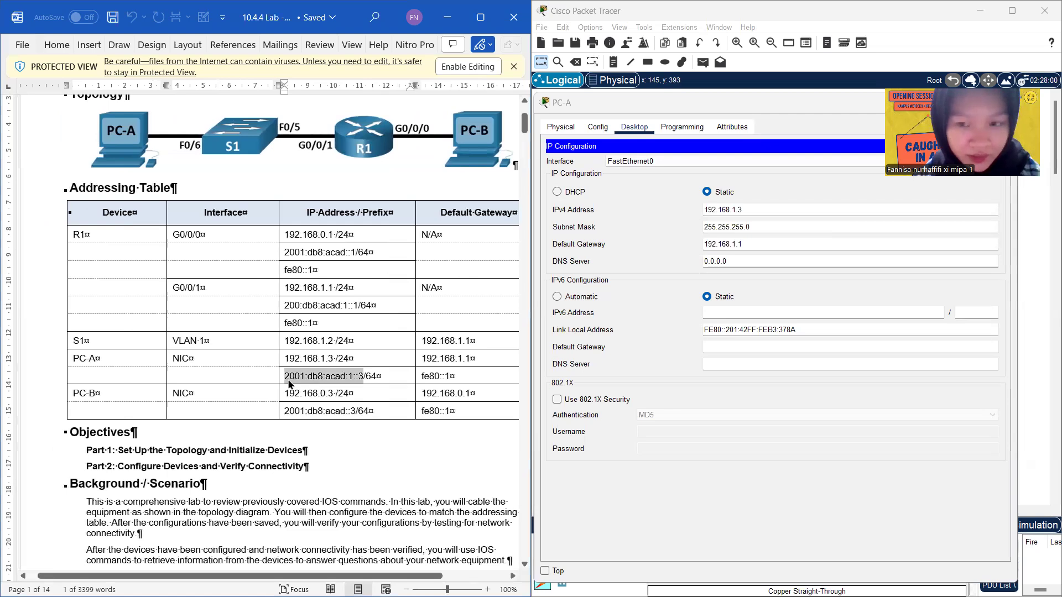
click(727, 315)
key(ctrl+v)
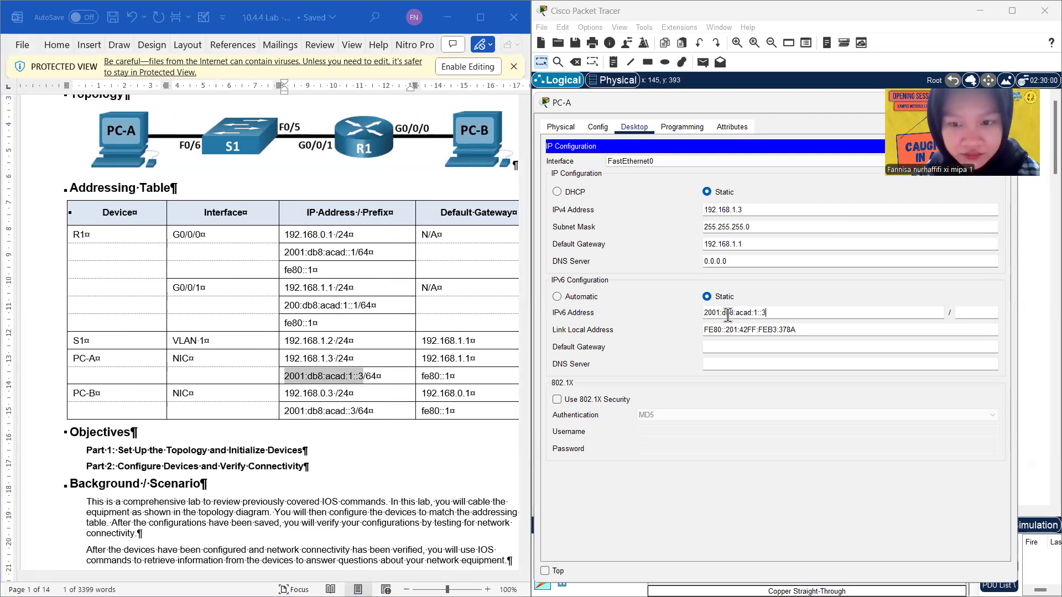
Step: Copy the IPv6 default gateway fe80::1 from the PC-A row of the addressing table into PC-A's IPv6 configuration
scroll(379, 408, right, 3)
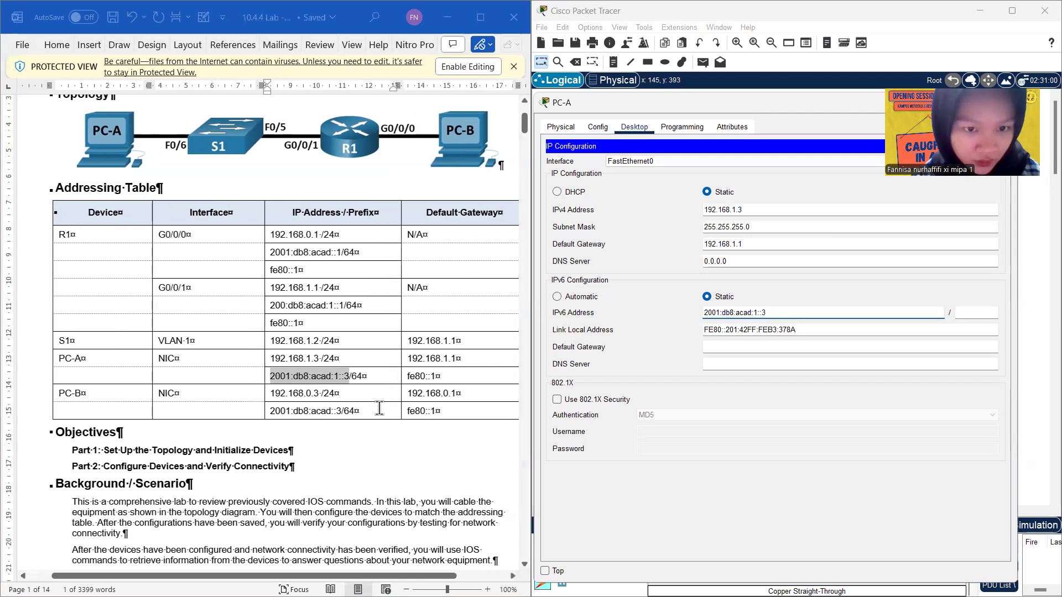
drag(424, 377, 397, 377)
key(ctrl+c)
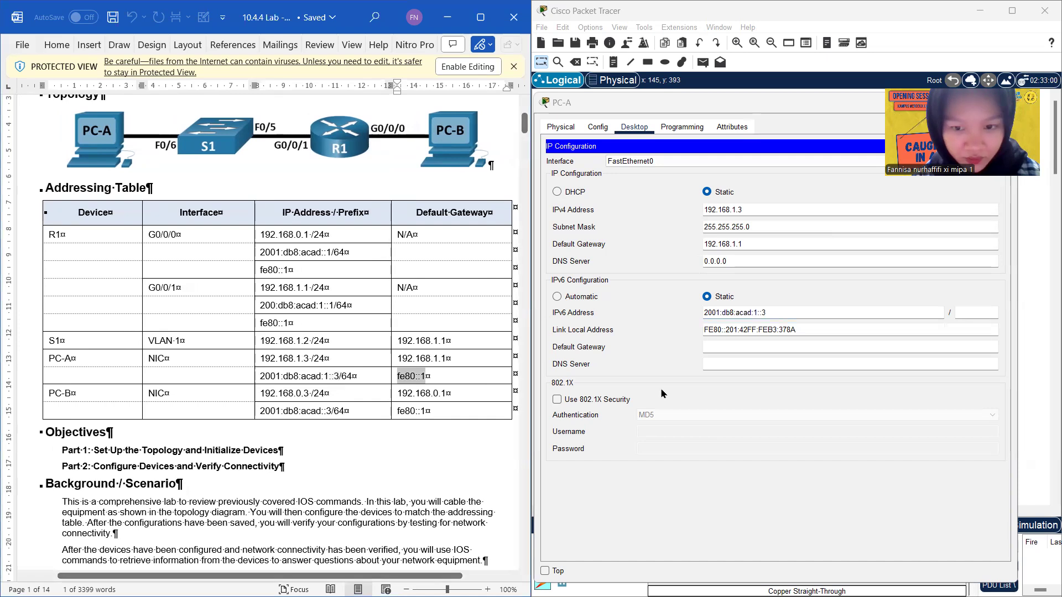
click(720, 344)
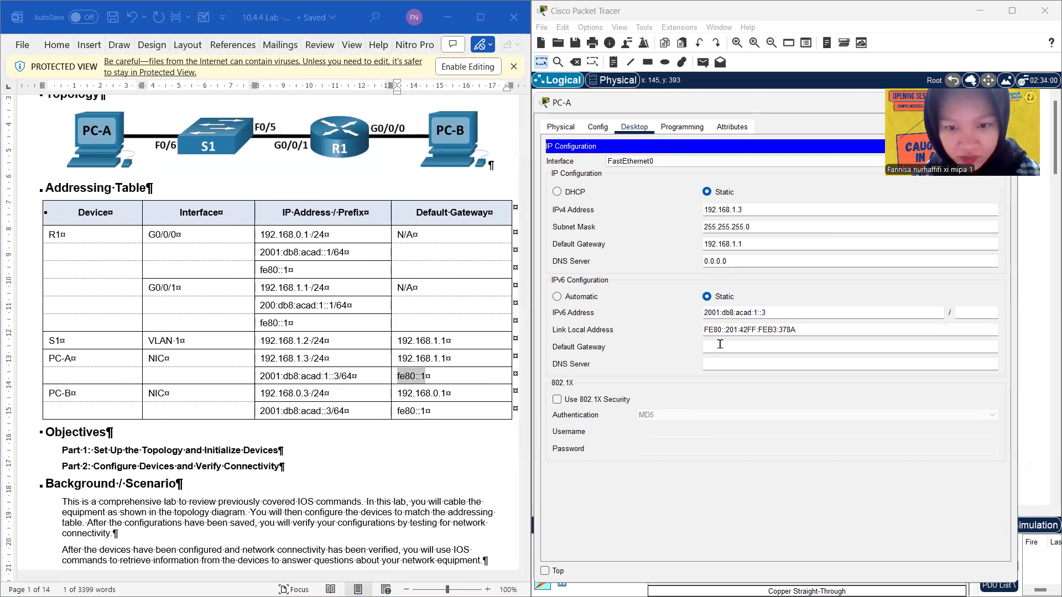
key(ctrl+v)
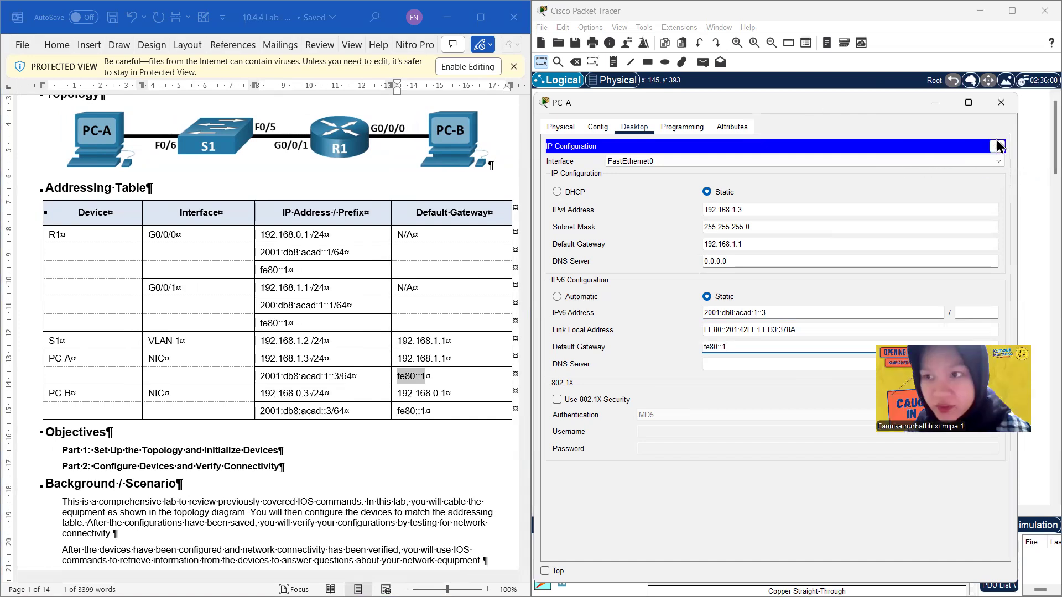
Step: Close and reopen PC-A's IP Configuration to check the stored settings, and close the PC-A window
click(999, 145)
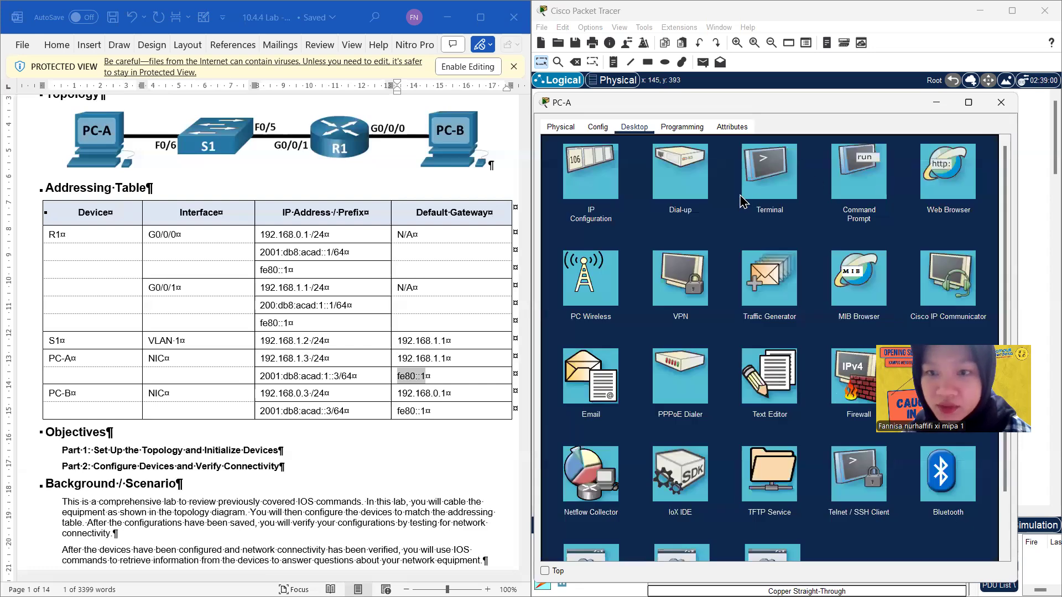
click(608, 177)
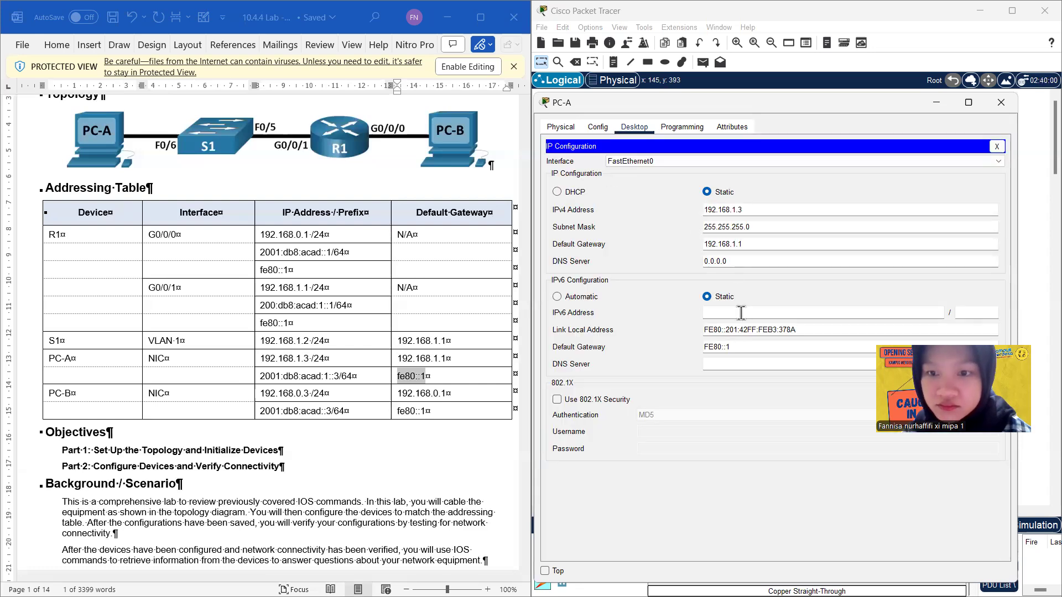
click(996, 146)
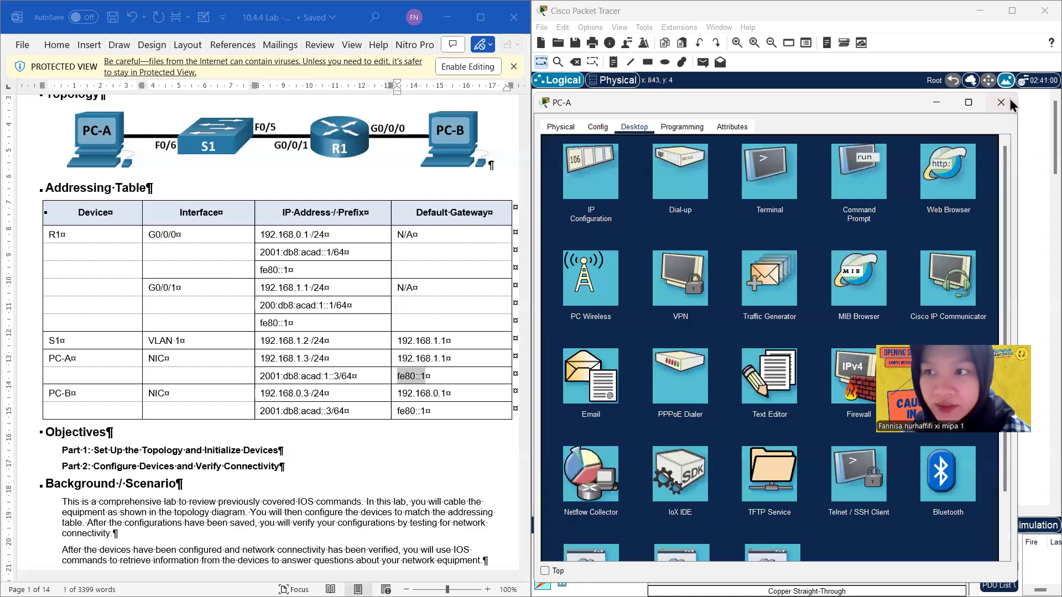
click(1002, 102)
Step: Return to Part 2, Step 1 of the lab document and open the IP Configuration of PC-B
scroll(306, 283, down, 8)
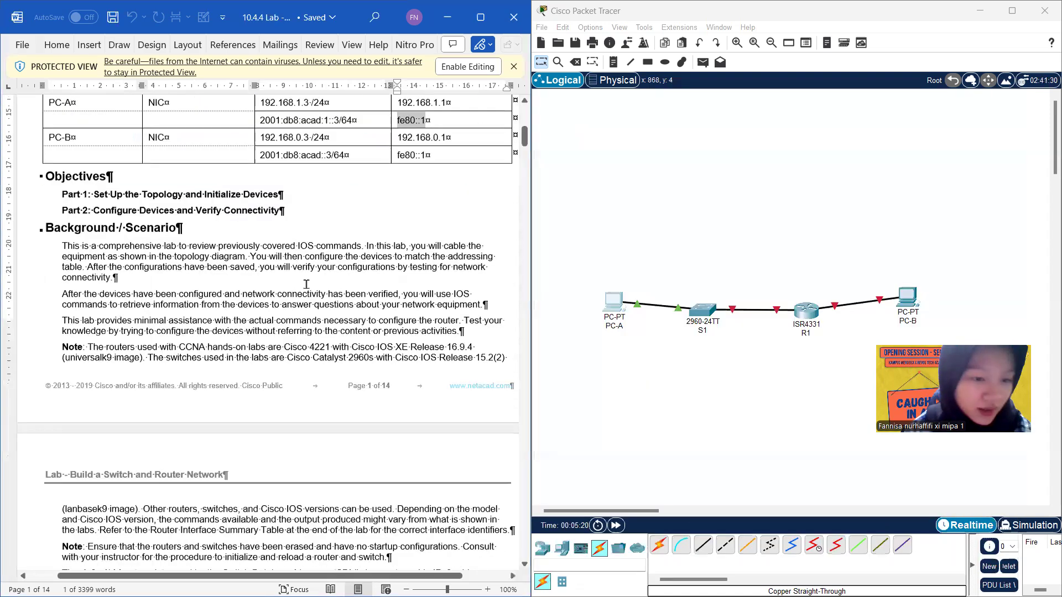
scroll(306, 284, down, 13)
scroll(306, 283, up, 4)
scroll(306, 283, down, 10)
scroll(306, 284, down, 4)
scroll(306, 284, down, 7)
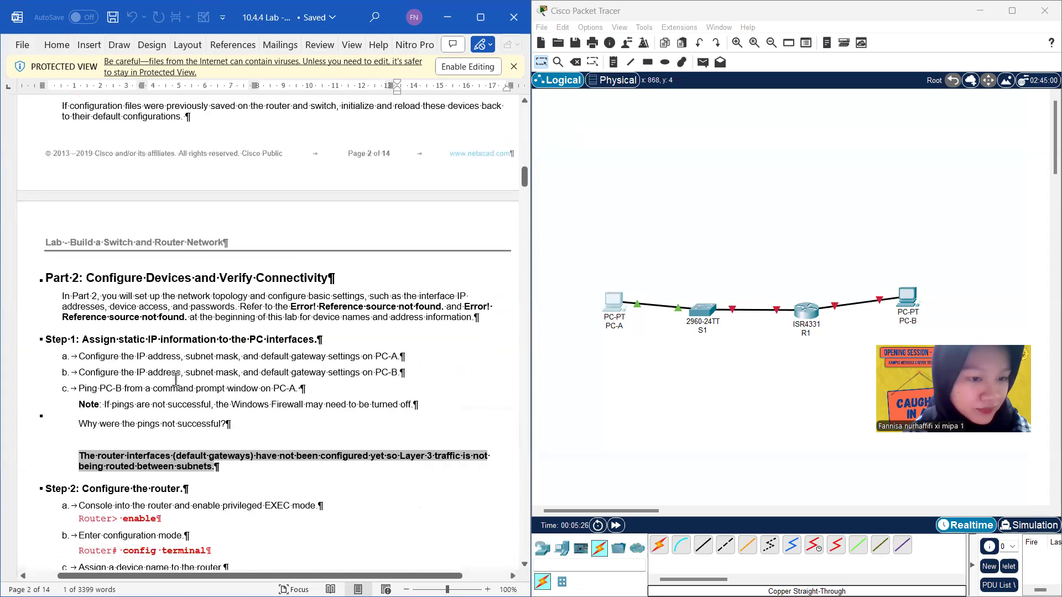
click(907, 303)
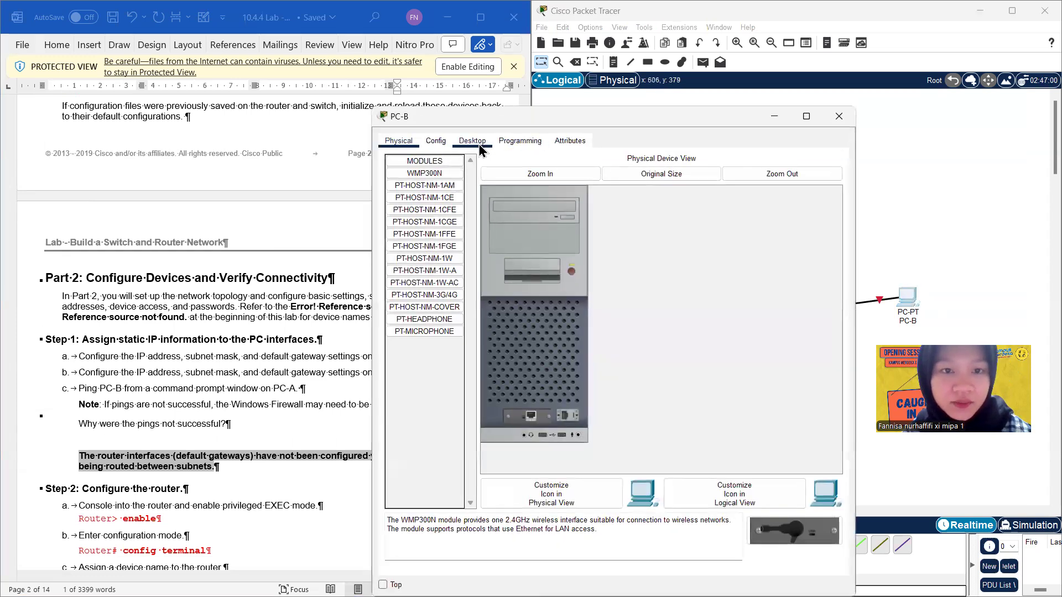
click(479, 145)
click(424, 194)
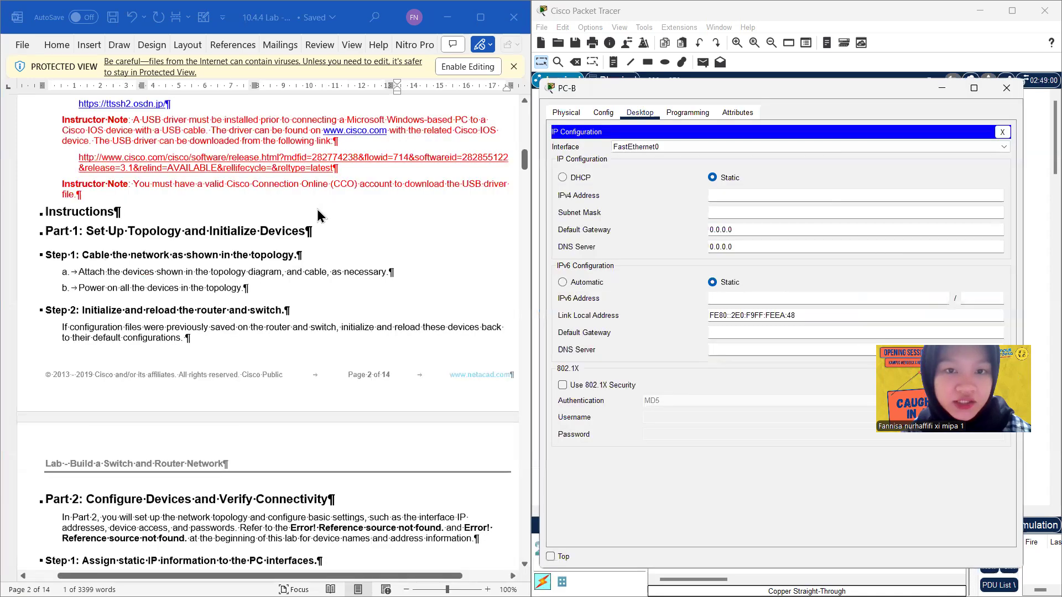
Step: Set PC-B's IPv4 address to 192.168.0.3 from the addressing table, with subnet mask 255.255.255.0
scroll(317, 209, up, 5)
scroll(317, 209, down, 2)
scroll(317, 208, down, 1)
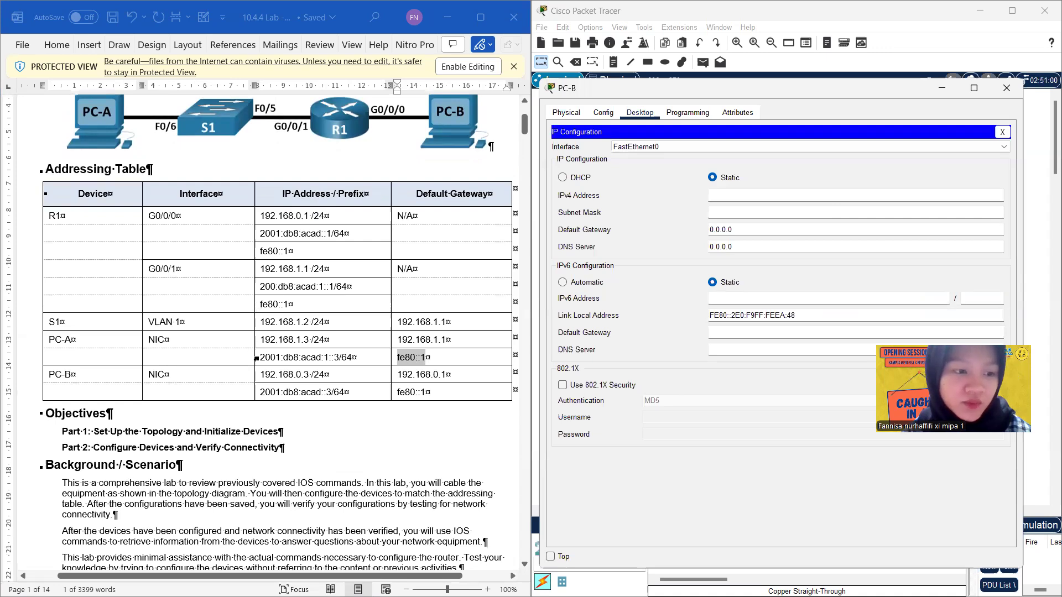
click(257, 374)
click(263, 377)
drag(295, 379, 311, 378)
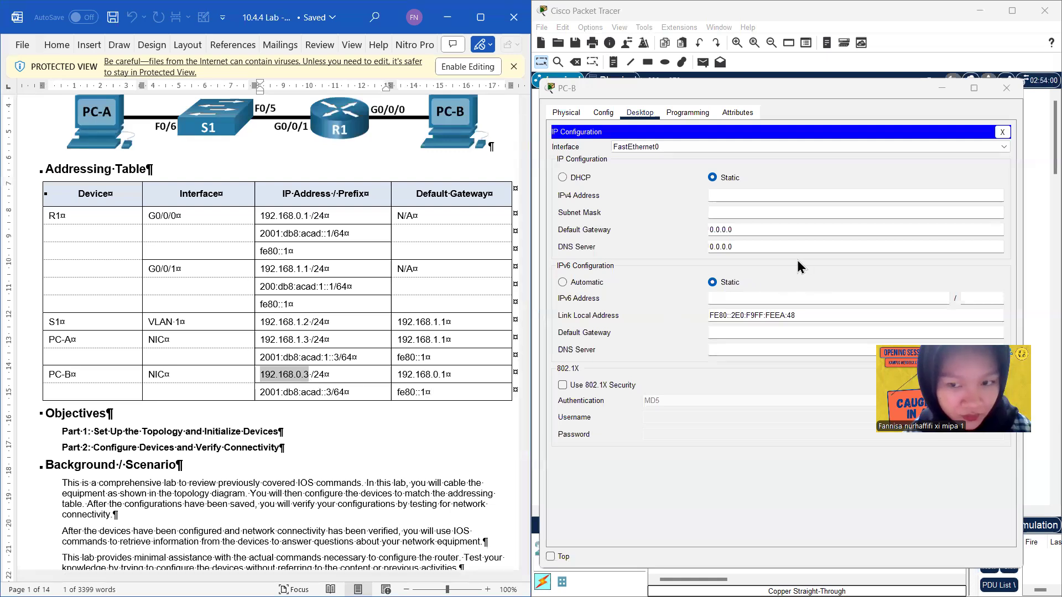
click(728, 195)
click(741, 213)
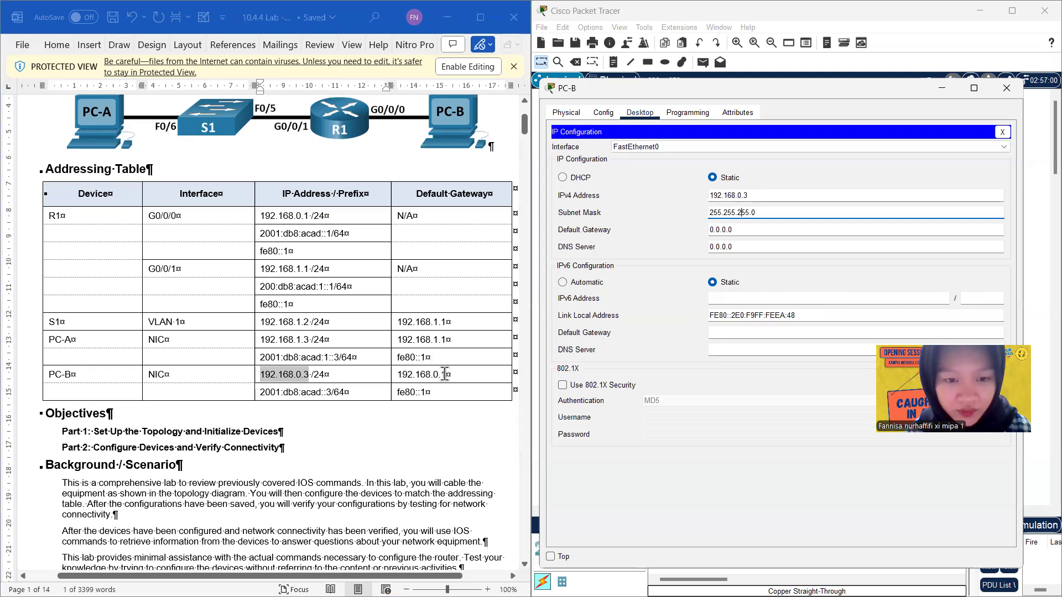
Step: Copy 192.168.0.1 from the addressing table into PC-B's IPv4 default gateway
drag(445, 375, 396, 381)
key(ctrl+c)
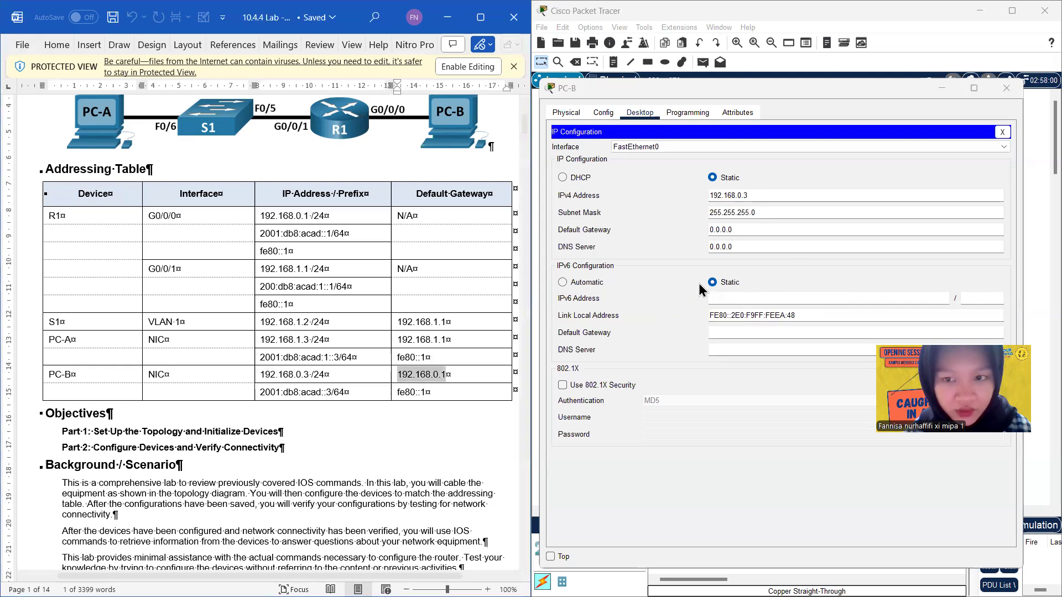
click(713, 230)
key(ctrl+v)
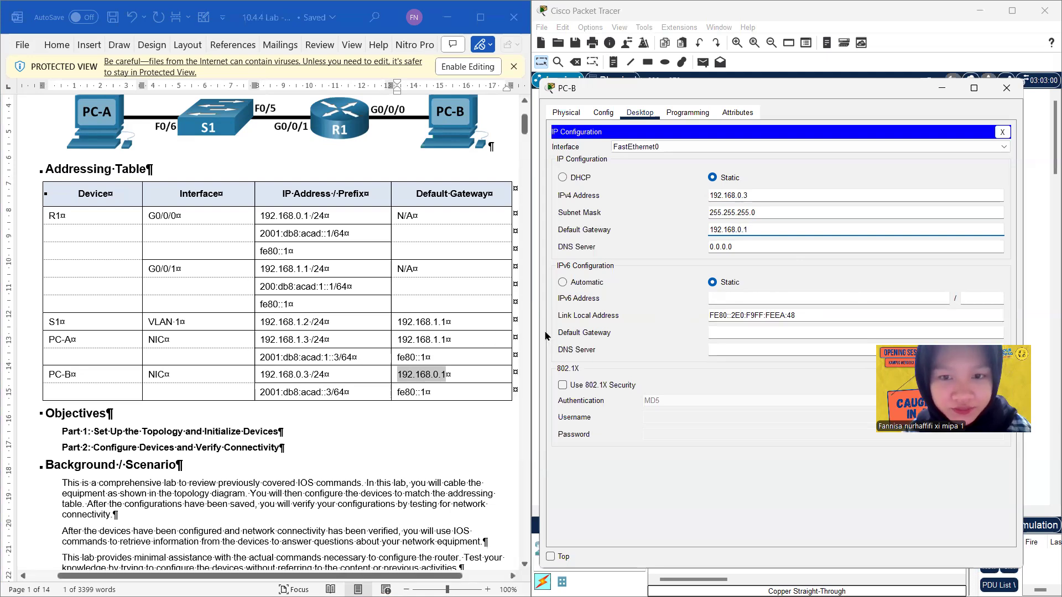
click(802, 429)
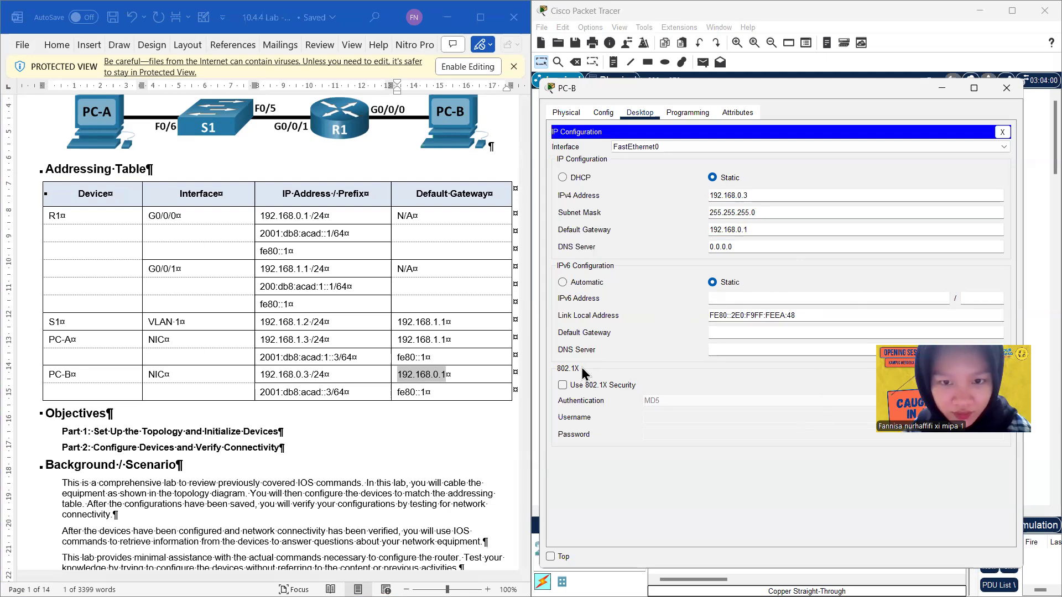
Step: Copy 2001:db8:acad::3 from the addressing table into PC-B's IPv6 address, without its prefix length
drag(331, 393, 260, 395)
key(ctrl+c)
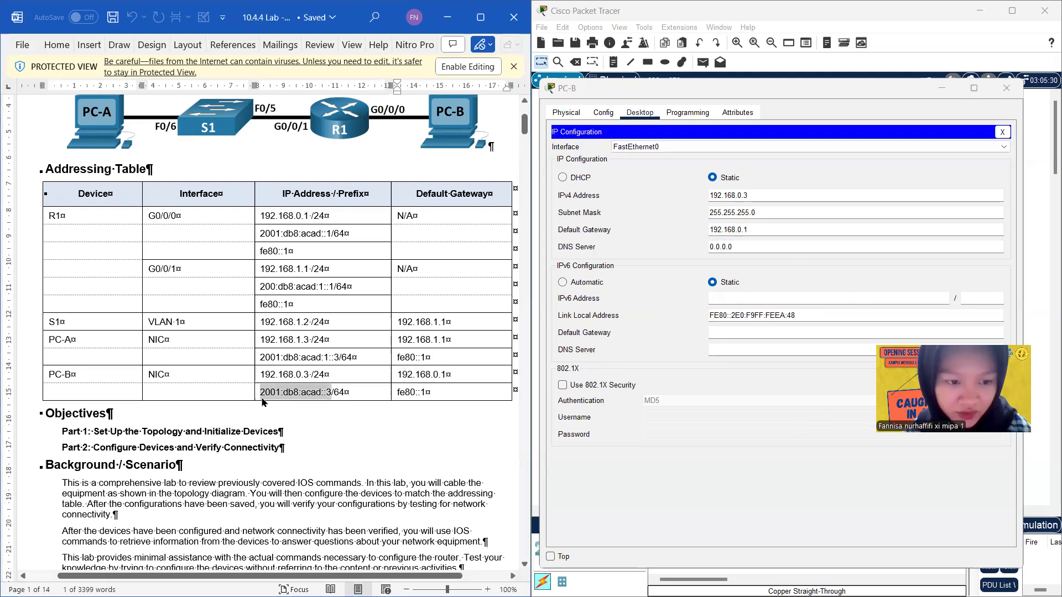
click(723, 297)
key(ctrl+v)
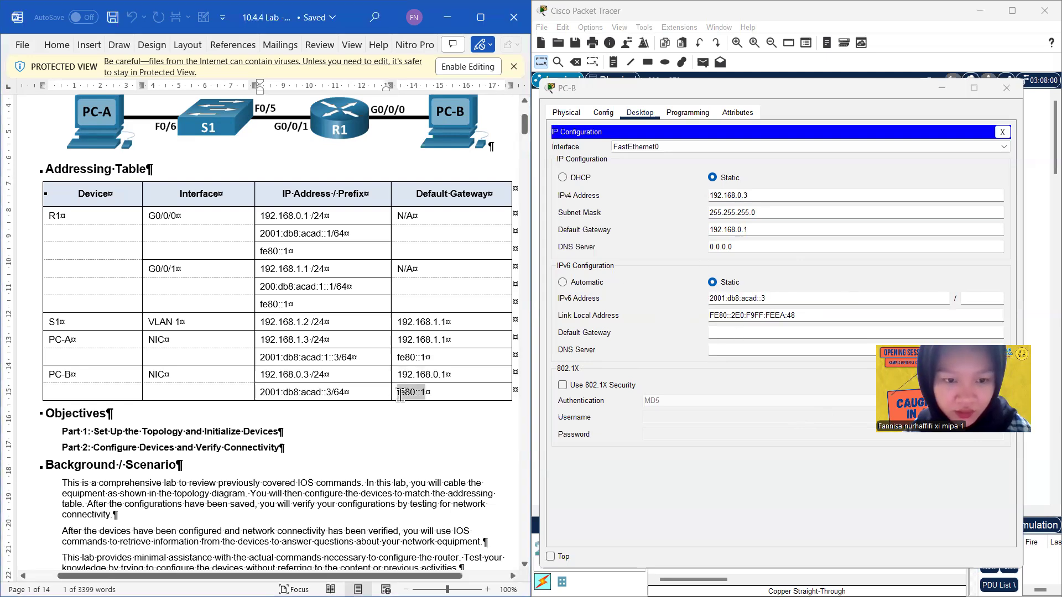
Step: Set PC-B's IPv6 default gateway to fe80::1 from the addressing table and close its IP Configuration
click(756, 330)
text(fe80::1)
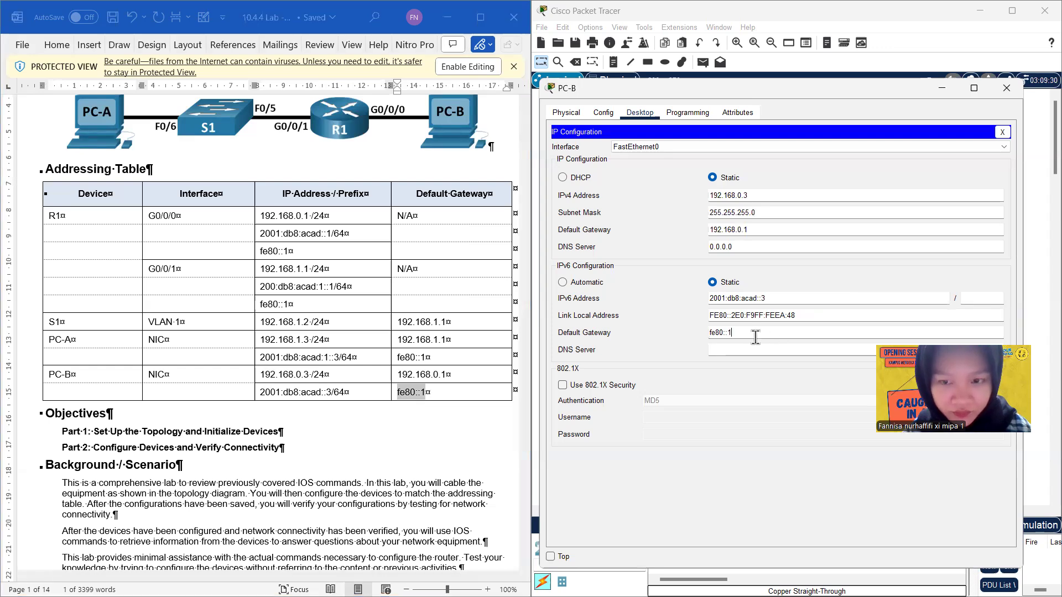
click(1001, 132)
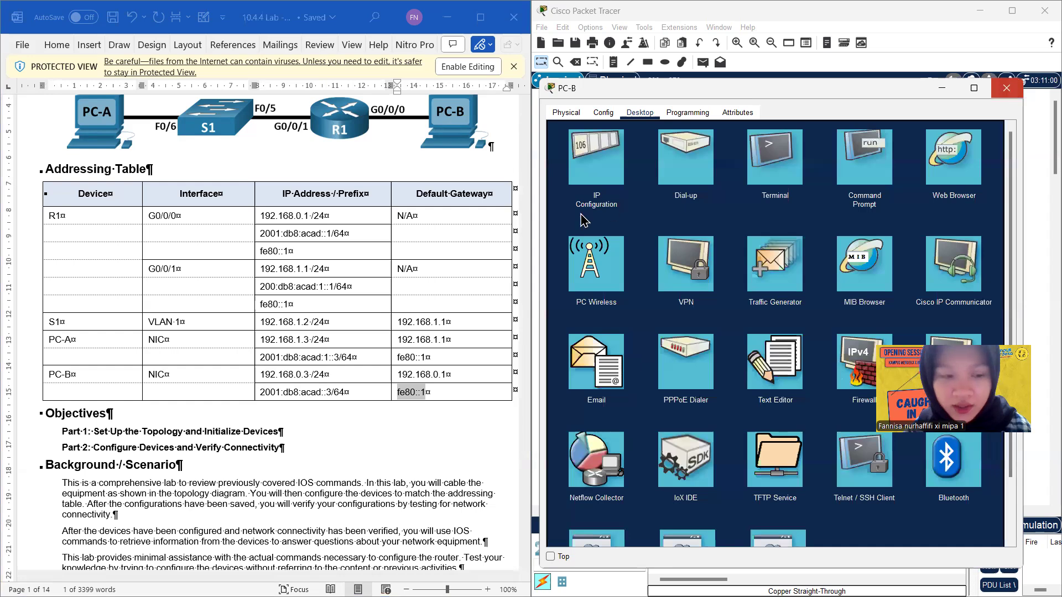
Step: Go to Part 2, Step 1c of the lab document and open the Command Prompt of PC-B
click(322, 337)
scroll(306, 356, down, 10)
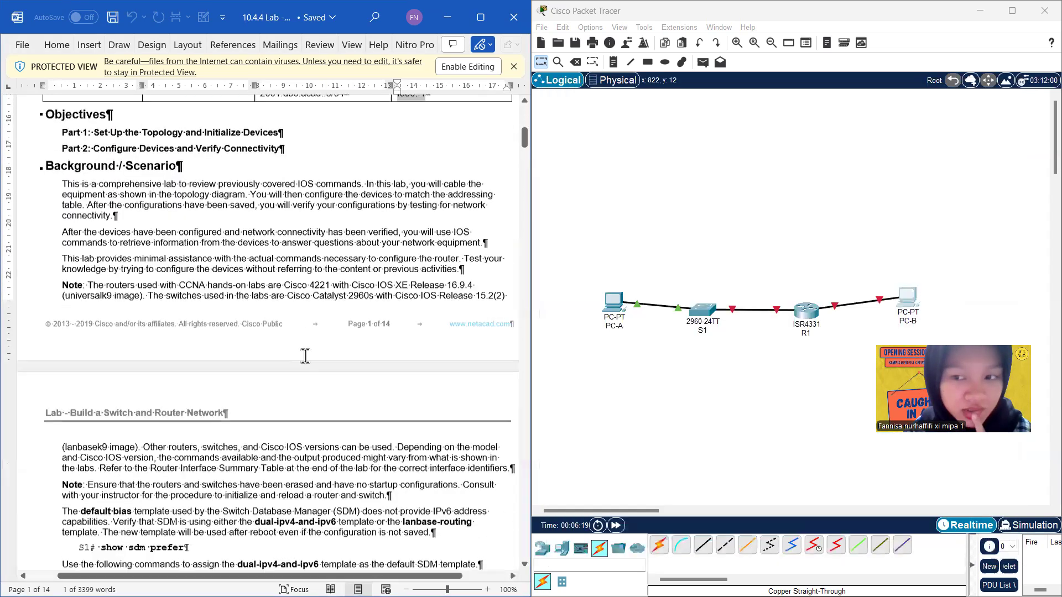
scroll(306, 357, down, 5)
scroll(306, 357, down, 5)
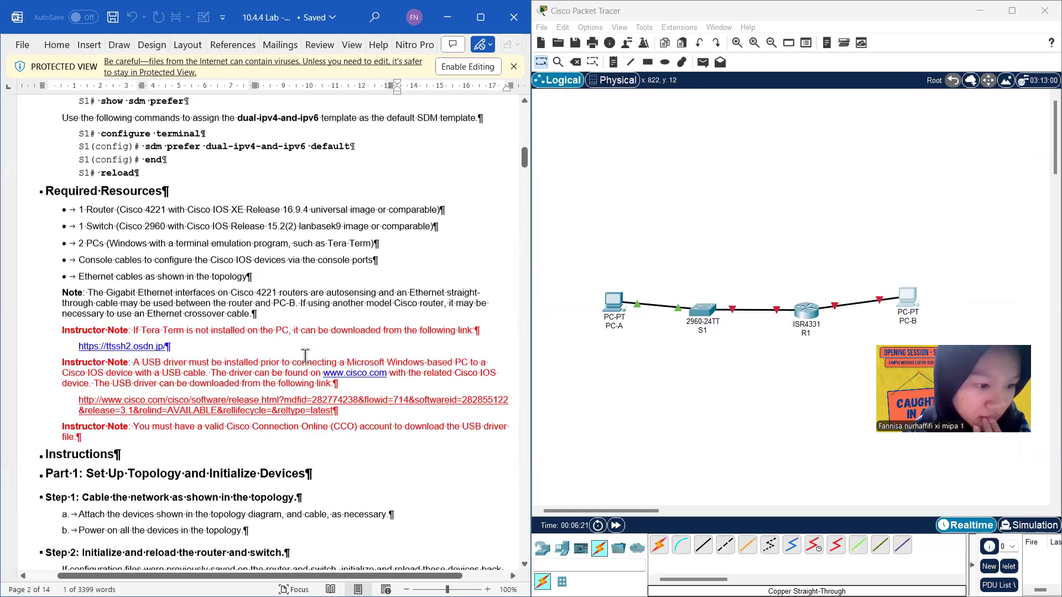
scroll(306, 357, down, 7)
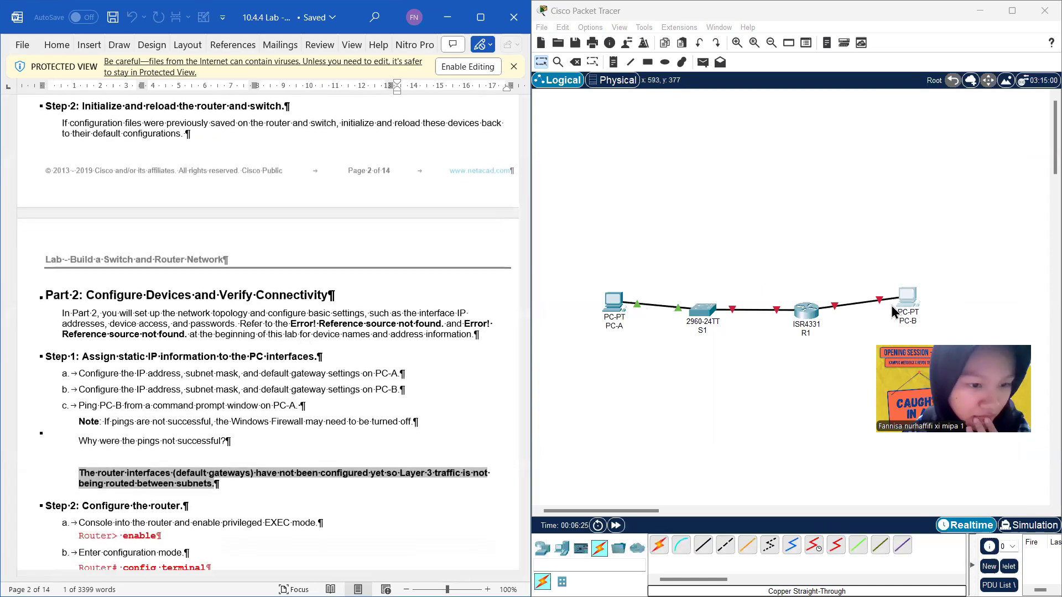
click(910, 303)
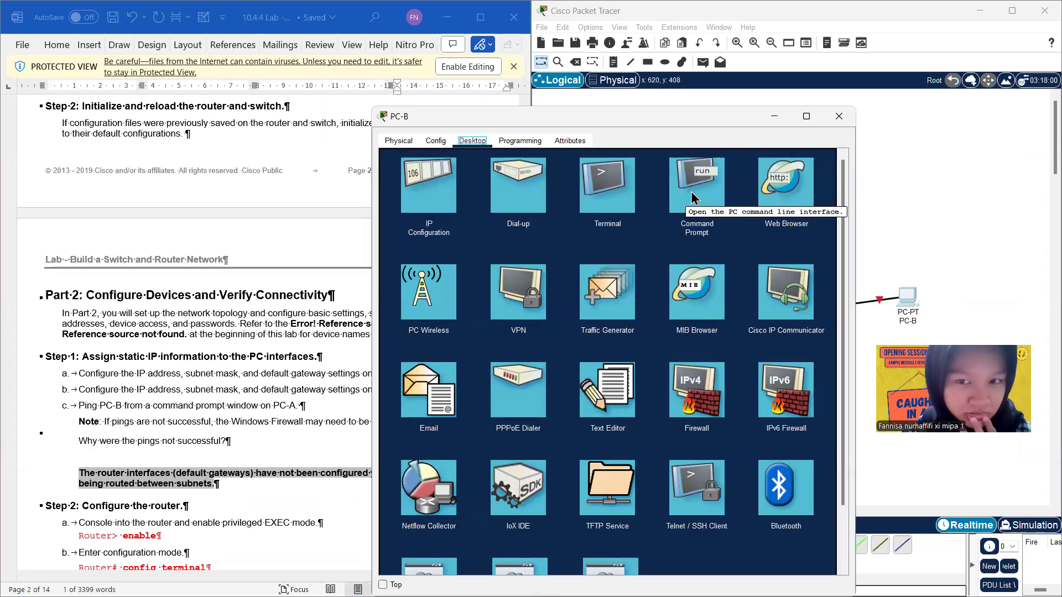
click(712, 194)
Step: Look up PC-A's IPv4 address in the addressing table and ping 192.168.1.3 from PC-B
scroll(107, 311, up, 15)
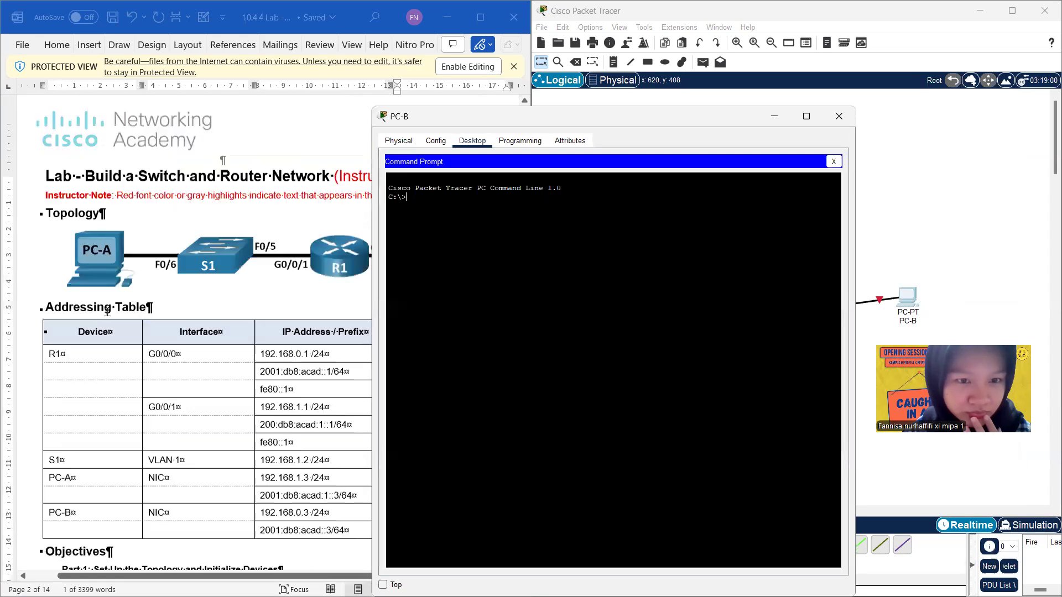
scroll(107, 311, down, 3)
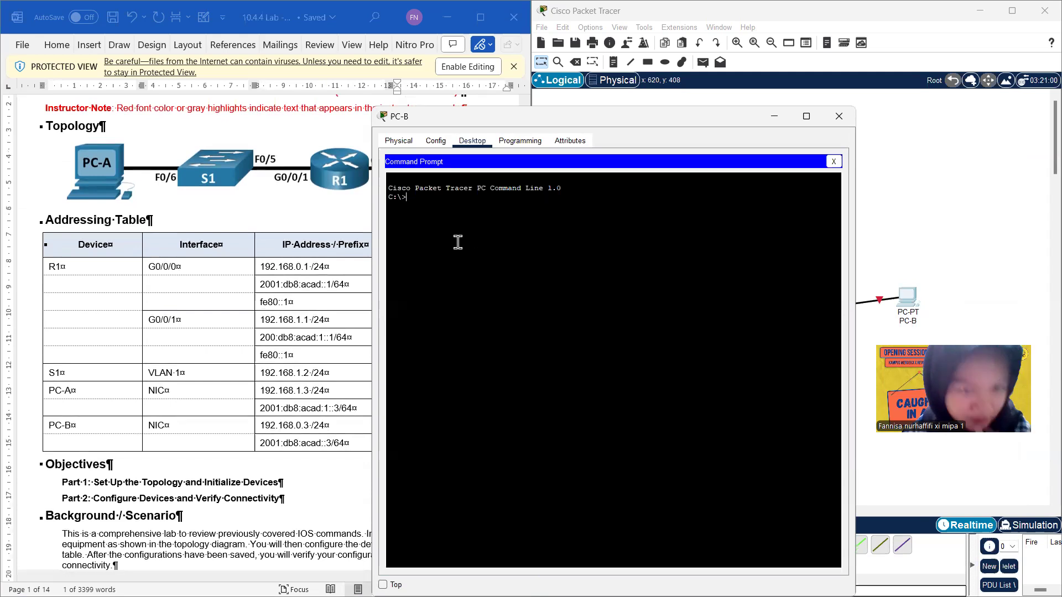
key(BackSpace)
text(pin)
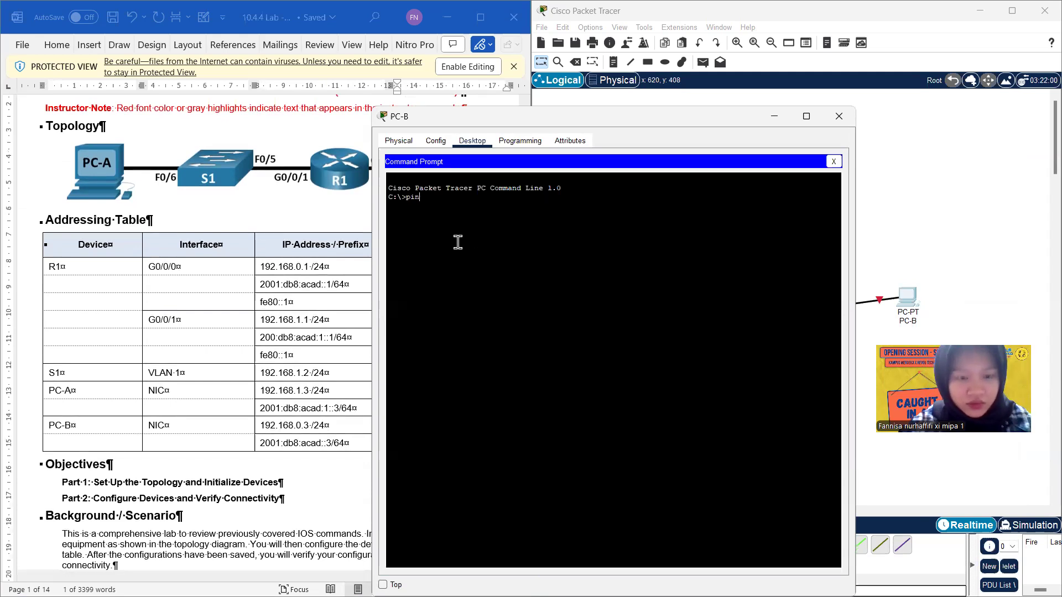
text(g 192.168)
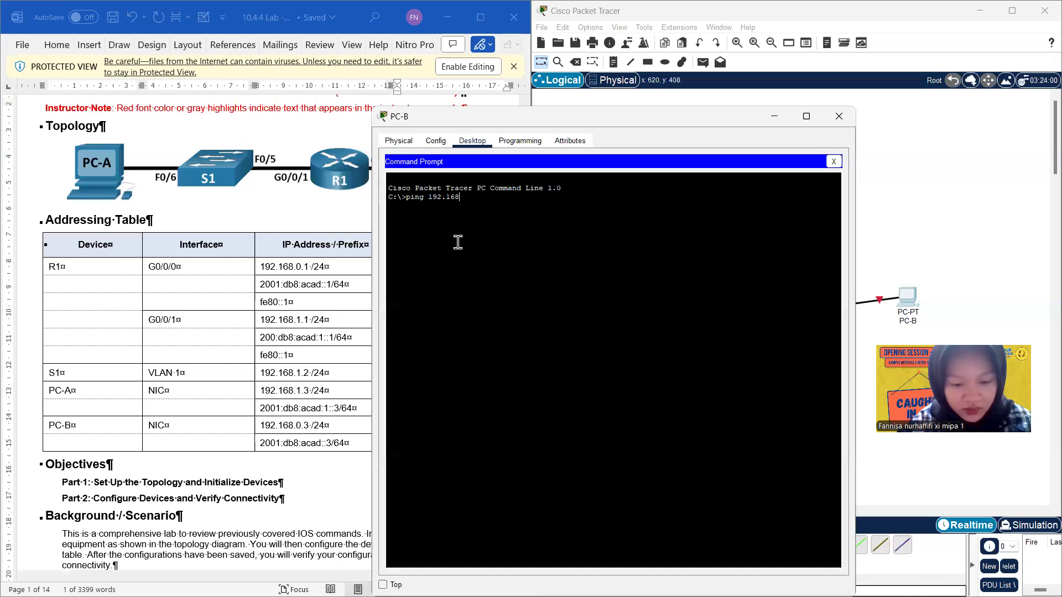
text(.1.3)
key(Return)
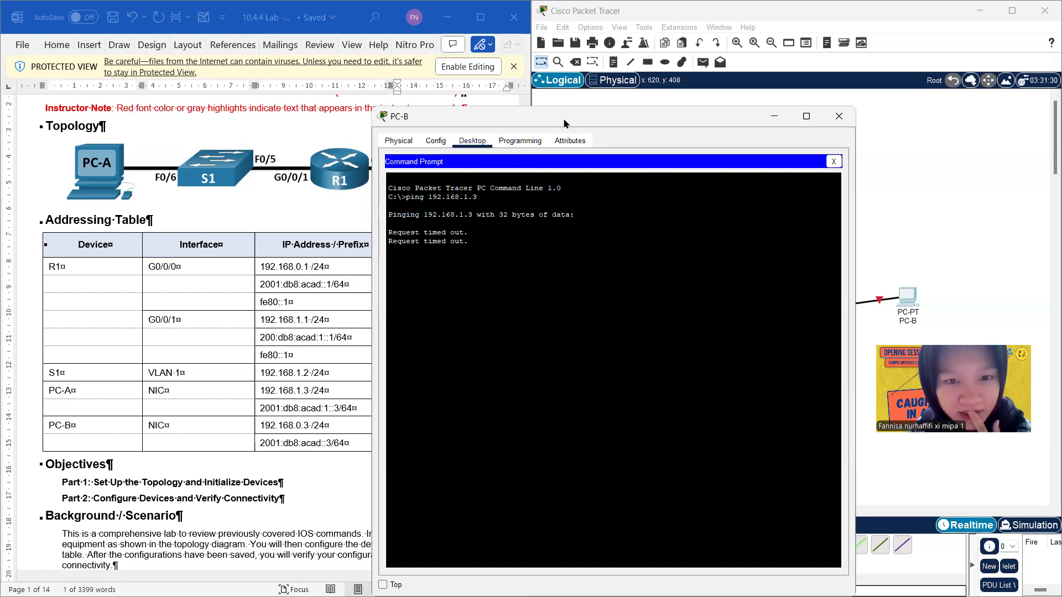
Step: Return the lab document to Part 2, Step 2 on router configuration and close PC-B's Command Prompt and device window
drag(564, 123, 724, 114)
scroll(385, 304, down, 8)
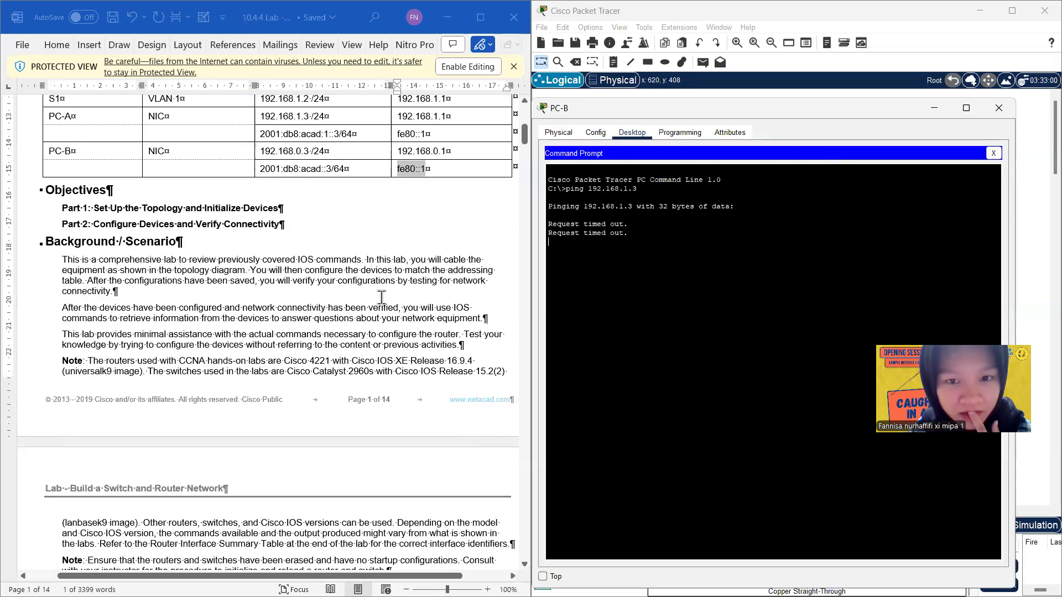
scroll(385, 304, down, 10)
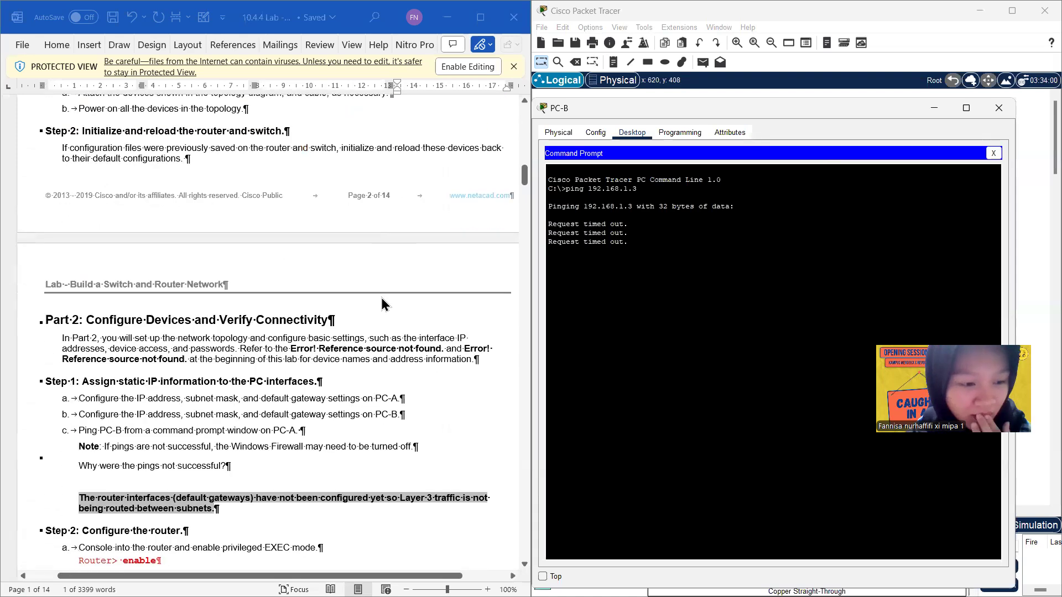
scroll(381, 297, down, 2)
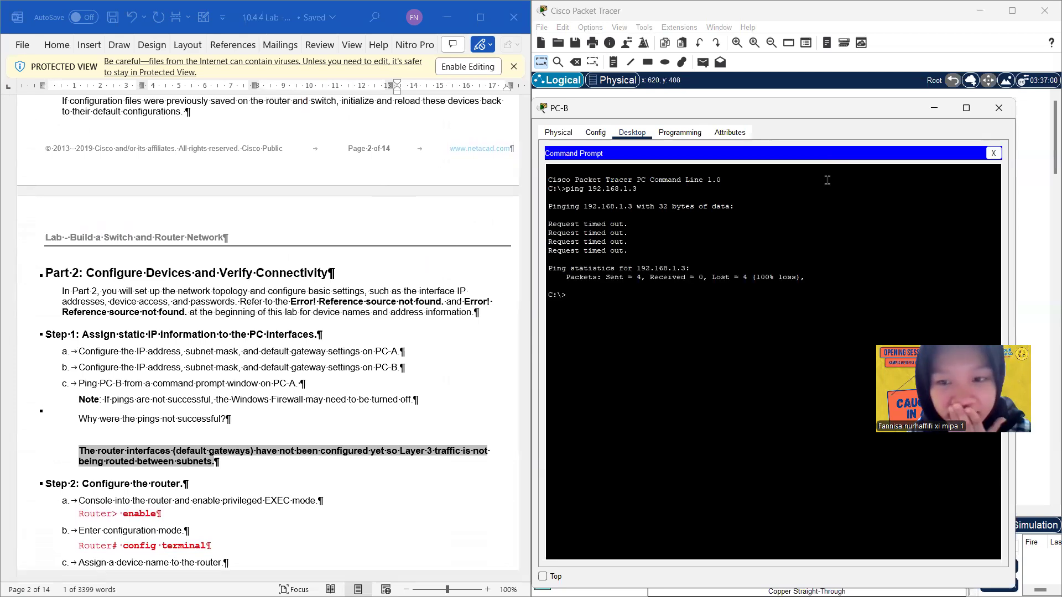
click(994, 153)
click(999, 108)
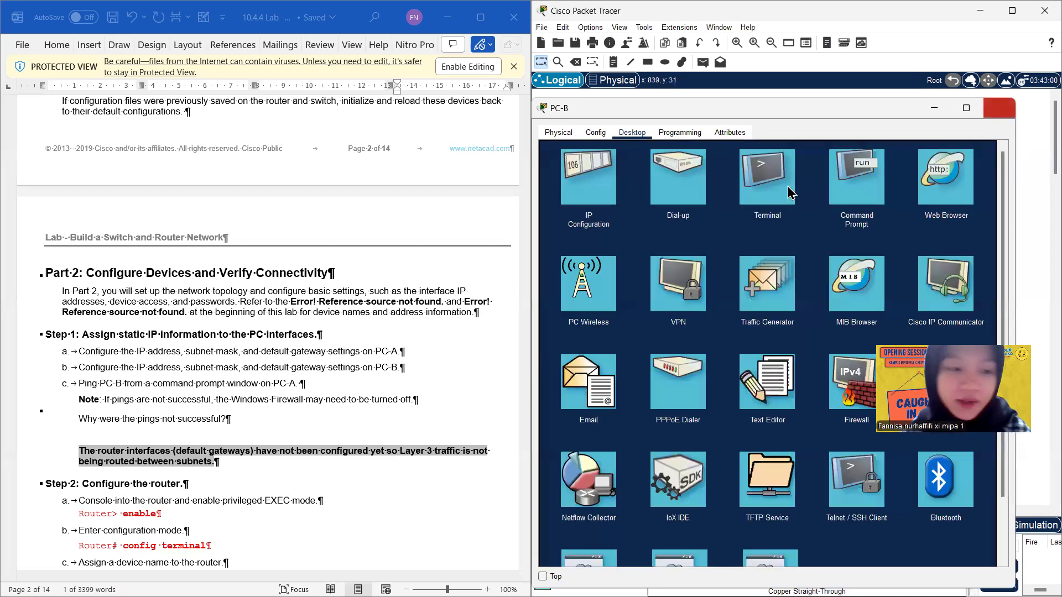
scroll(297, 372, down, 1)
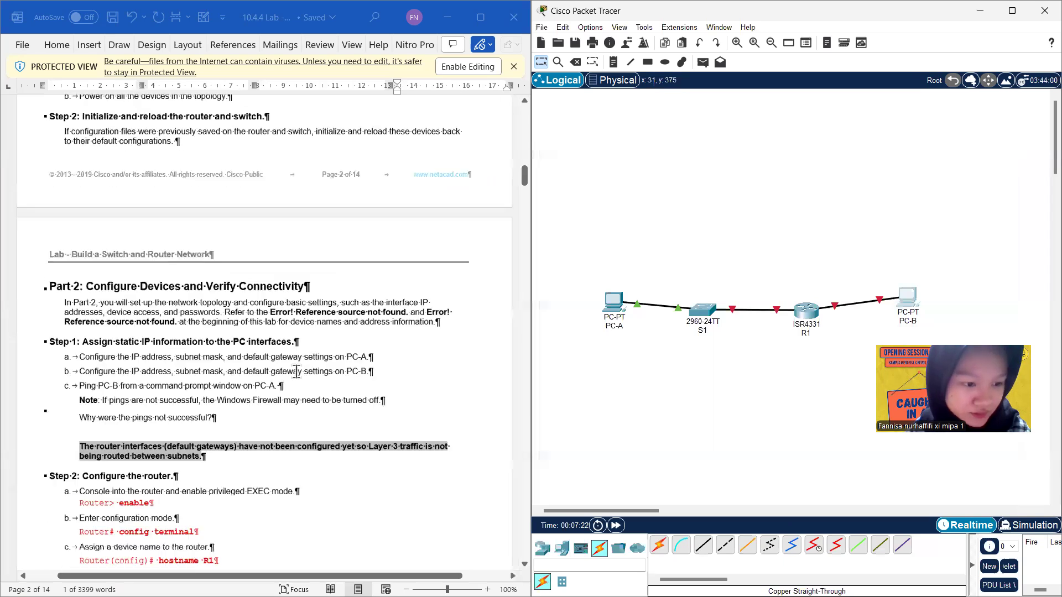
scroll(296, 371, down, 1)
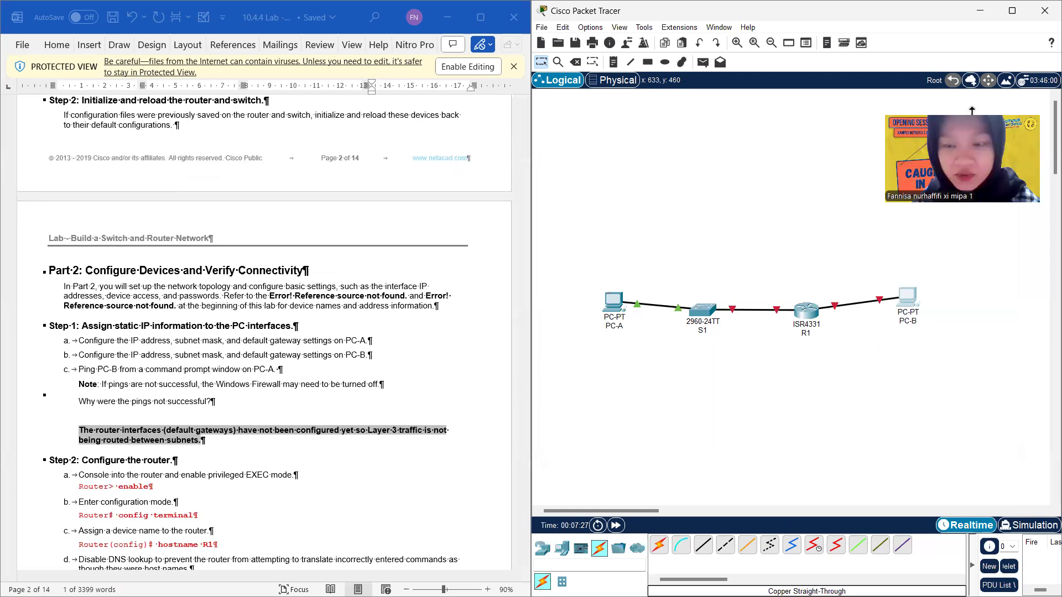
Step: Open the command line of router R1 and answer no to the initial configuration dialog to reach the Router> prompt
click(807, 312)
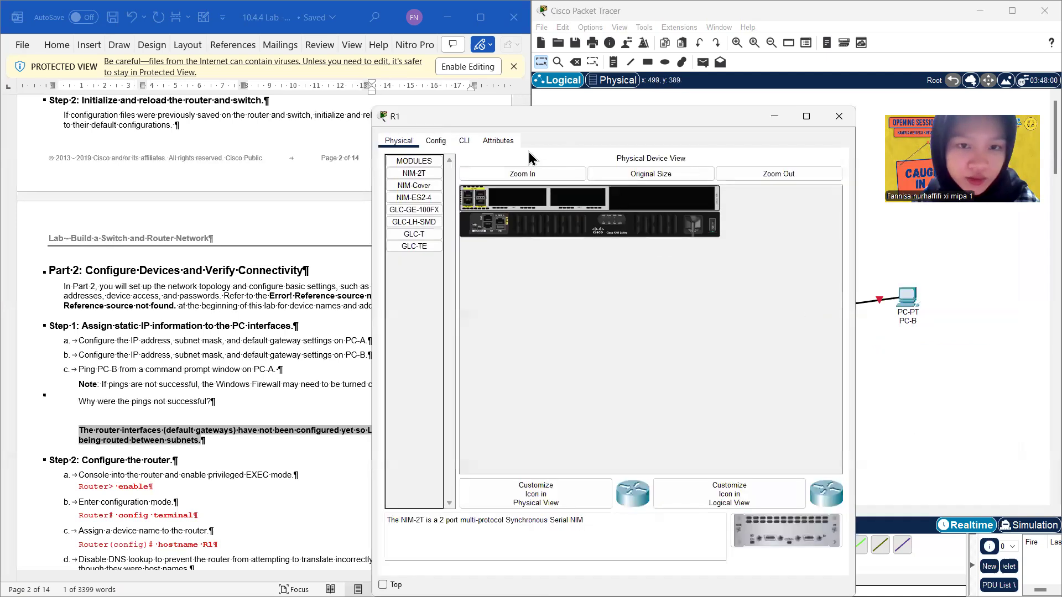
click(465, 140)
click(697, 530)
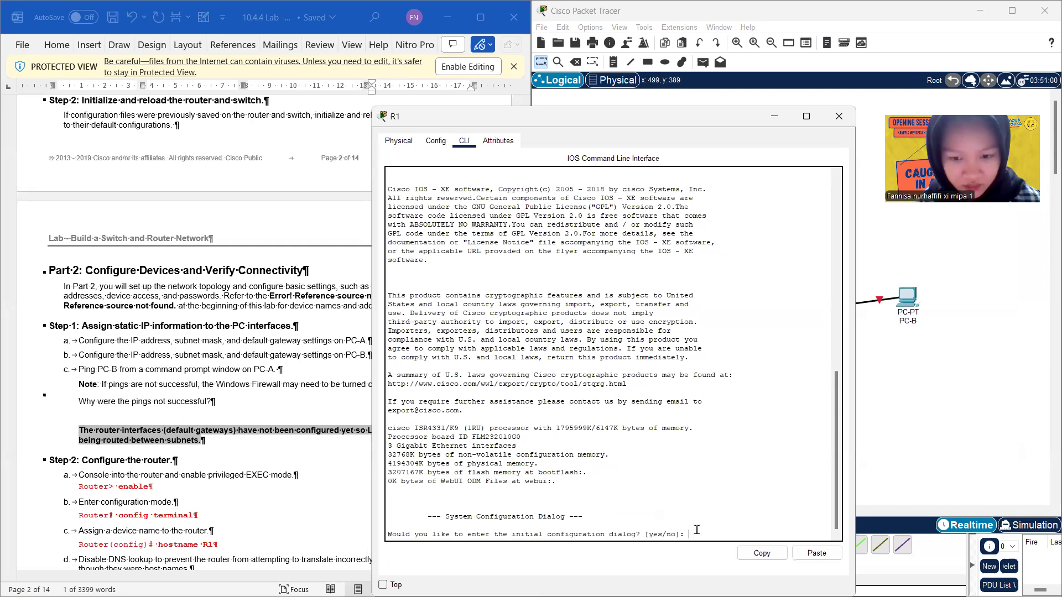
text(no)
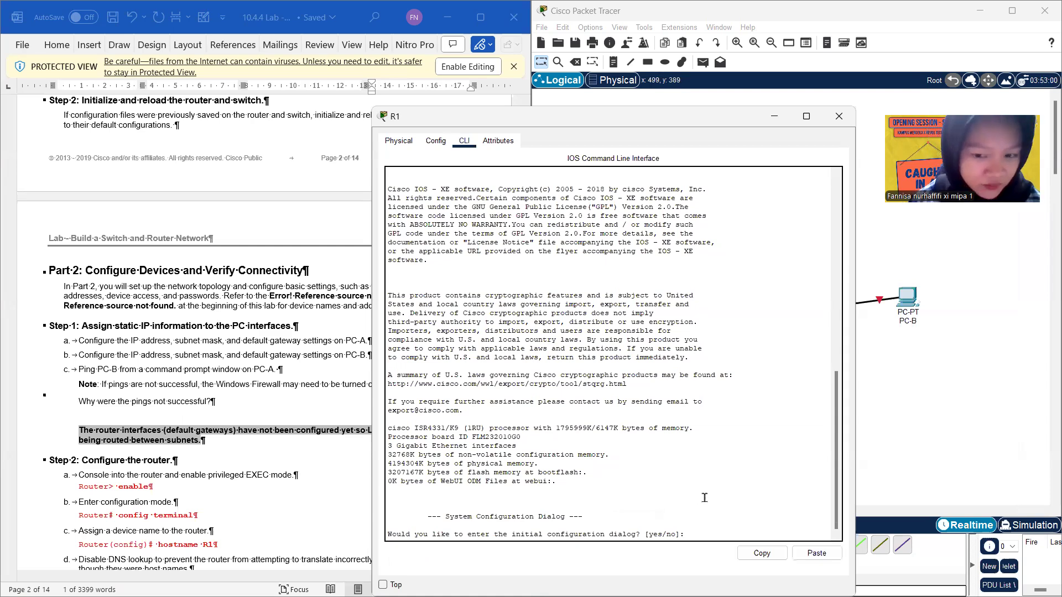
key(Return)
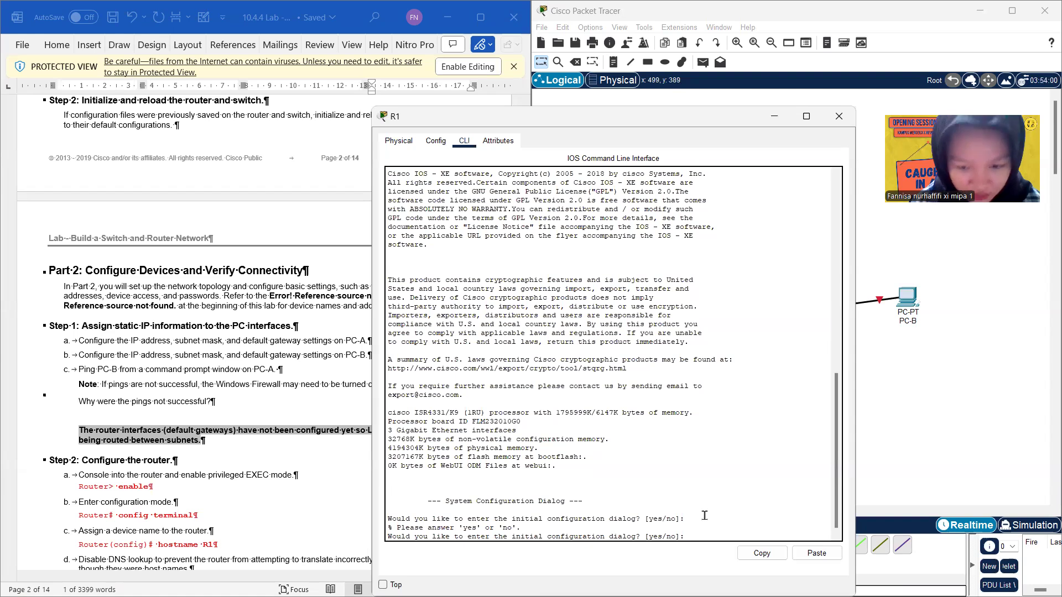
text(no)
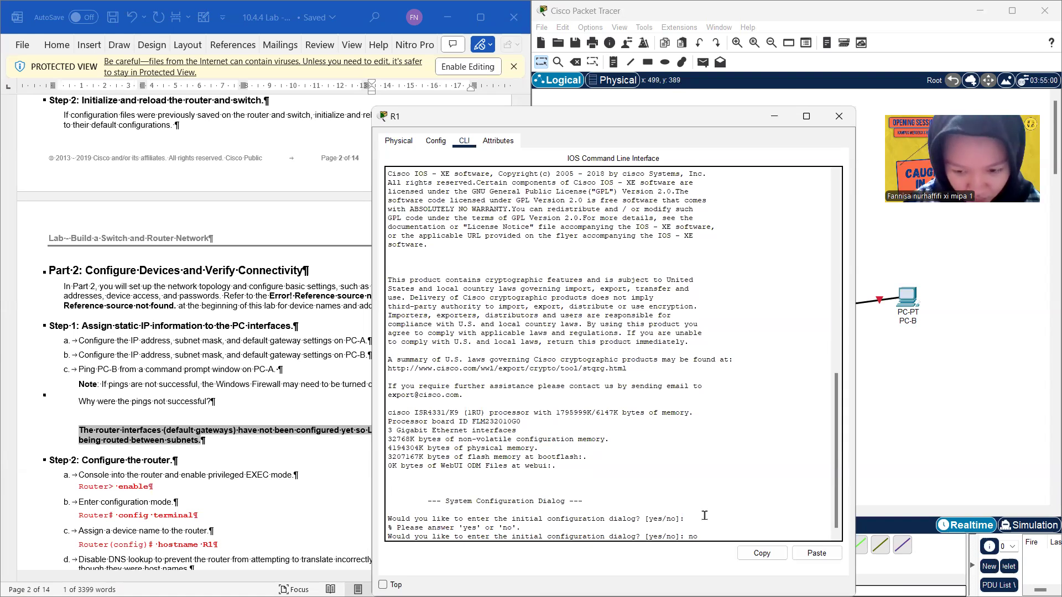
key(Return)
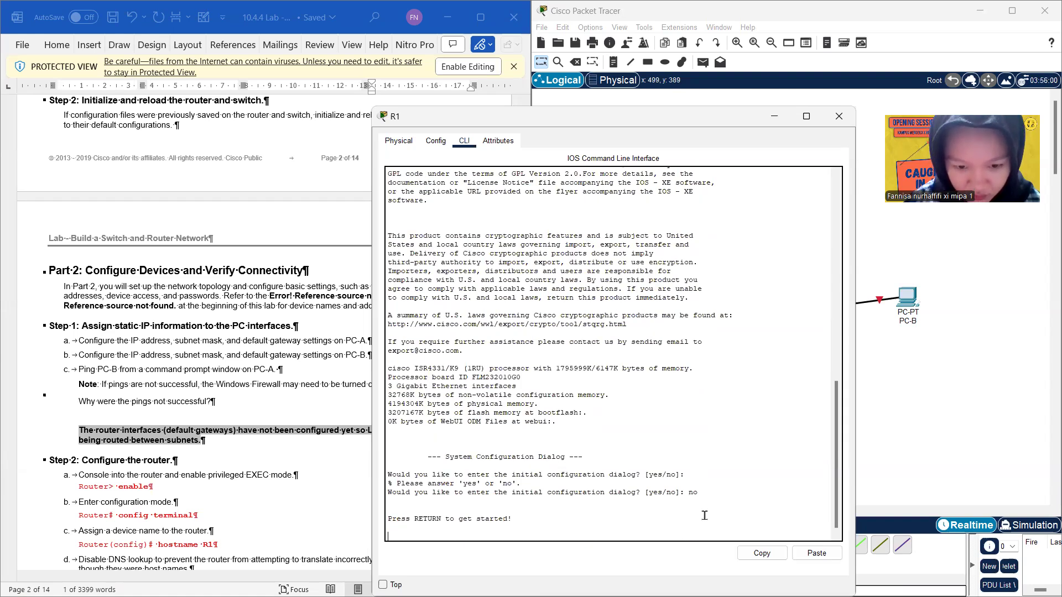
key(Return)
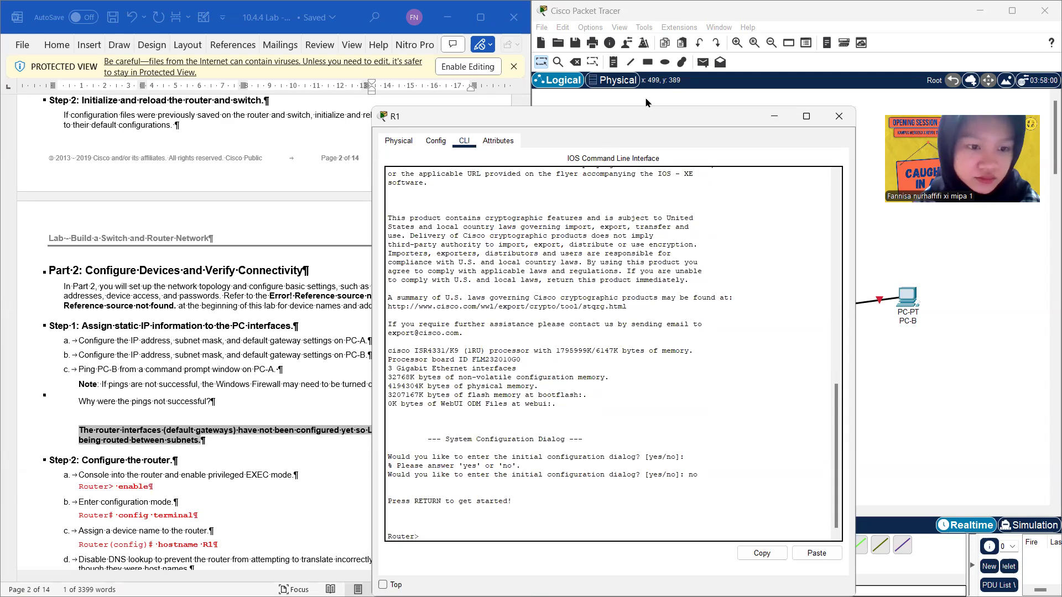
Step: Enter privileged EXEC mode on the router with enable, and global configuration mode with conf t
drag(646, 116, 768, 84)
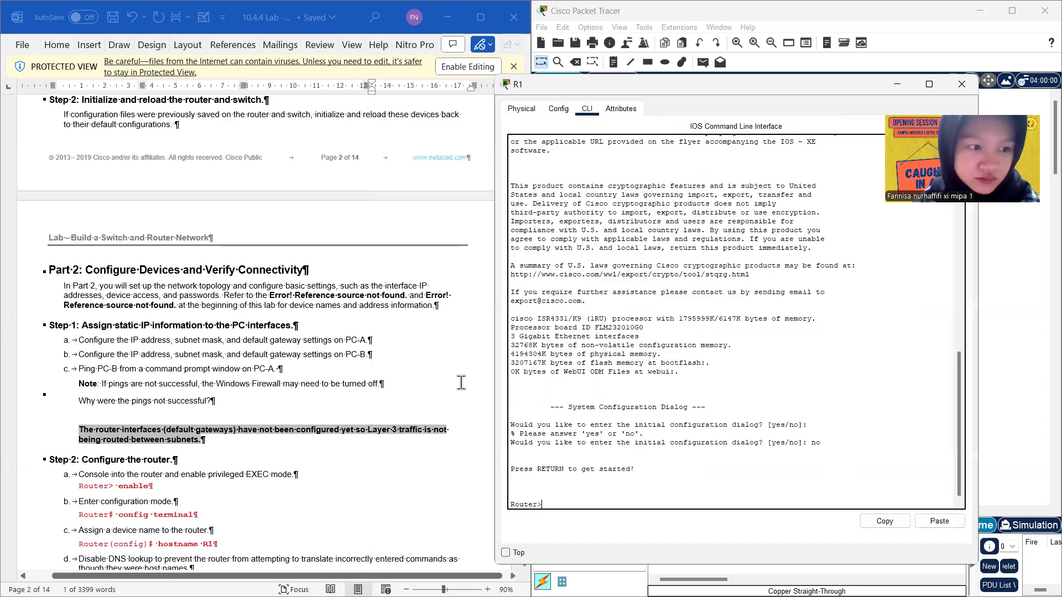
scroll(462, 383, down, 2)
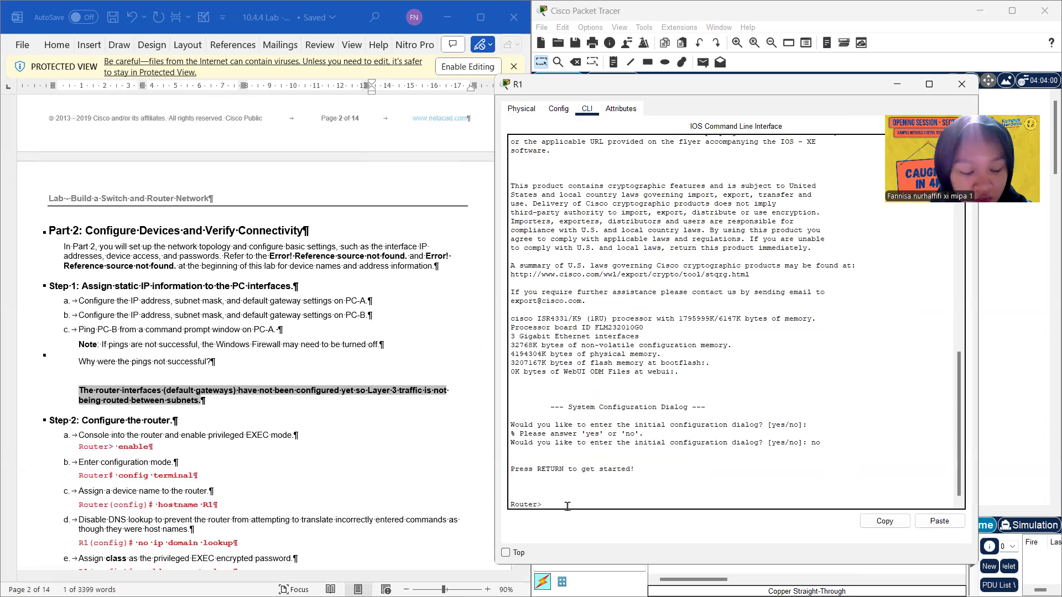
text(enable)
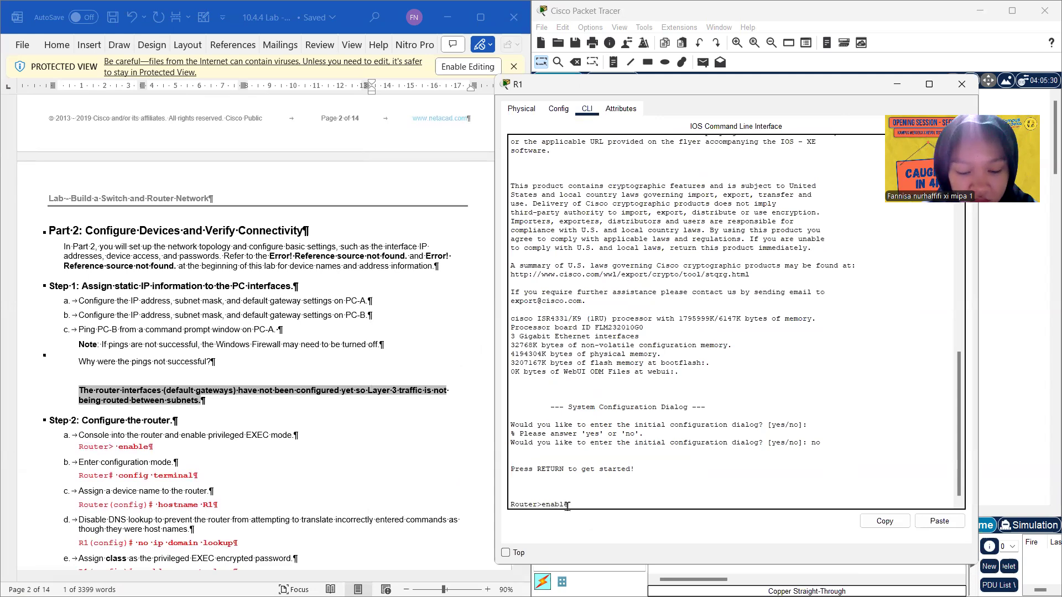
key(Return)
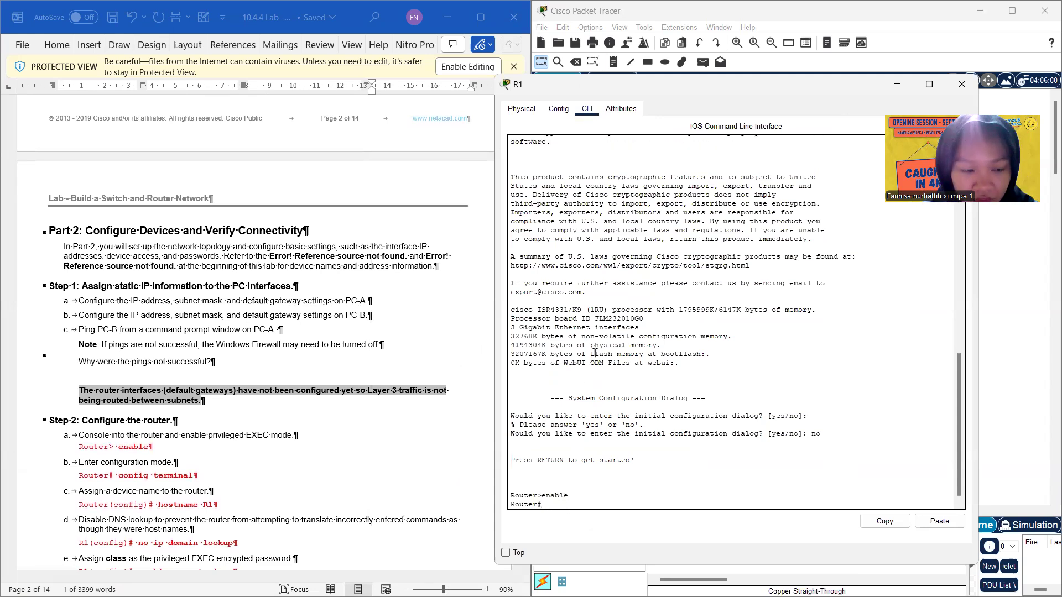
scroll(312, 400, down, 2)
scroll(312, 400, down, 2)
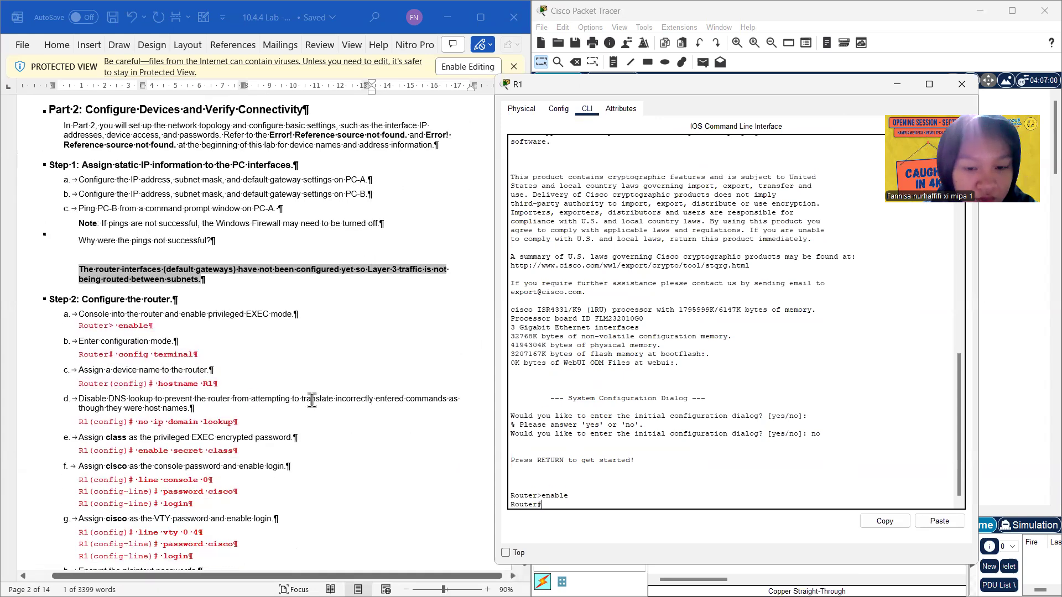
text(conf)
text( t)
key(Return)
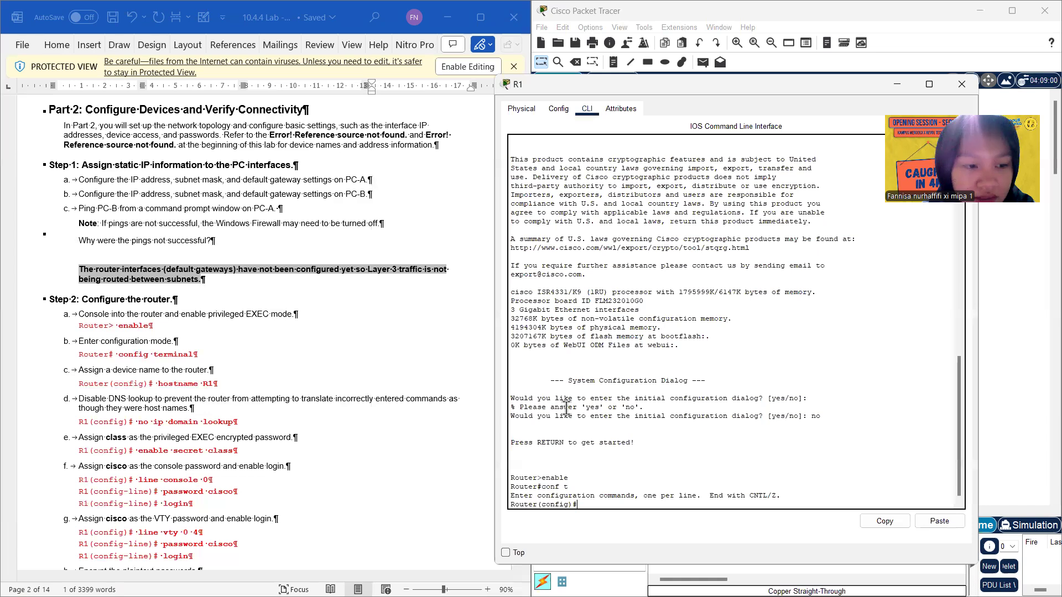
Step: Assign the device name R1 to the router with the hostname command
text(host)
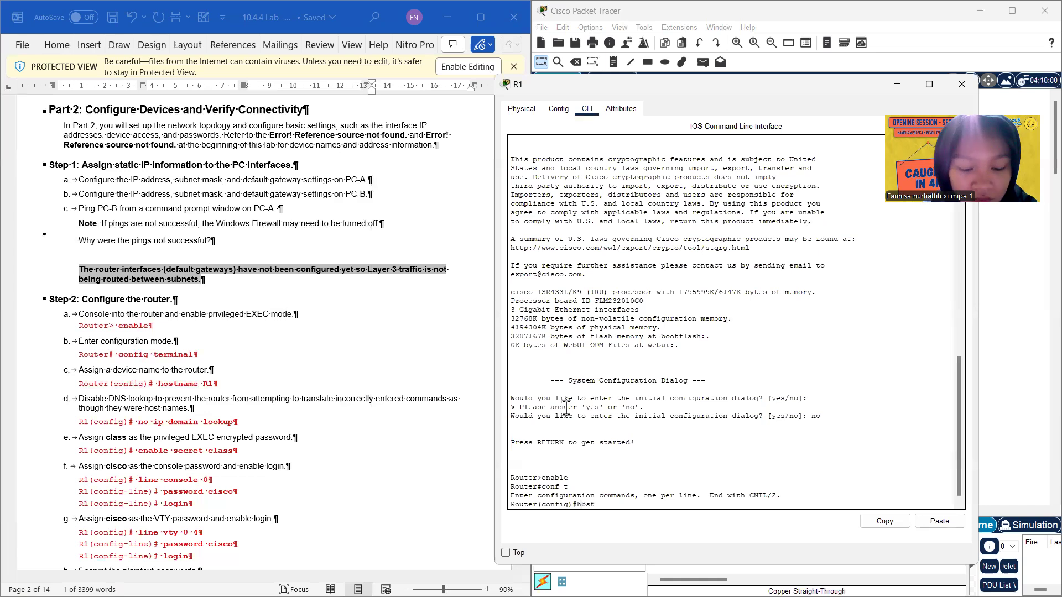
text(name R)
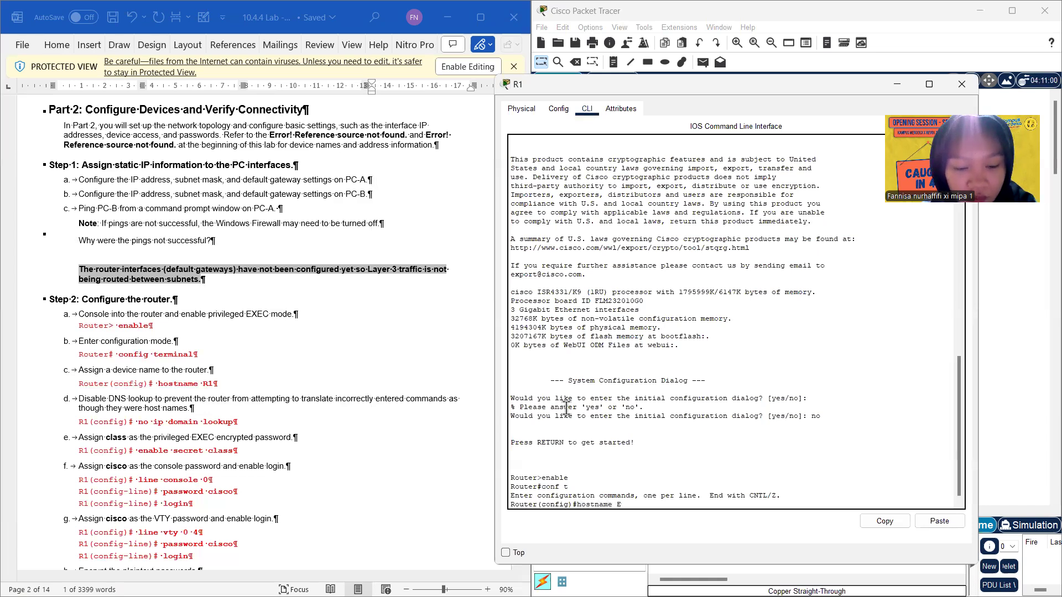
text(1)
key(Return)
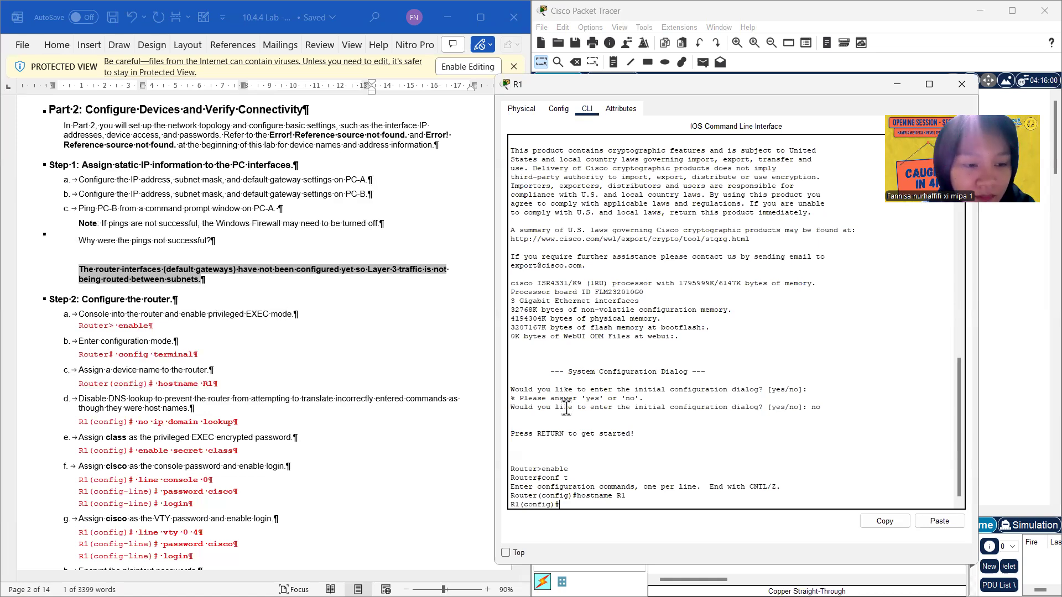
Step: Disable DNS lookup on R1 with the no ip domain lookup command
text(ip)
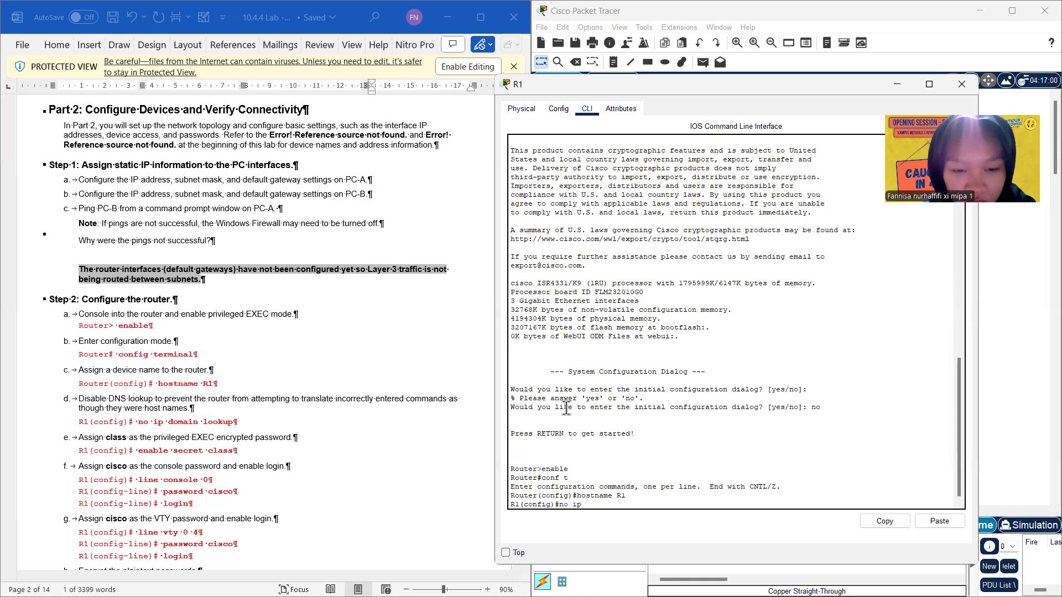
text( domain)
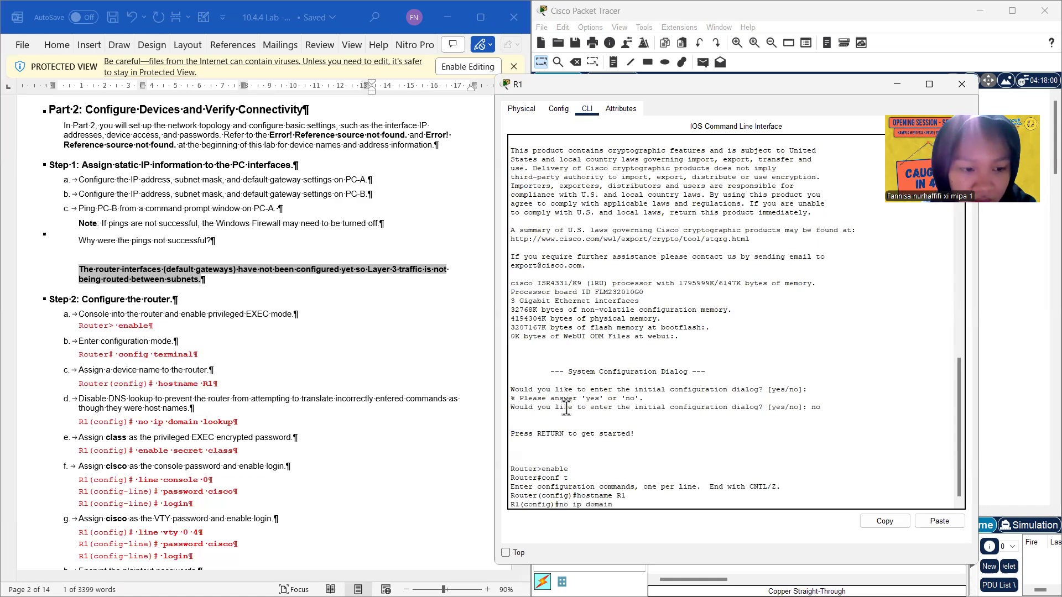
text( lookup)
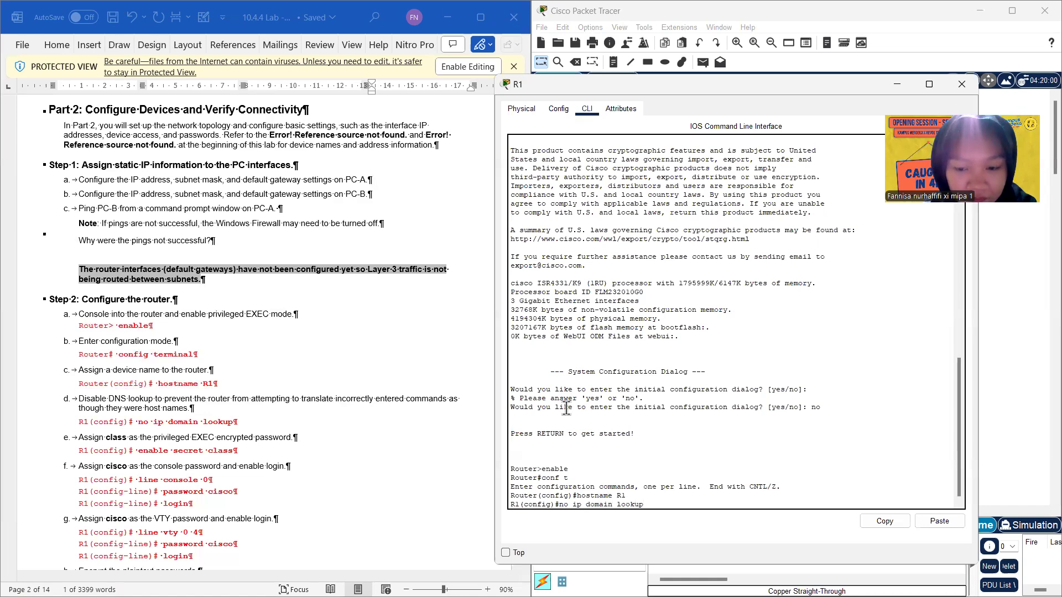
key(Return)
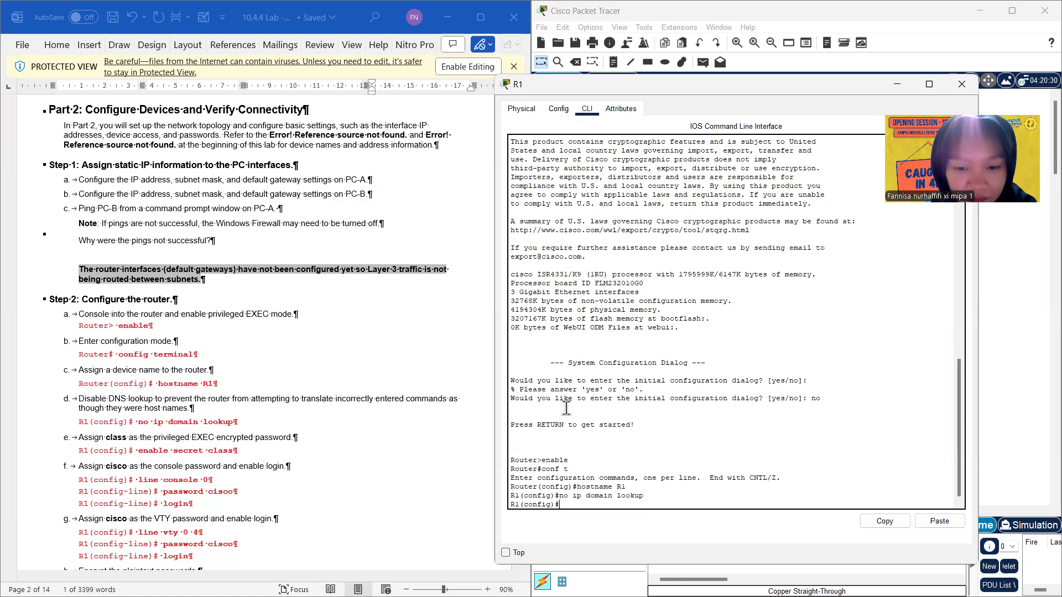
Step: Enable editing in the protected lab document, hide its formatting marks and snap its window to half of the screen
click(454, 71)
click(453, 71)
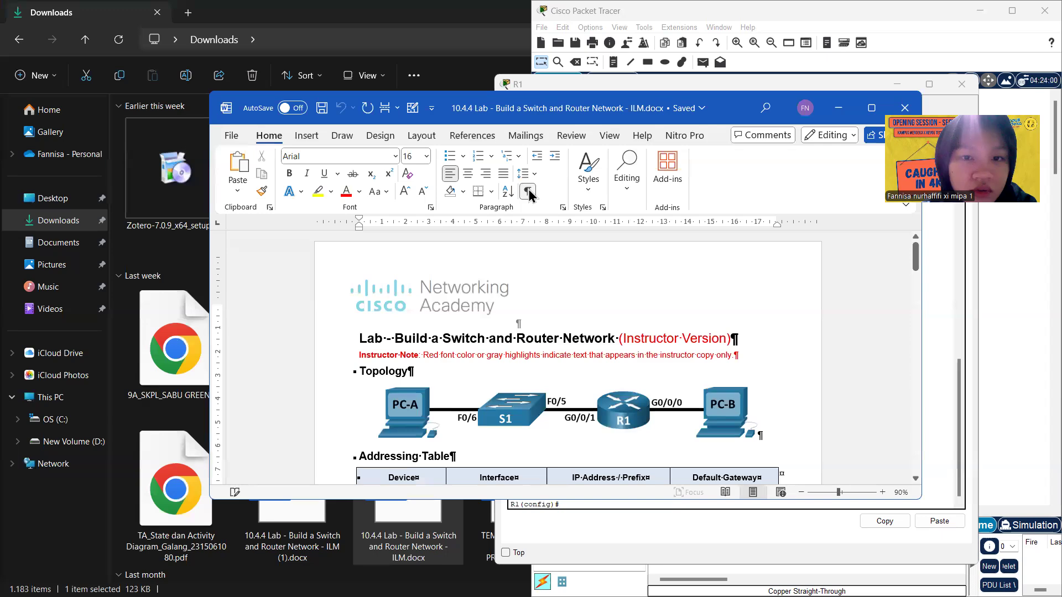
click(528, 191)
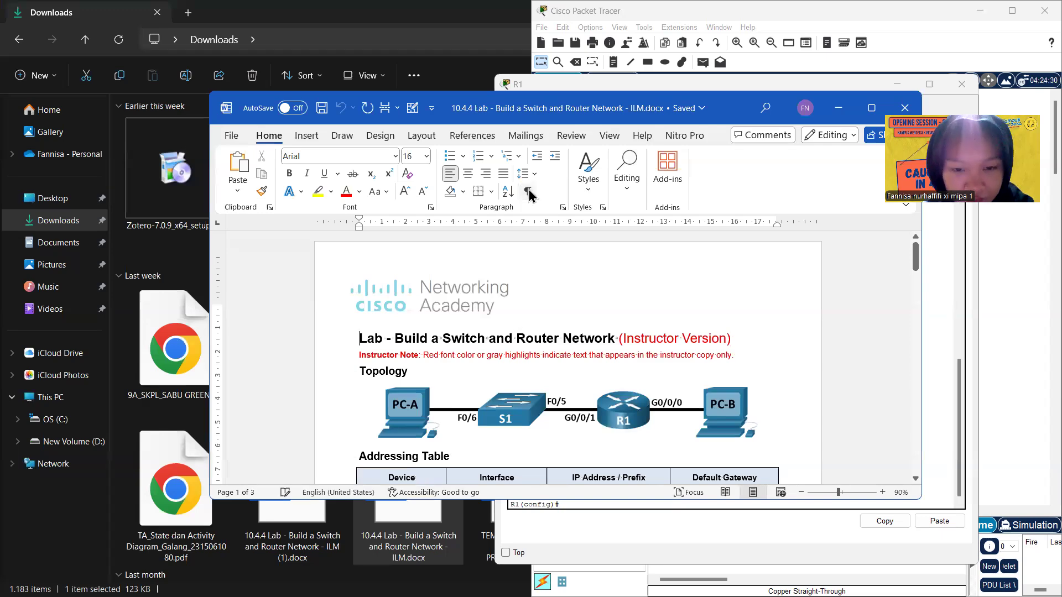
key(super+Left)
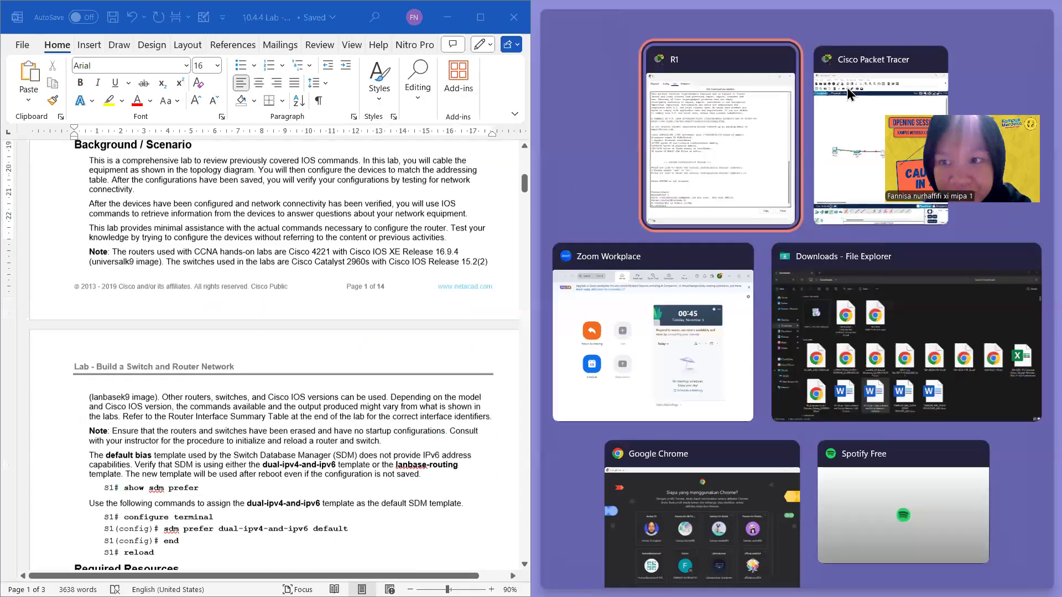
Step: Place Packet Tracer beside the document with R1's command line in front, and show Step 2: Configure the router in the lab document
click(850, 94)
mouse_move(683, 581)
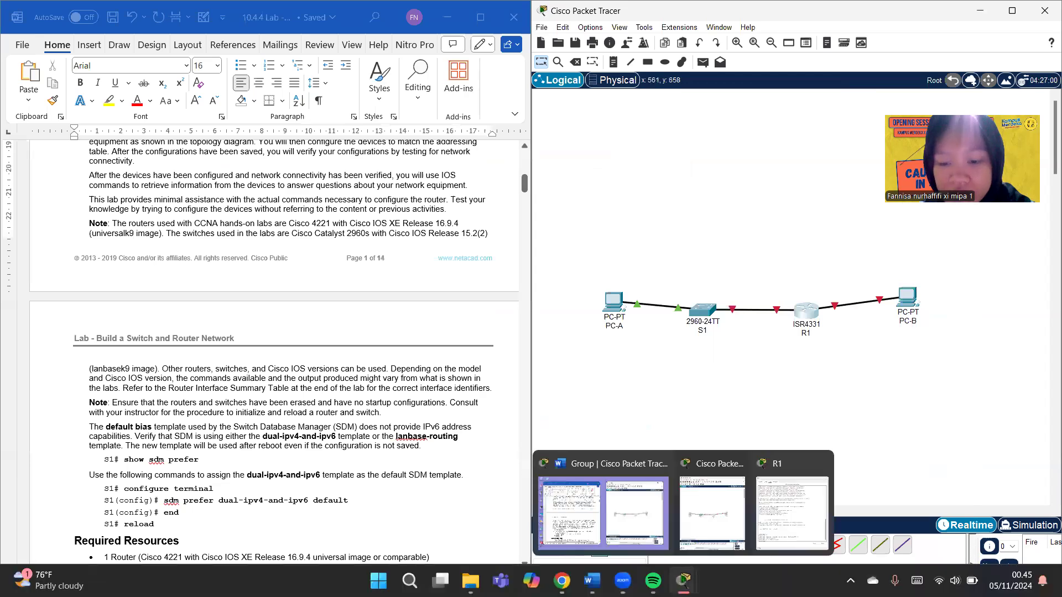
click(778, 518)
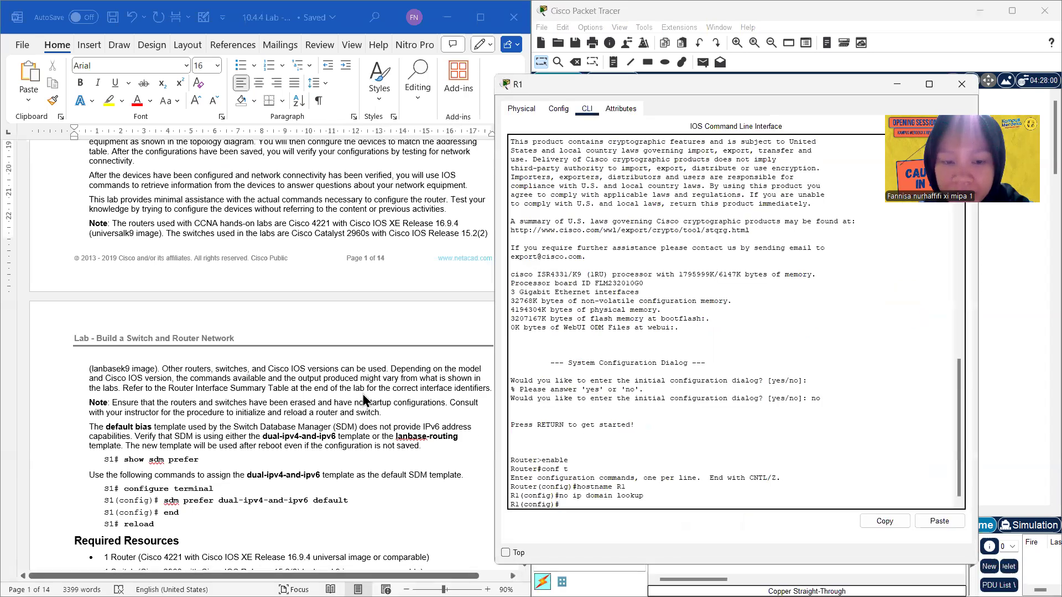
scroll(363, 394, down, 10)
scroll(363, 394, down, 10)
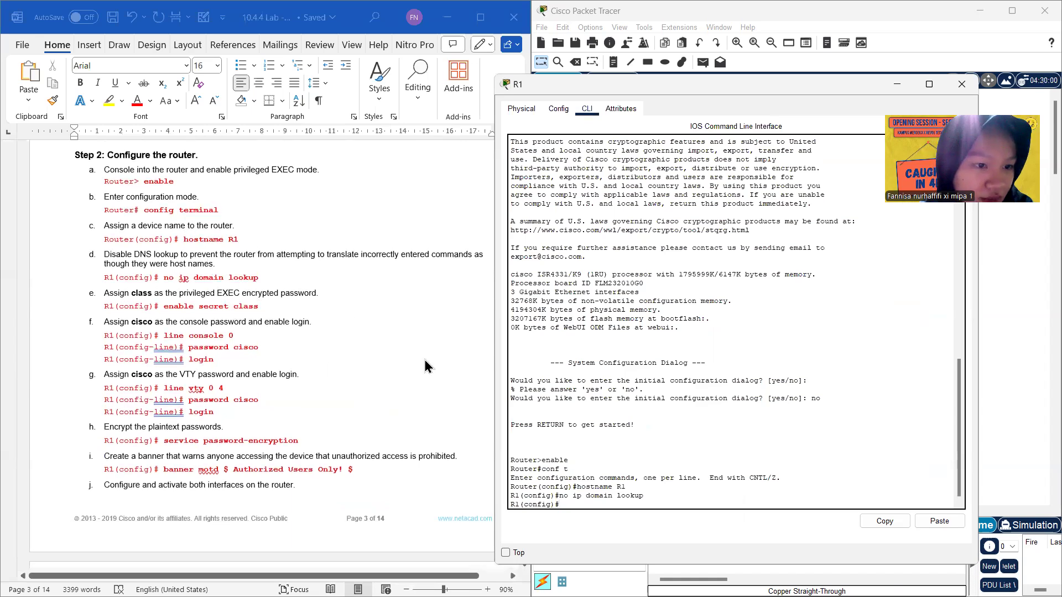
Step: Assign the privileged EXEC encrypted password on R1 with the enable secret command
click(585, 505)
text(enable)
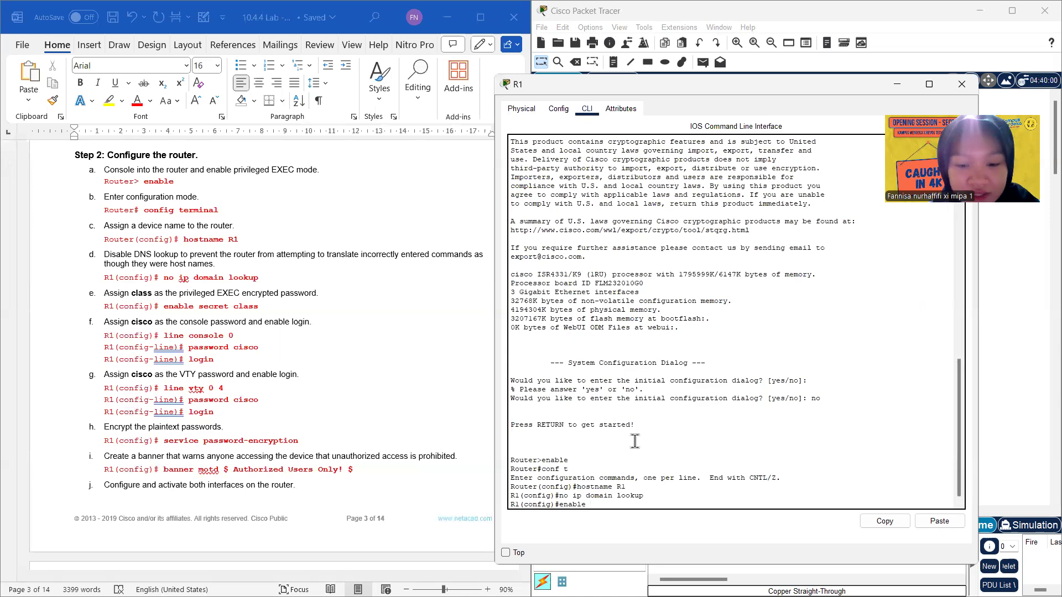
text(ecret class)
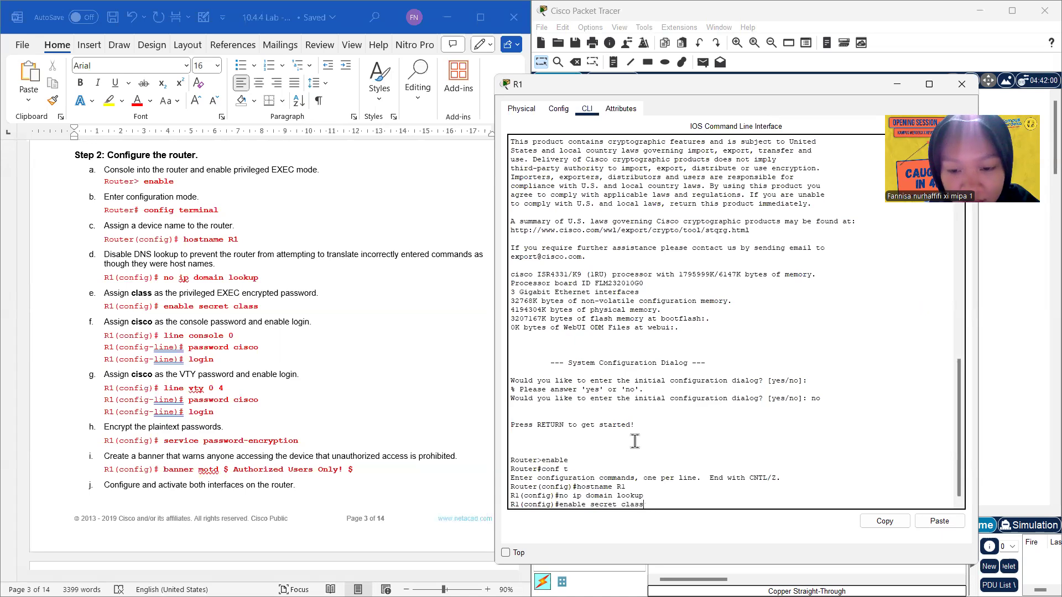
key(Return)
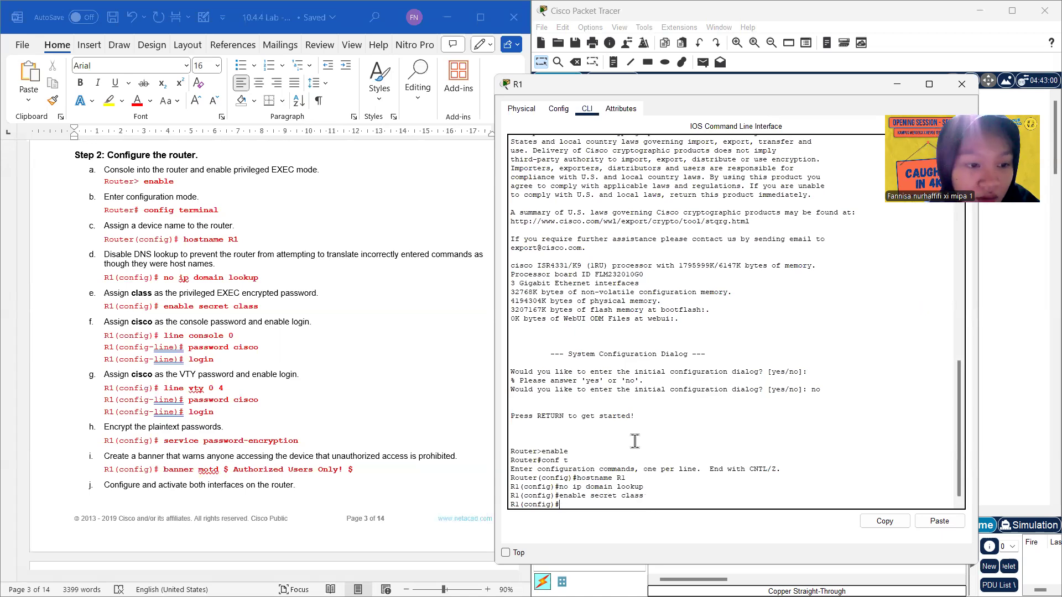
Step: Set the console password on R1's line console 0, enable login and exit to global configuration mode
text(line c)
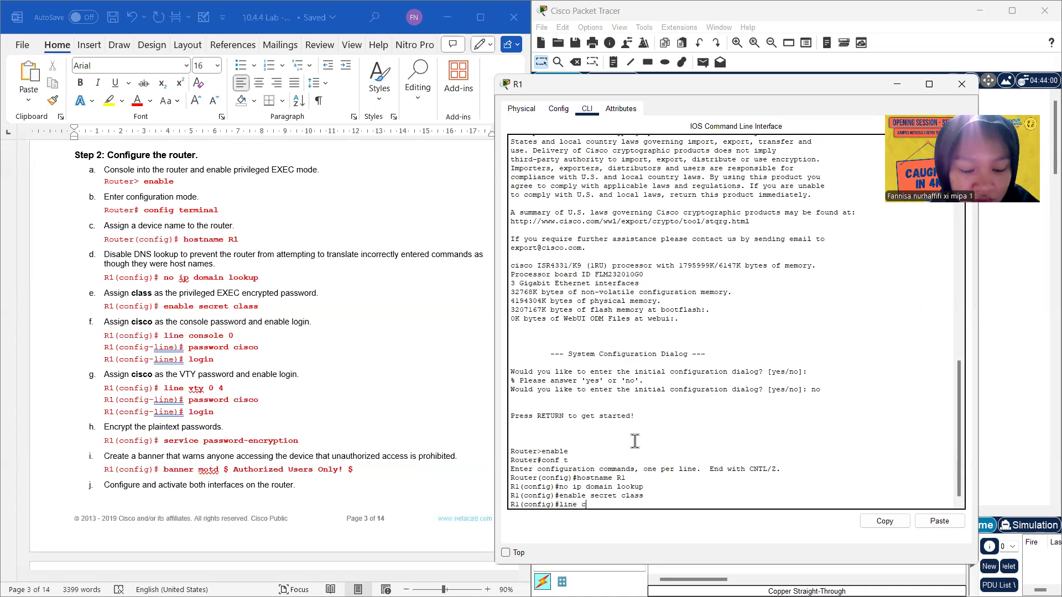
text(onsole 0)
key(Return)
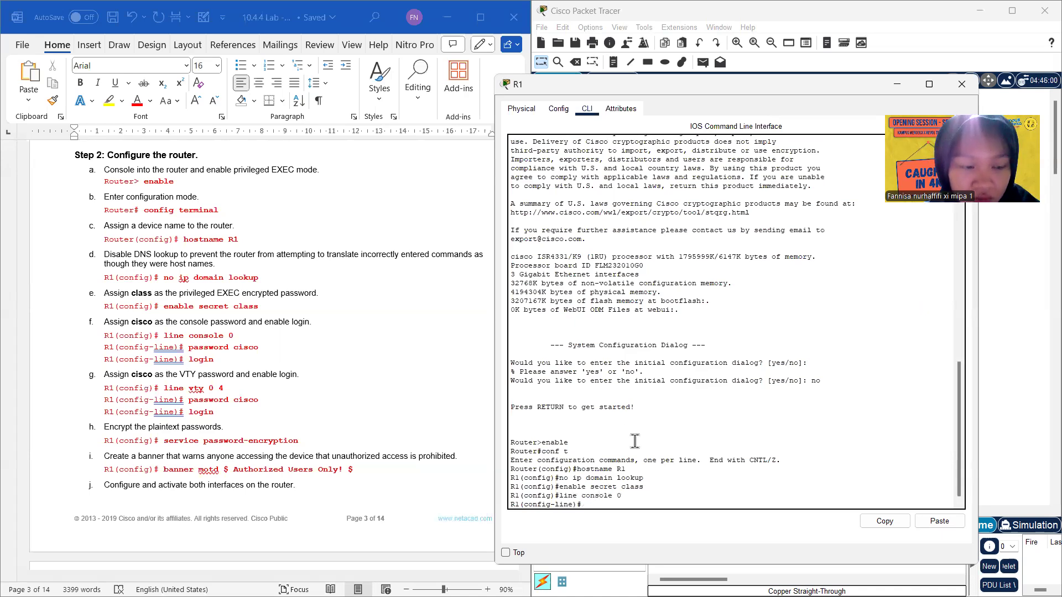
text(passwor)
text(d)
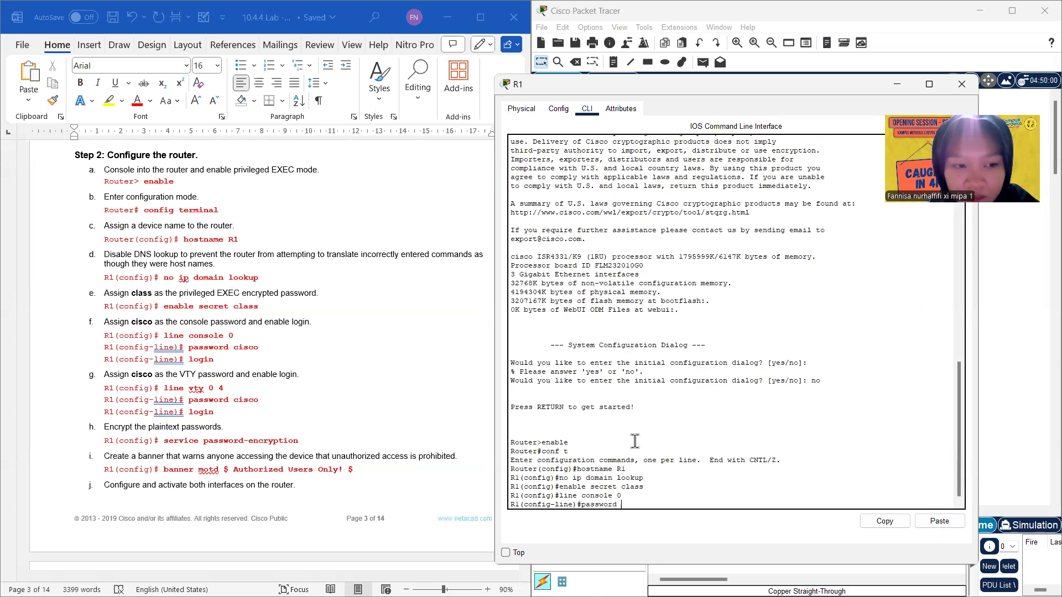
text(d cis)
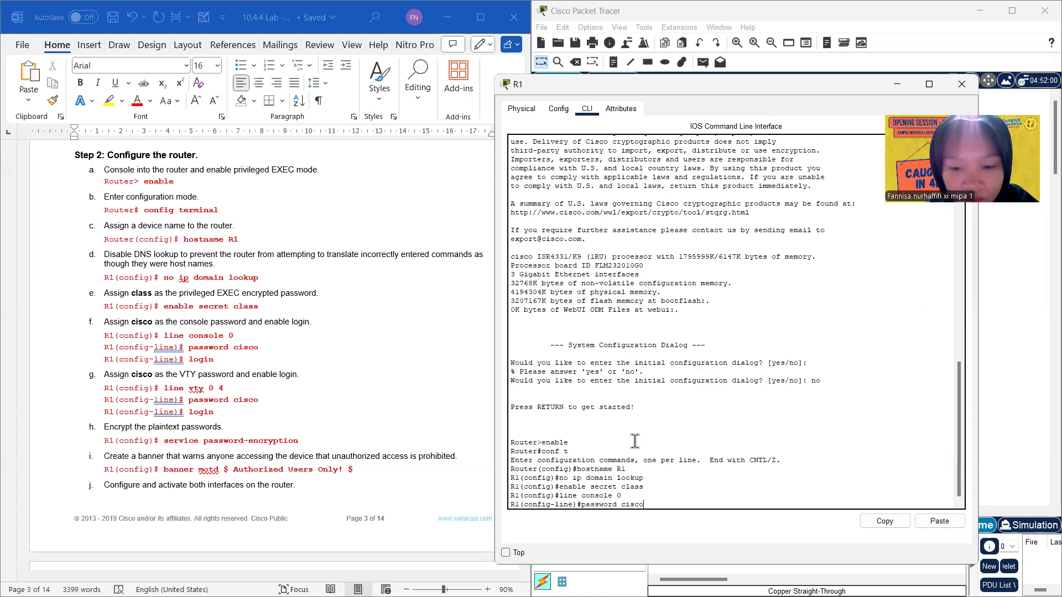
text(co)
key(Return)
text(login)
key(Return)
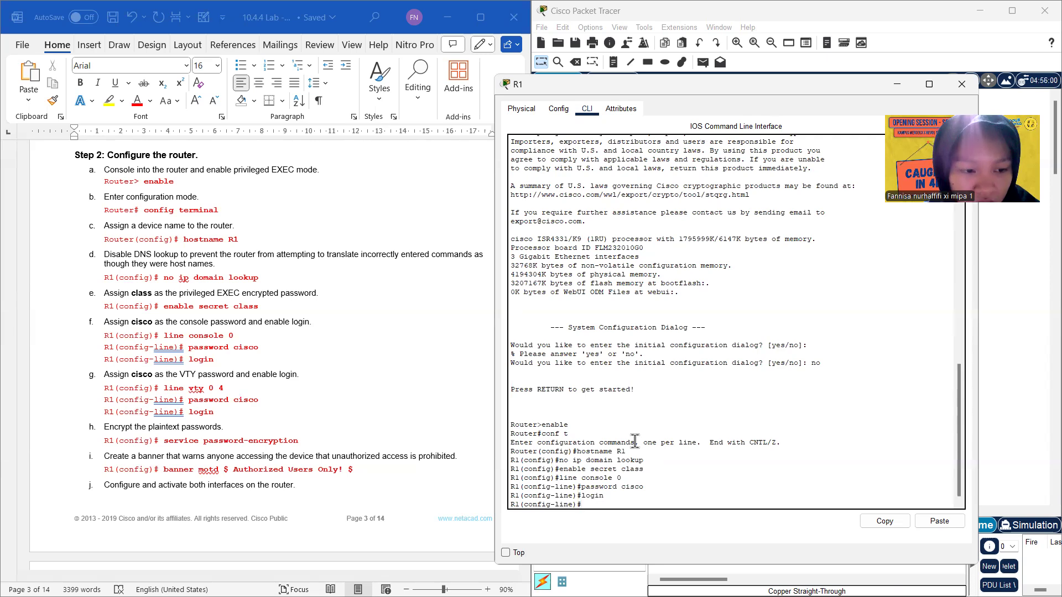
text(exit)
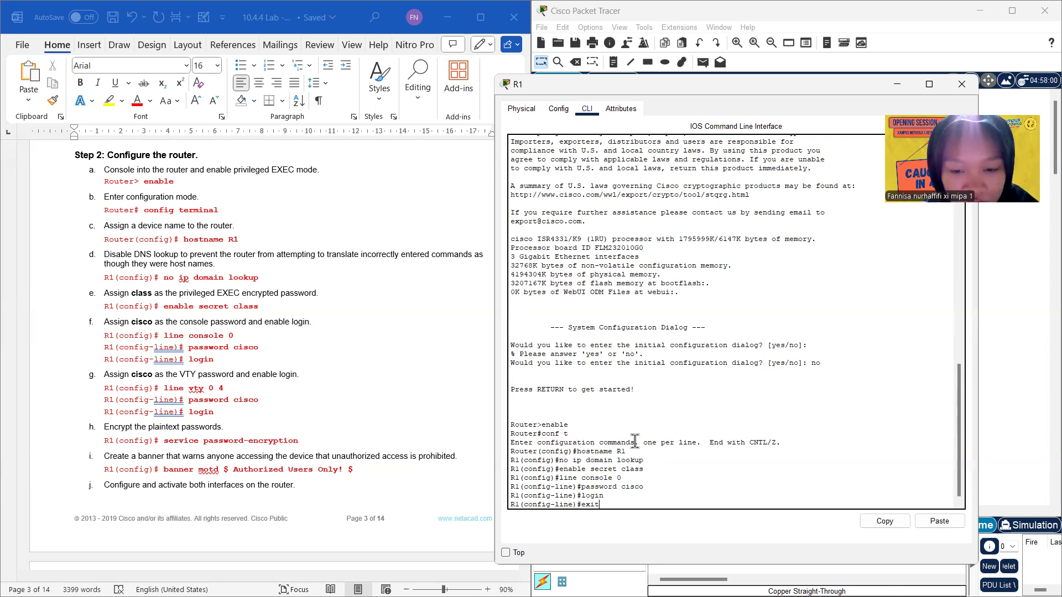
key(Return)
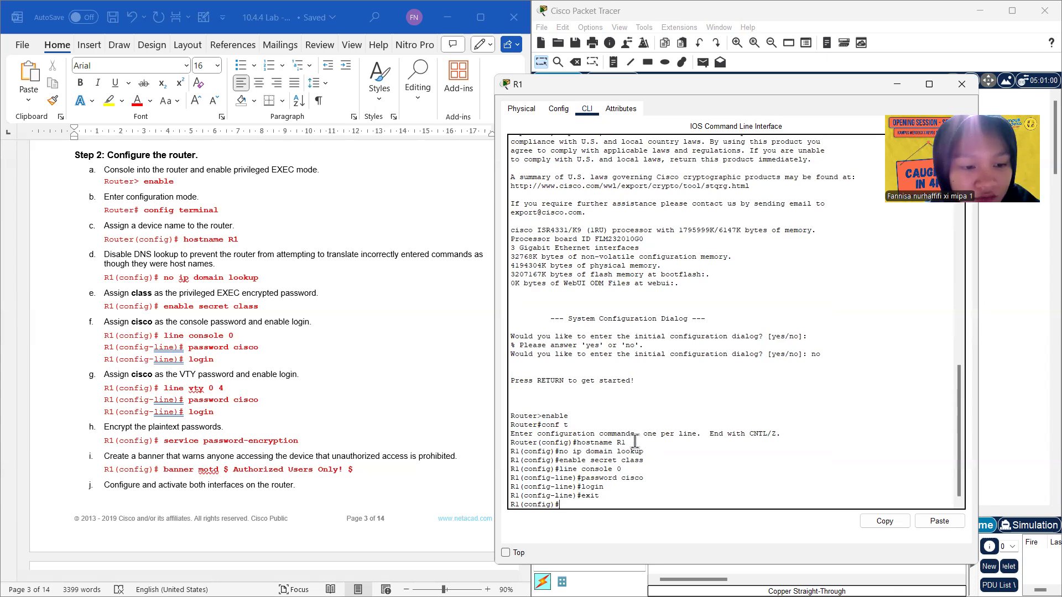
Step: Encrypt R1's plaintext passwords with the service password-encryption command
text(ervice)
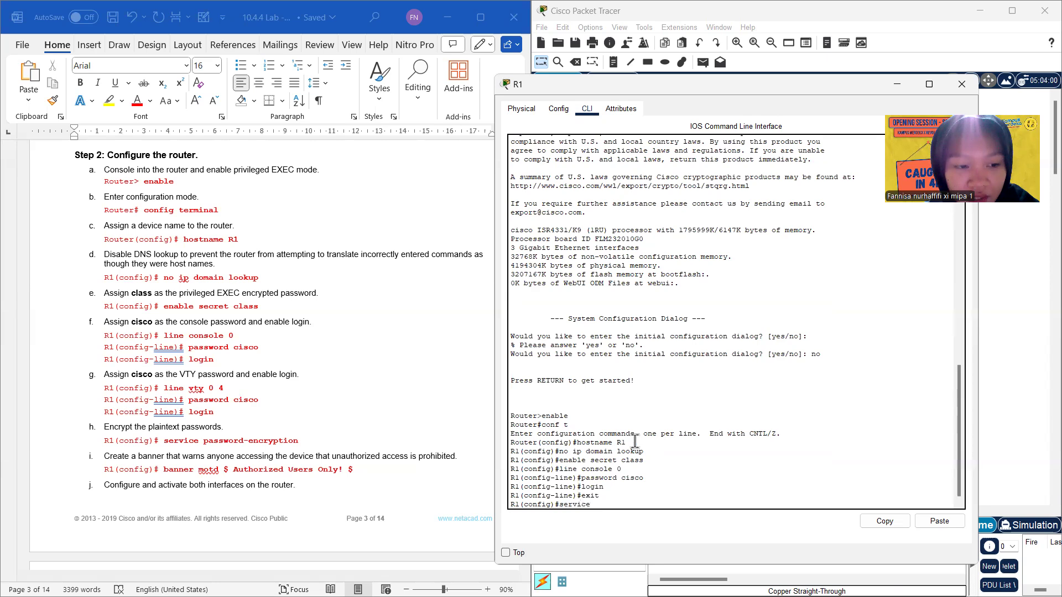
text( pas)
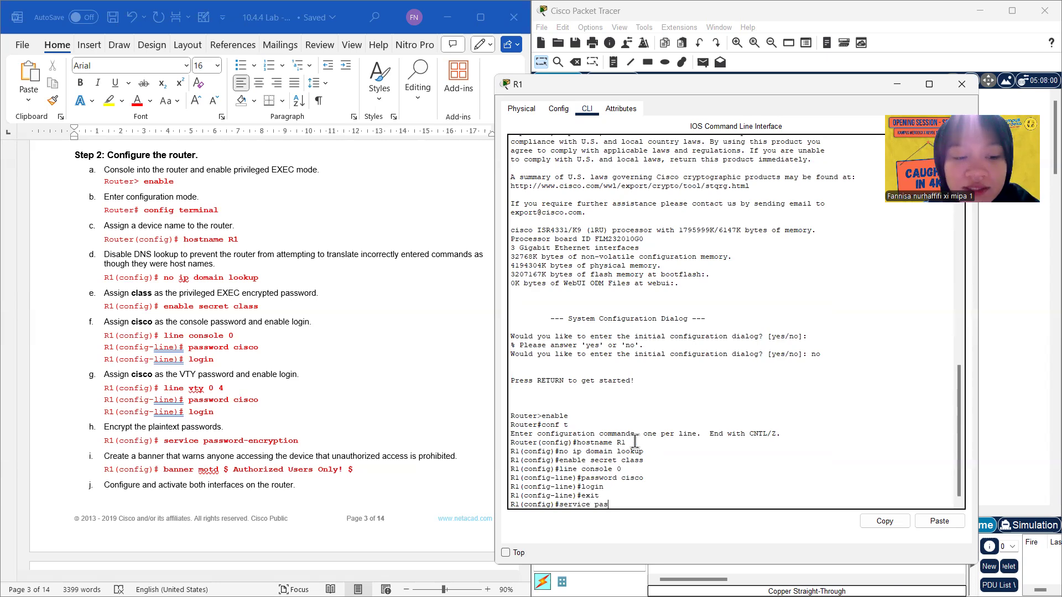
text(sword)
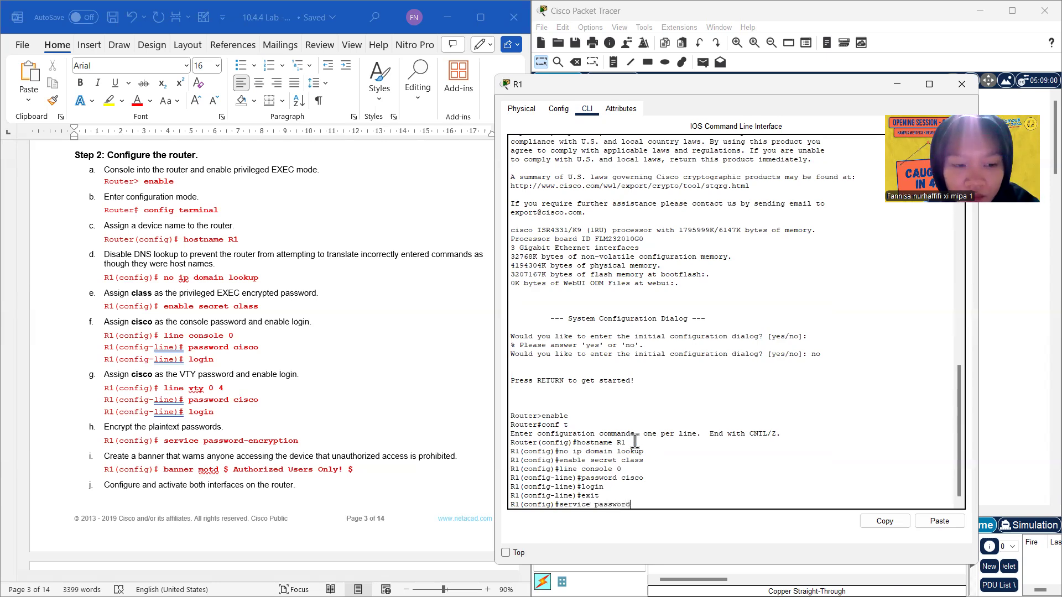
text(-encryptiob)
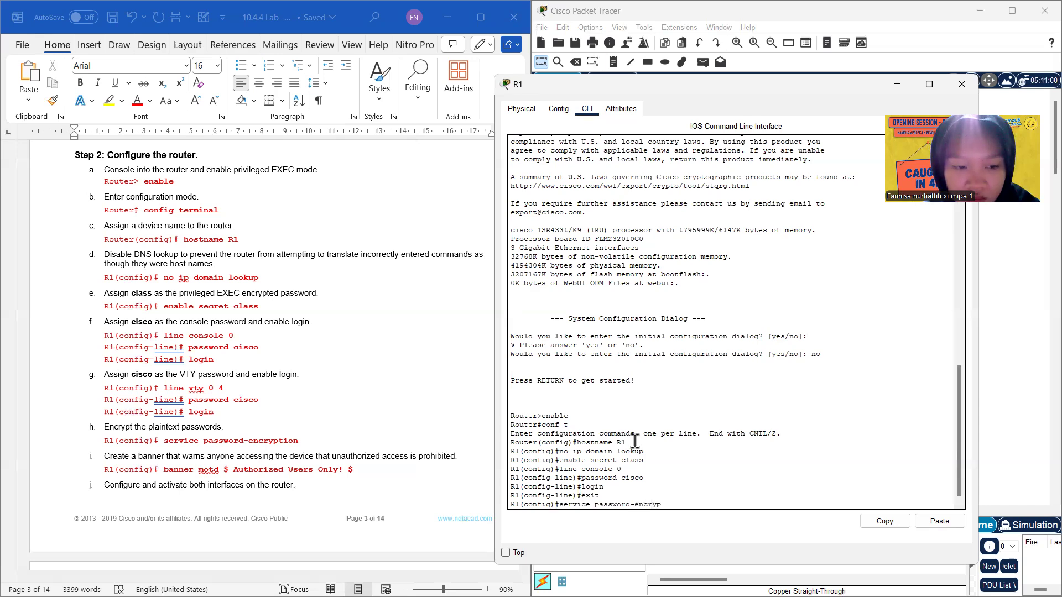
key(BackSpace)
text(n)
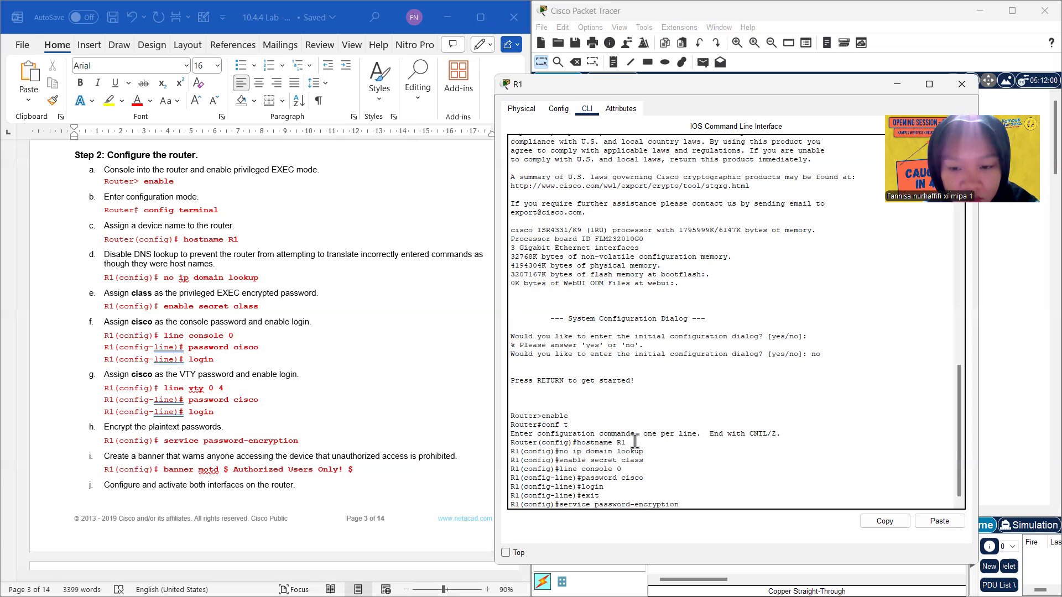
key(Return)
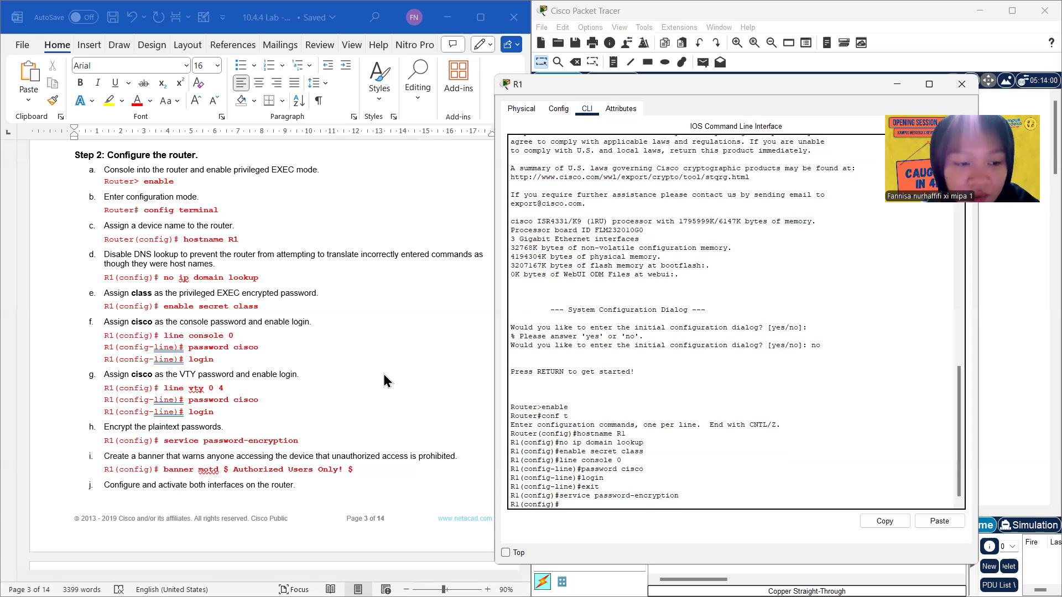
Step: Copy the command banner motd $ Authorized Users Only! $ from the lab document and run it on R1
scroll(384, 375, down, 1)
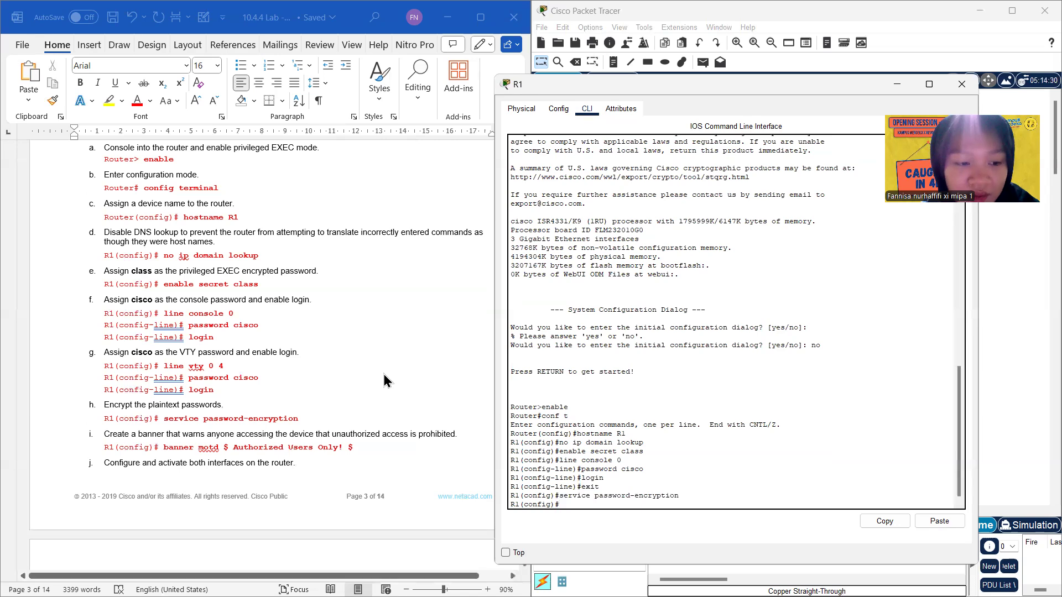
click(358, 446)
drag(358, 446, 166, 459)
key(super+c)
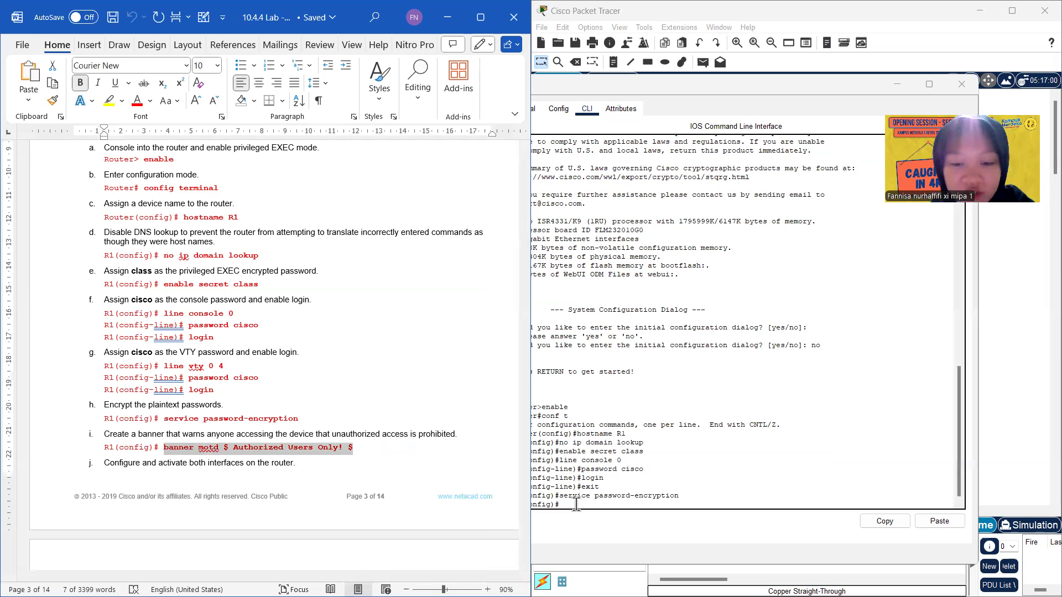
click(576, 507)
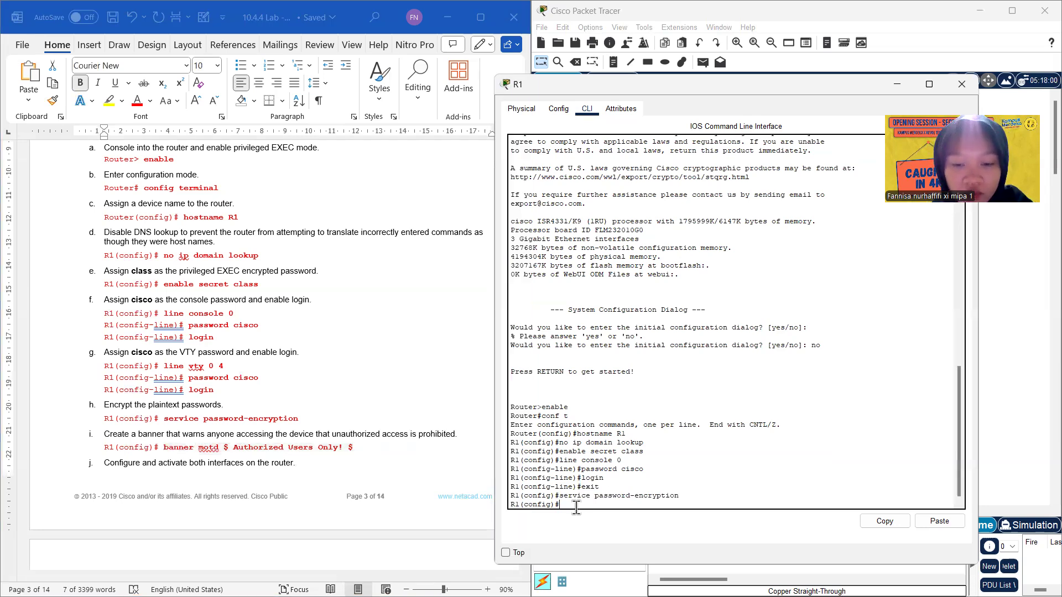
right_click(576, 507)
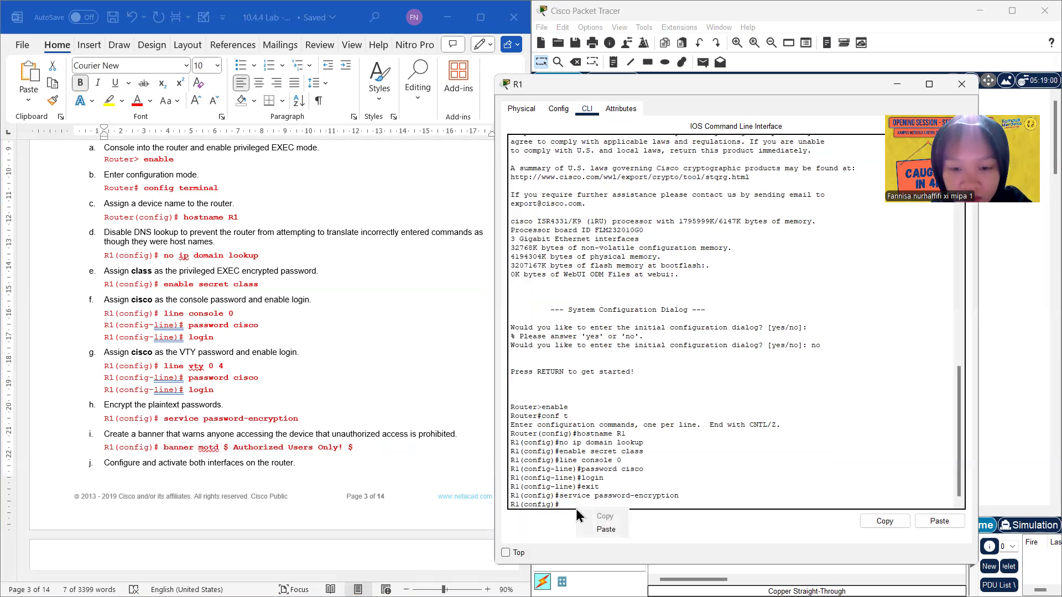
click(599, 527)
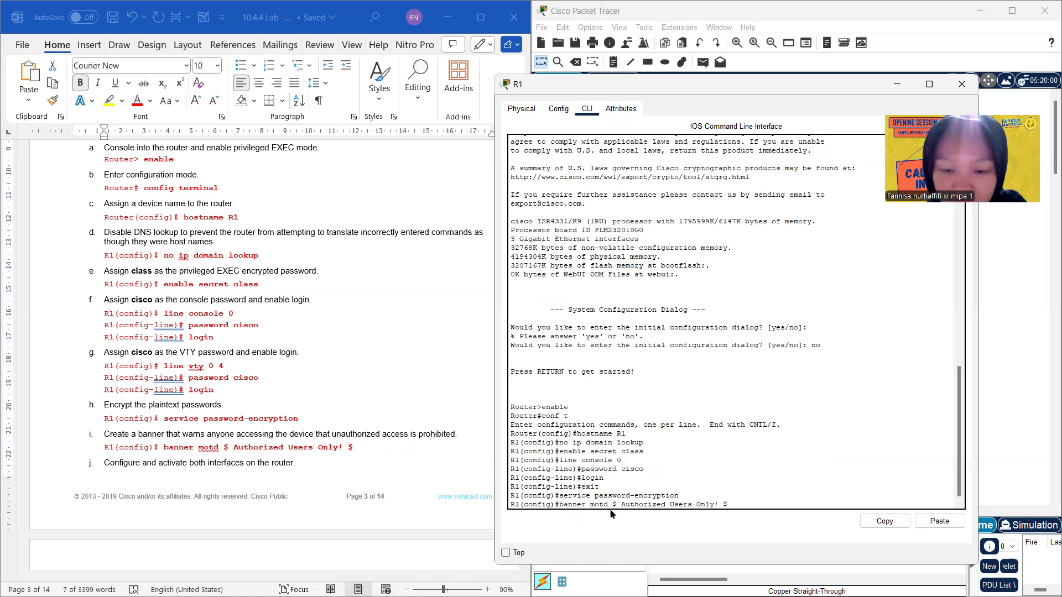
key(Return)
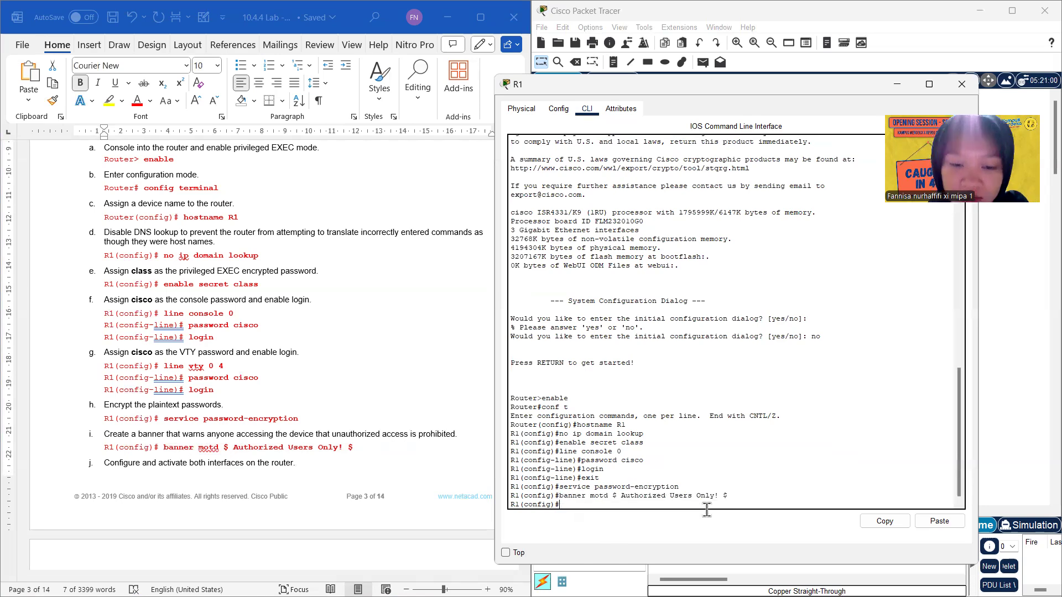
Step: Copy the command interface g0/0/0 from the lab document and run it in R1's CLI
scroll(334, 362, down, 5)
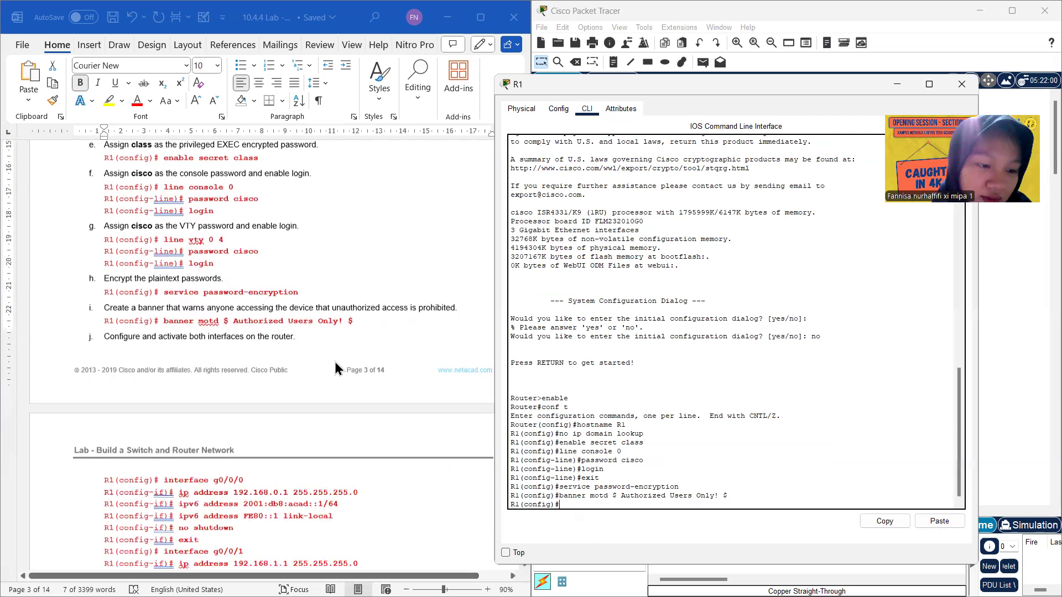
scroll(334, 362, down, 1)
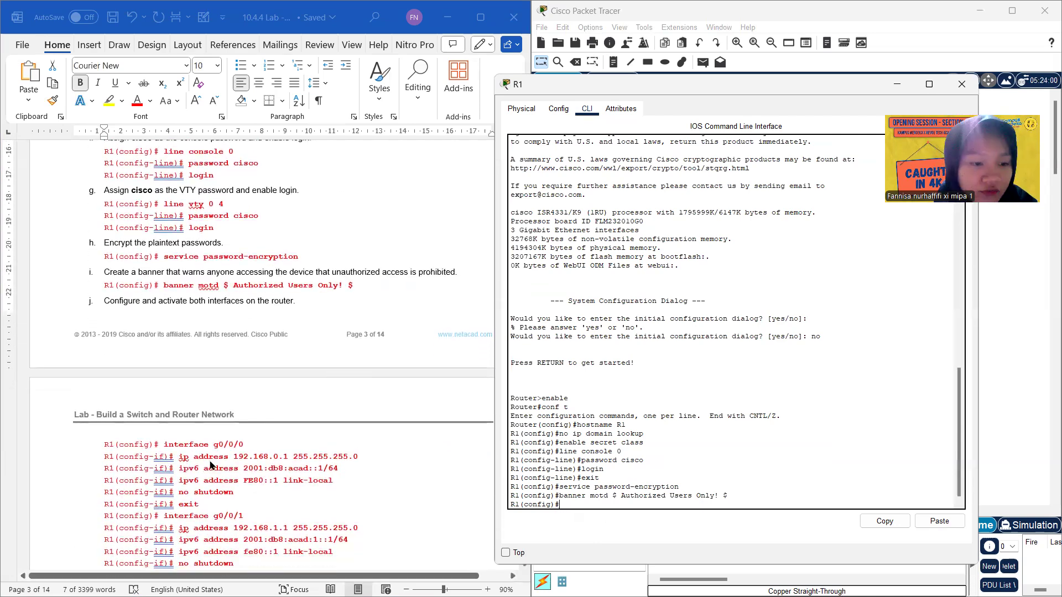
click(251, 448)
drag(247, 446, 175, 444)
key(super+c)
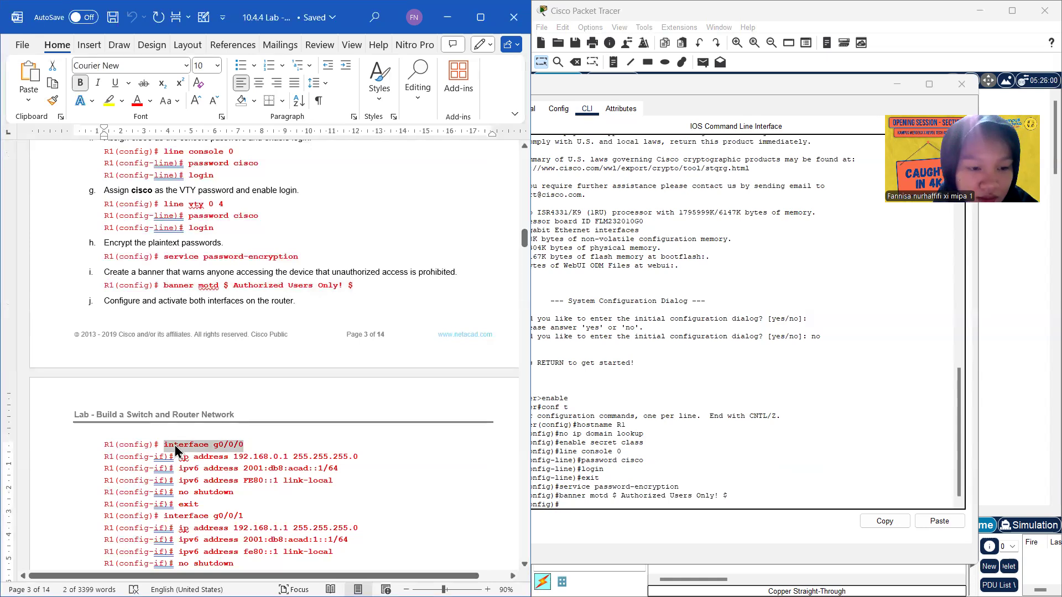
right_click(575, 506)
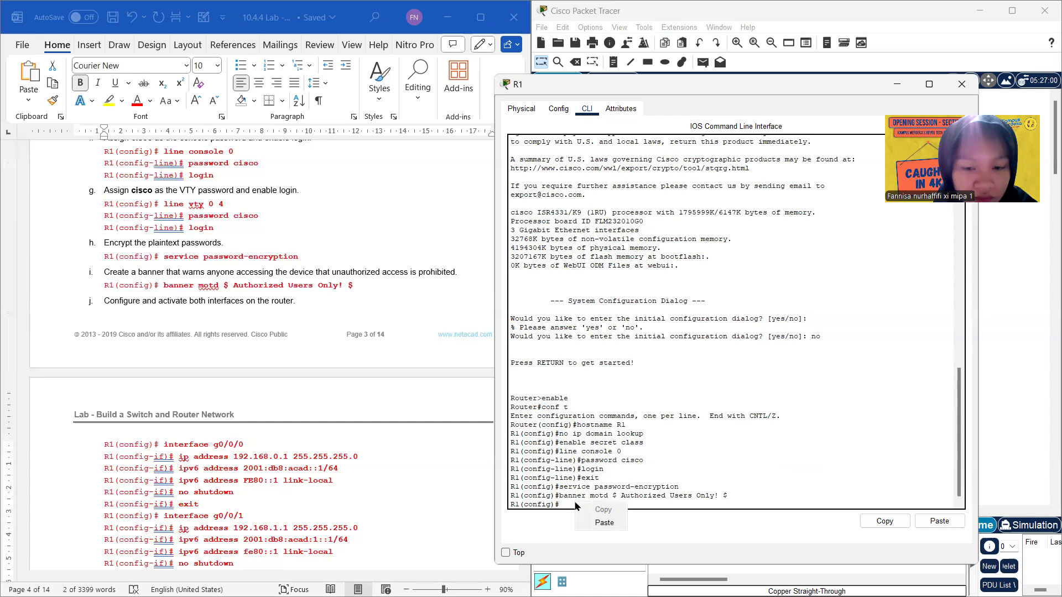
click(600, 524)
key(Return)
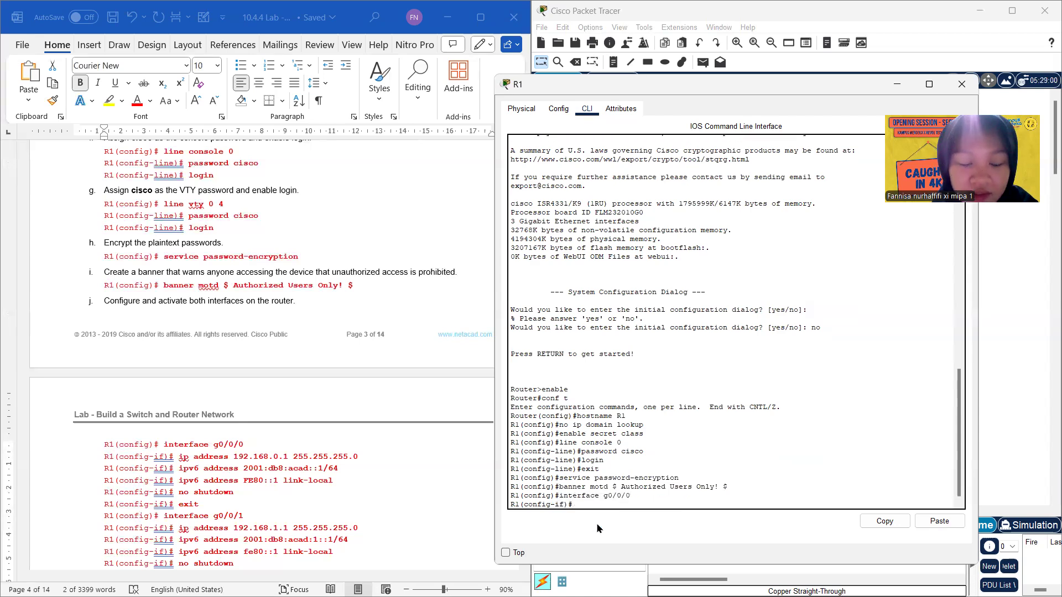
Step: Copy ip address 192.168.0.1 255.255.255.0 from the lab document and run it on R1's g0/0/0 interface
scroll(360, 474, down, 1)
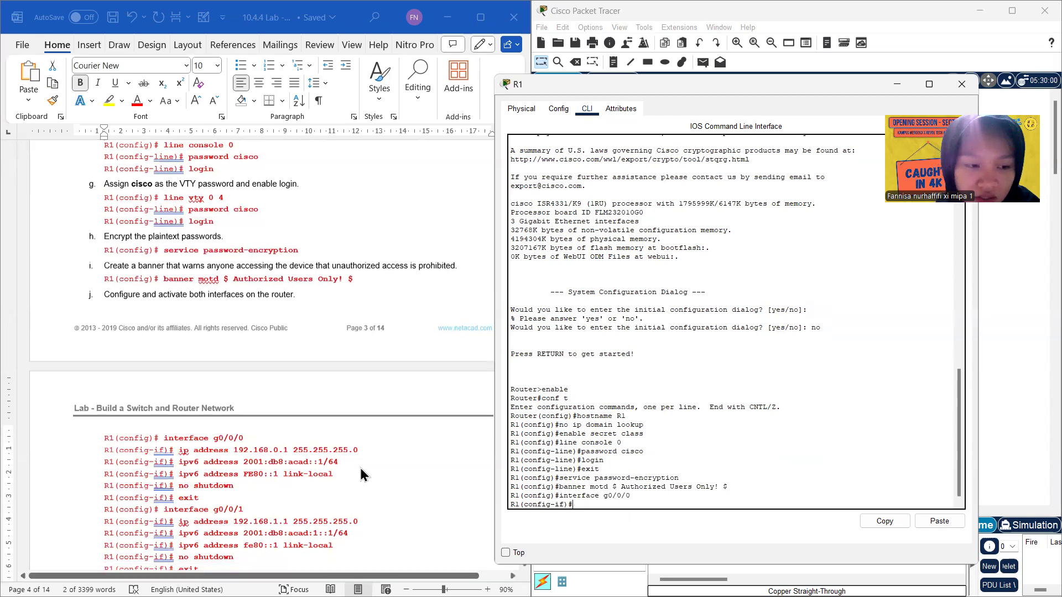
click(358, 441)
drag(358, 440, 187, 437)
right_click(186, 438)
click(352, 441)
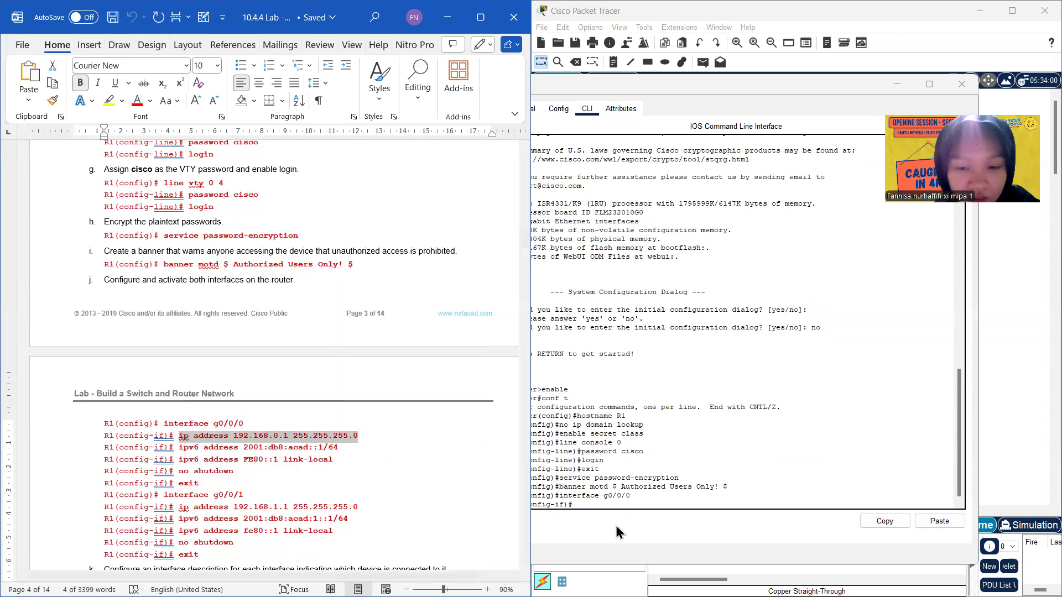
click(597, 505)
click(928, 520)
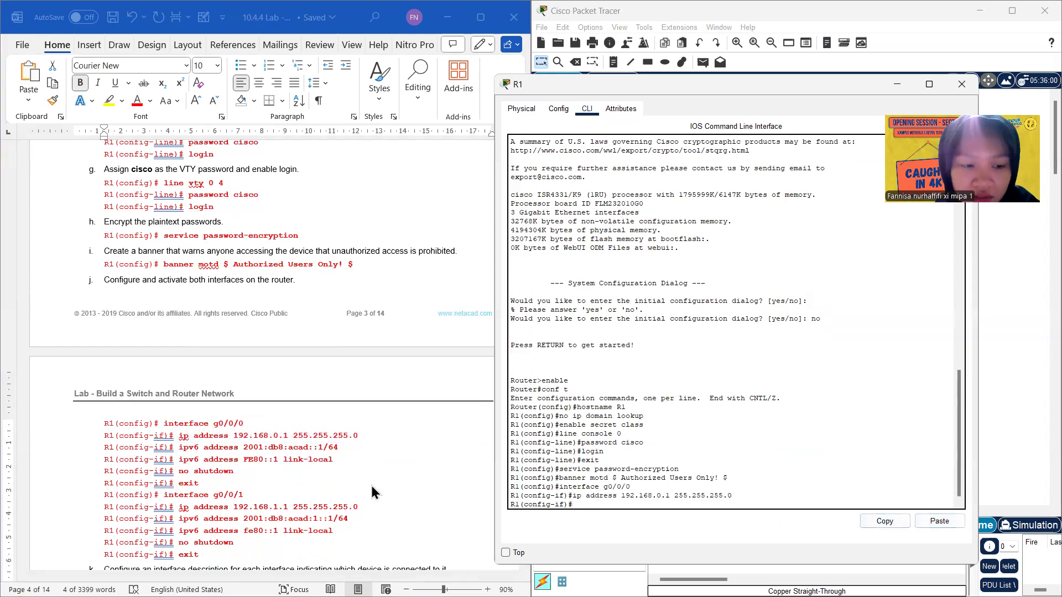
Step: Assign the IPv6 address 2001:db8:acad::1/64 to R1's g0/0/0 interface with the command copied from the lab document
click(343, 454)
drag(338, 448, 182, 458)
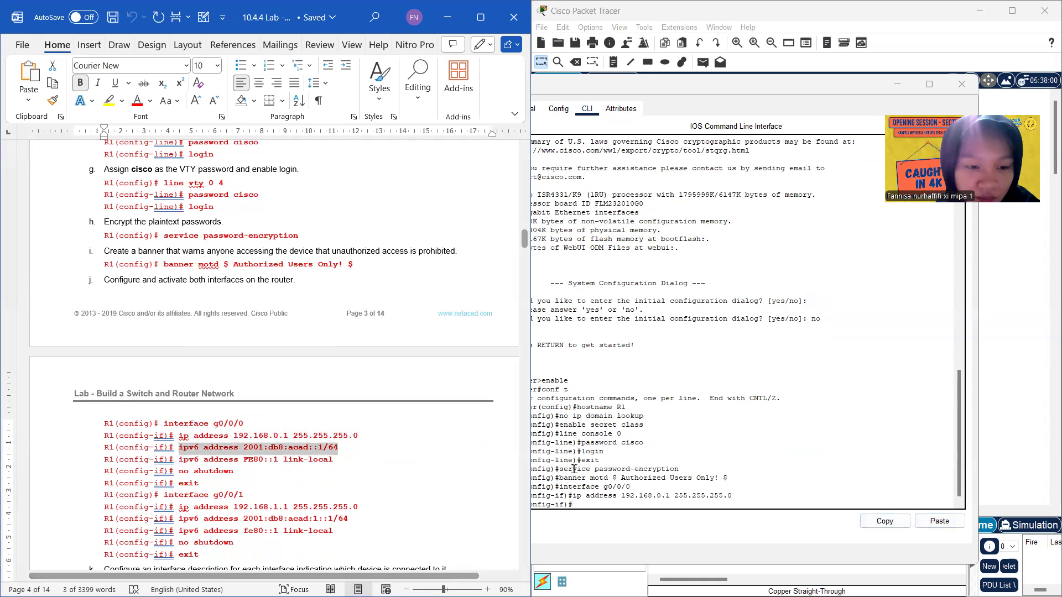
click(620, 505)
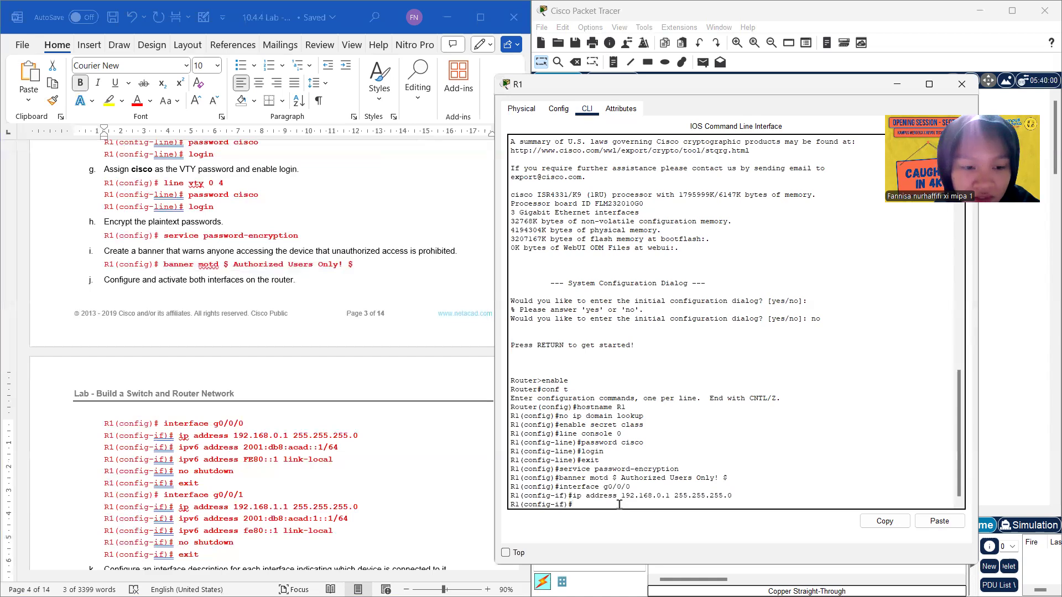
right_click(620, 504)
click(644, 527)
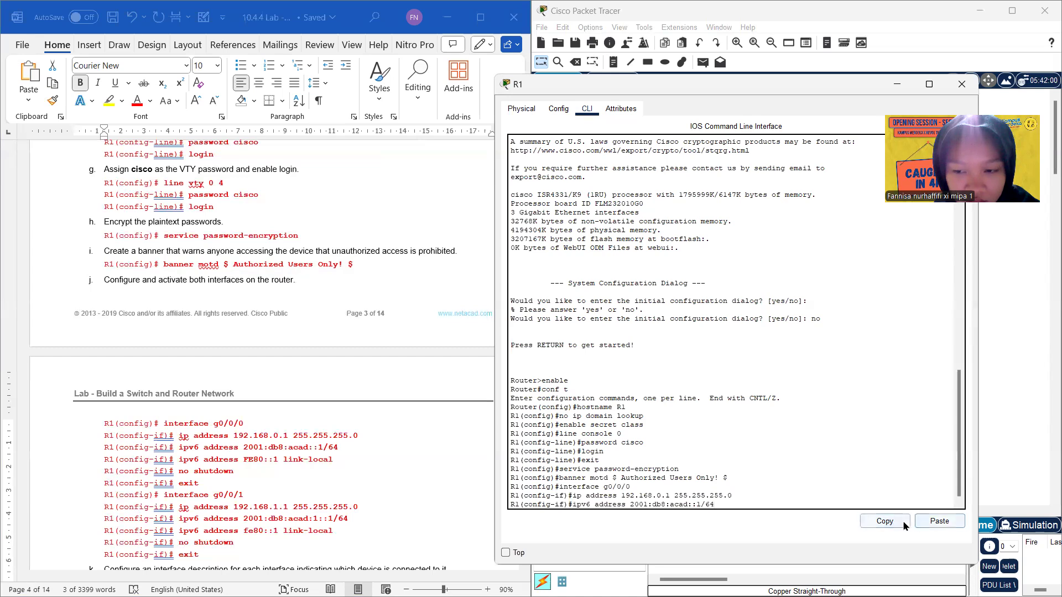
key(Return)
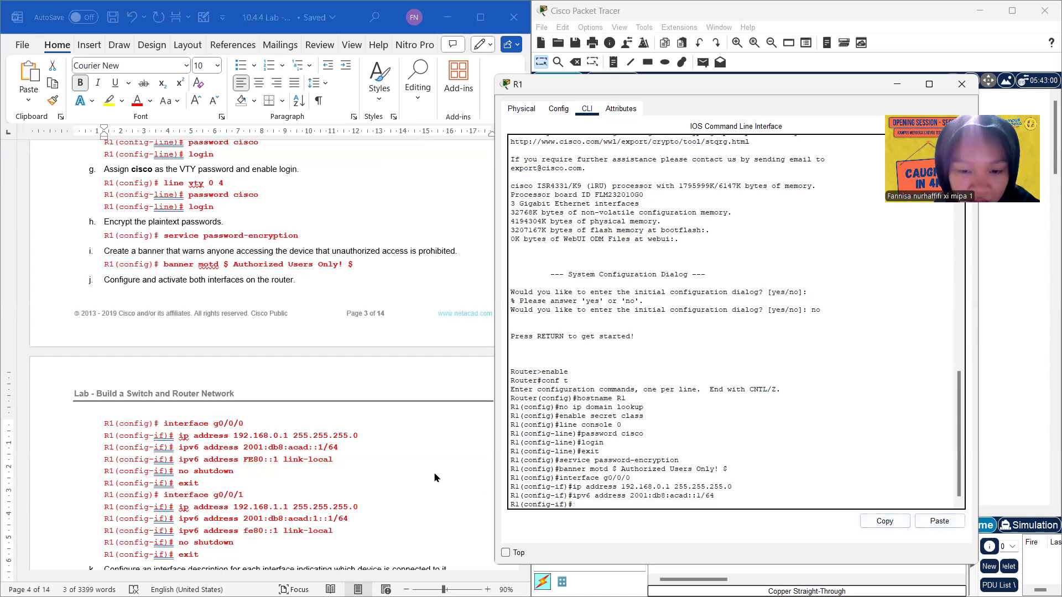
Step: Set the link-local IPv6 address FE80::1 on R1's g0/0/0 interface with the command copied from the lab document
click(325, 462)
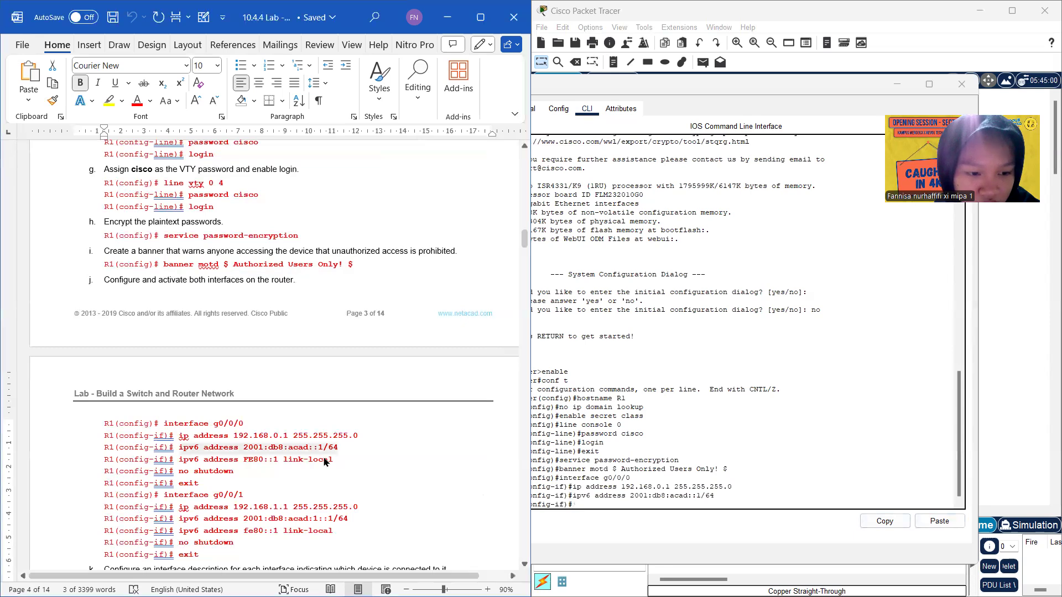
drag(342, 462, 178, 462)
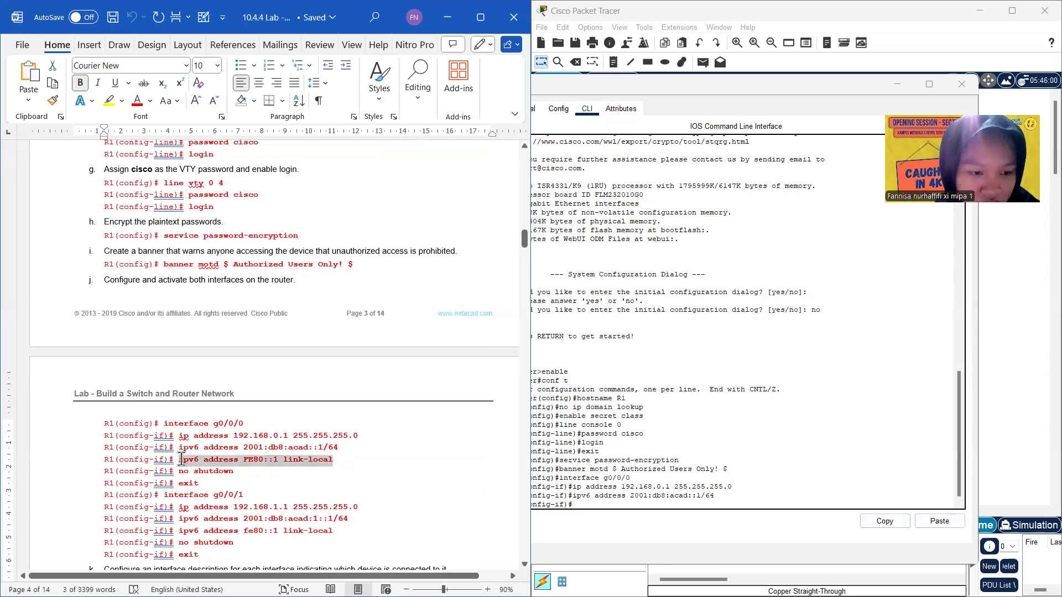
click(596, 509)
right_click(596, 509)
click(626, 530)
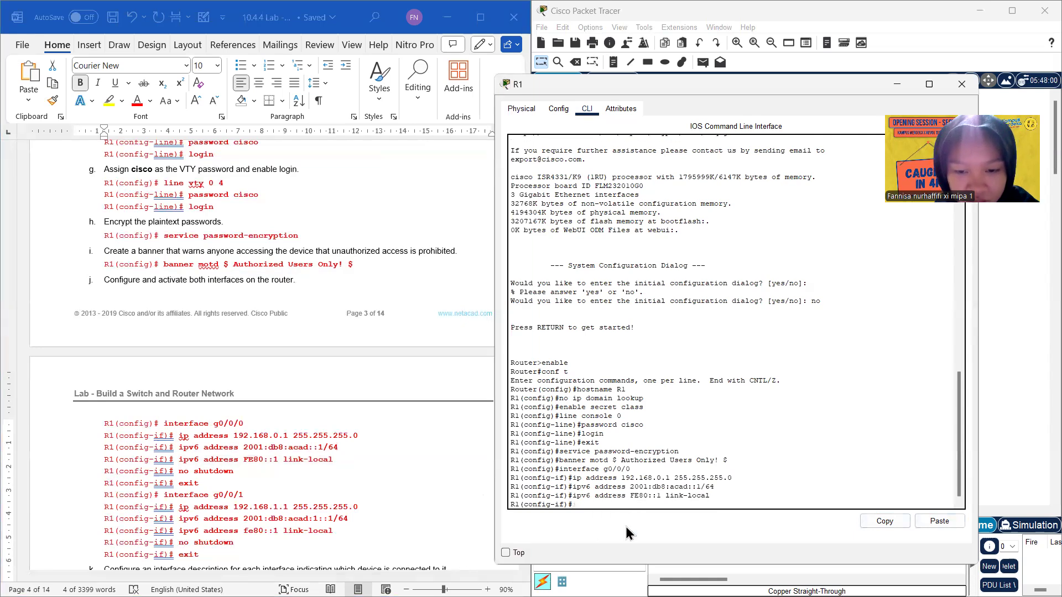
Step: Activate R1's g0/0/0 interface with the no shutdown command and return to the interface configuration prompt
text(n)
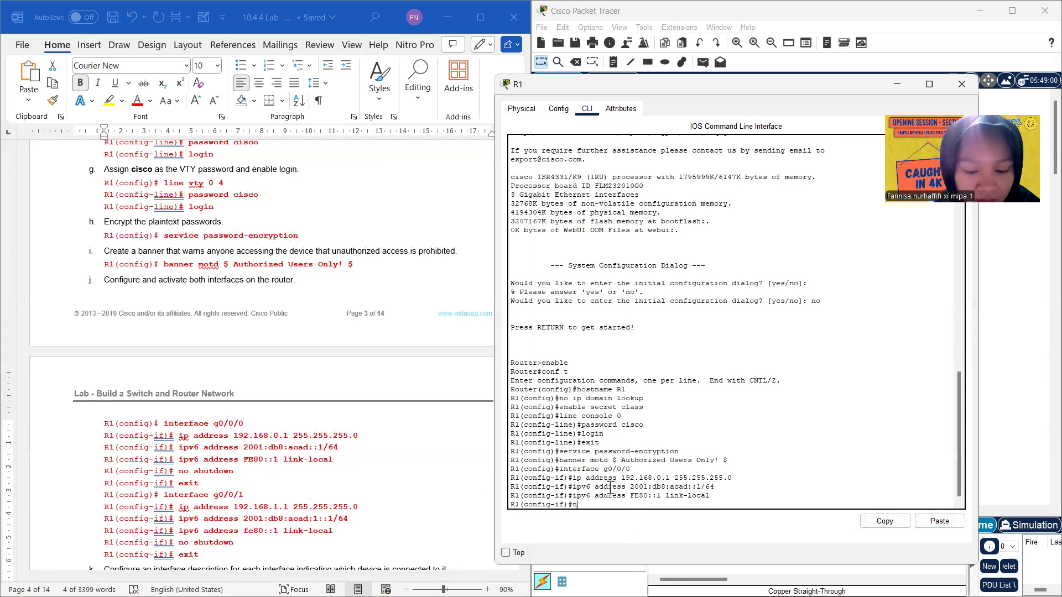
text(o shutdown)
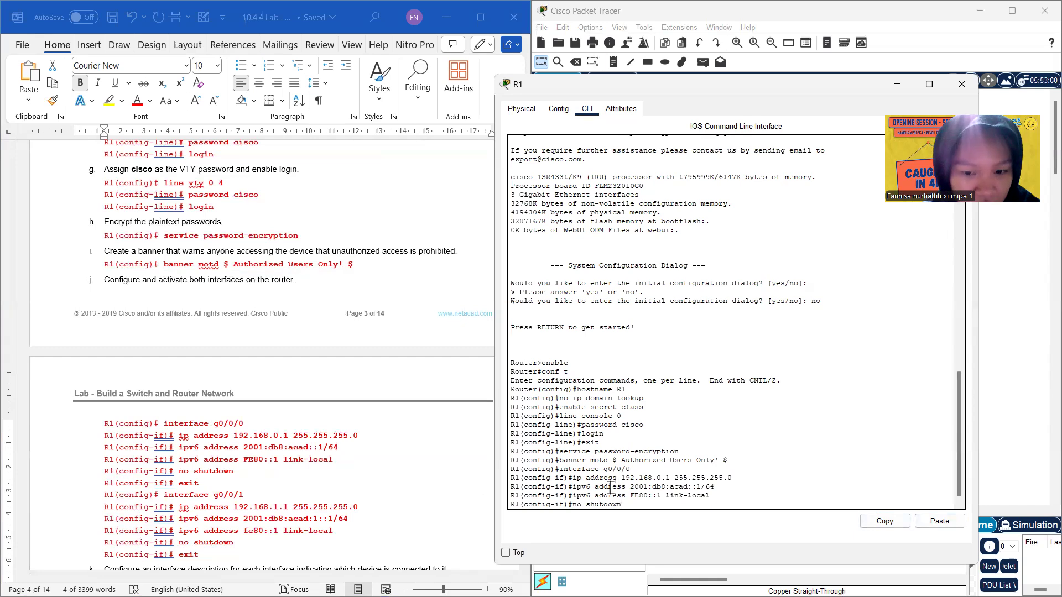
key(Return)
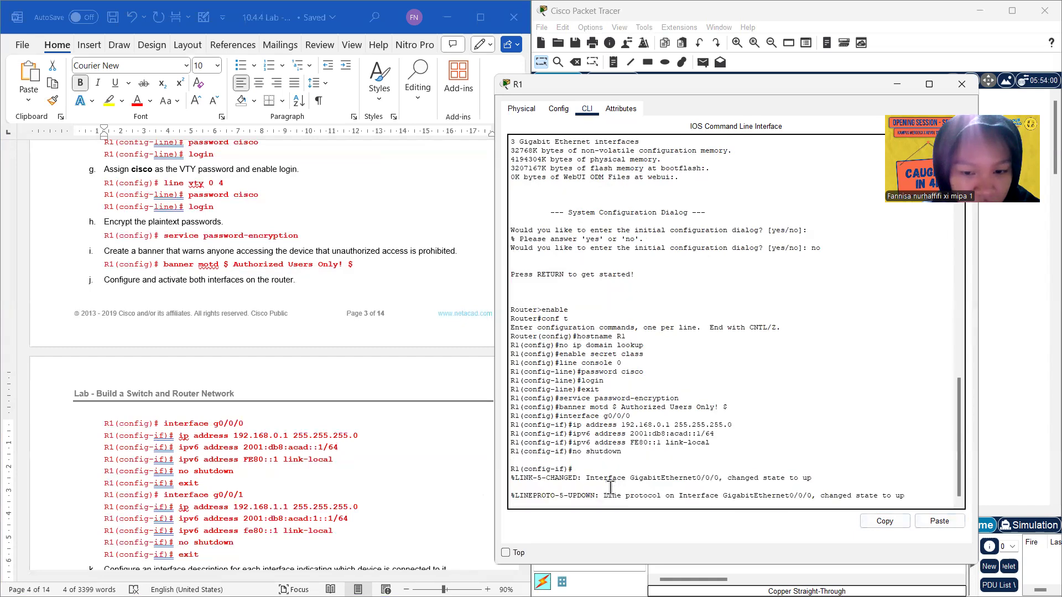
key(Return)
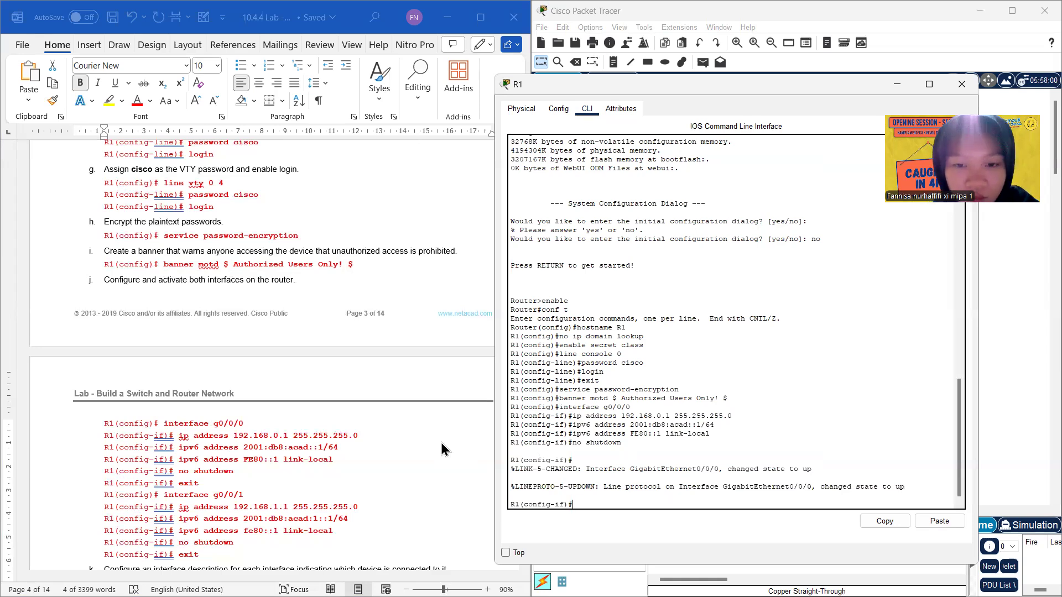
Step: Copy the command interface g0/0/1 from the lab document and run it on R1 to switch to that interface
scroll(440, 443, down, 1)
scroll(440, 442, down, 1)
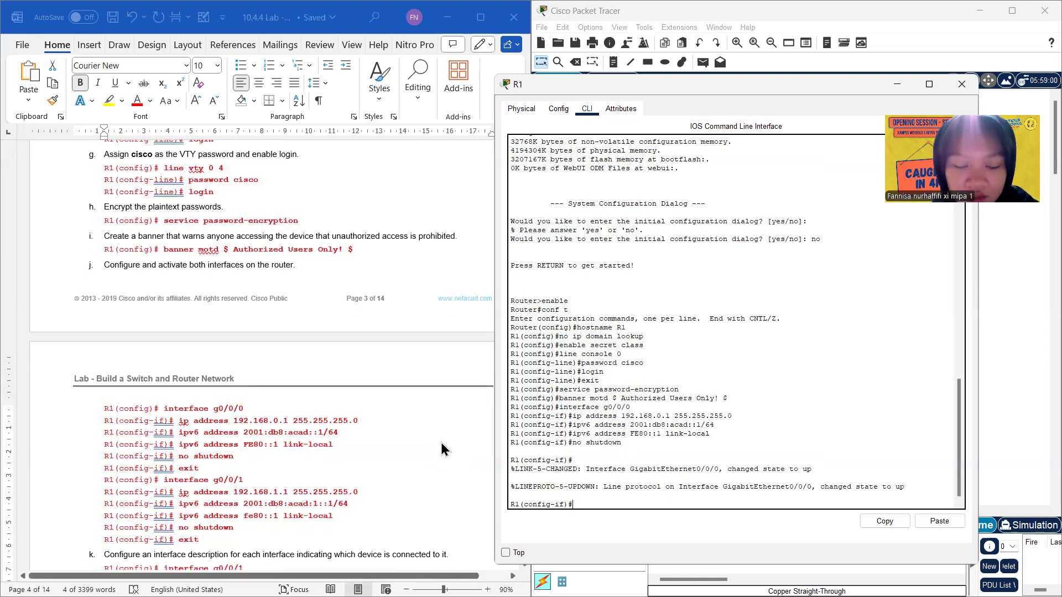
scroll(440, 442, down, 1)
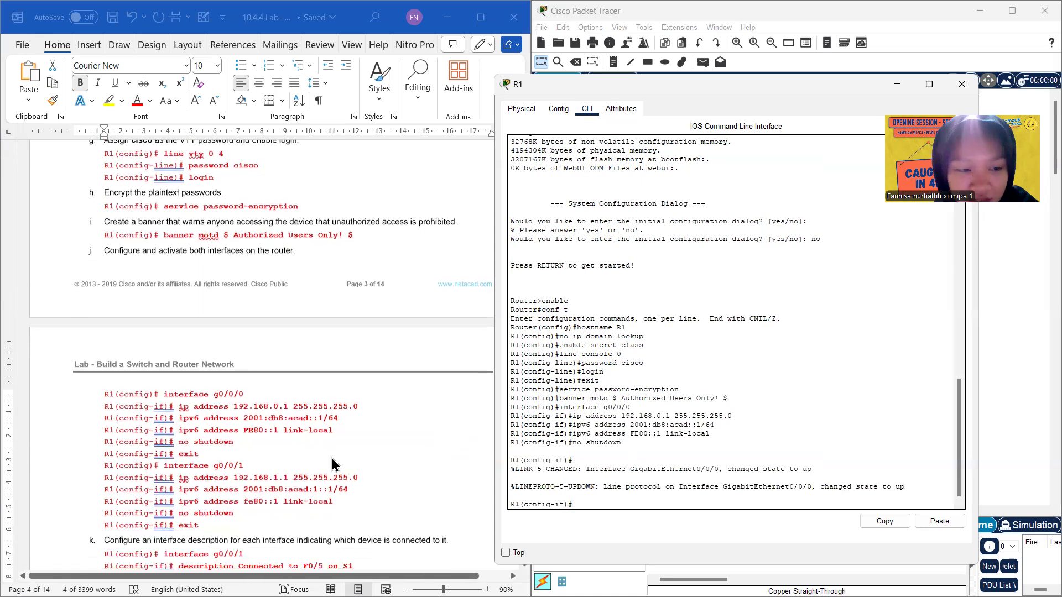
click(254, 464)
drag(253, 464, 176, 468)
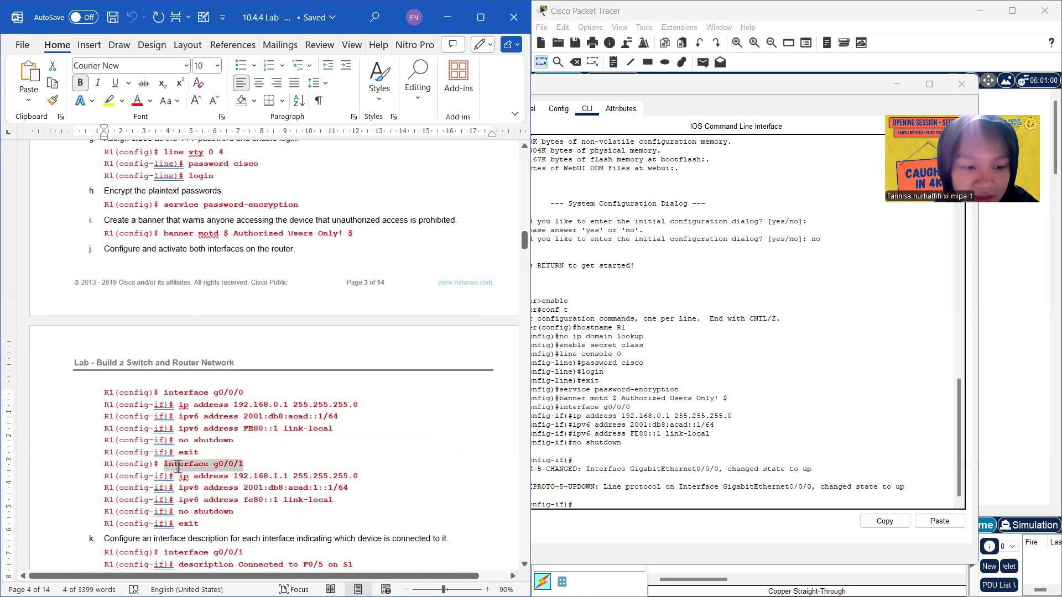
click(595, 504)
click(934, 525)
key(Return)
Step: Copy ip address 192.168.1.1 255.255.255.0 from the lab document and run it on R1's g0/0/1 interface
drag(369, 479, 181, 479)
key(super+c)
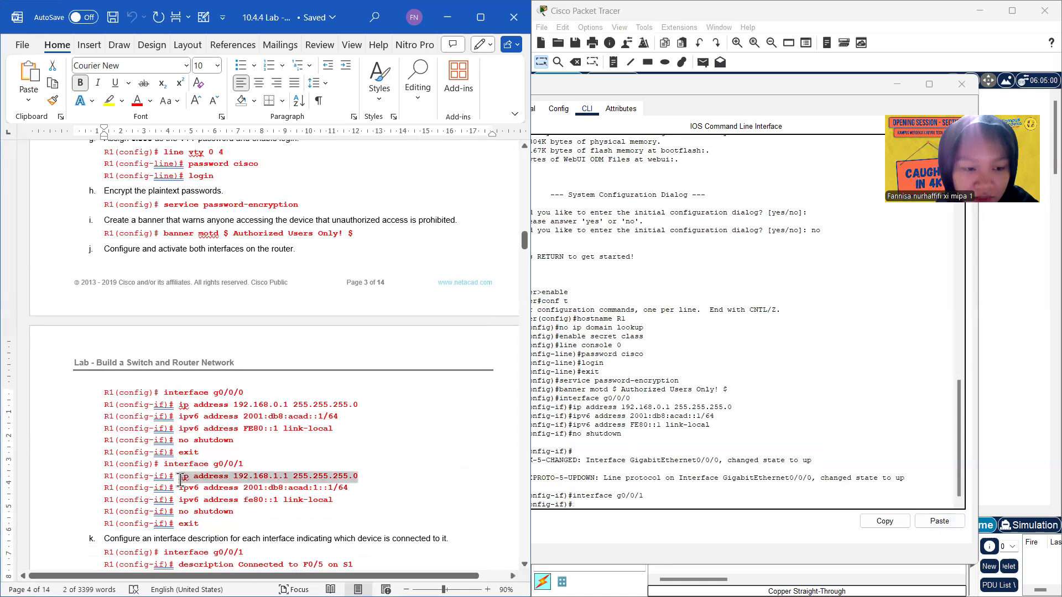
click(613, 510)
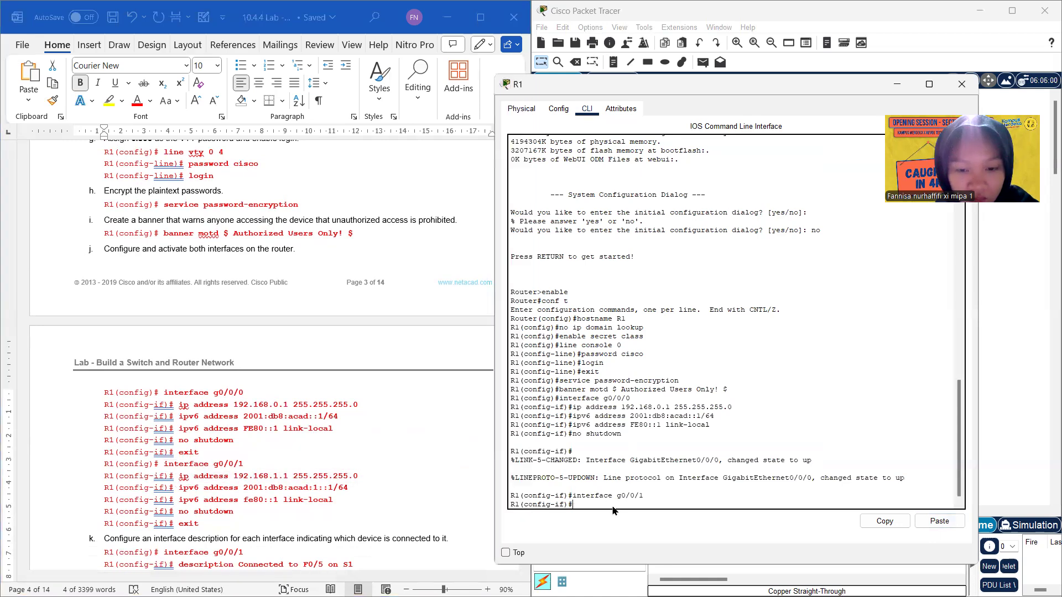
right_click(619, 507)
click(640, 527)
key(Return)
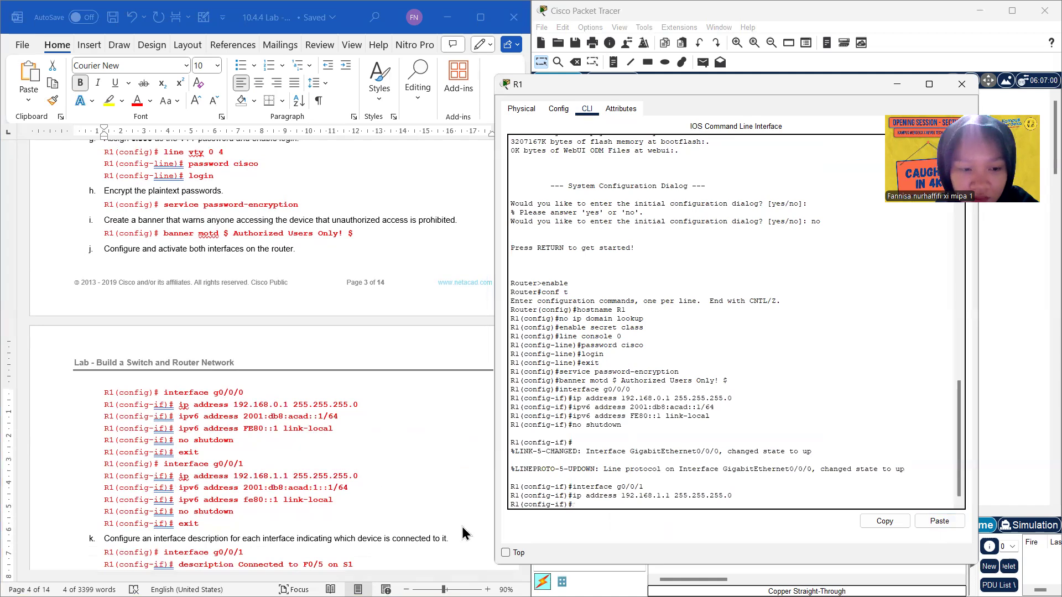
Step: Assign the IPv6 address 2001:db8:acad:1::1/64 to R1's g0/0/1 interface with the command copied from the lab document
drag(346, 494, 180, 490)
key(super+c)
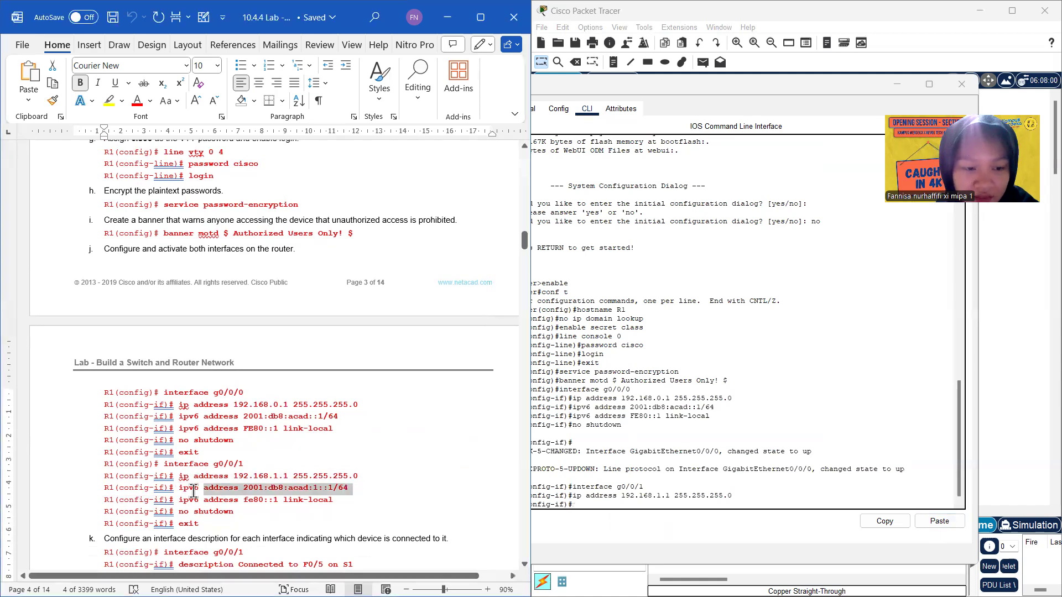
click(587, 500)
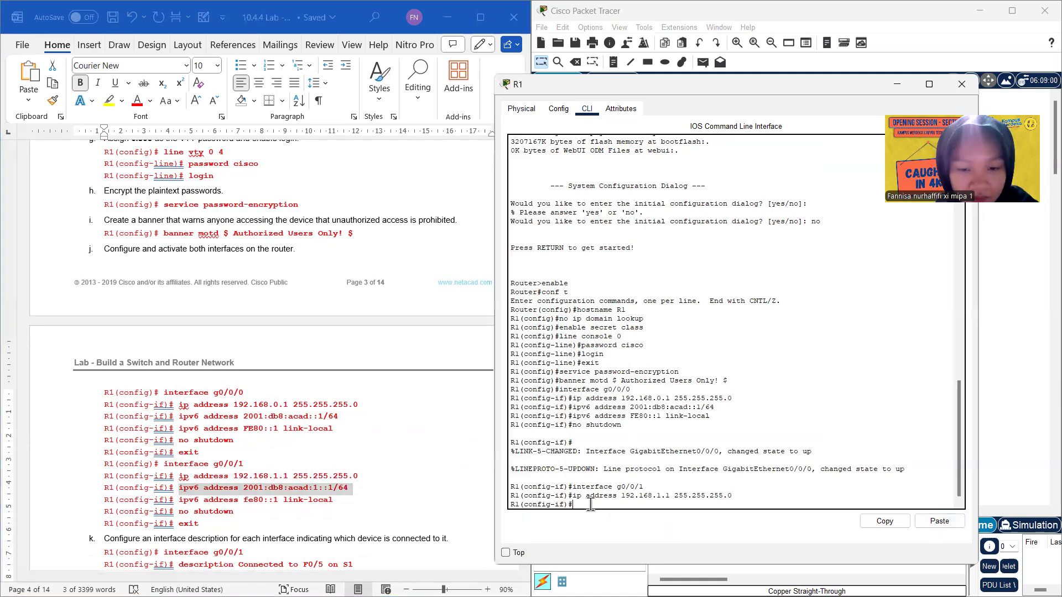
right_click(591, 507)
click(617, 526)
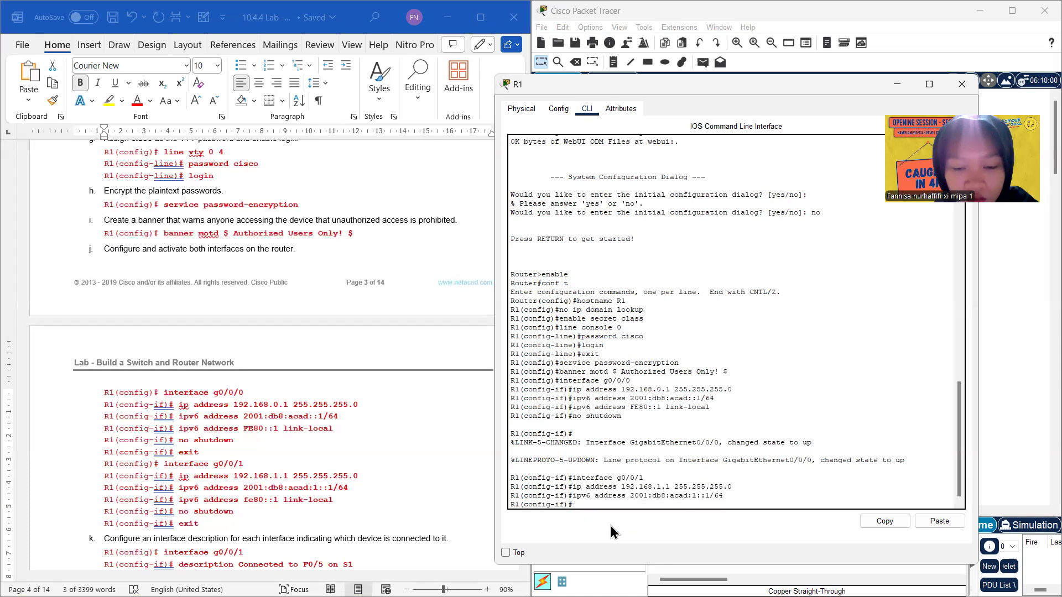
Step: Set the link-local IPv6 address fe80::1 on R1's g0/0/1 interface with the command copied from the lab document
scroll(345, 497, down, 1)
drag(336, 486, 179, 487)
key(super+c)
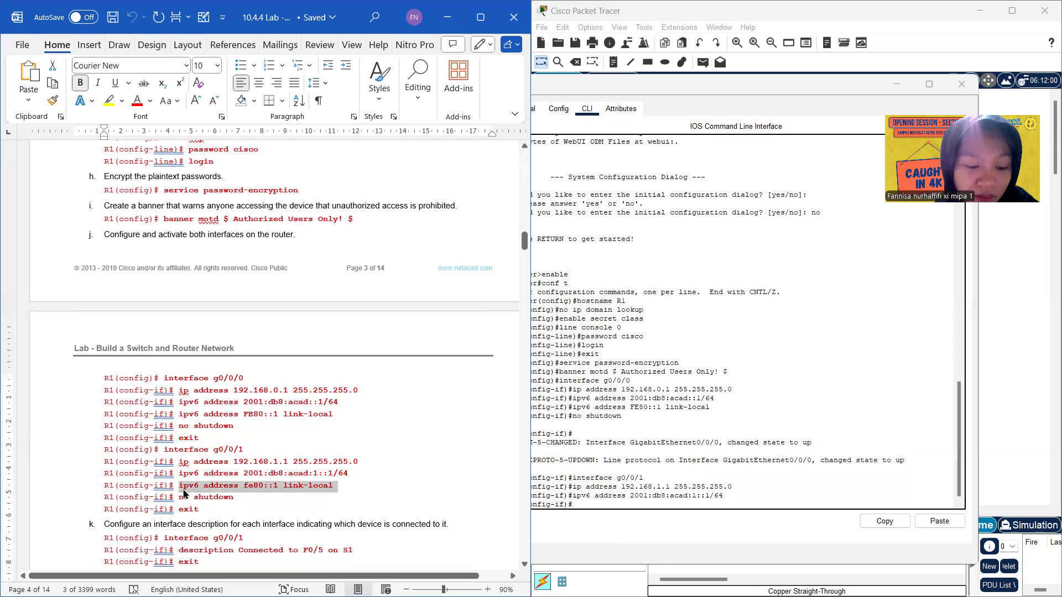
click(592, 505)
right_click(591, 504)
click(615, 525)
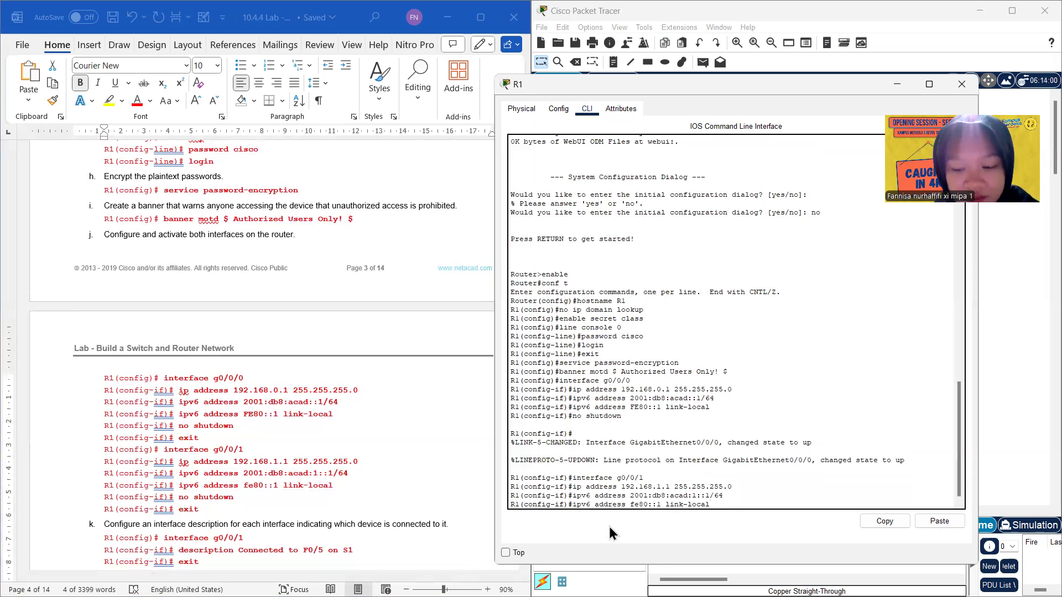
key(Return)
Step: Activate R1's g0/0/1 interface with the no shutdown command
scroll(481, 502, down, 1)
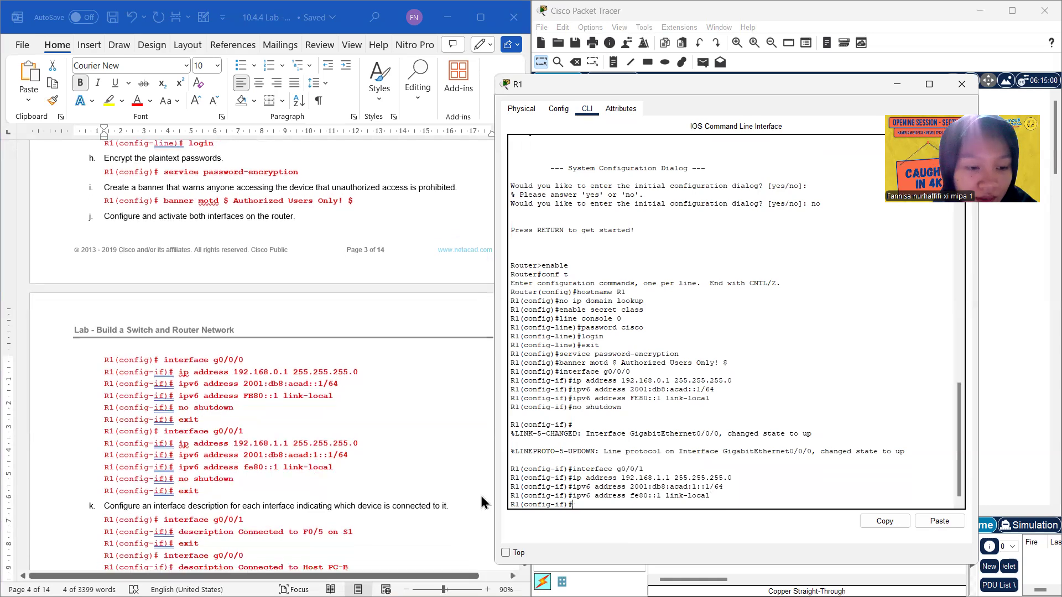
text(no shutdown)
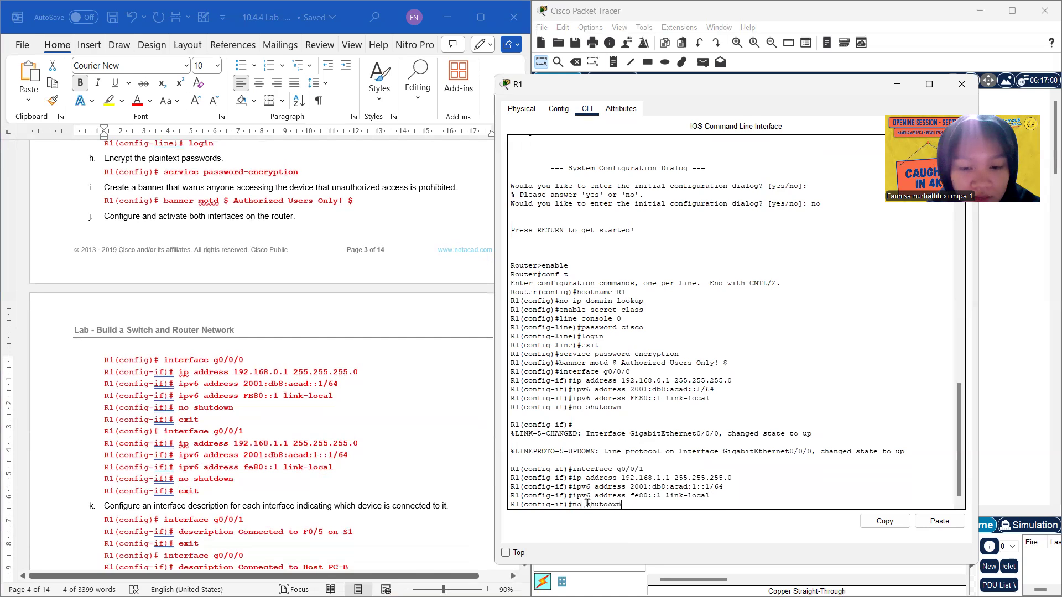
key(Return)
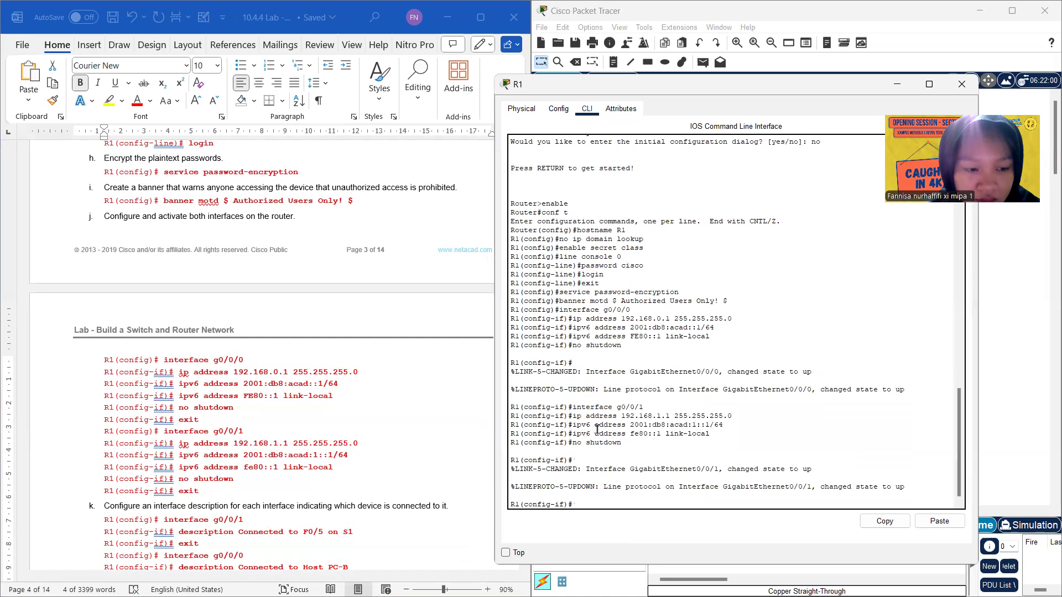
Step: Leave R1's g0/0/1 interface configuration with the exit command to return to global configuration mode
scroll(382, 456, down, 2)
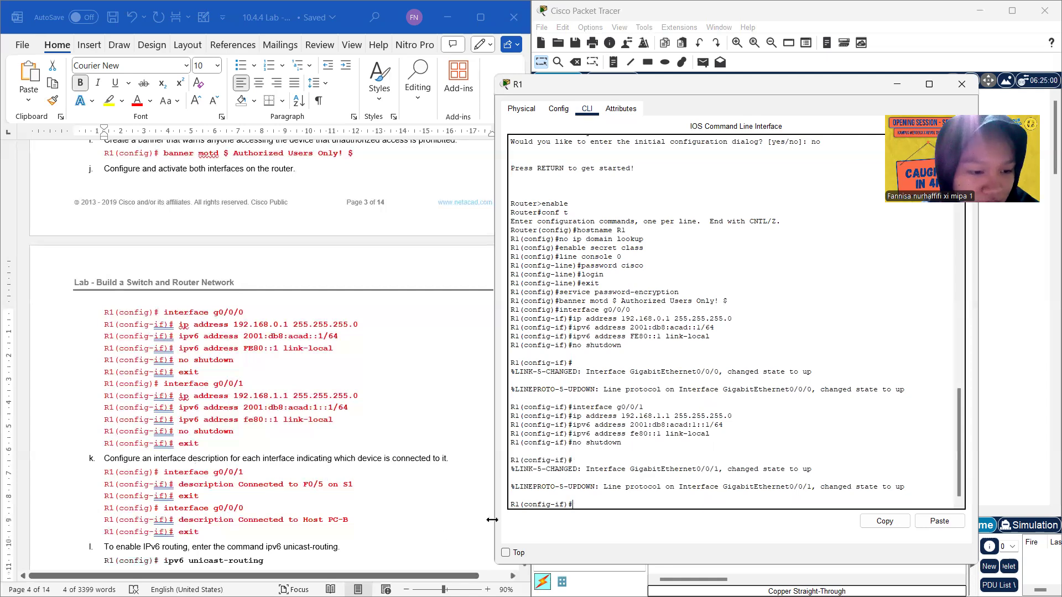
scroll(359, 454, down, 2)
click(574, 505)
text(no)
key(BackSpace)
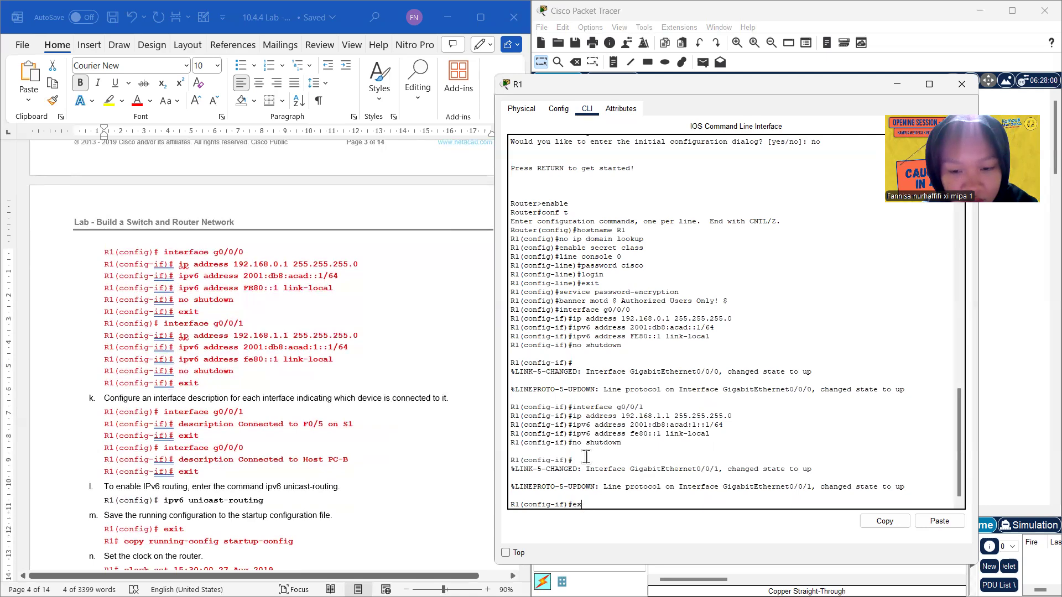
key(Return)
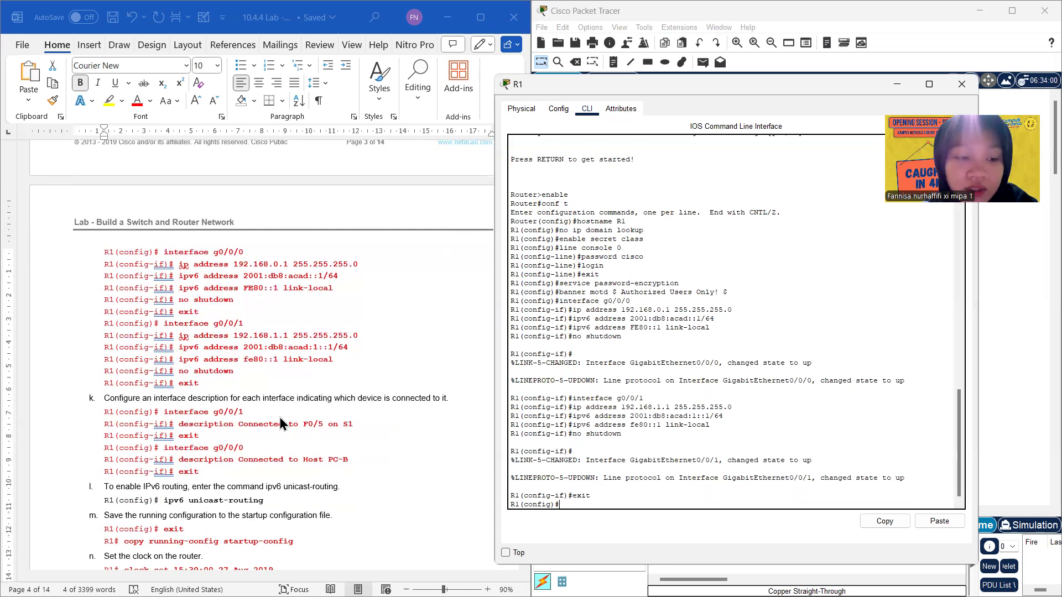
Step: Copy interface g0/0/1 from step k of the lab document and run it on R1
click(247, 409)
drag(247, 410, 179, 414)
key(super+c)
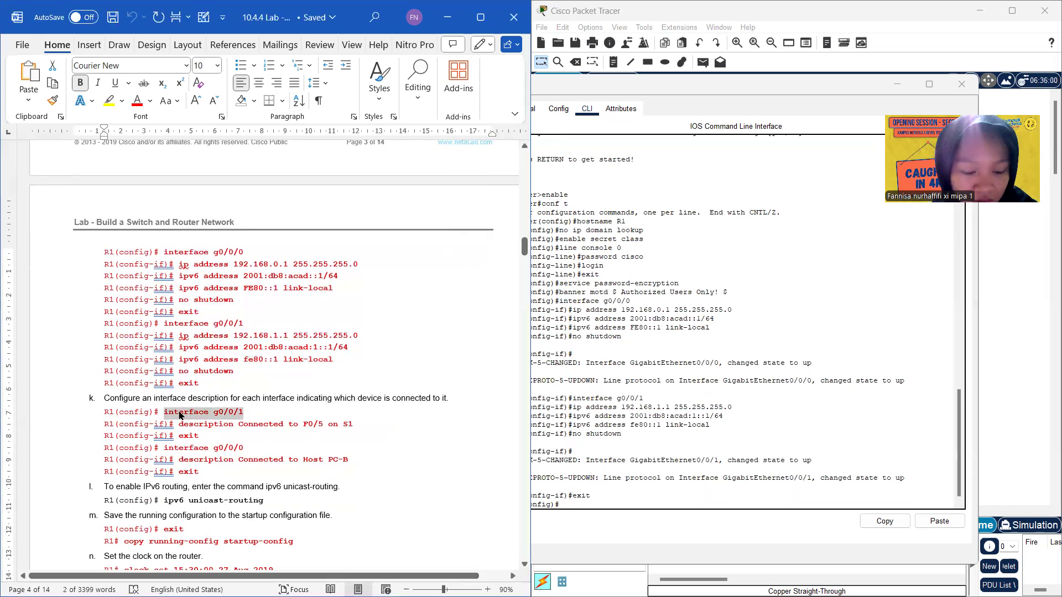
click(581, 505)
right_click(581, 505)
click(607, 526)
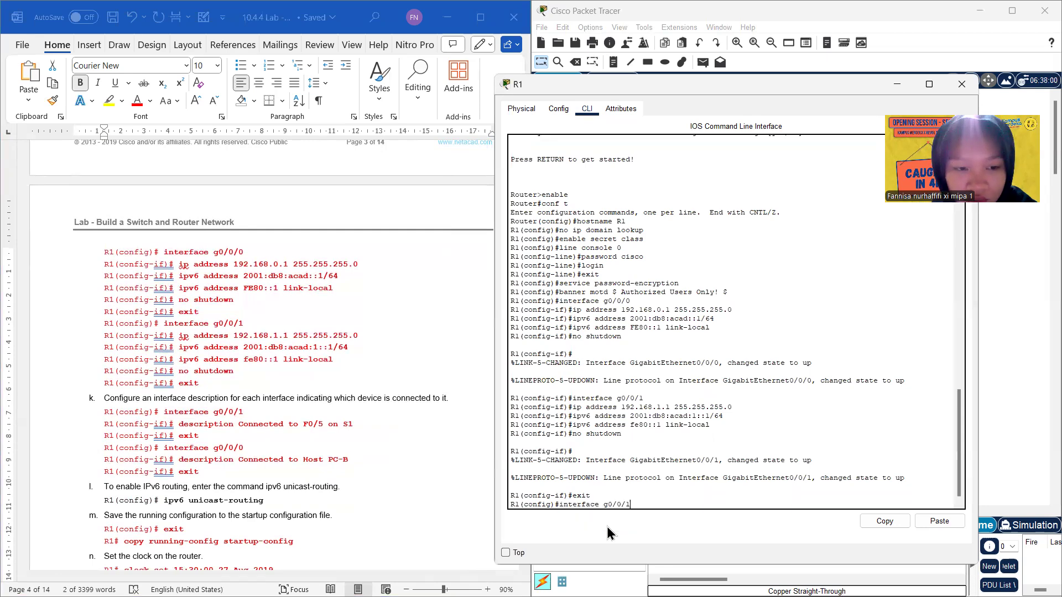
key(Return)
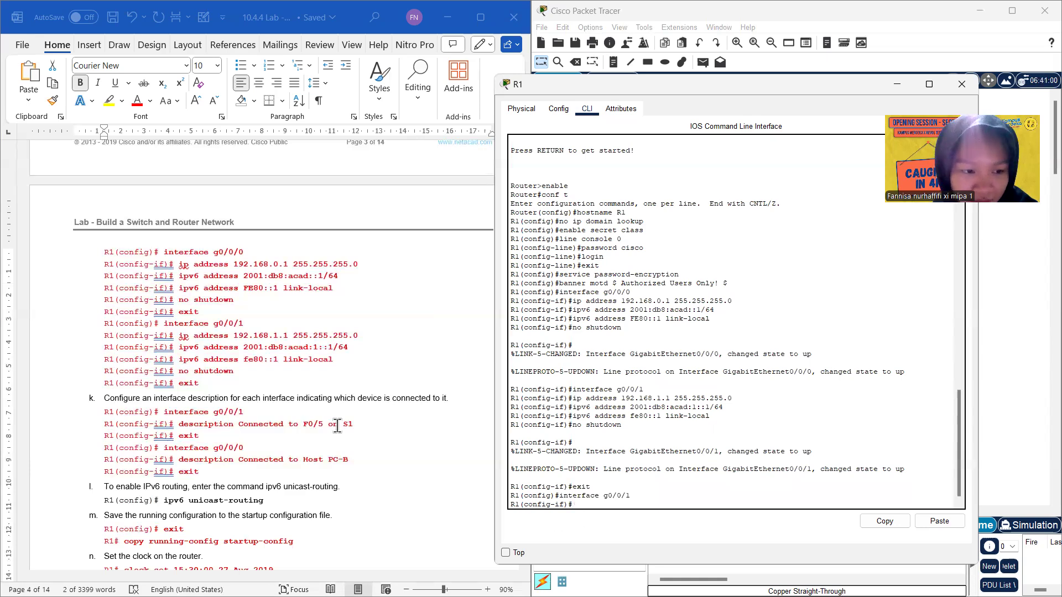
Step: Describe R1's g0/0/1 interface as "Connected to F0/5 on S1" with the lab document's command, and exit the interface configuration
drag(364, 423, 186, 430)
key(super+c)
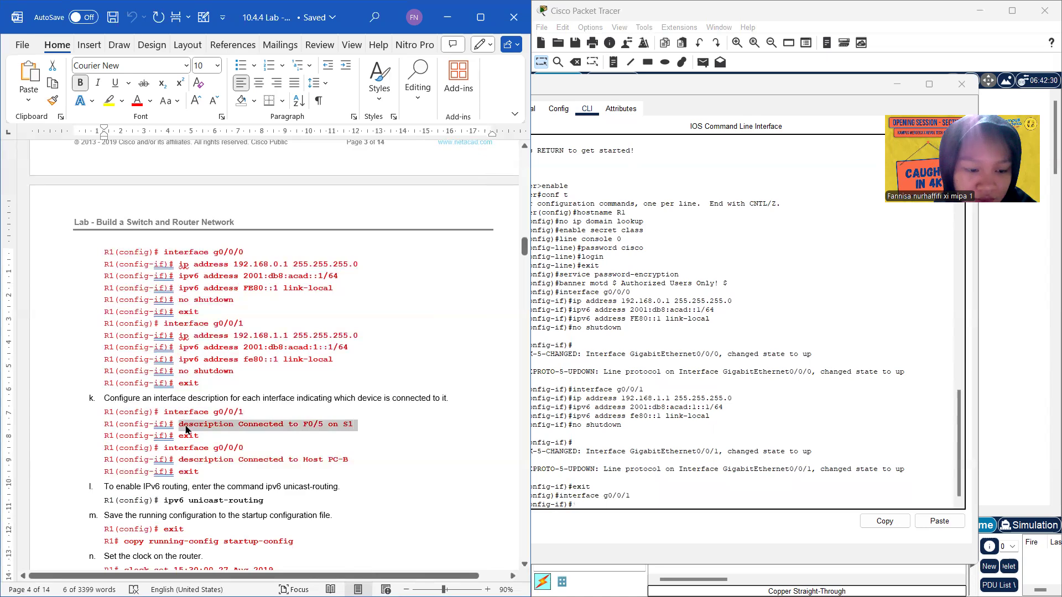
click(594, 507)
right_click(595, 507)
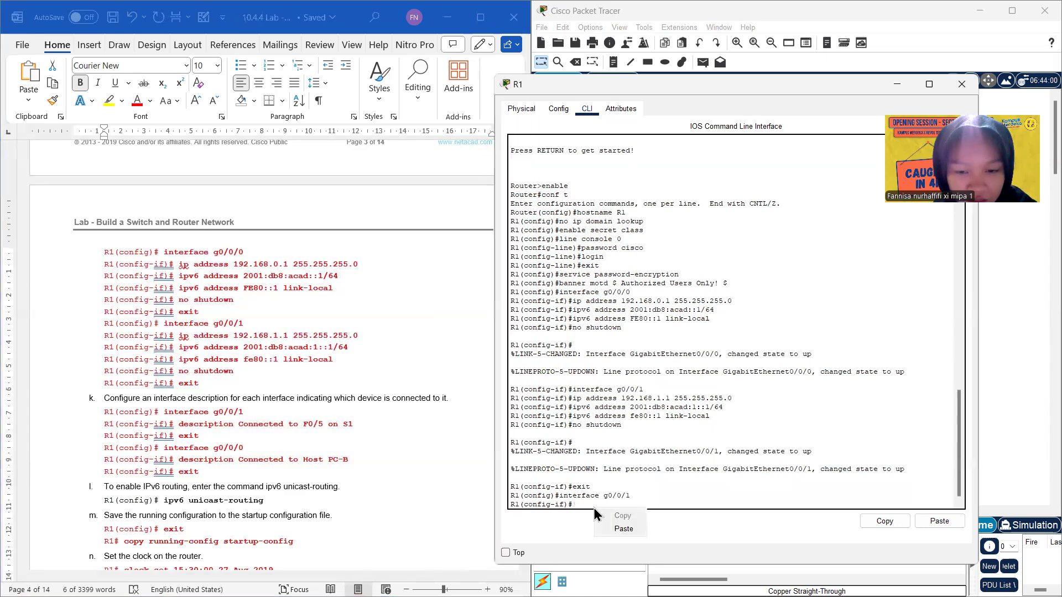
click(619, 529)
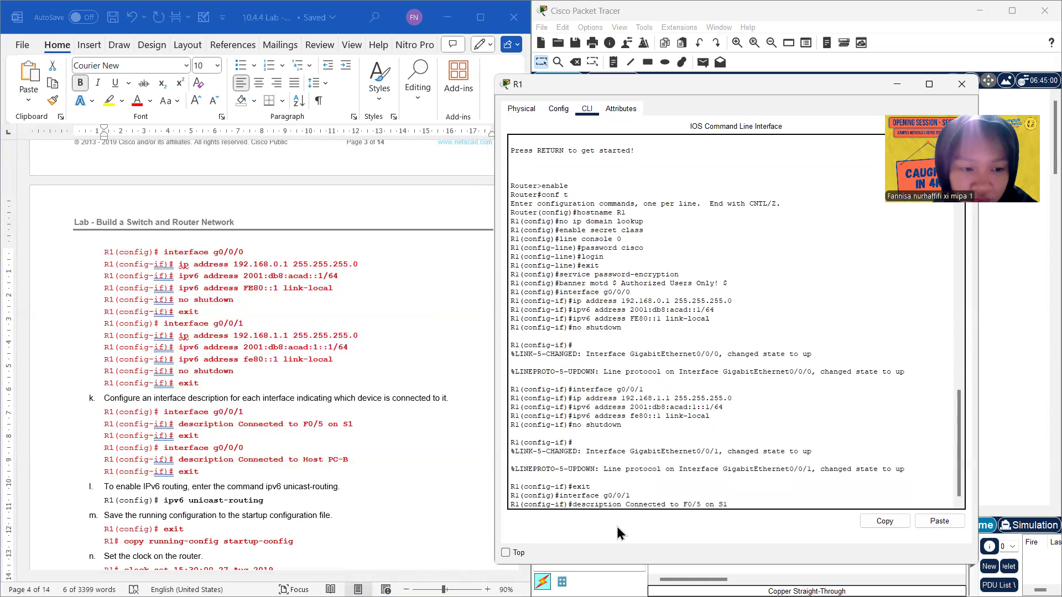
key(Return)
text(exit)
key(Return)
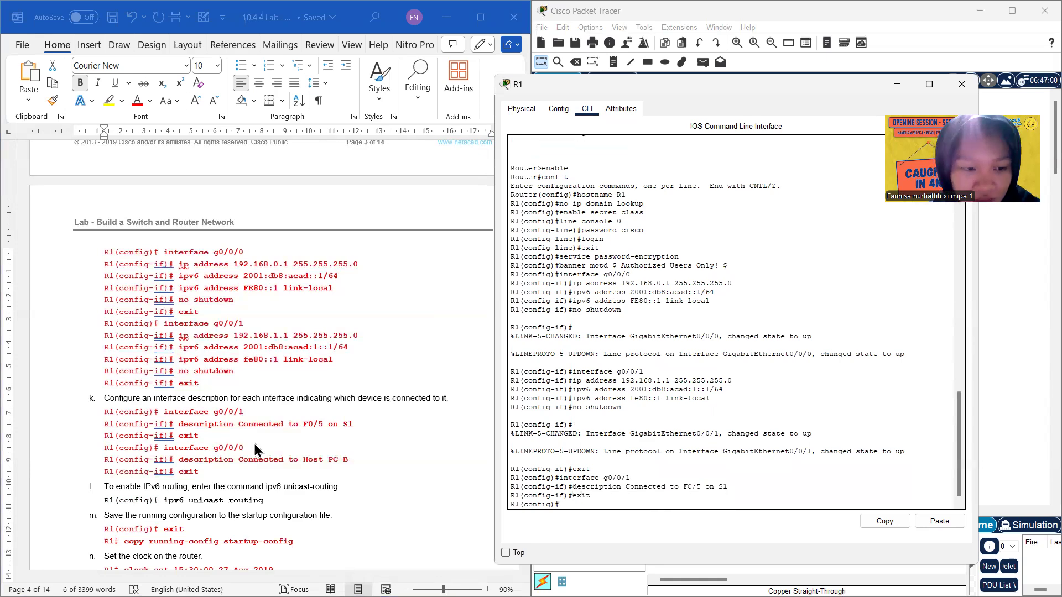
Step: Copy interface g0/0/0 from step k of the lab document and run it on R1
drag(246, 449, 172, 451)
key(super+c)
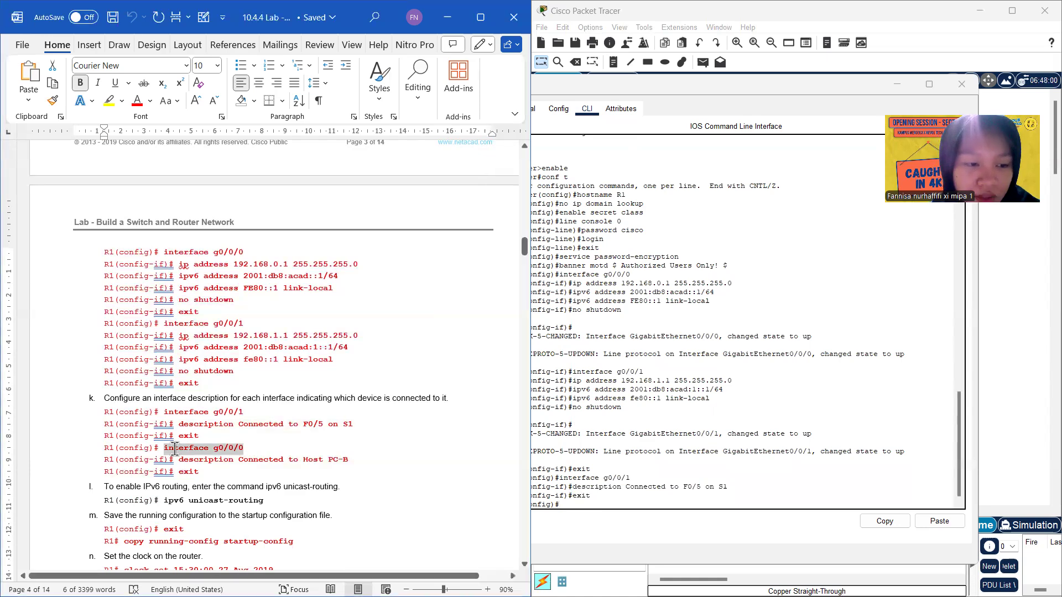
click(584, 512)
right_click(581, 507)
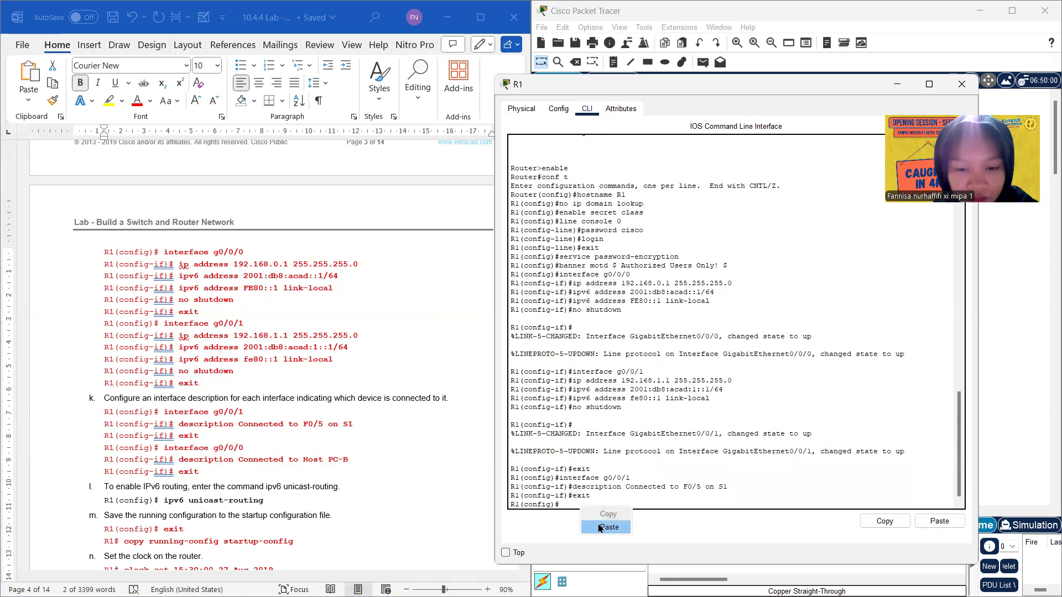
click(609, 527)
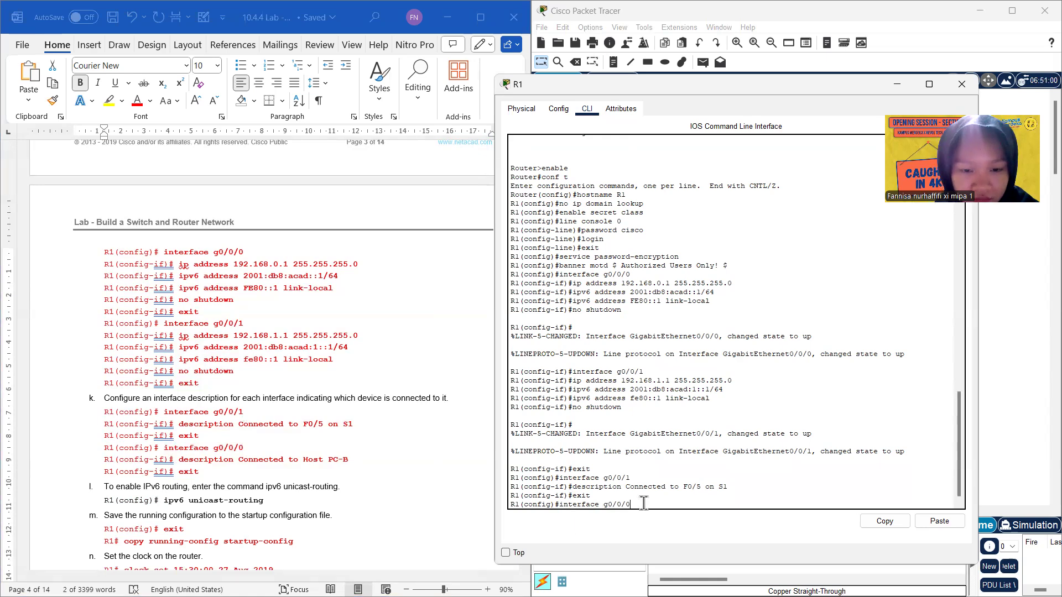
key(Return)
Step: Describe R1's g0/0/0 interface as "Connected to Host PC-B" with the lab document's command, and exit the interface configuration
key(alt+Tab)
drag(352, 460, 180, 461)
key(super+c)
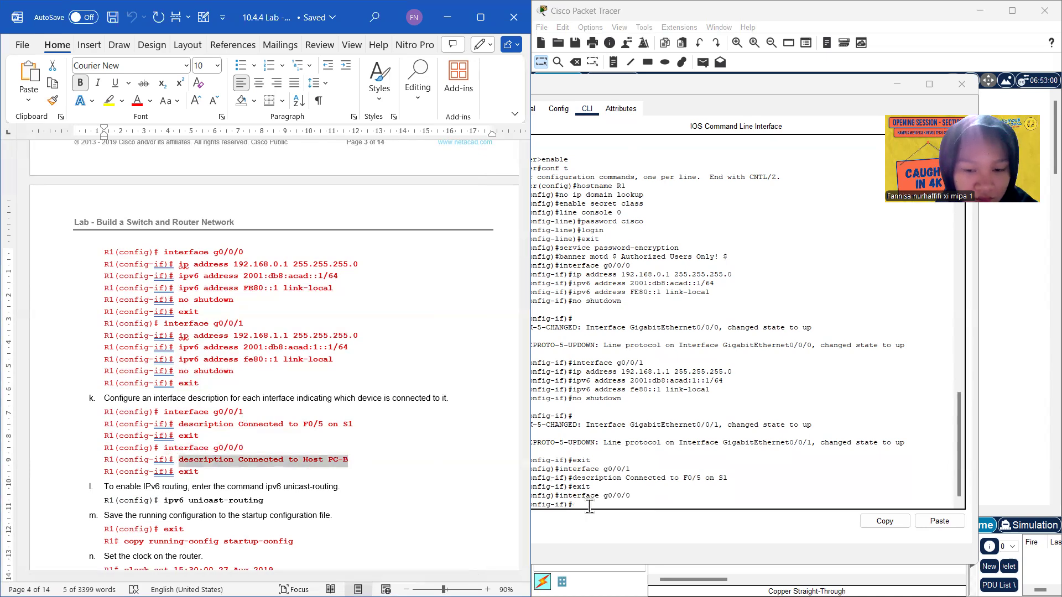
right_click(590, 507)
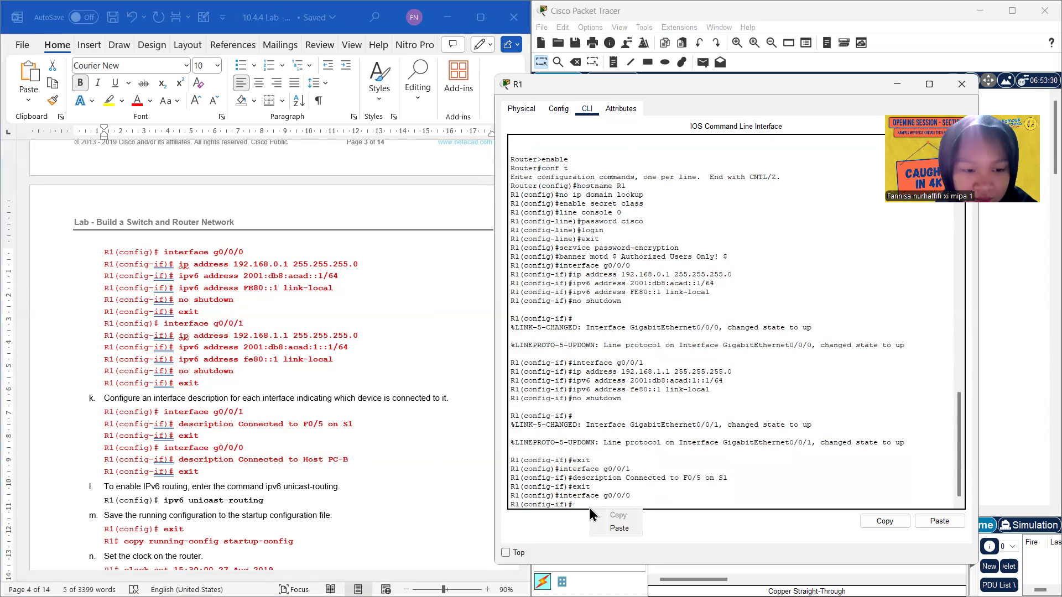
click(629, 528)
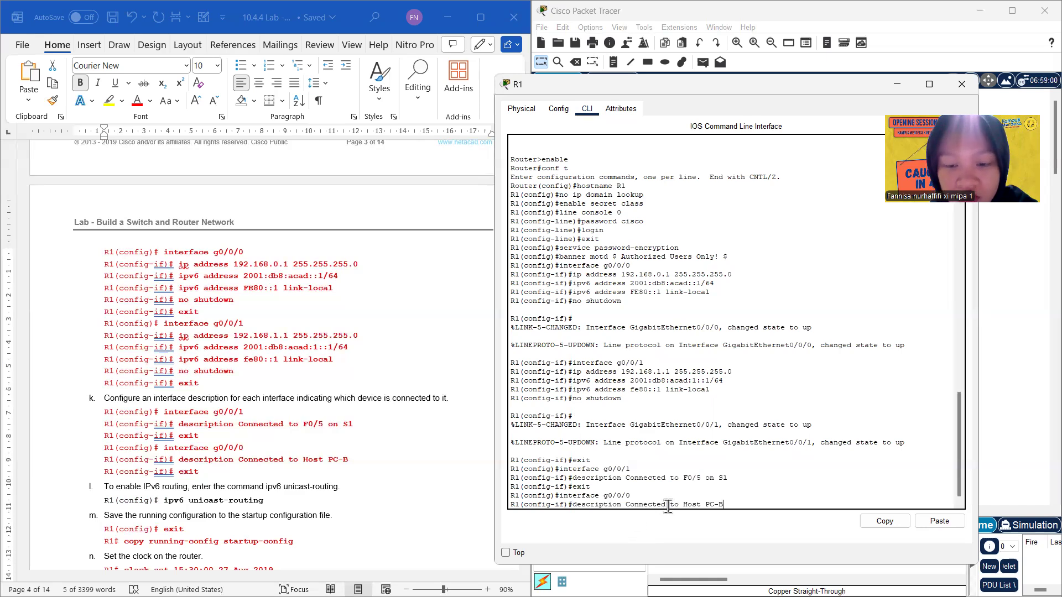
key(Return)
text(exi)
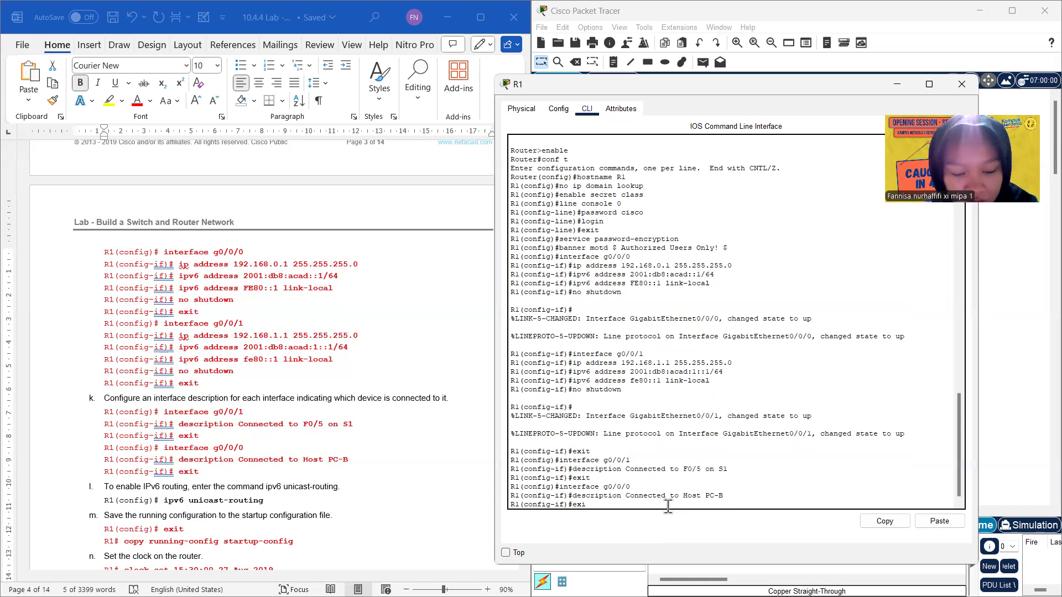
text(t)
key(Return)
Step: Enable IPv6 routing on R1 with the ipv6 unicast-routing command copied from the lab document
scroll(349, 470, down, 1)
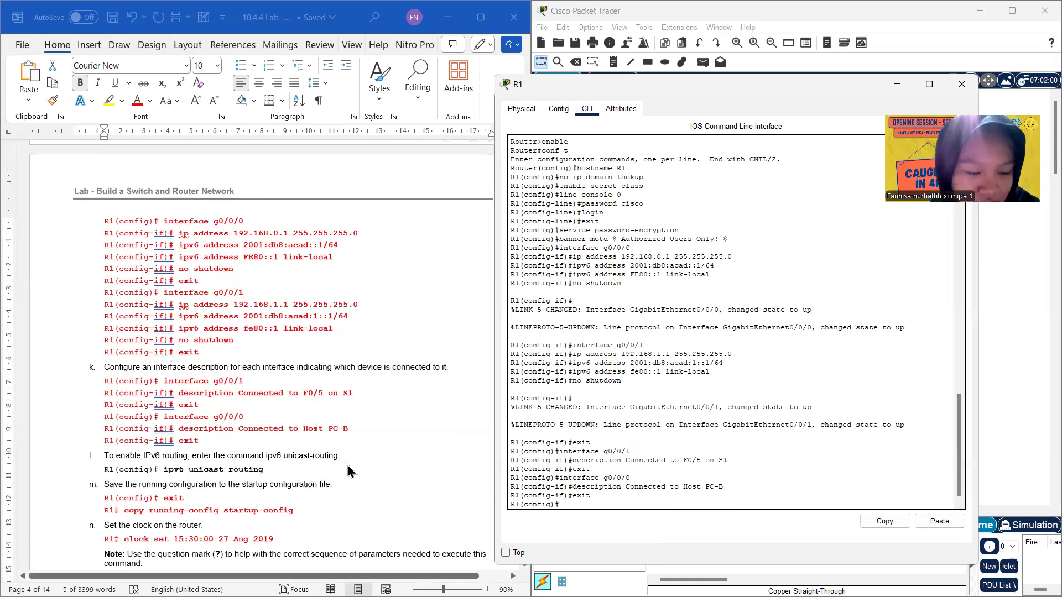
scroll(351, 471, down, 1)
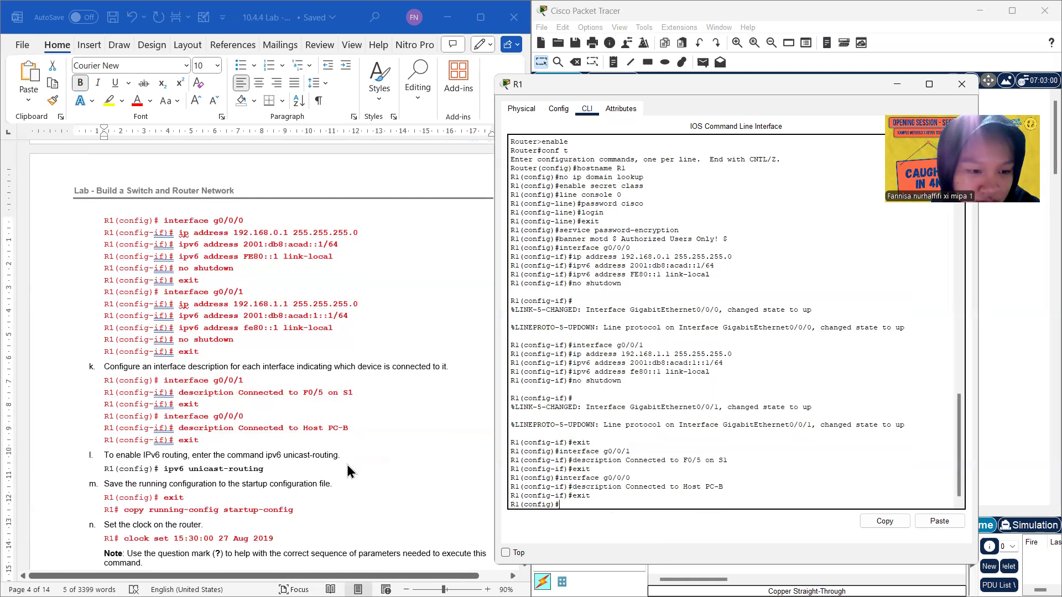
scroll(347, 470, down, 1)
click(260, 462)
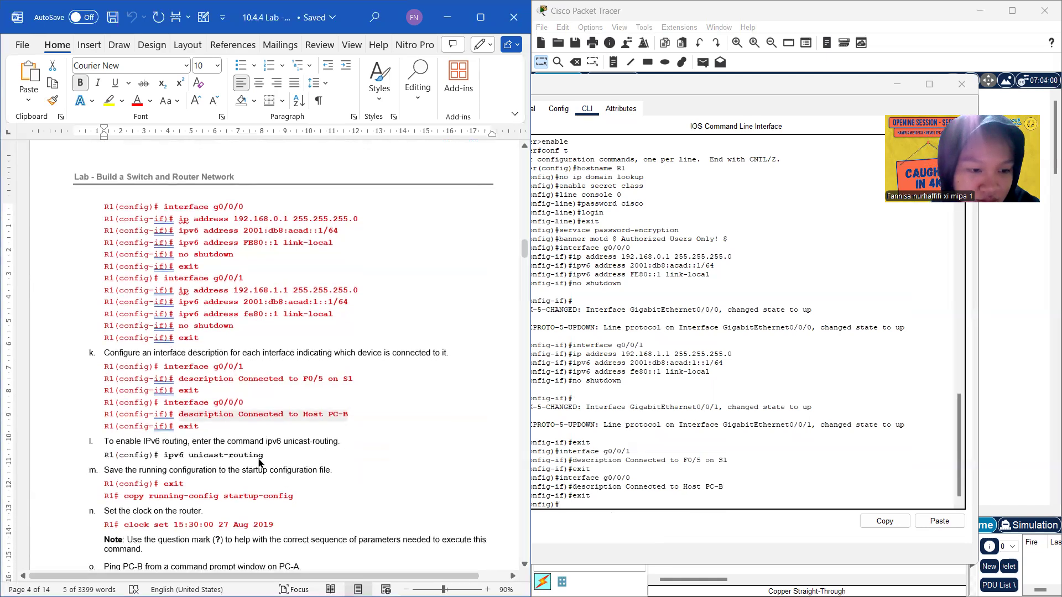
drag(270, 458, 166, 460)
key(super+c)
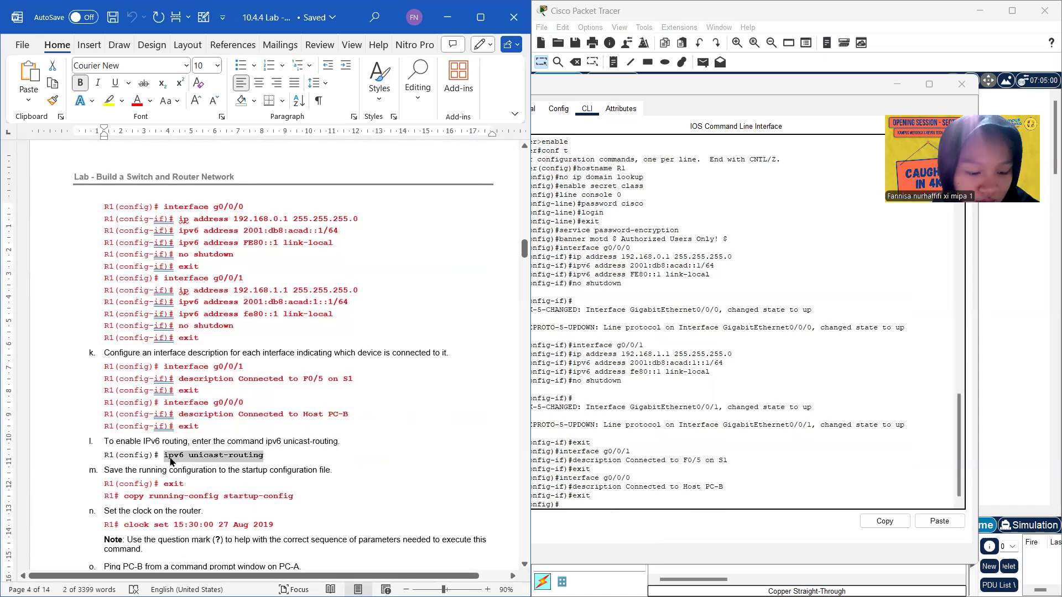
click(579, 506)
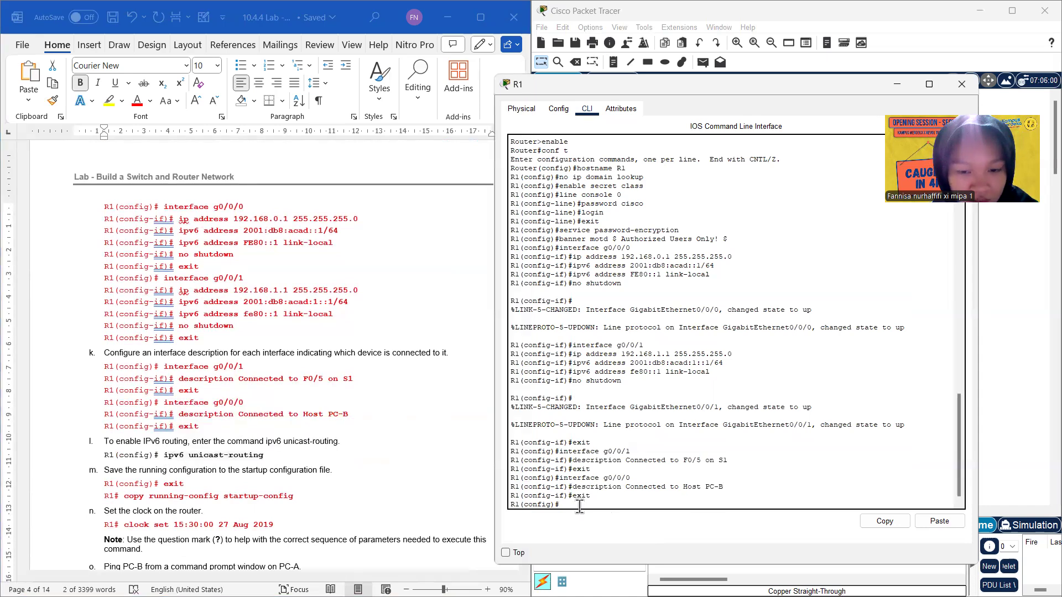
right_click(579, 506)
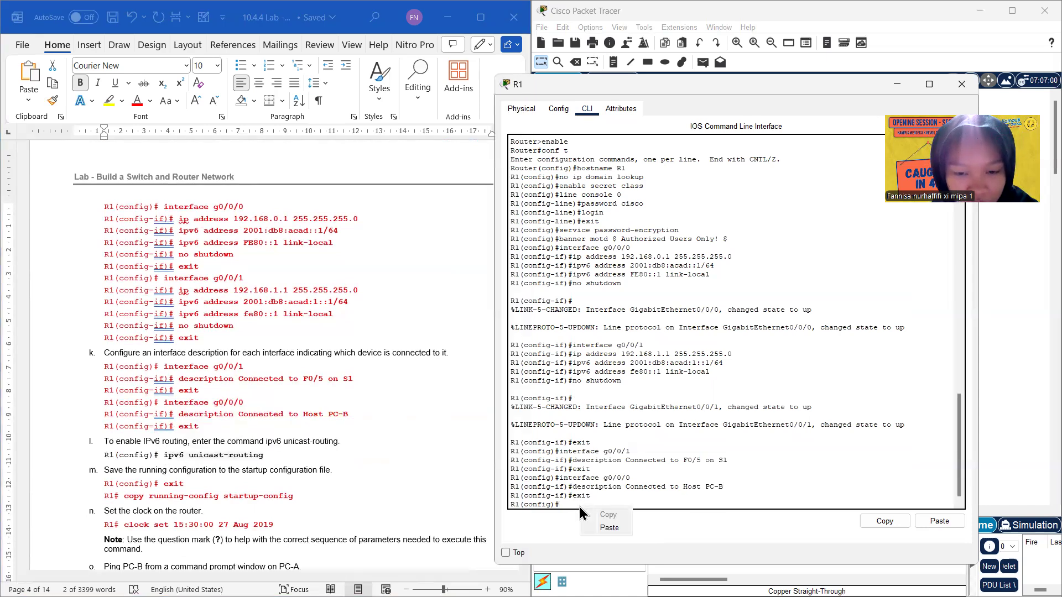
click(611, 530)
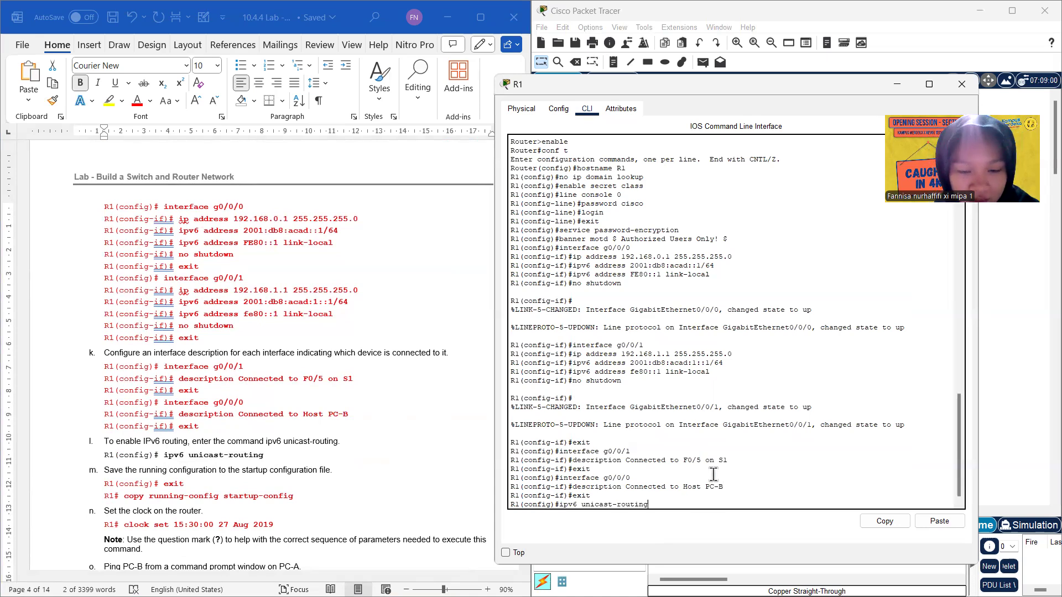
key(Return)
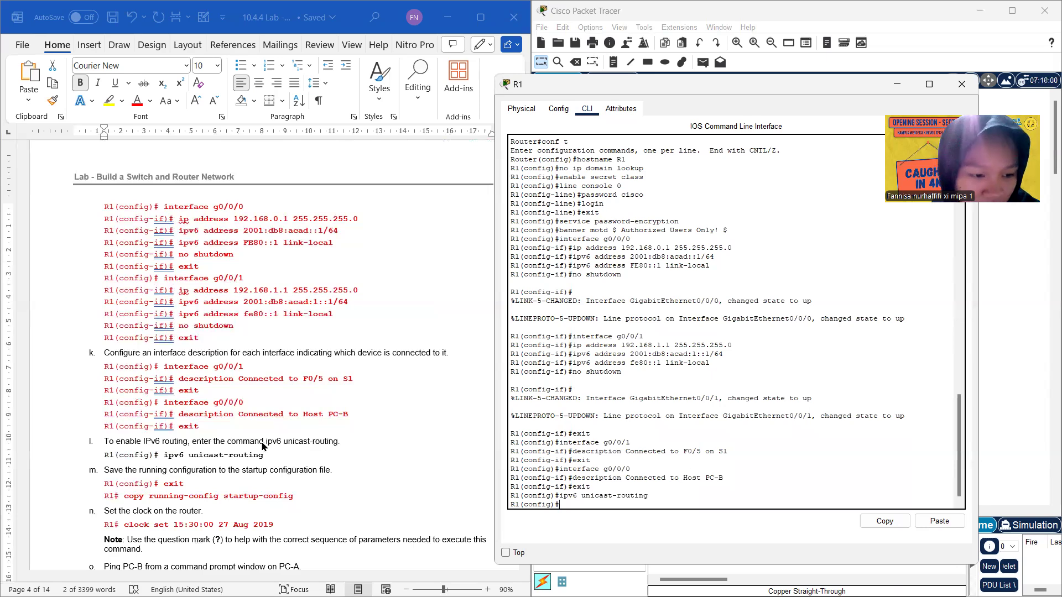
Step: Exit R1's global configuration mode to return to the privileged EXEC prompt
text(e)
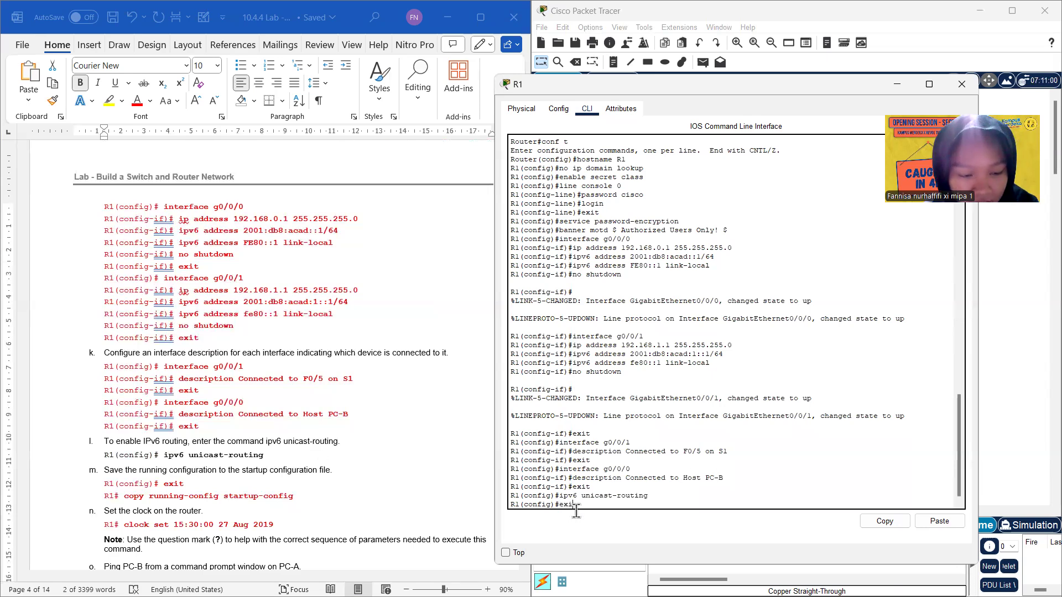
text(xit)
key(Return)
key(Return)
key(Return)
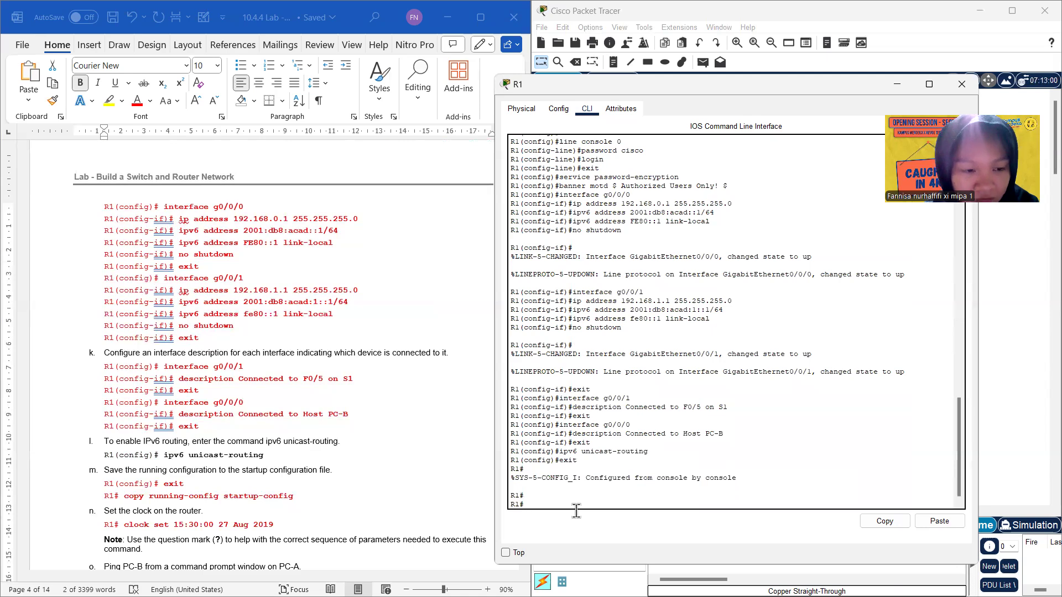
Step: Save R1's configuration with copy running-config startup-config from the lab document, accepting the default destination filename
click(300, 496)
drag(299, 496, 124, 496)
key(super+c)
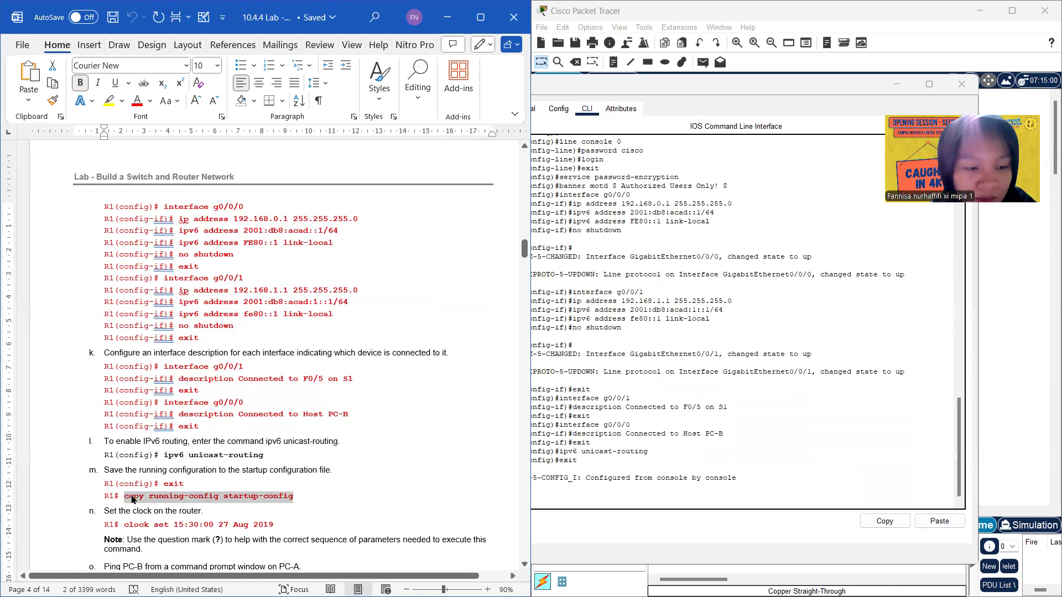
click(546, 504)
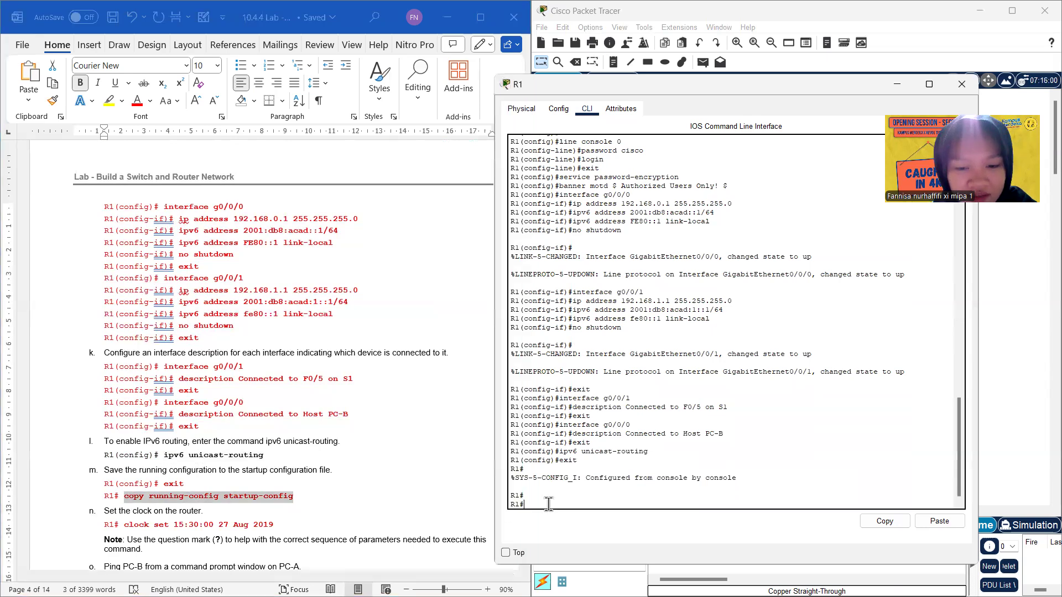
right_click(549, 510)
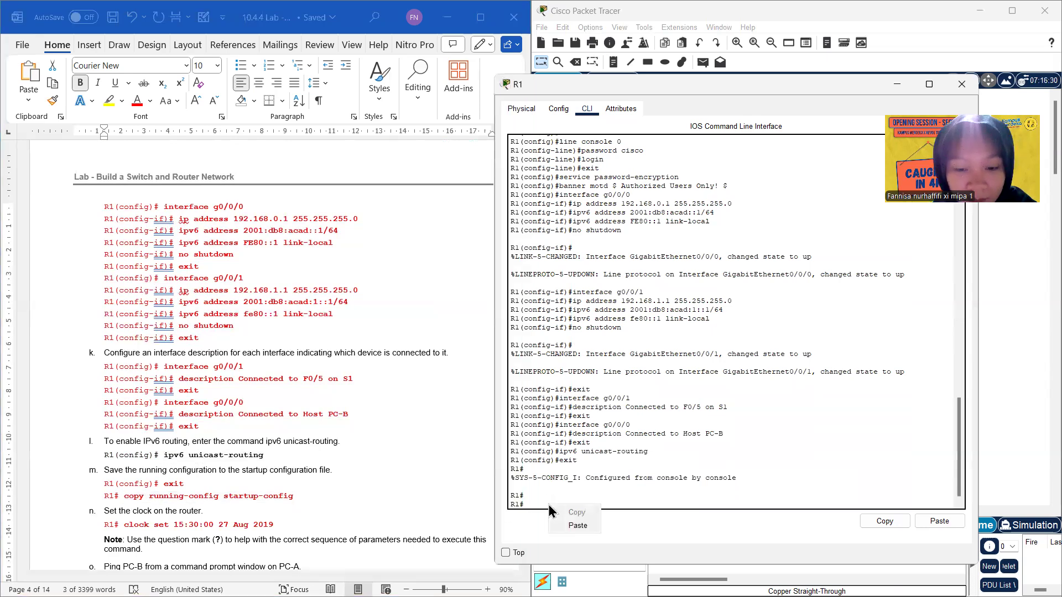
click(577, 525)
key(Return)
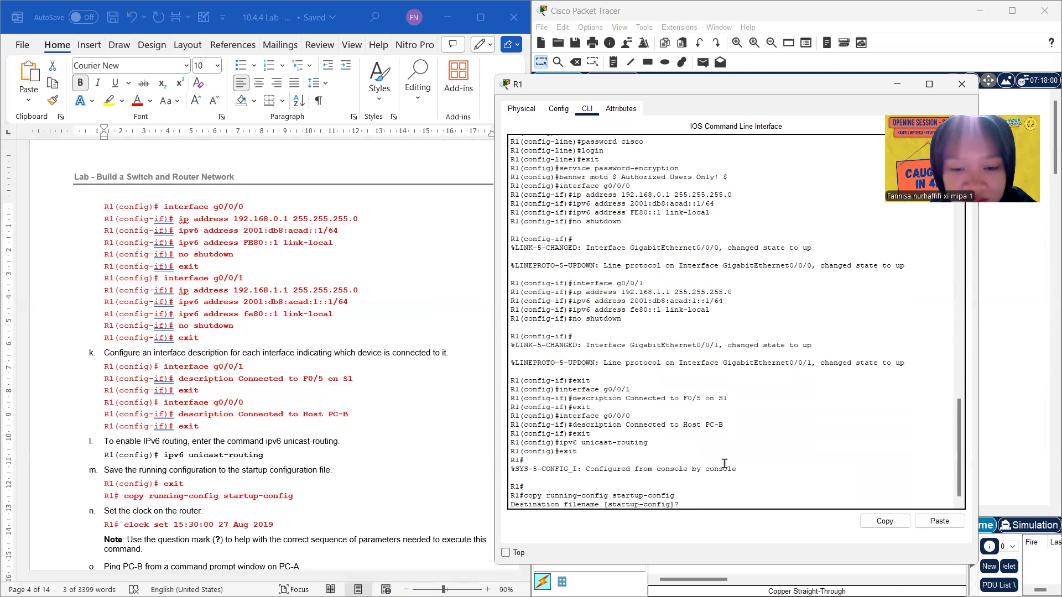
key(Return)
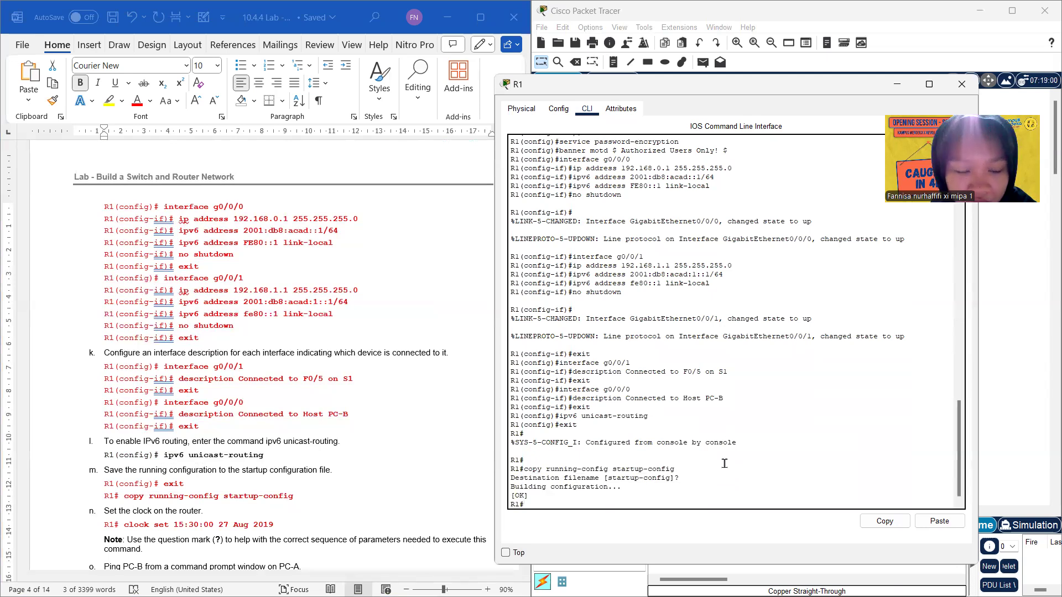
Step: Set R1's clock with the clock set 15:30:00 27 Aug 2019 command copied from the lab document
scroll(338, 470, down, 1)
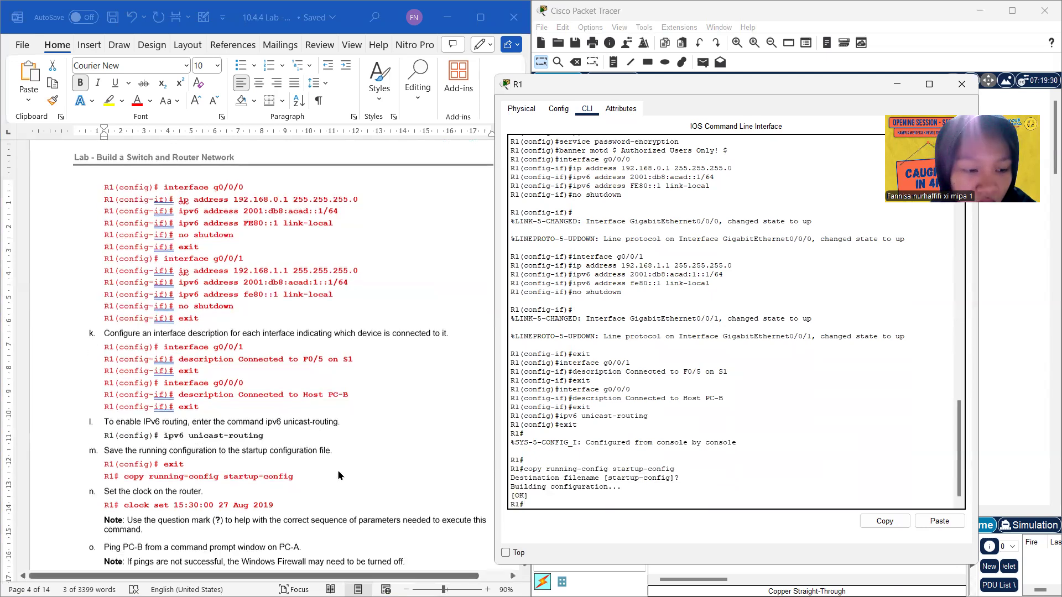
click(272, 501)
drag(275, 502, 135, 505)
key(super+c)
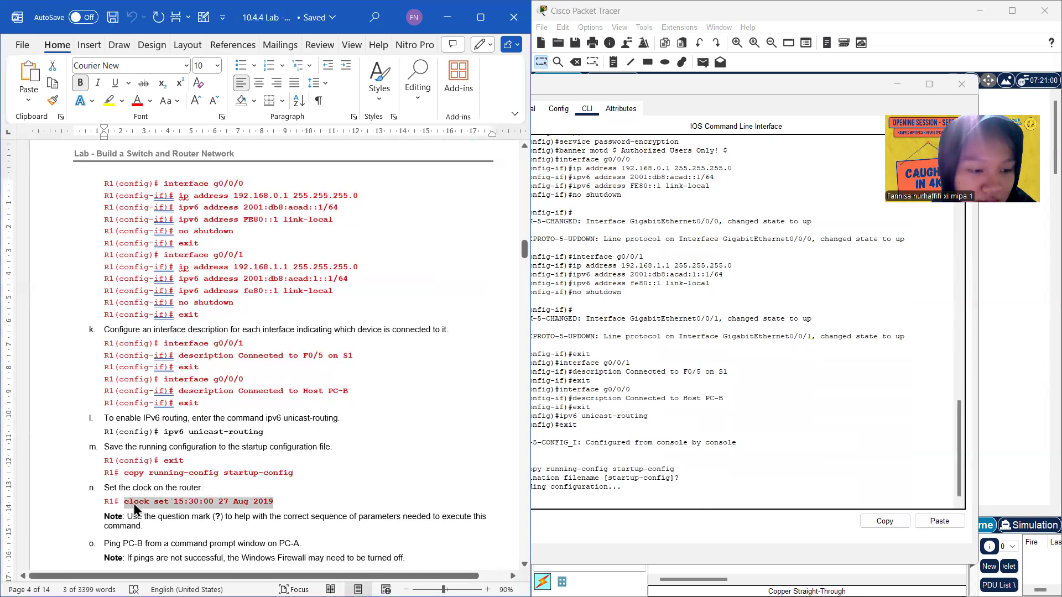
right_click(135, 506)
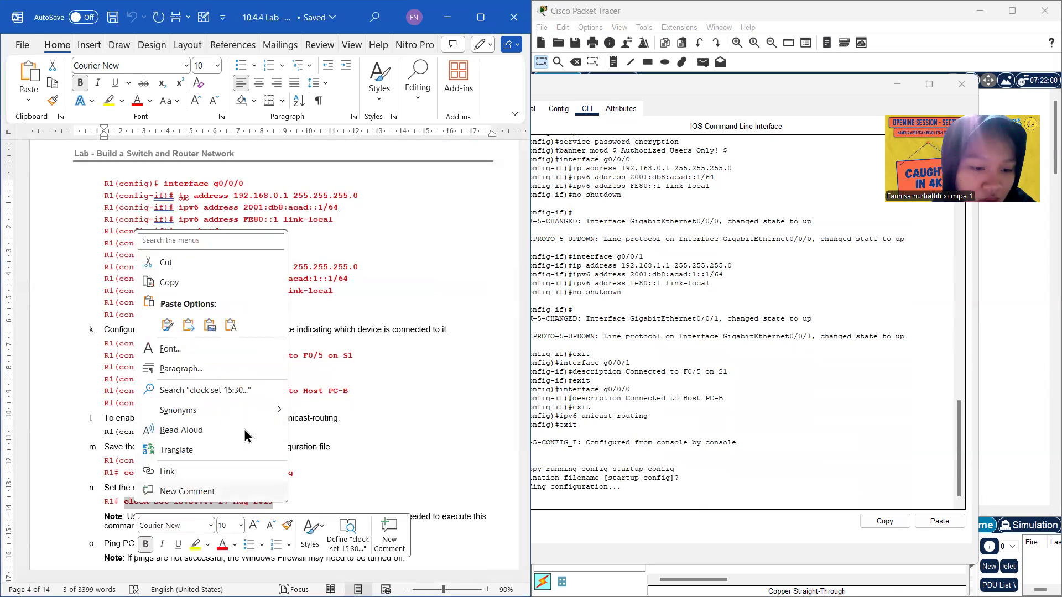
click(190, 282)
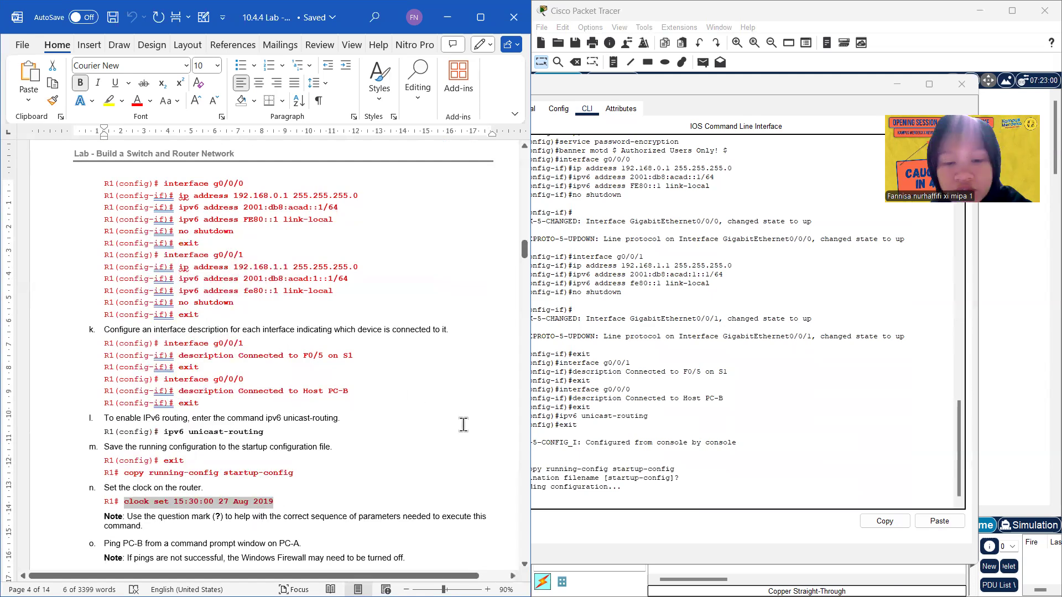
click(553, 498)
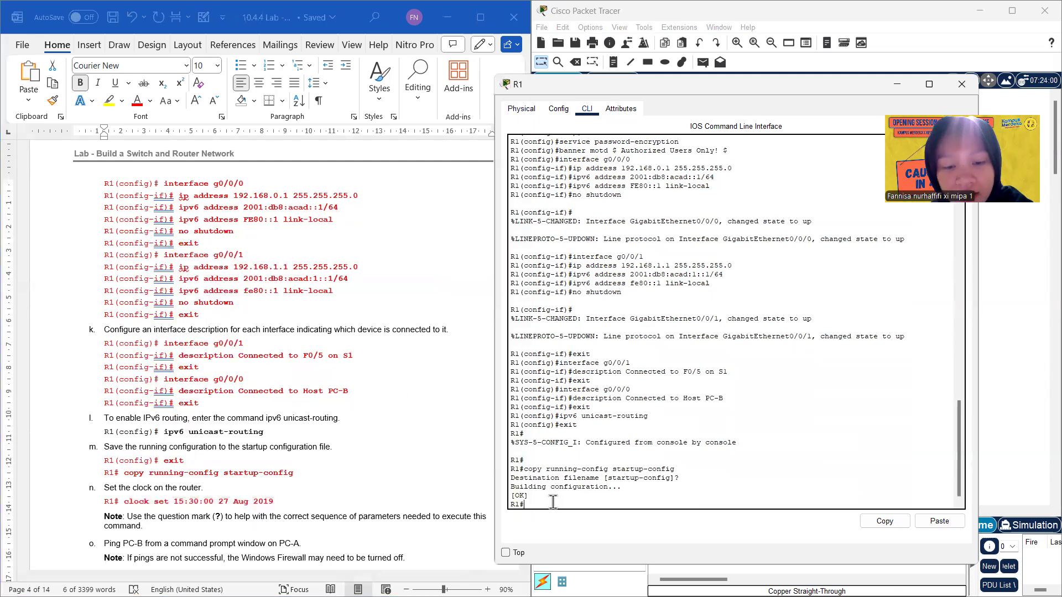
right_click(554, 503)
click(583, 525)
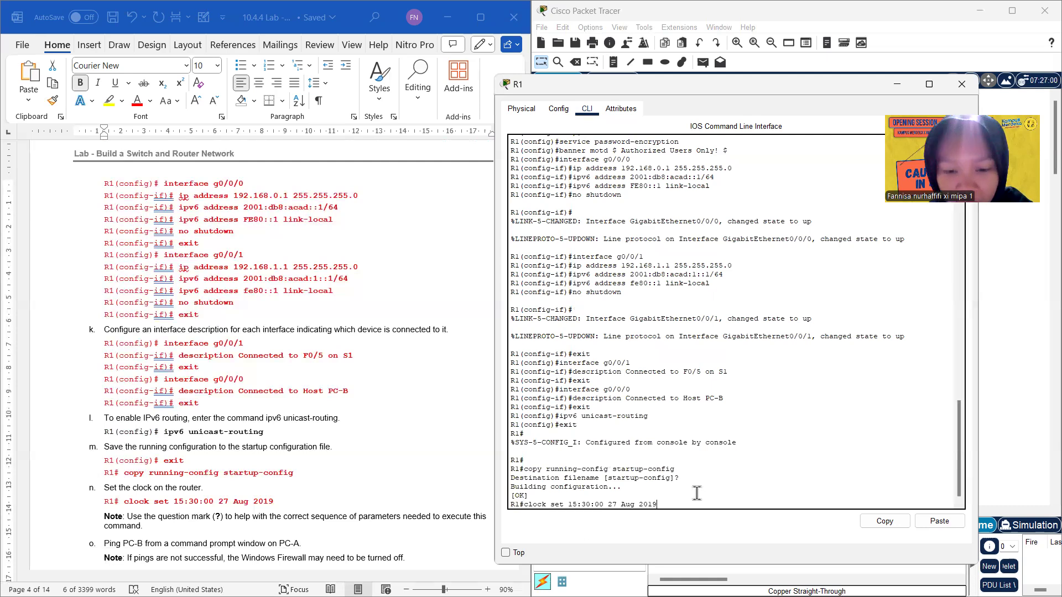
key(Return)
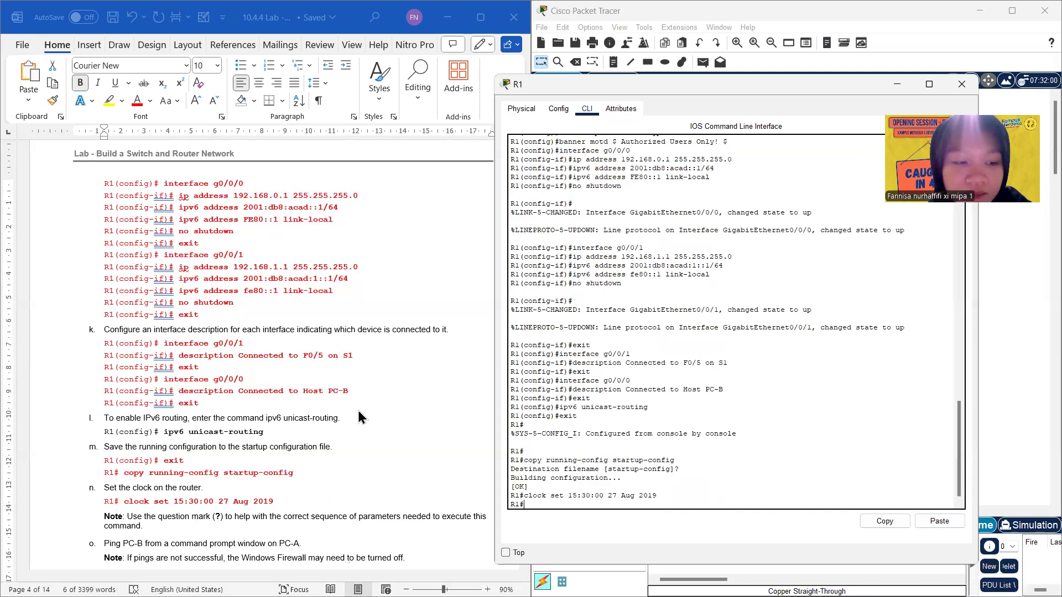
Step: Close R1's window and repeat the ping to 192.168.1.3 from PC-B's command prompt
scroll(358, 418, down, 1)
scroll(359, 417, down, 6)
scroll(358, 418, up, 4)
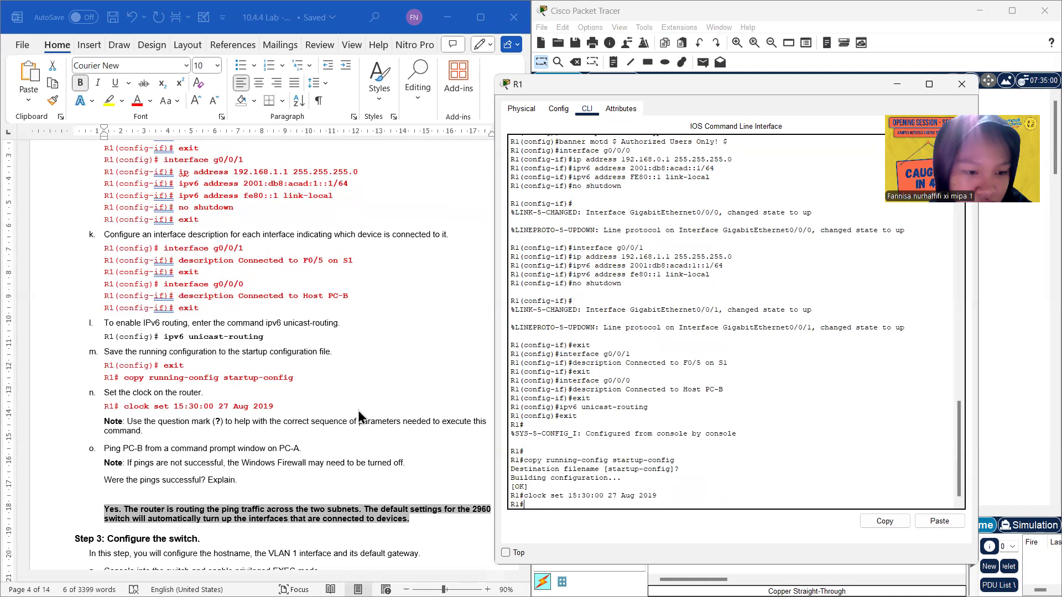
scroll(358, 418, down, 1)
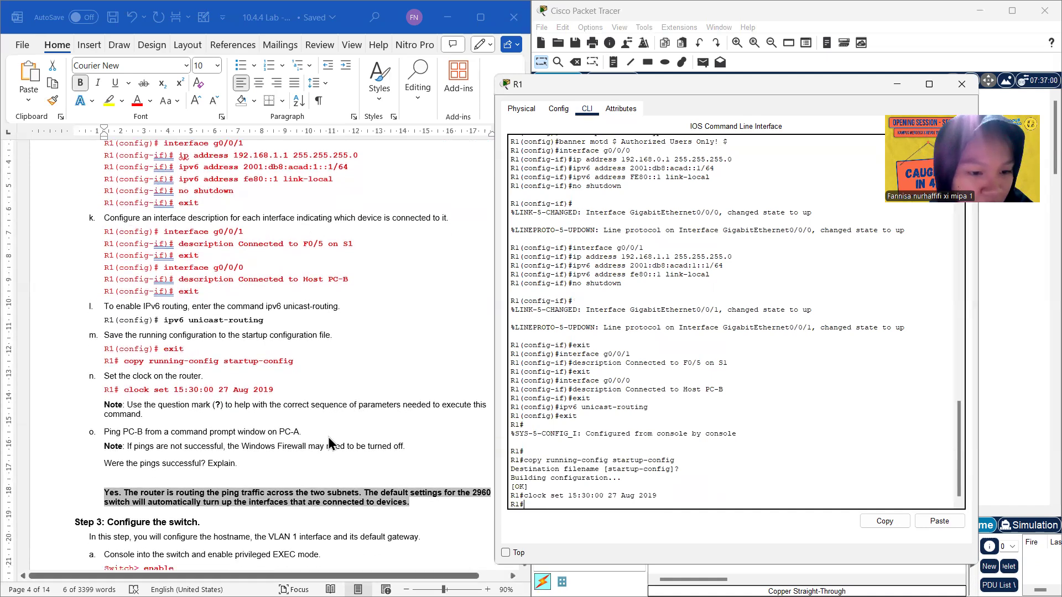
click(960, 86)
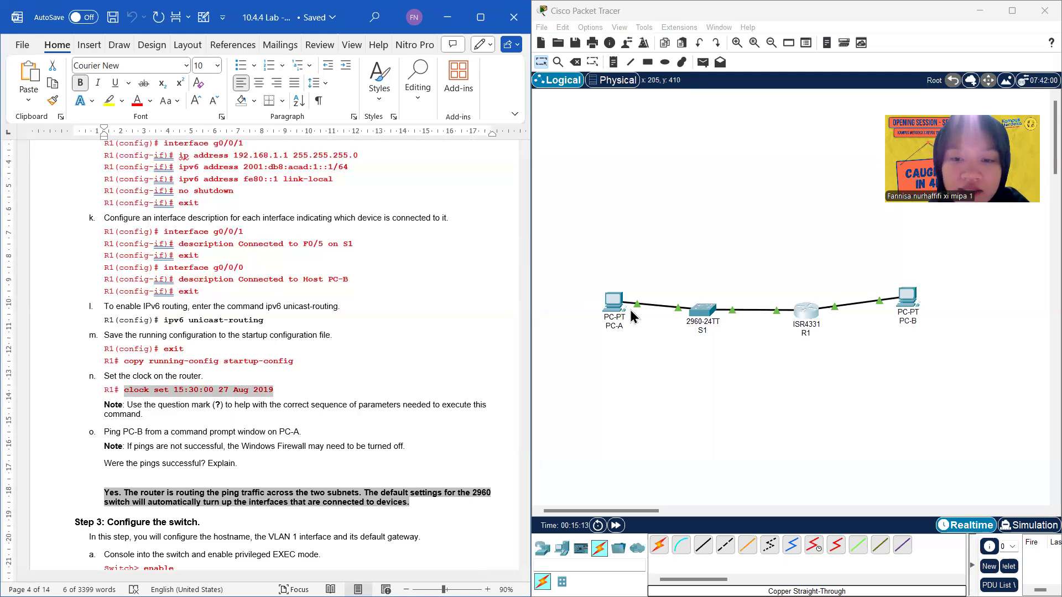
click(191, 404)
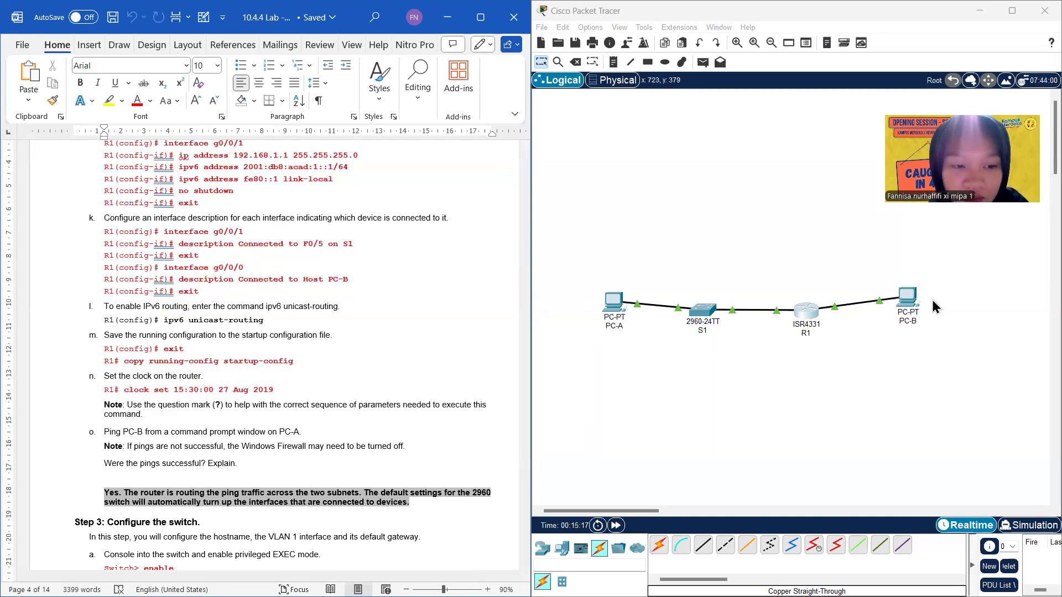
click(910, 301)
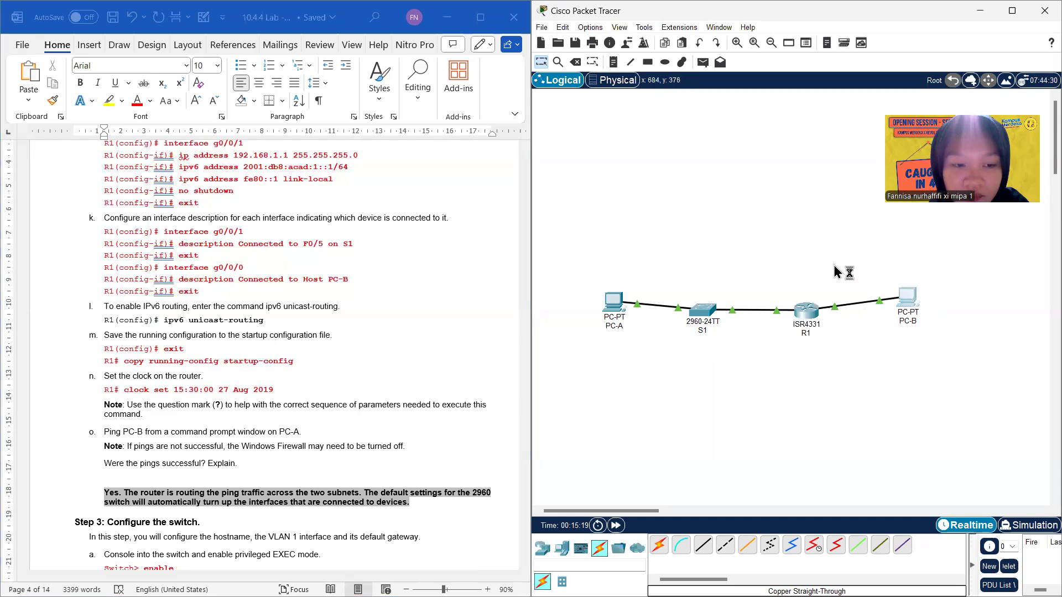
click(705, 182)
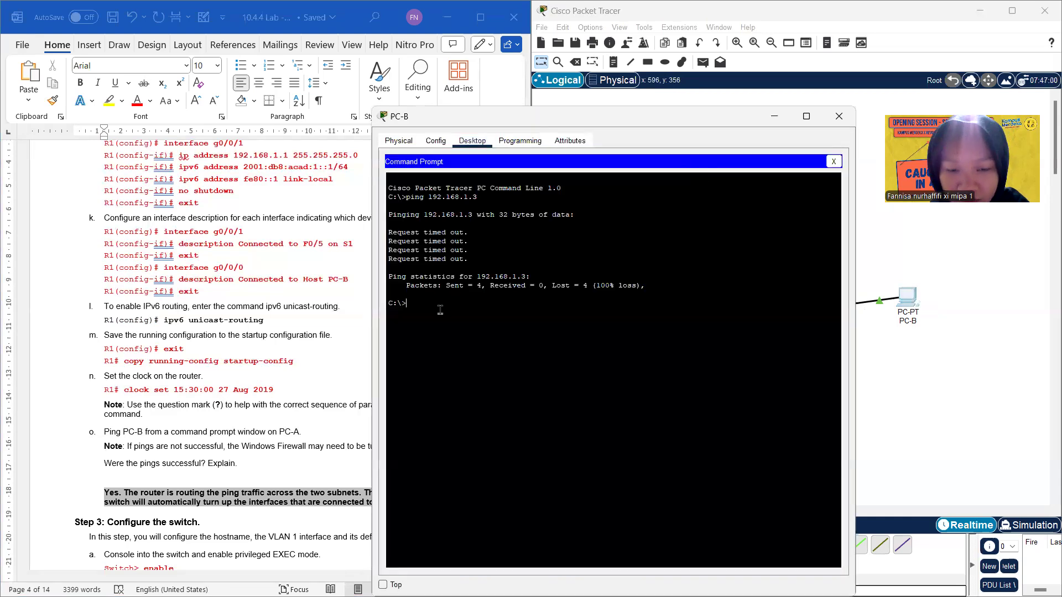
key(Up)
key(Return)
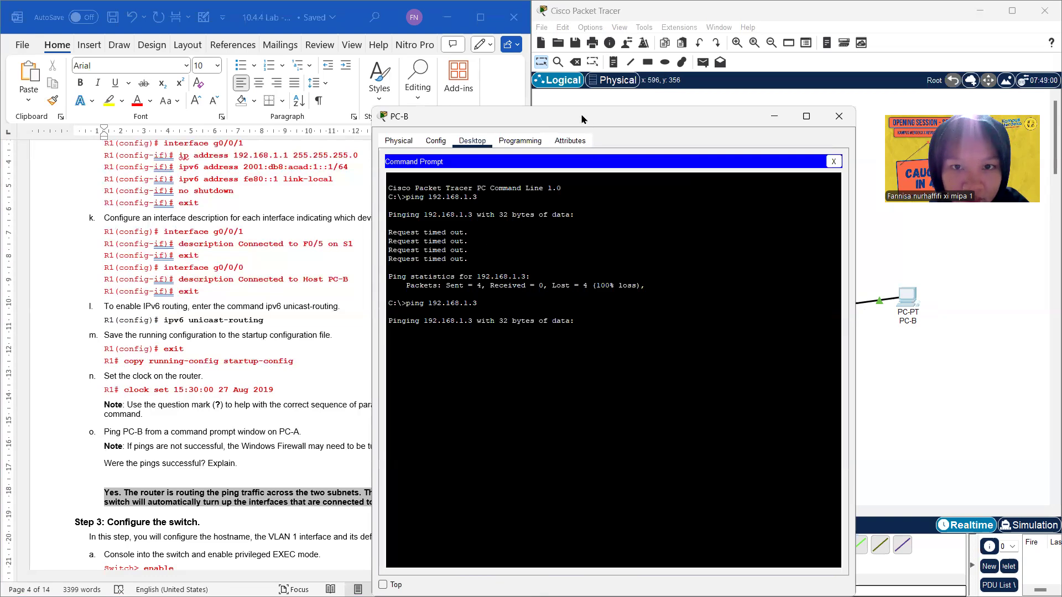
drag(581, 118, 717, 100)
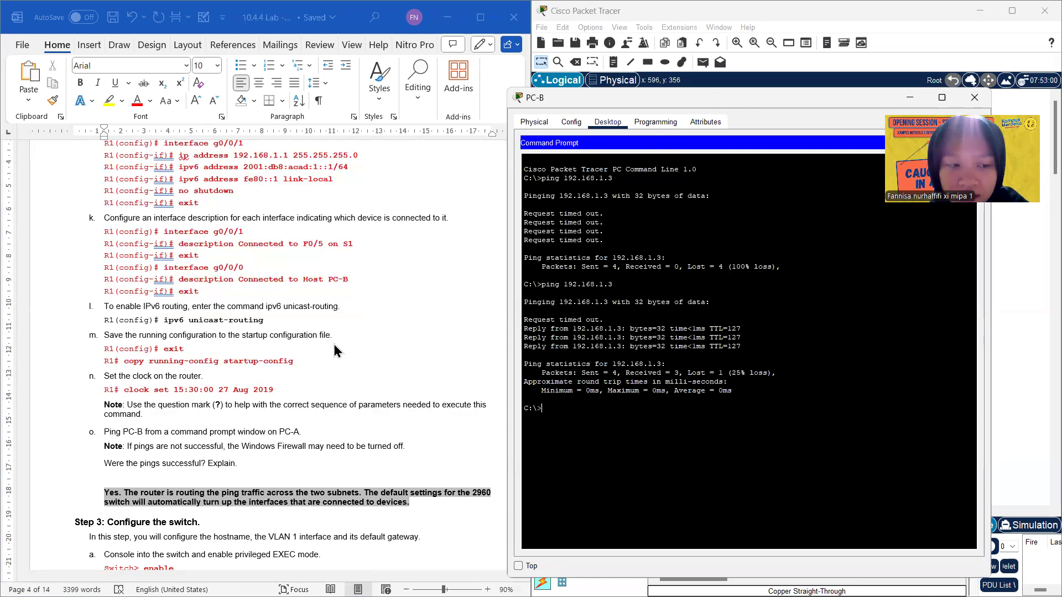
Step: Close PC-B's window and open the command line interface of switch S1 beside the lab document
scroll(319, 348, down, 2)
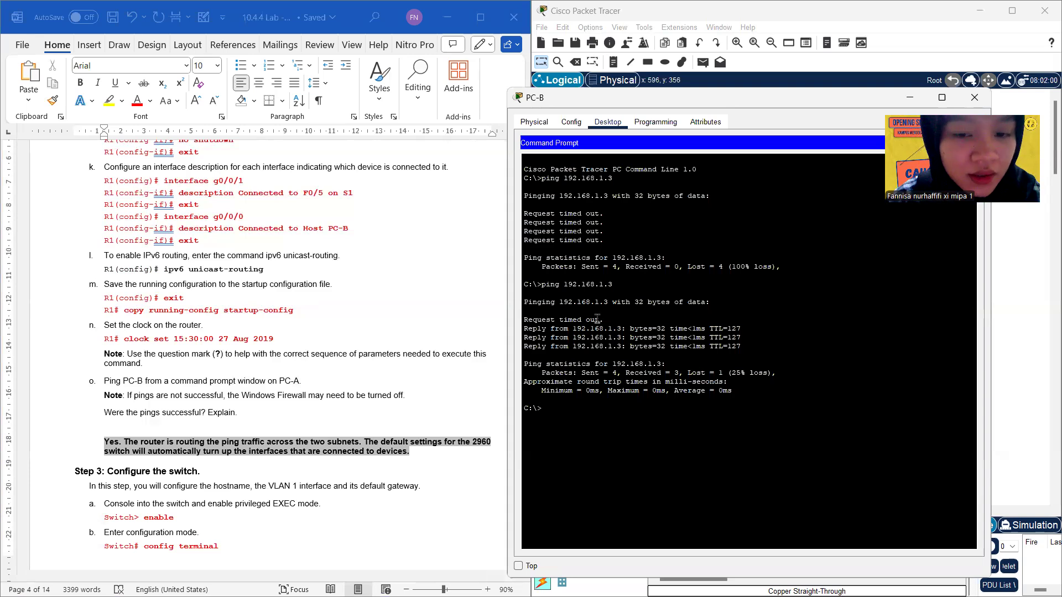
scroll(366, 281, down, 4)
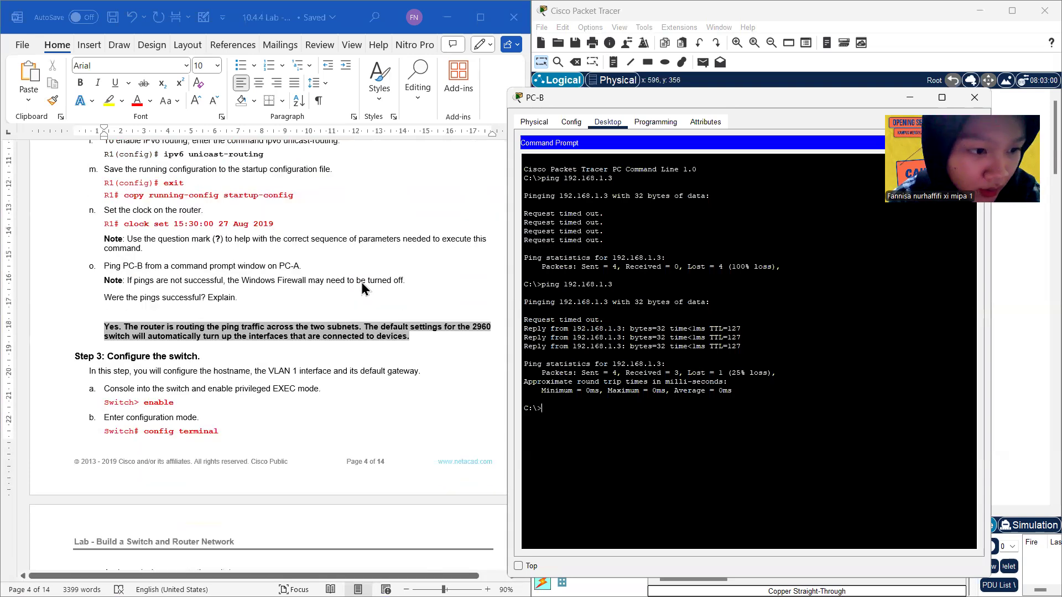
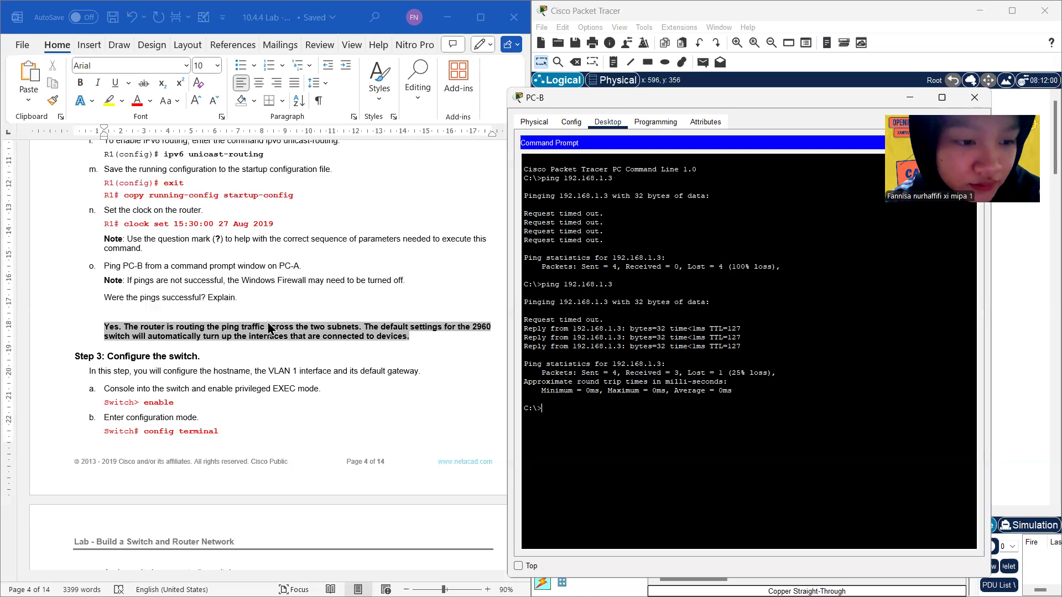
scroll(290, 344, down, 1)
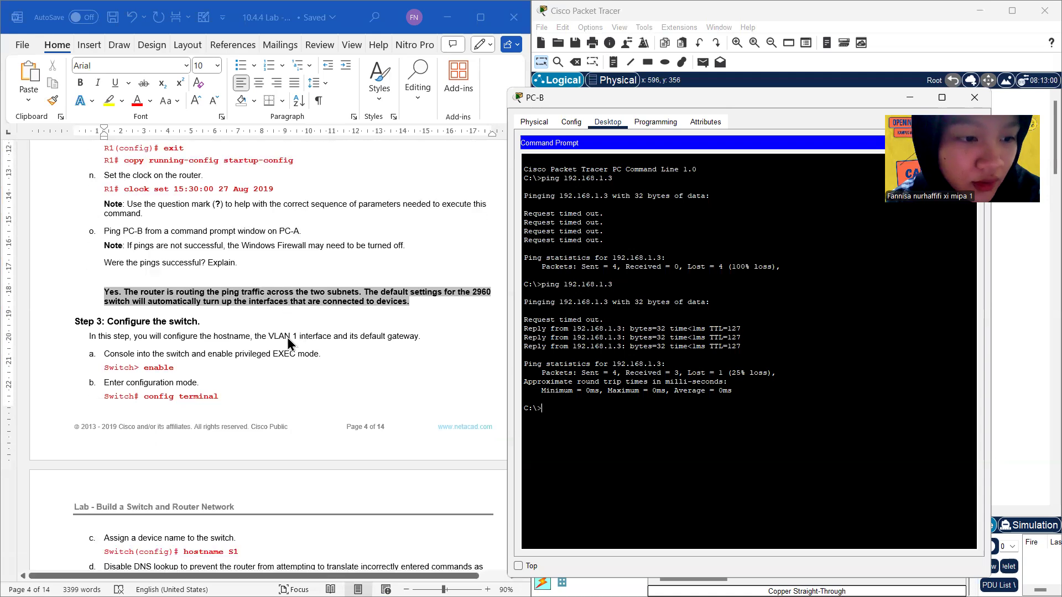
scroll(290, 344, down, 1)
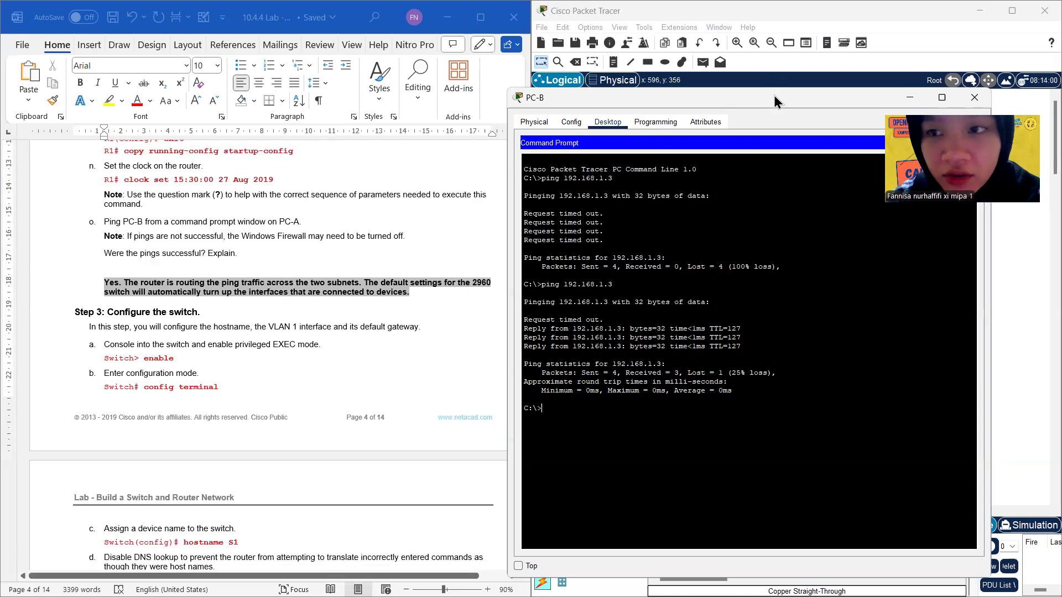
click(963, 99)
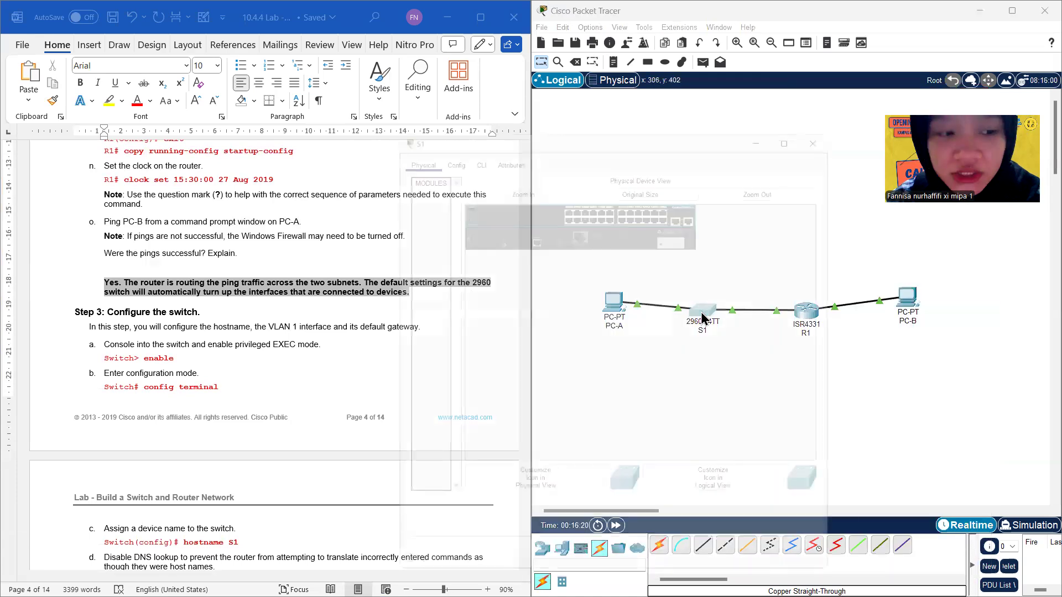
click(701, 317)
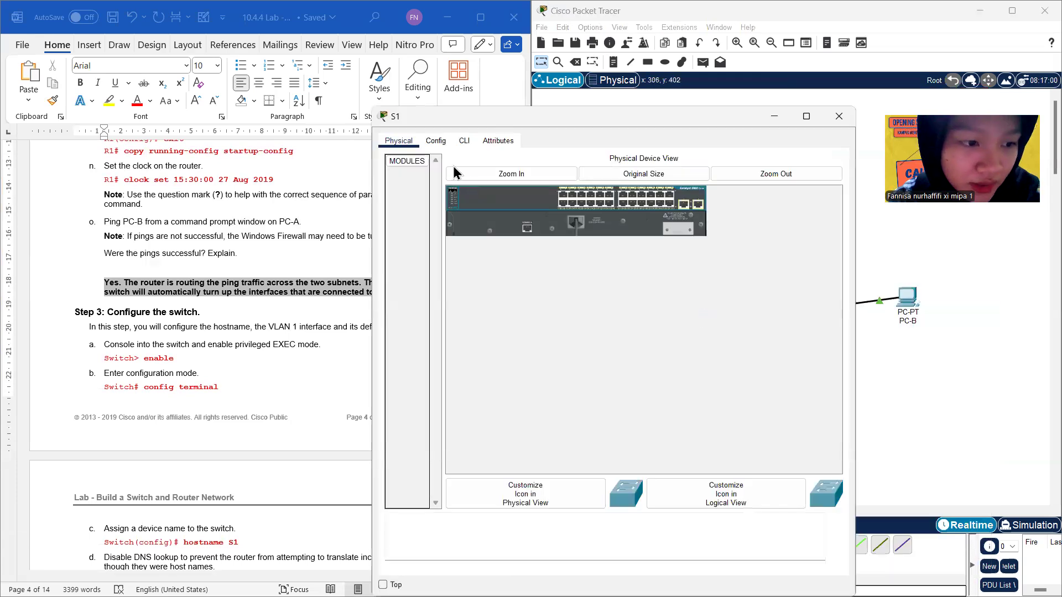
click(466, 143)
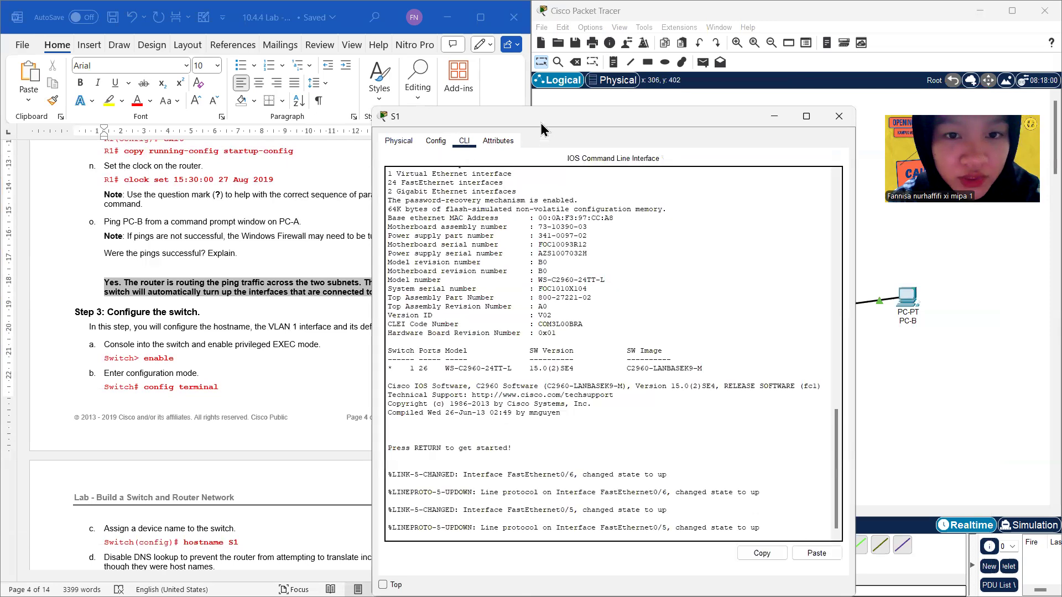
drag(555, 121, 704, 85)
Step: Enter privileged EXEC mode with enable and global configuration mode with conf t on the switch
key(Return)
text(enable)
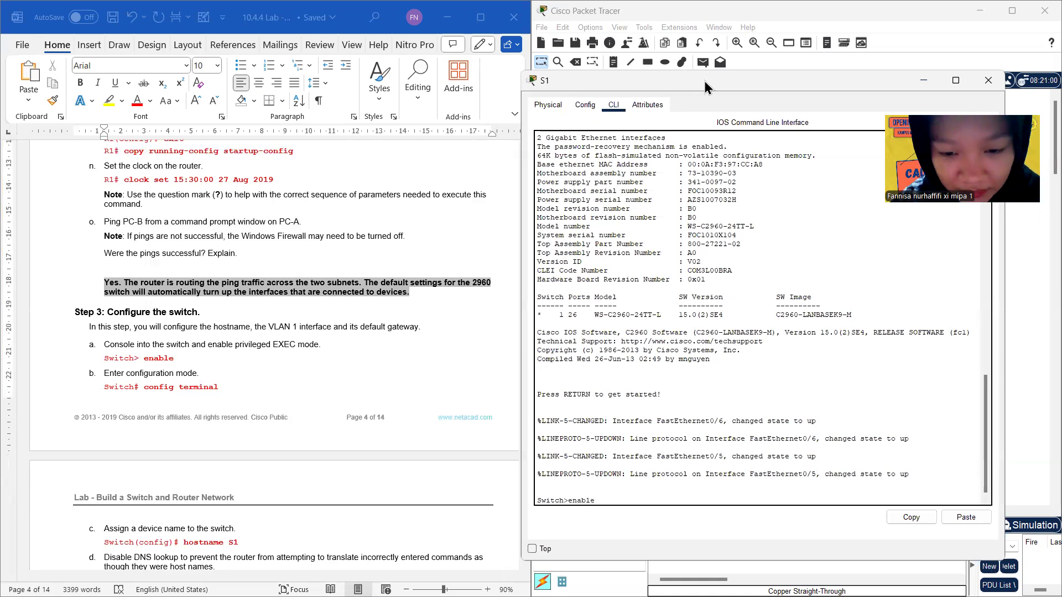
key(Return)
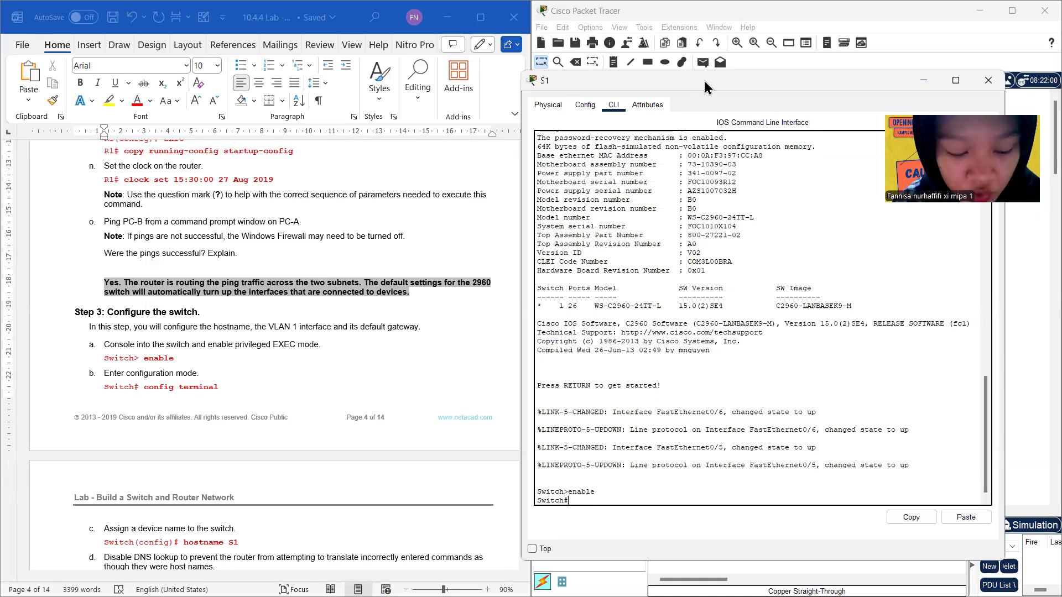
text(conf t)
key(Return)
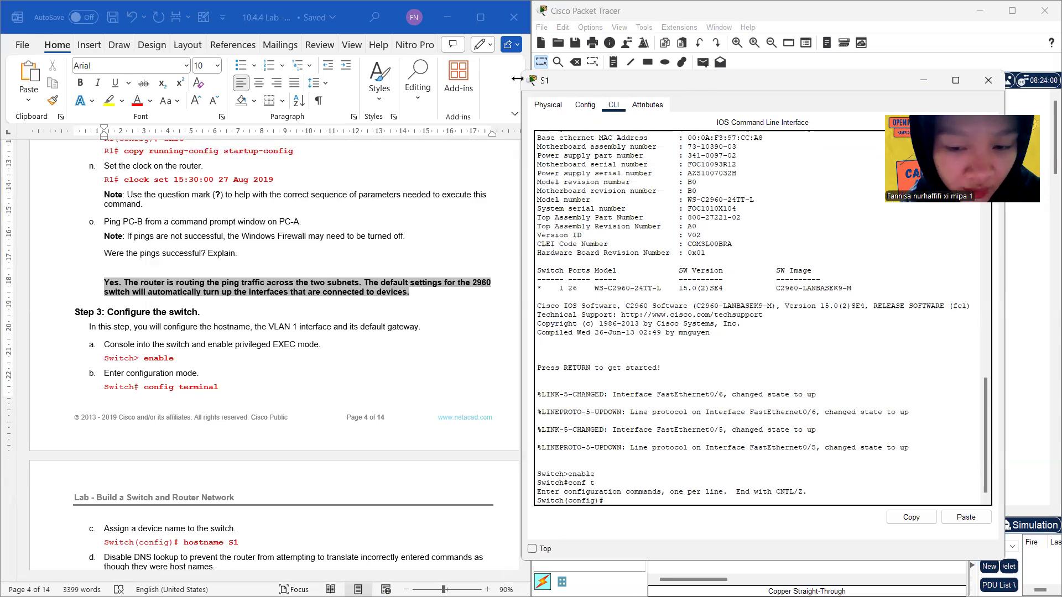
Step: Assign the device name S1 to the switch with the hostname command
scroll(450, 272, down, 3)
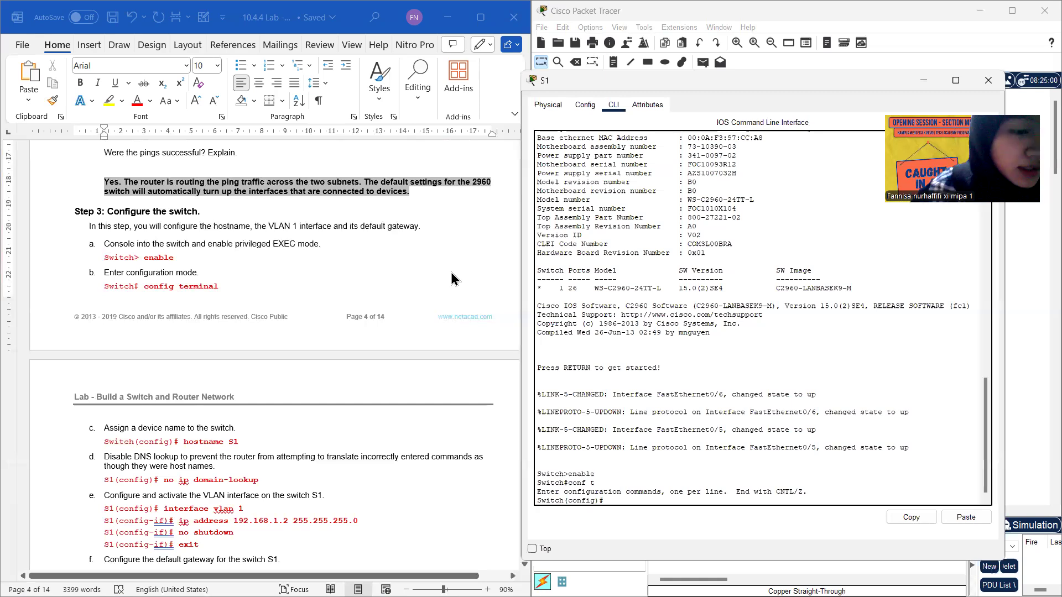
scroll(450, 272, down, 1)
text(hose)
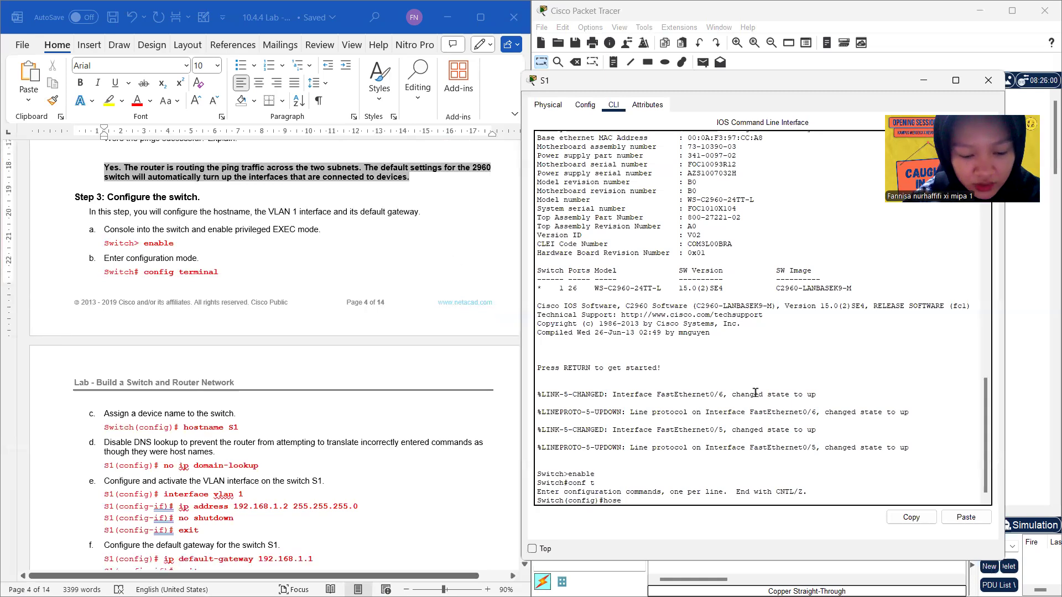
key(BackSpace)
text(tname S1)
key(Return)
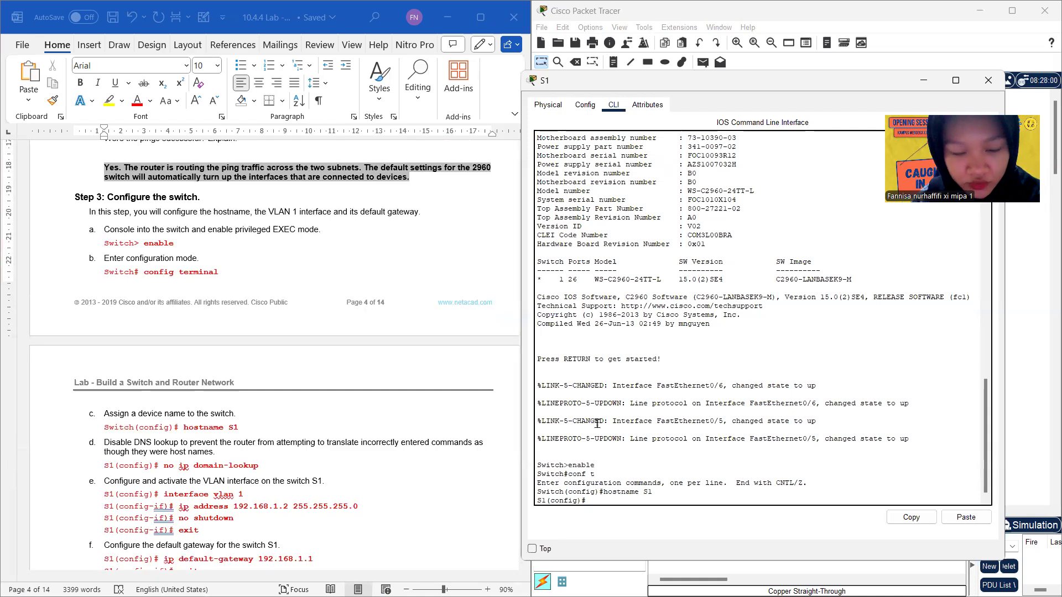
Step: Try to disable DNS lookup on S1 by entering noo ip domain-lookup
scroll(391, 421, down, 1)
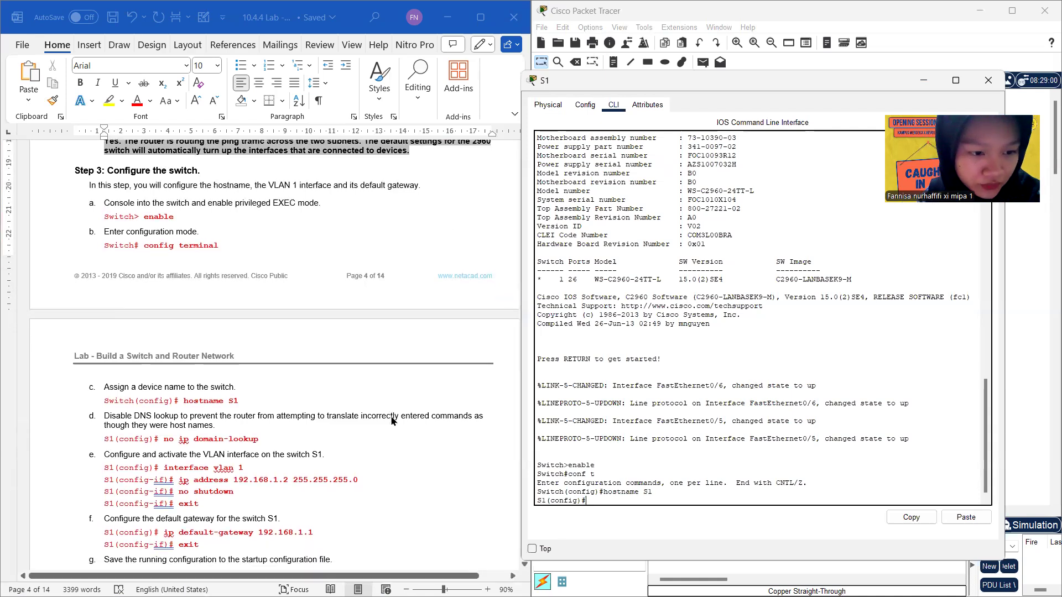
scroll(391, 420, down, 4)
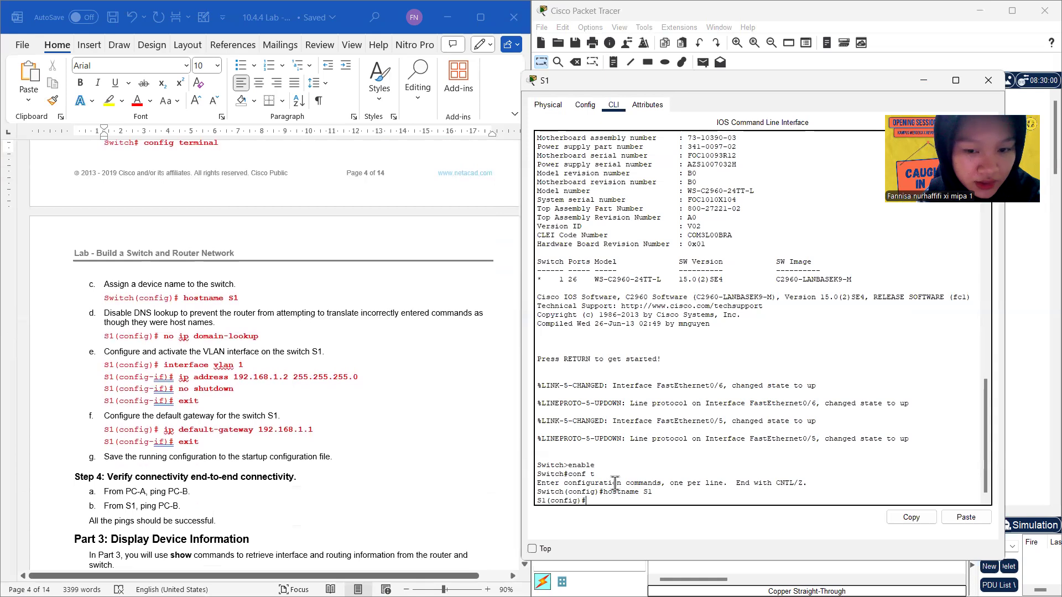
text(noo ip domain-lo)
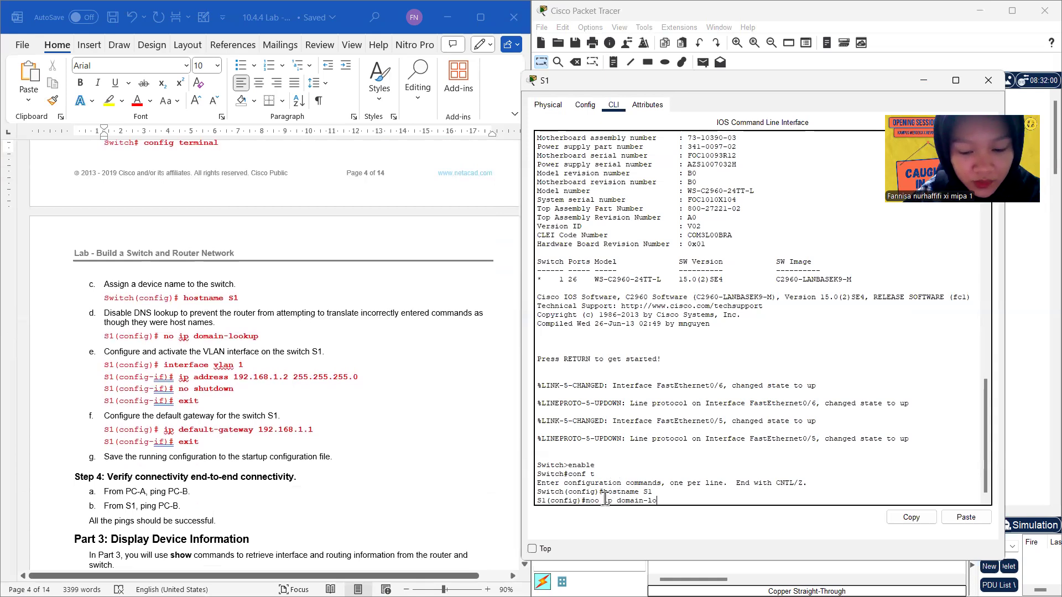
text(okup)
key(Return)
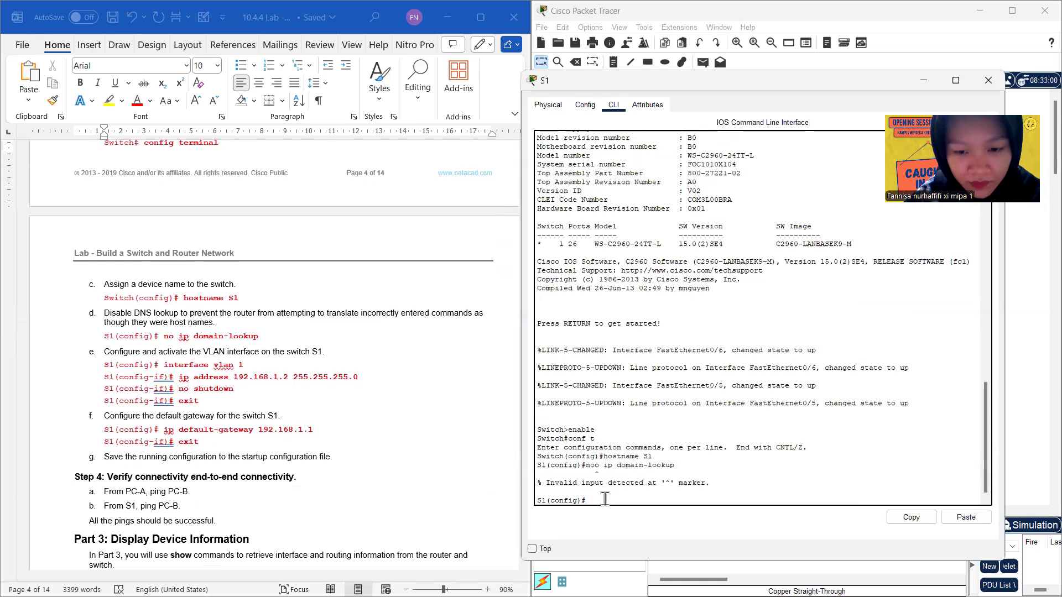
Step: Enter interface configuration mode for VLAN 1 on S1 with interface vlan 1
text(inte)
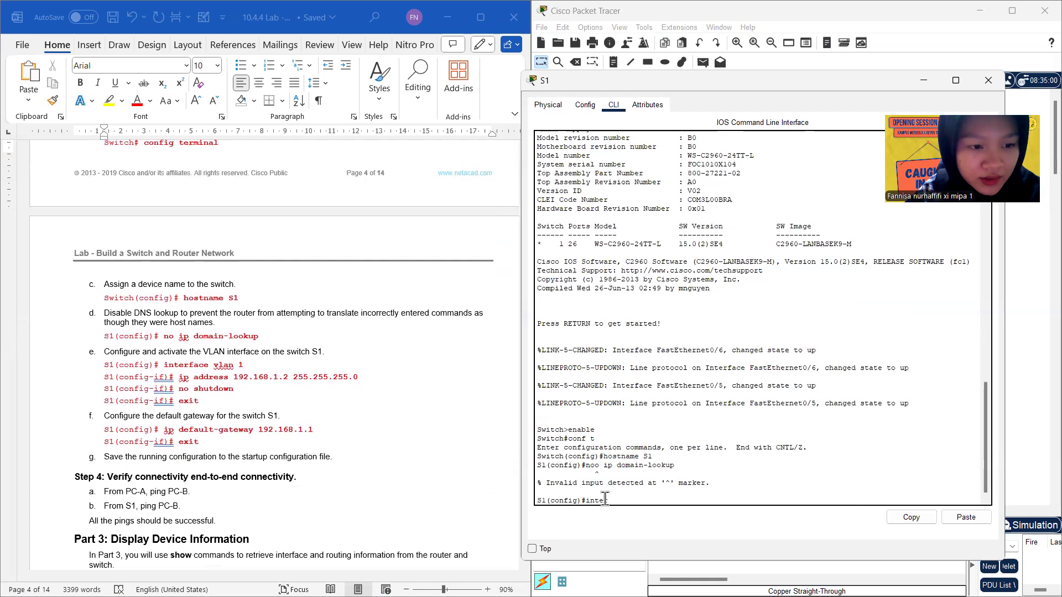
text(rface V)
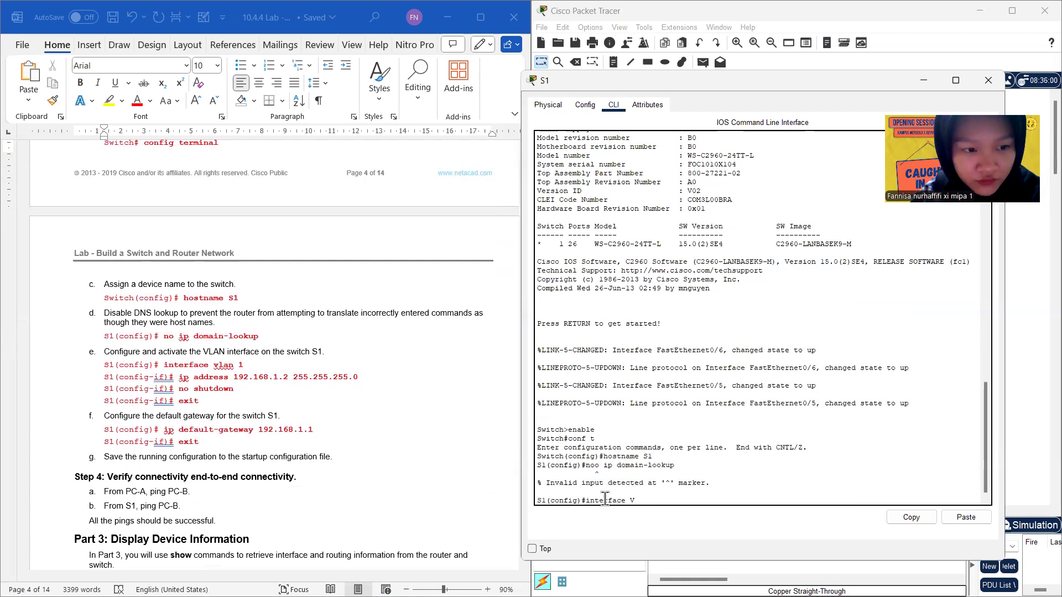
key(BackSpace)
text(vlan 1)
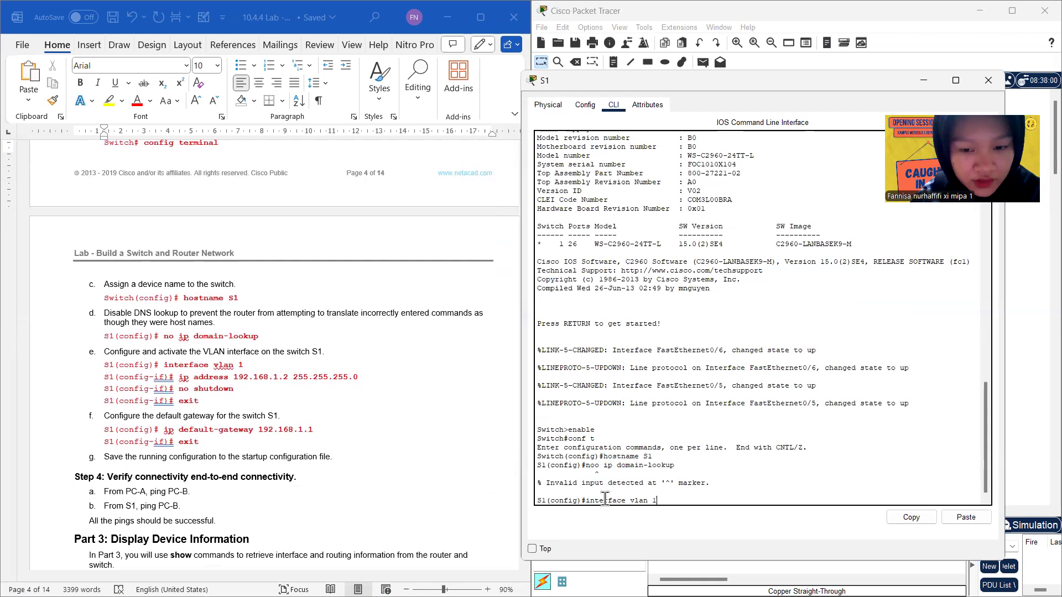
key(Return)
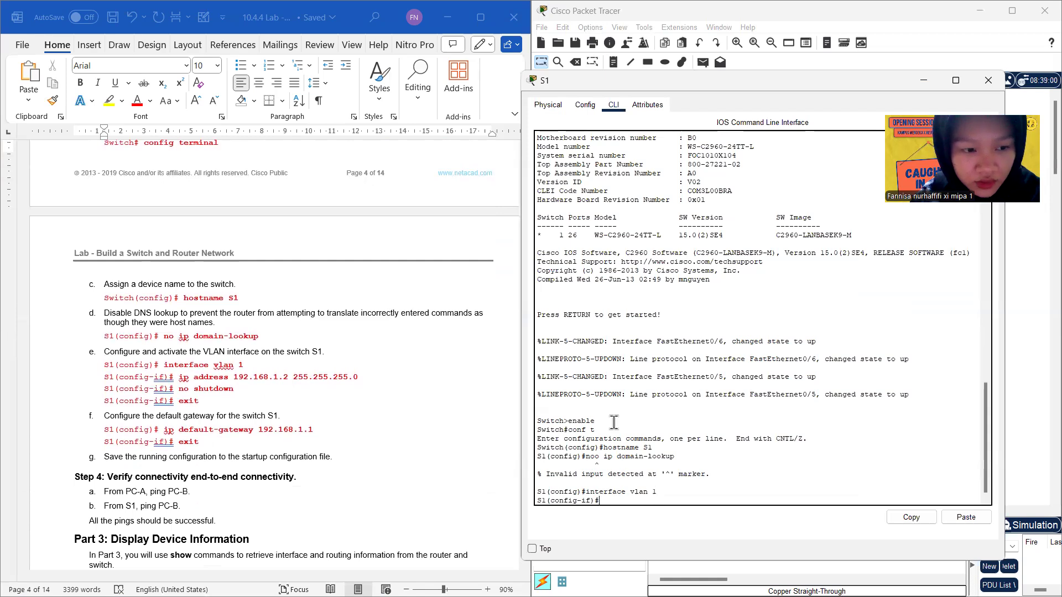
Step: Assign IP address 192.168.1.2 with mask 255.255.255.0 to VLAN 1, copying the ip address command from the lab document
drag(360, 377, 182, 380)
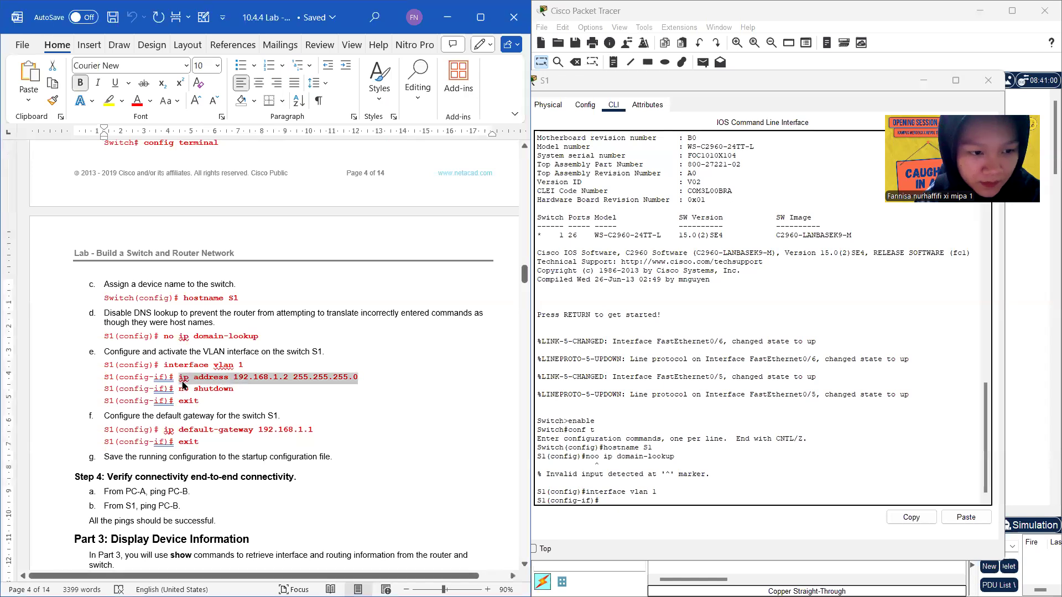
right_click(183, 385)
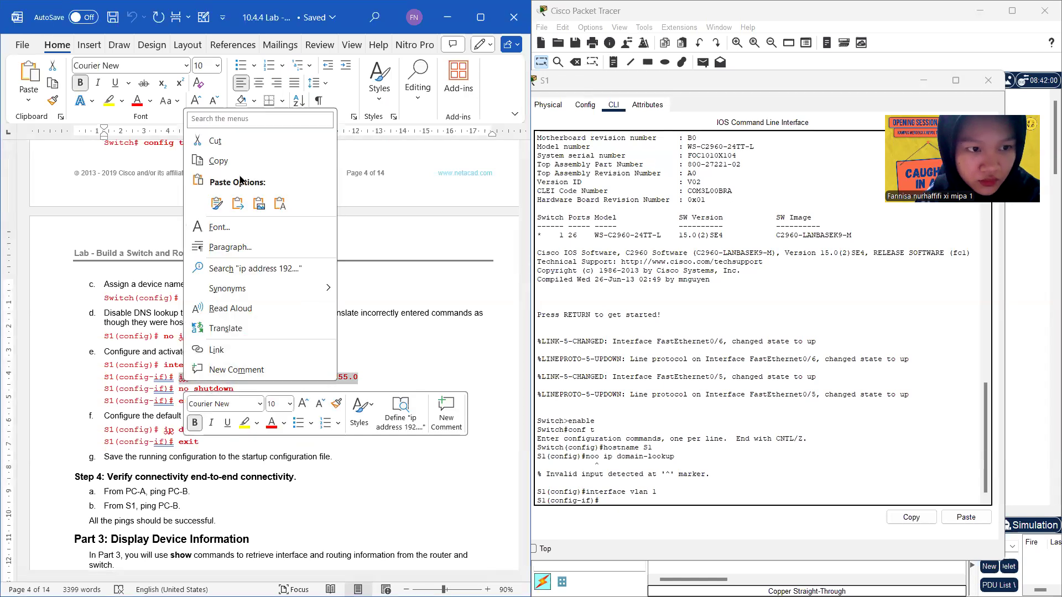
click(249, 161)
right_click(625, 502)
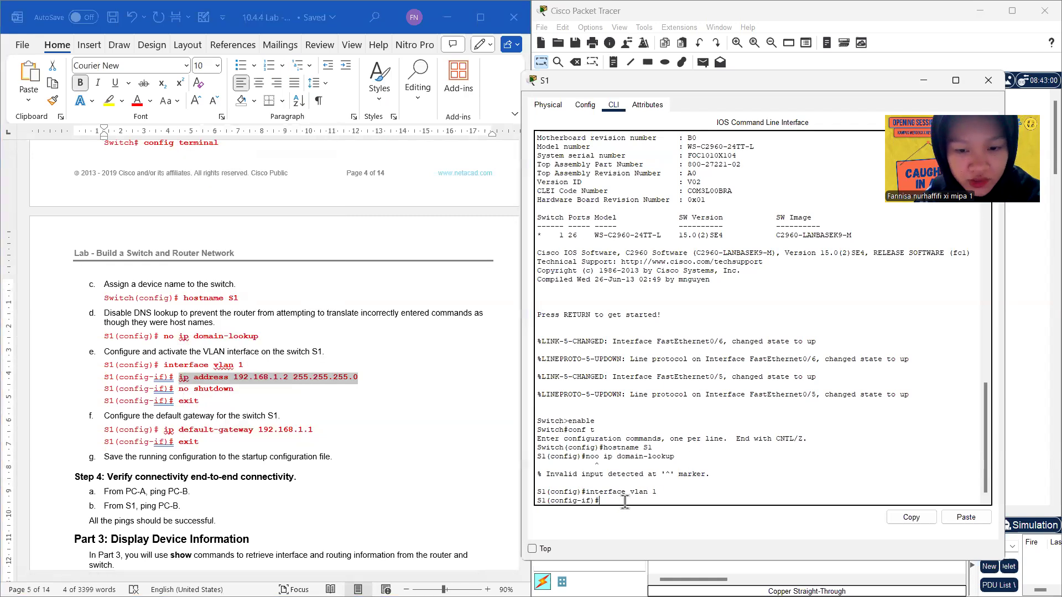
click(659, 526)
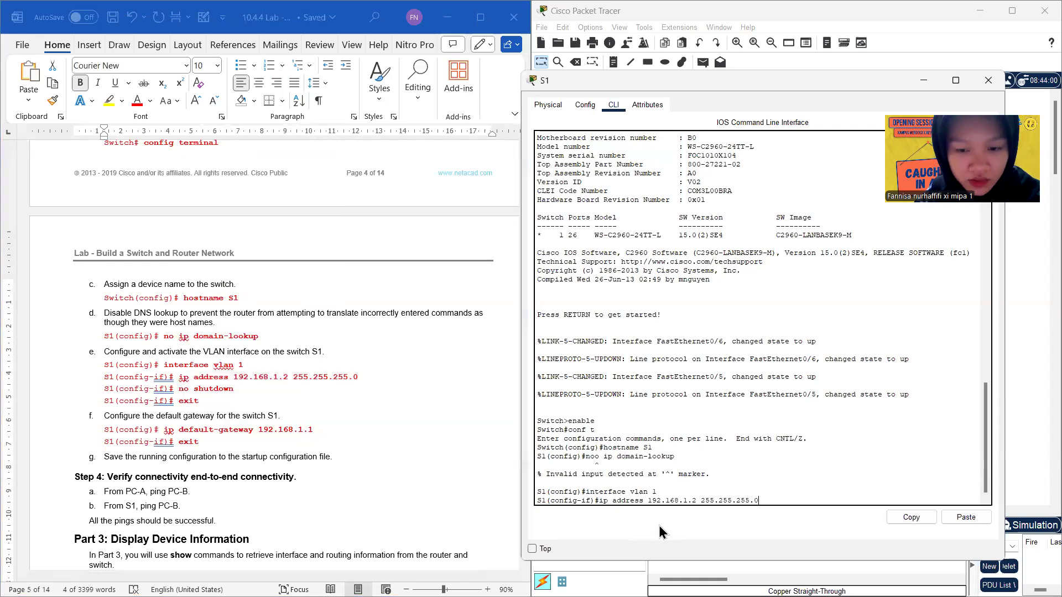
Step: Activate the VLAN 1 interface with no shutdown and leave interface configuration mode with exit
text(no shur)
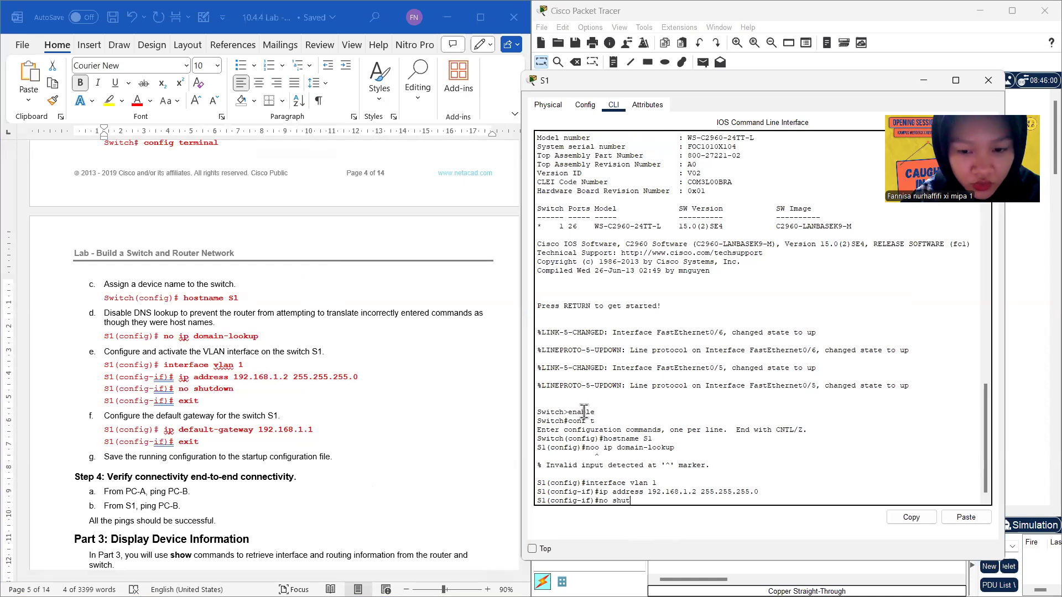
text(down)
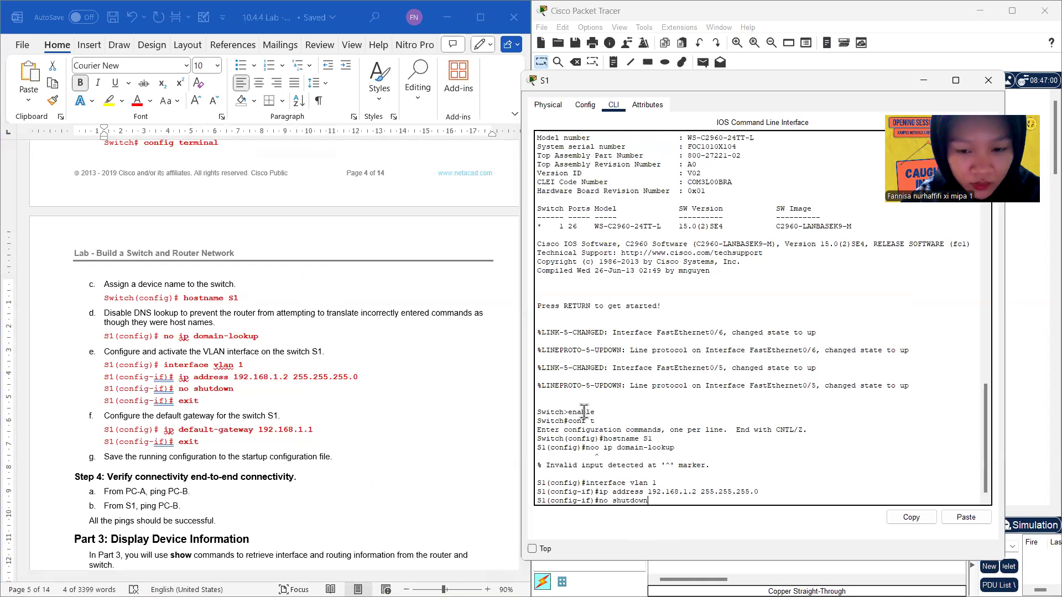
key(Return)
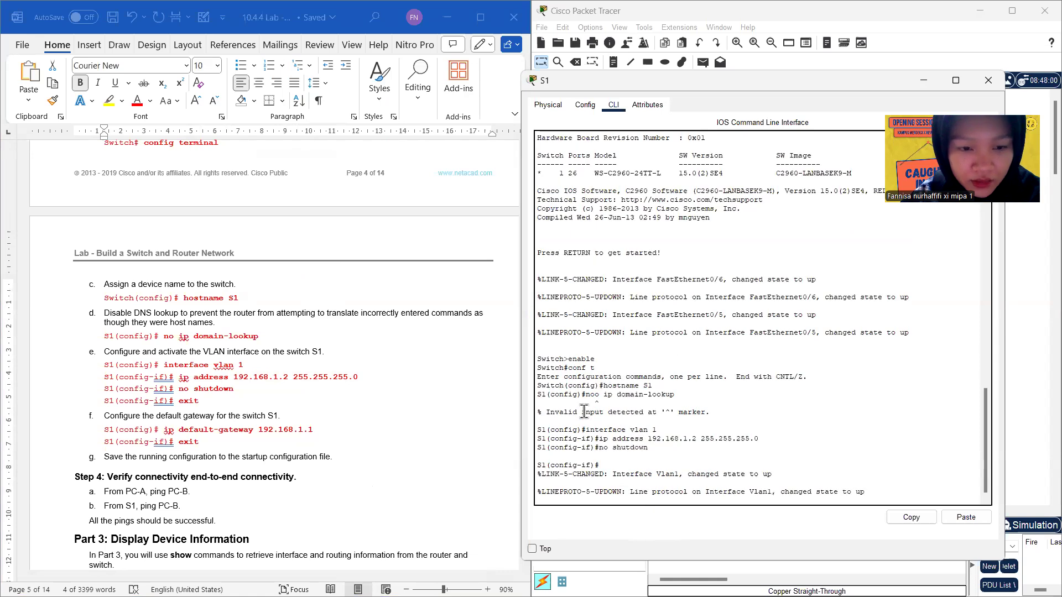
key(Return)
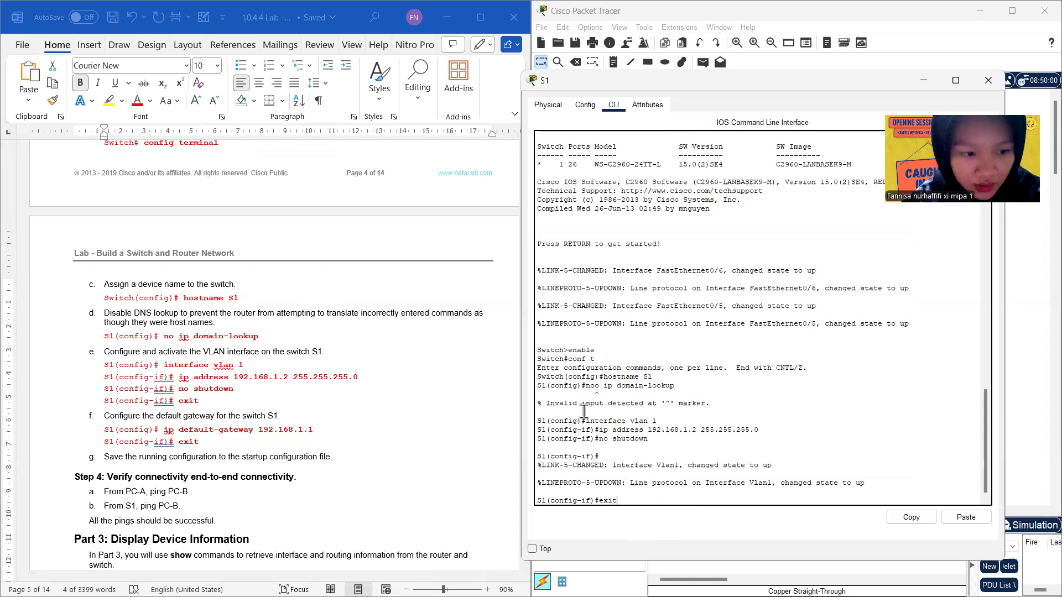
key(Return)
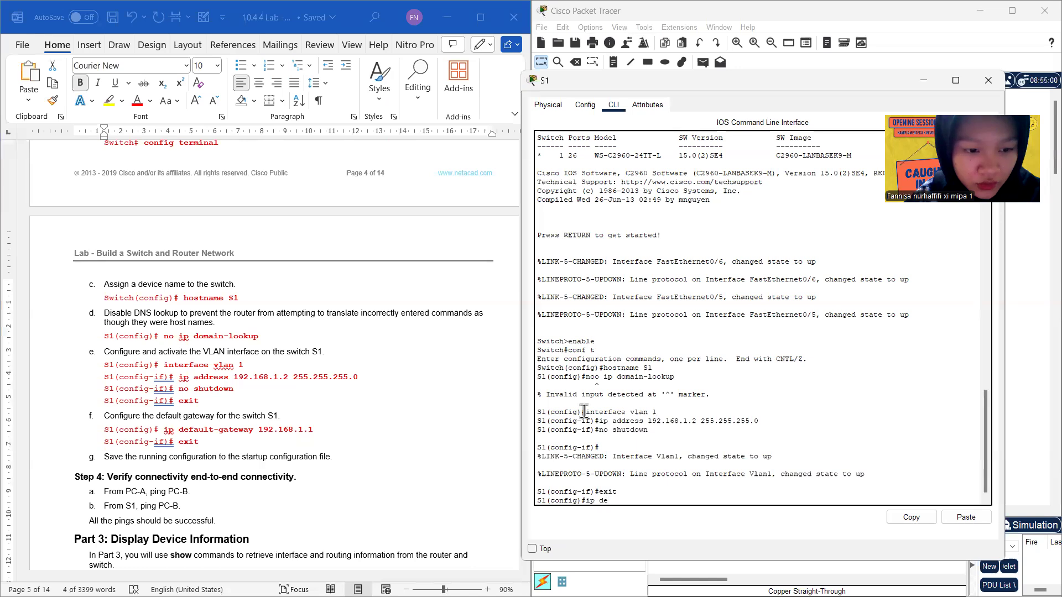
Step: Set S1's default gateway to 192.168.1.1 with the ip default-gateway command
text(ga)
key(BackSpace)
text(faut)
text(lt)
text(-gate)
text(way 192.1)
text(68.1.)
text(1)
key(Return)
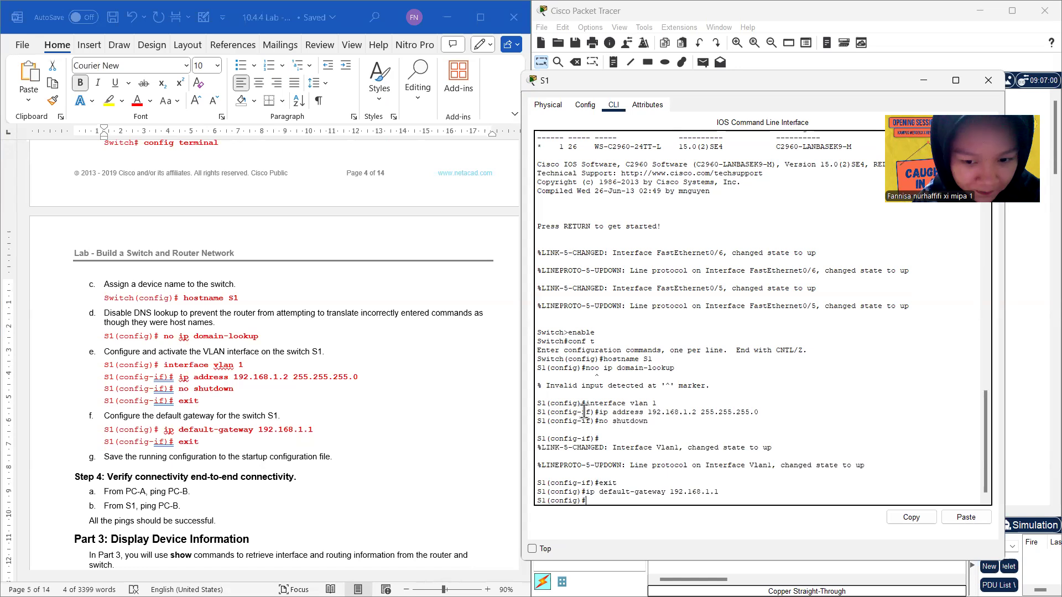
Step: Enter ip default-gateway 192.168.1.1 on S1 once more, using the command copied from the lab document
click(316, 431)
drag(316, 431, 170, 431)
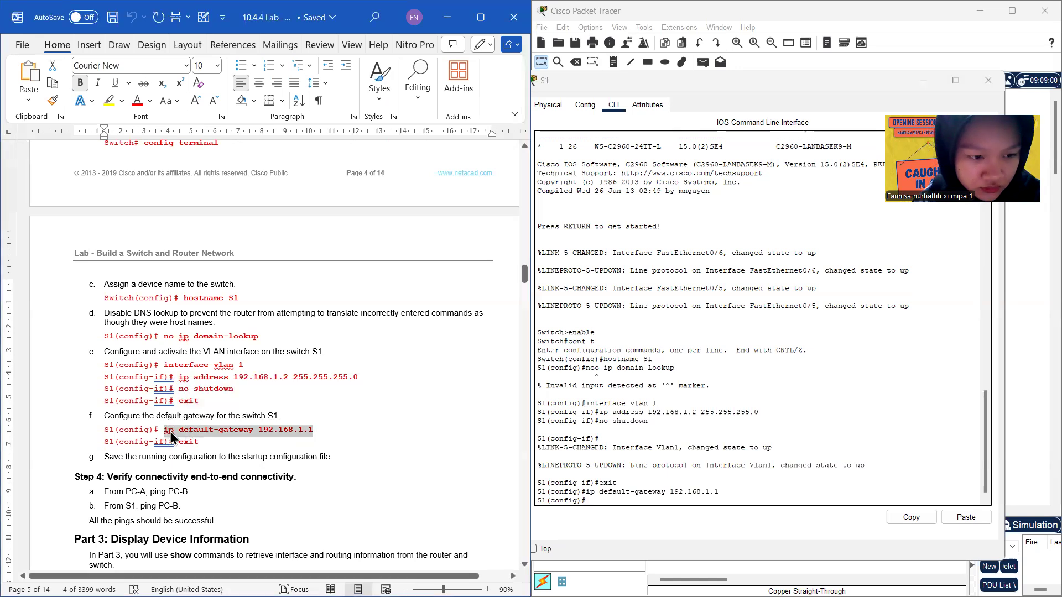
right_click(172, 430)
click(228, 211)
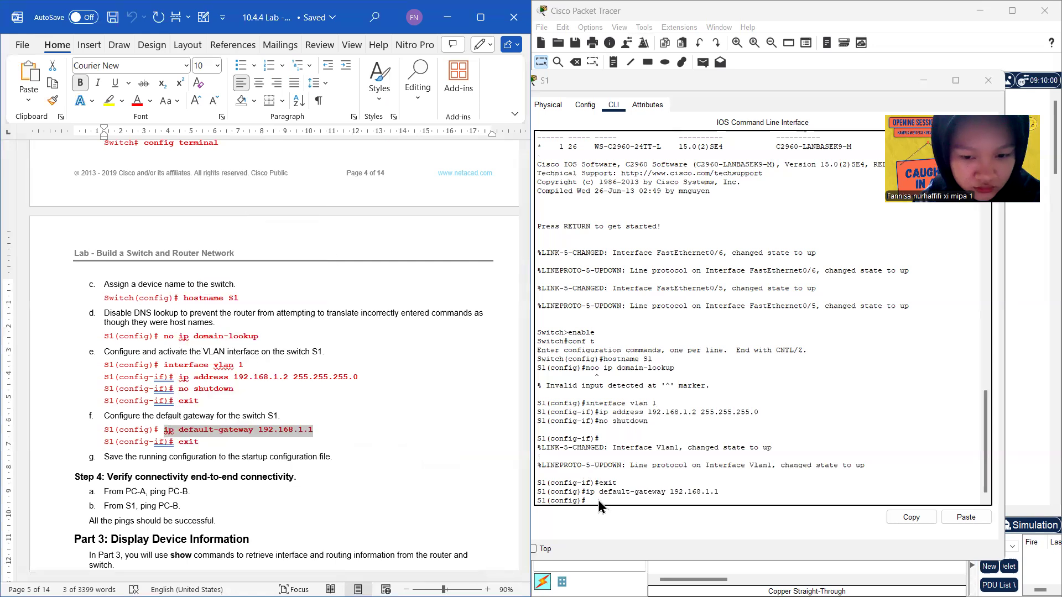
right_click(601, 502)
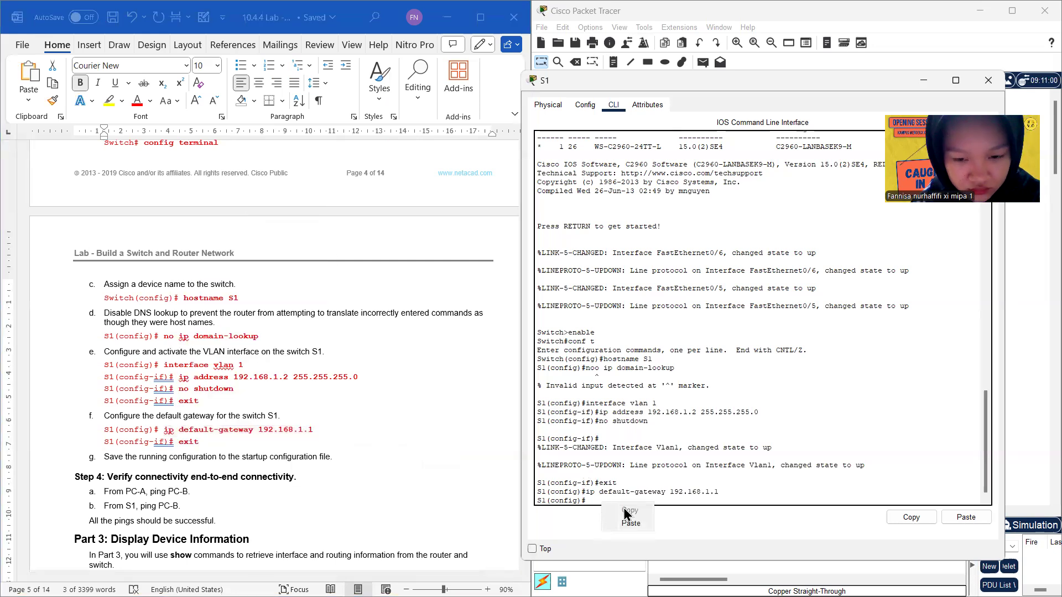
click(631, 522)
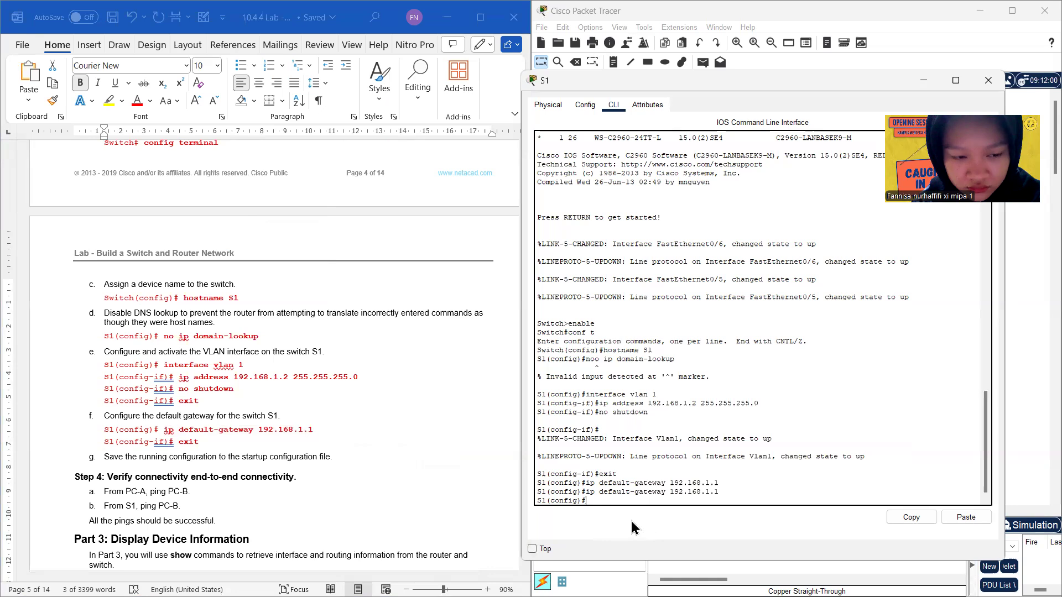
Step: Try to leave global configuration mode on S1 by entering wxit
text(wx)
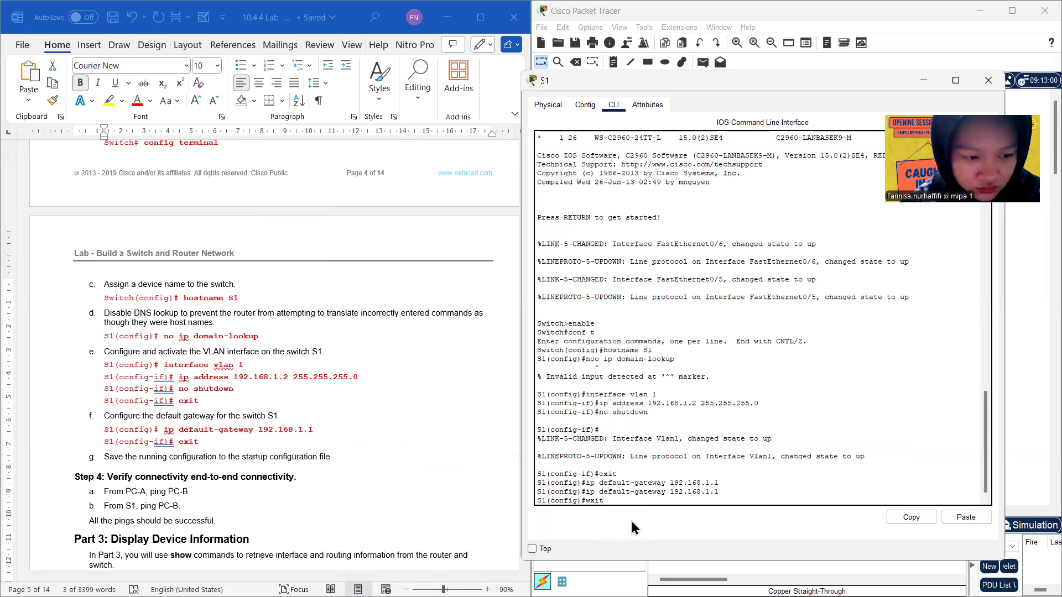
text(it)
key(Return)
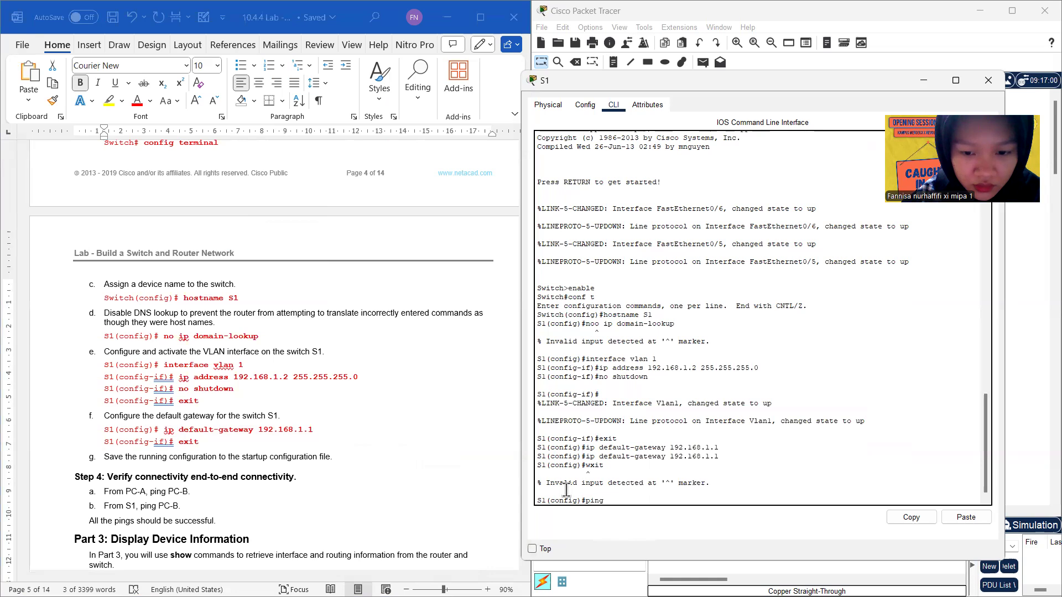
Step: Look up PC-B's address in the lab's addressing table and try to ping 192.168.0.3 from S1's global configuration mode
key(BackSpace)
key(BackSpace)
key(BackSpace)
key(BackSpace)
text(ping)
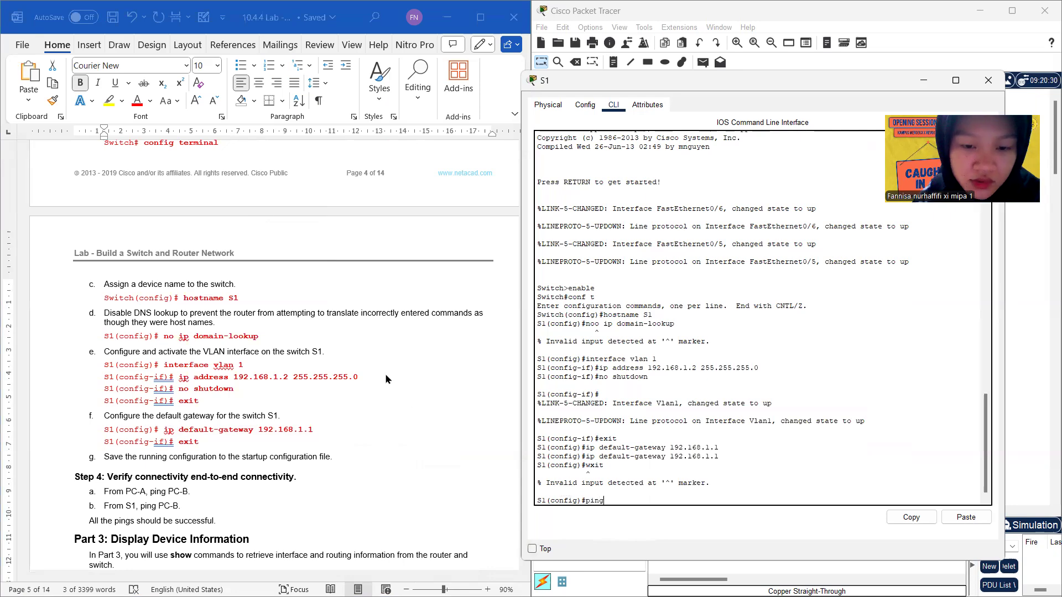
scroll(385, 373, up, 1)
scroll(385, 378, up, 20)
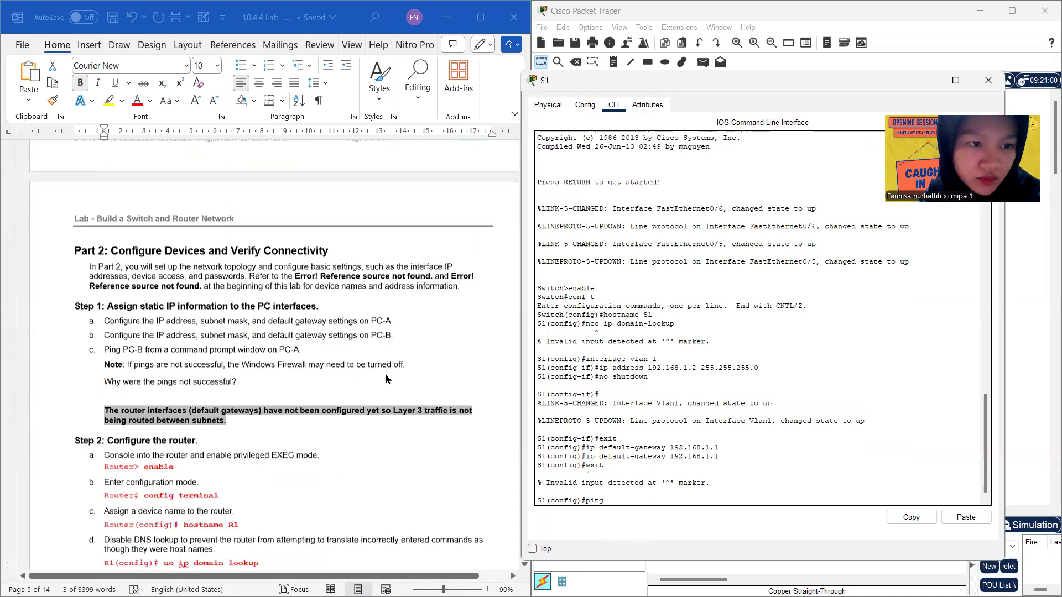
scroll(386, 378, up, 10)
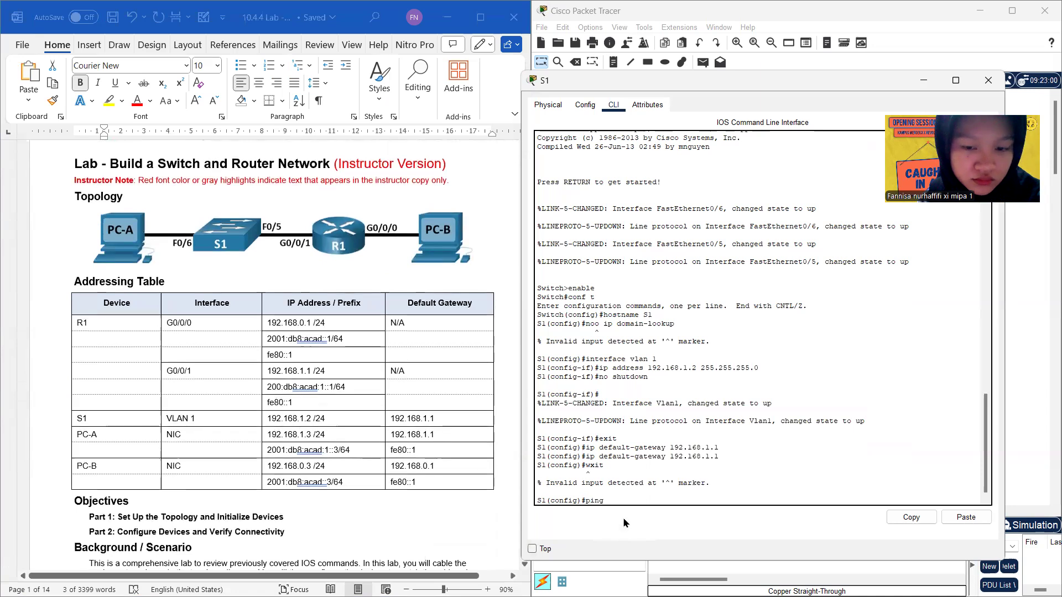
text(92.1)
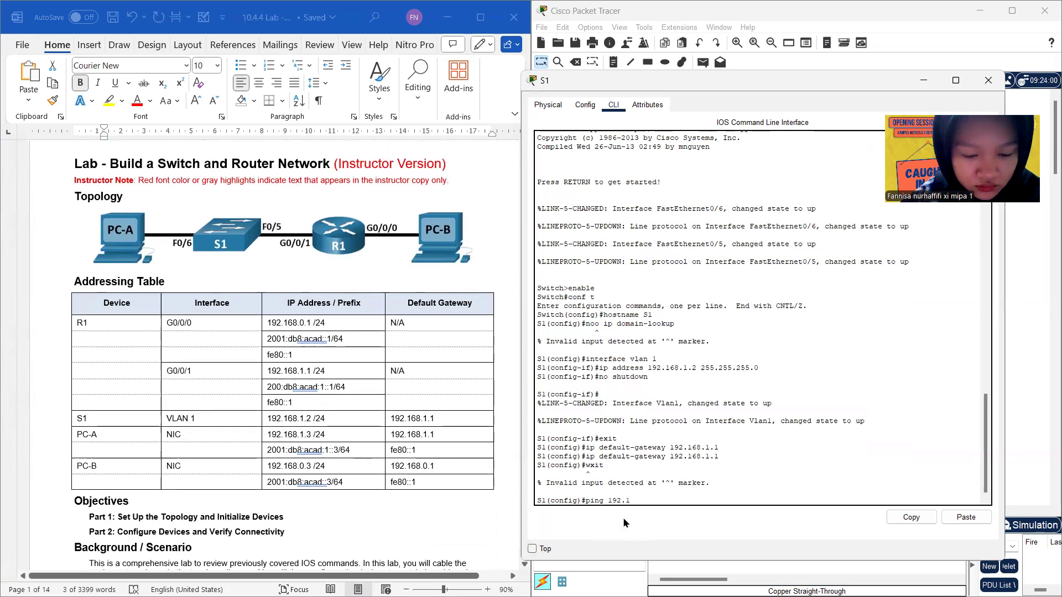
text(68.)
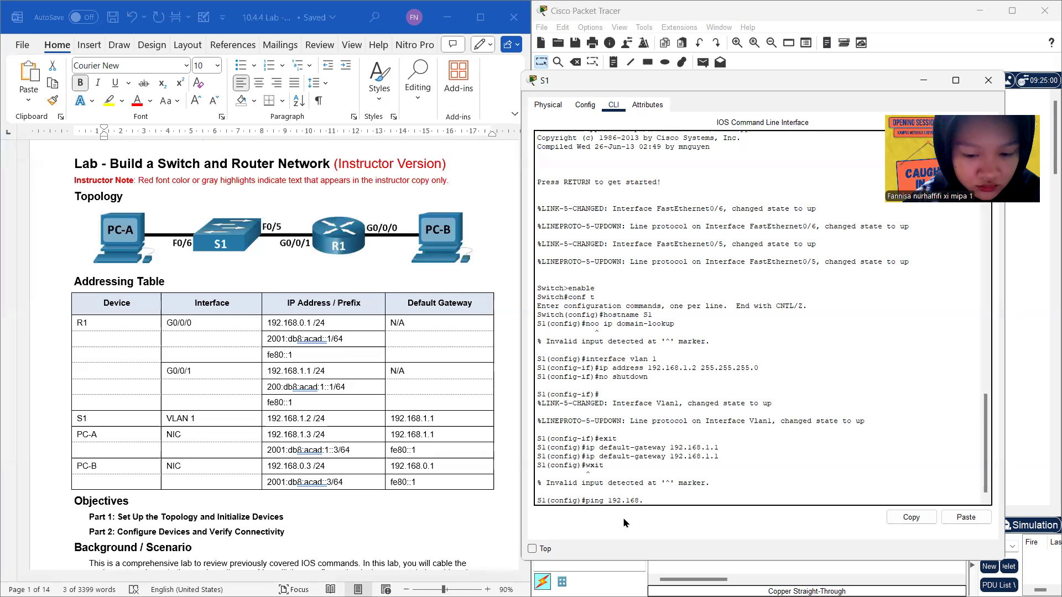
text(0)
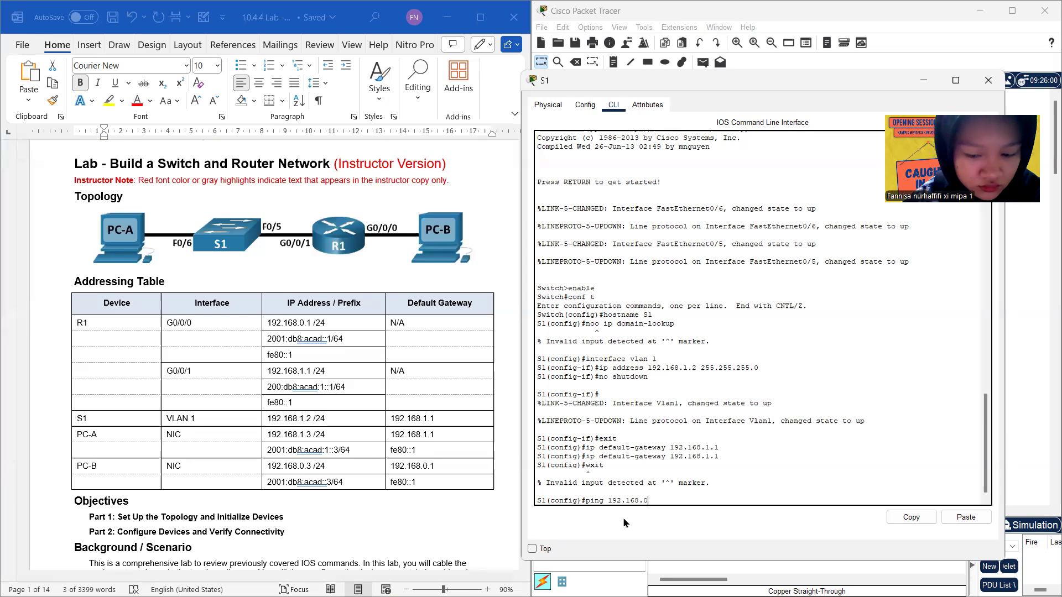
text(.3)
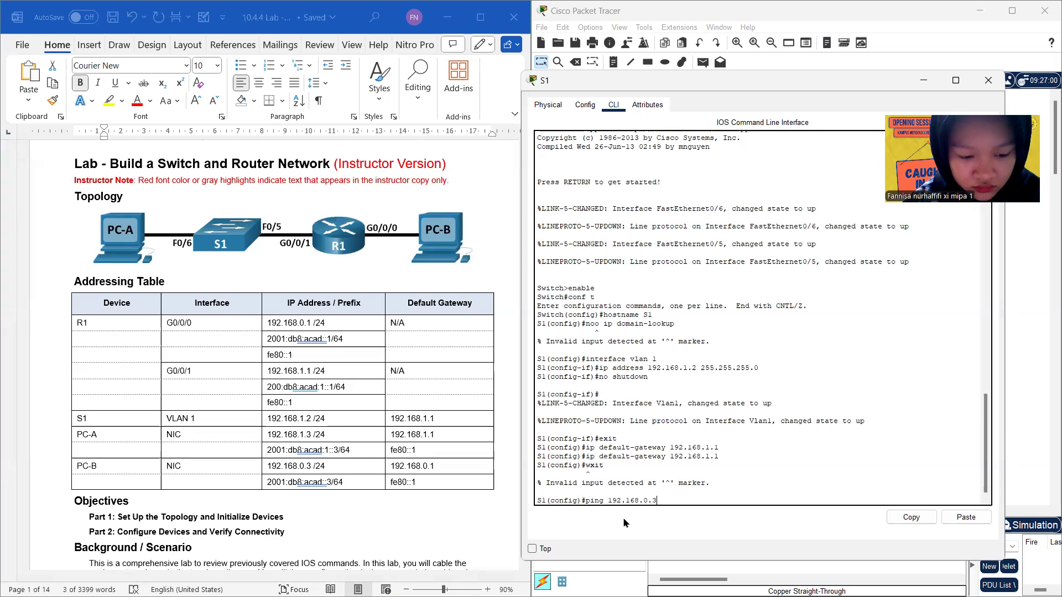
key(Return)
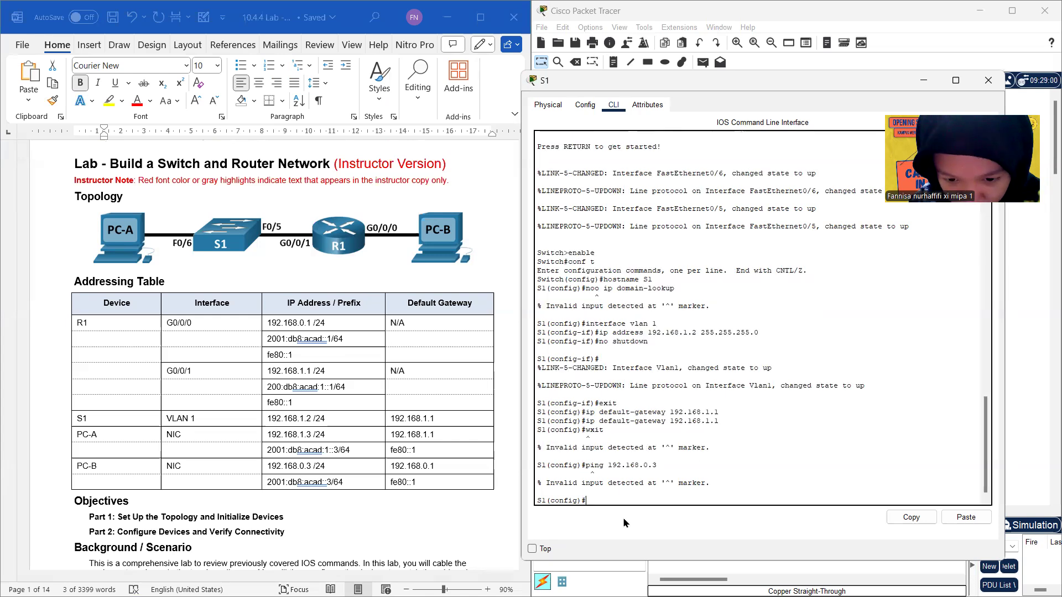
Step: Leave global configuration mode on S1 with the exit command
text(exi)
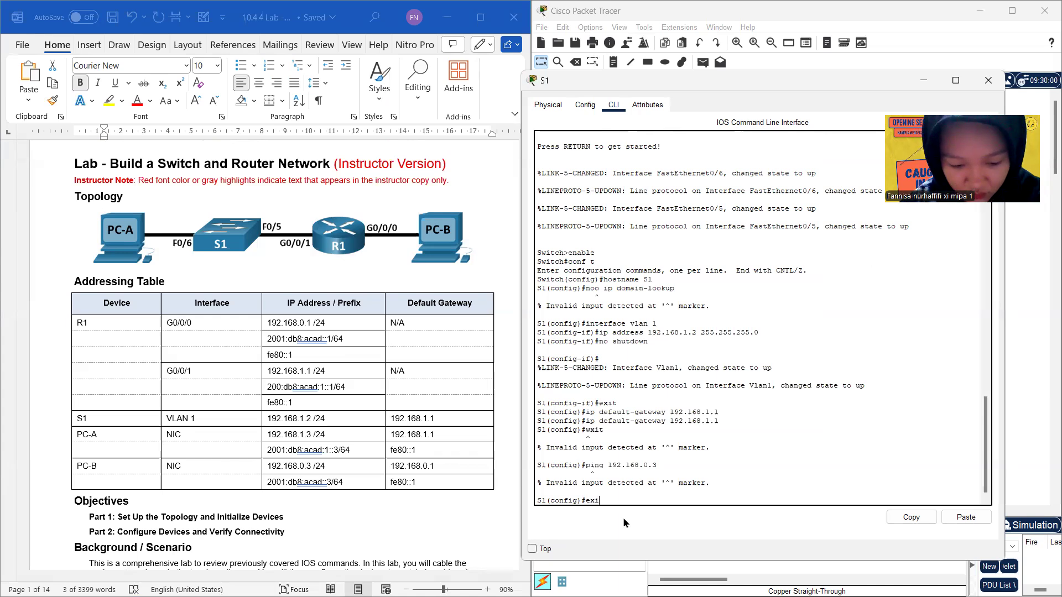
text(t)
key(Return)
text(conf t)
key(BackSpace)
key(BackSpace)
key(BackSpace)
key(BackSpace)
key(BackSpace)
key(BackSpace)
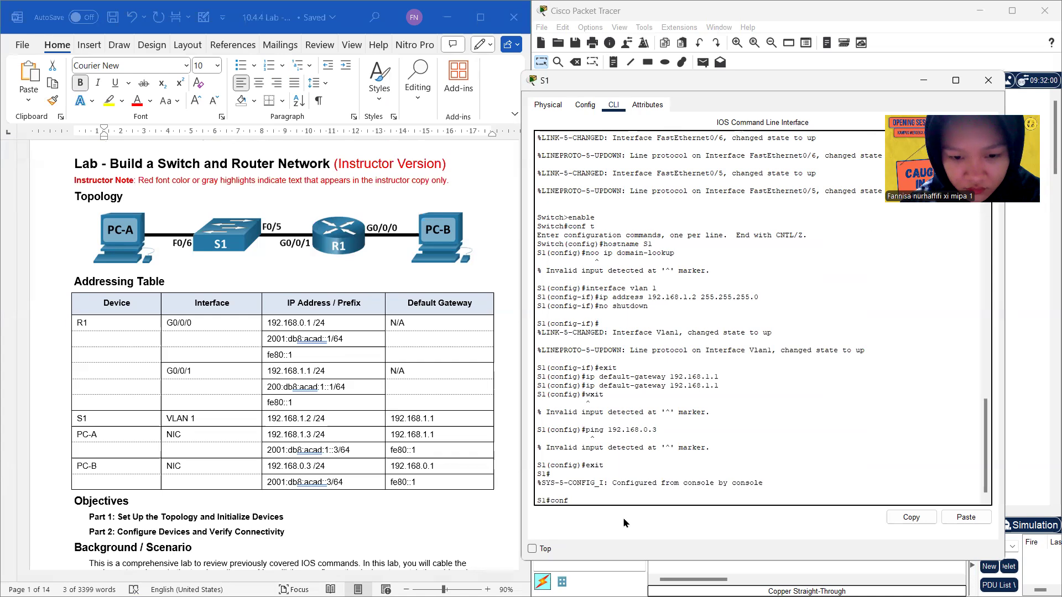
Step: Ping PC-B at 192.168.0.3 from S1's privileged EXEC mode
text(ping)
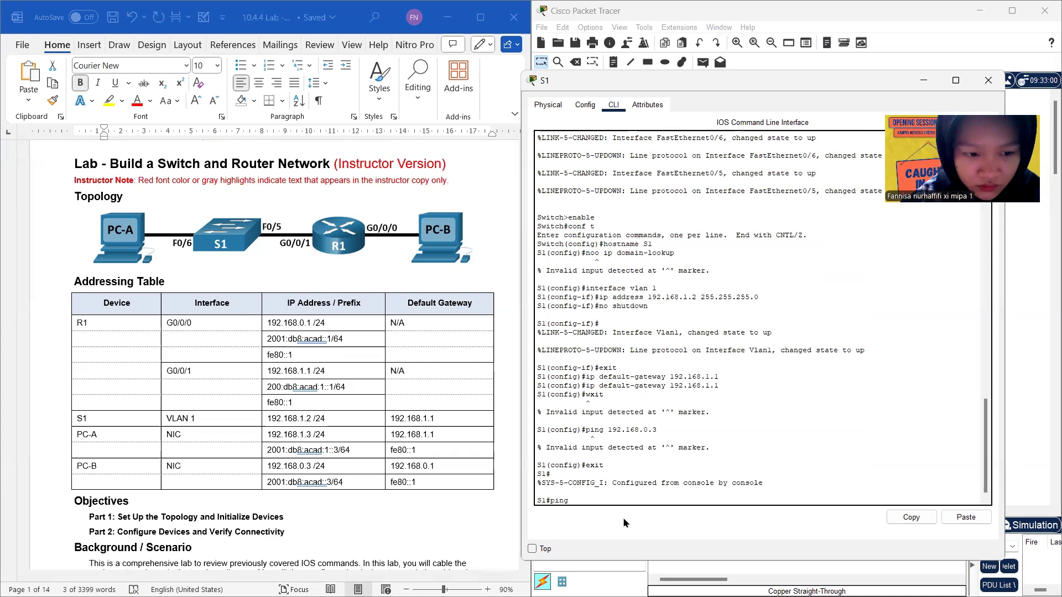
text( 192.1)
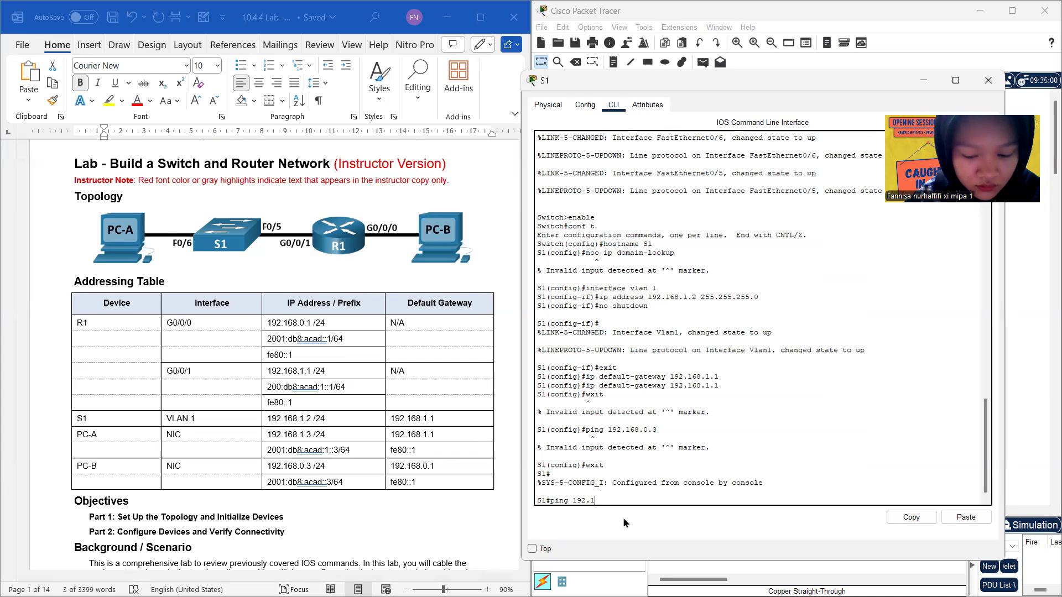
text(68.0.3)
key(Return)
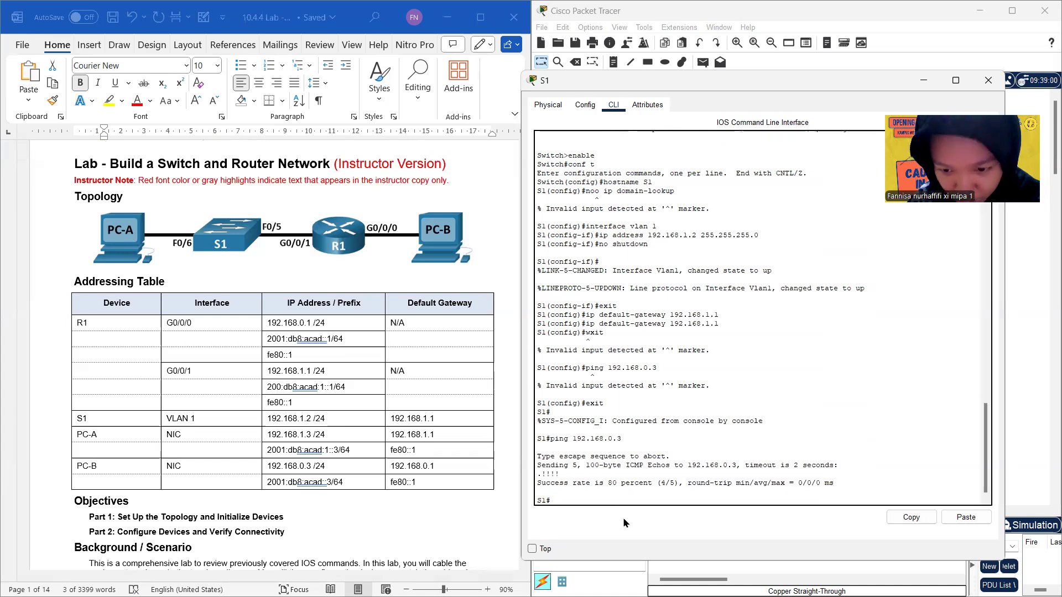
Step: Return to the lab document's switch configuration and Step 4 connectivity instructions to check what follows
scroll(393, 452, down, 10)
scroll(393, 452, down, 20)
scroll(393, 452, down, 7)
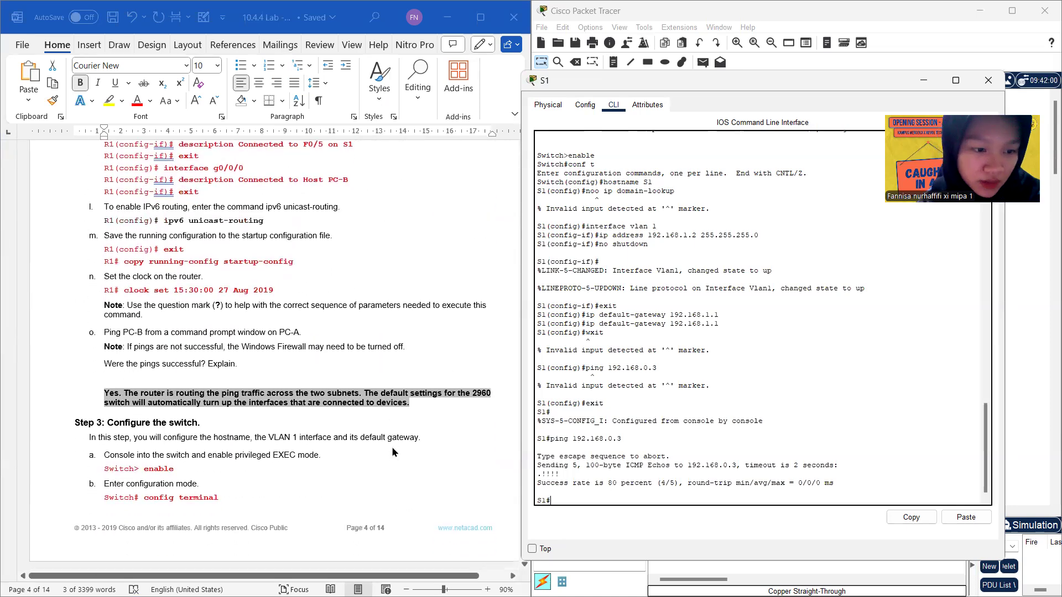
scroll(393, 452, down, 7)
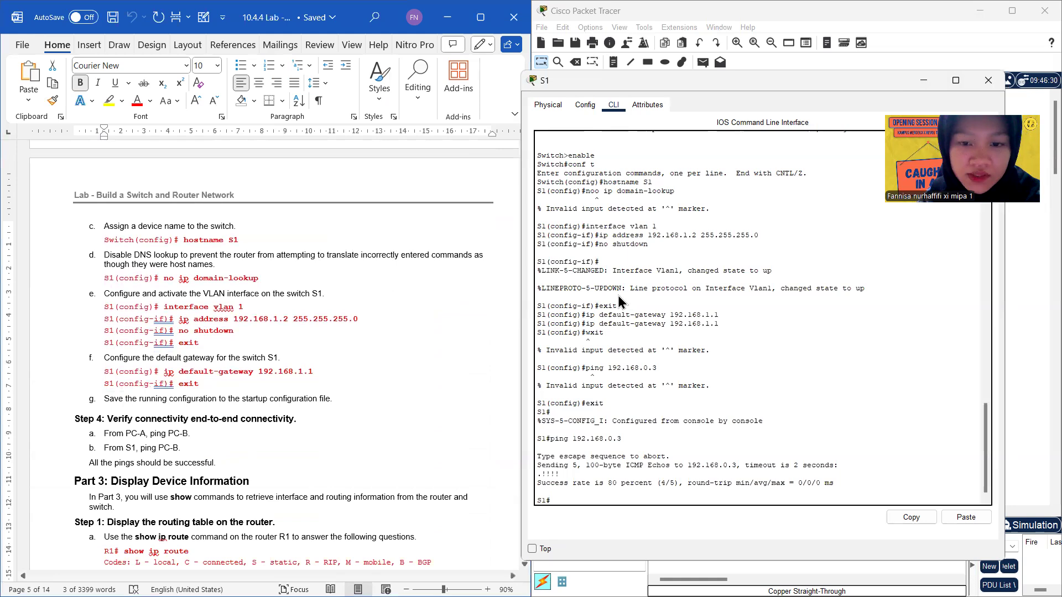
Step: Close S1's window and ping PC-B at 192.168.0.3 from PC-A's Command Prompt
click(988, 81)
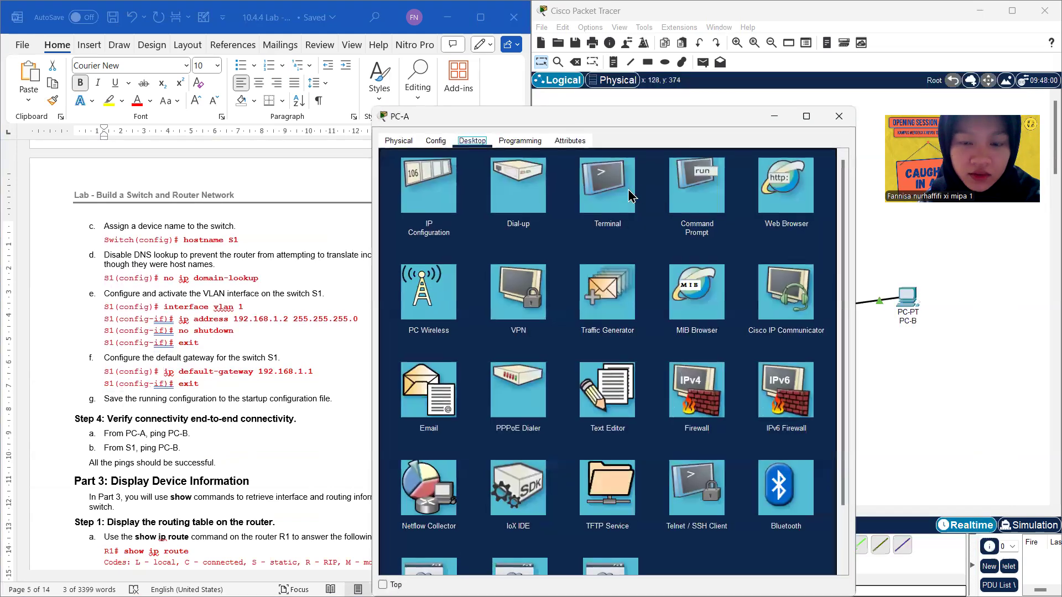
click(704, 205)
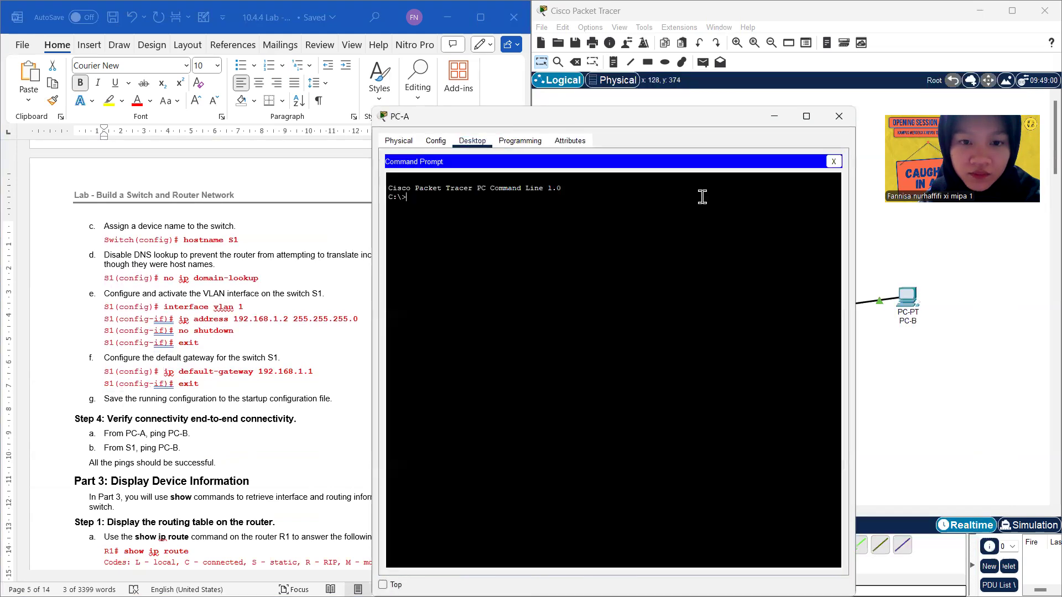
text(ping 192.168.9+)
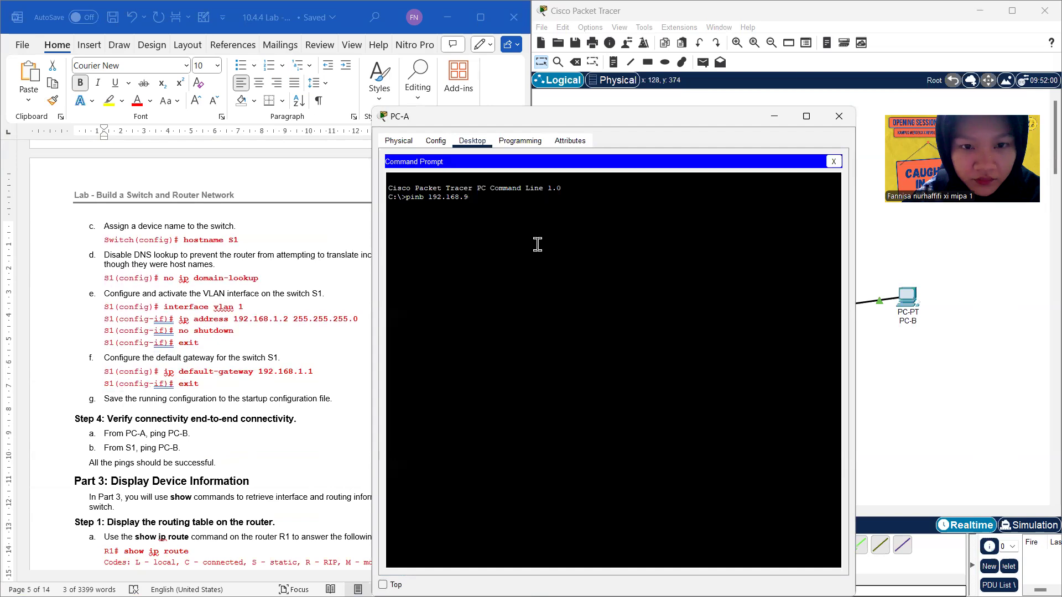
key(BackSpace)
text(0.3)
key(Return)
text(pin)
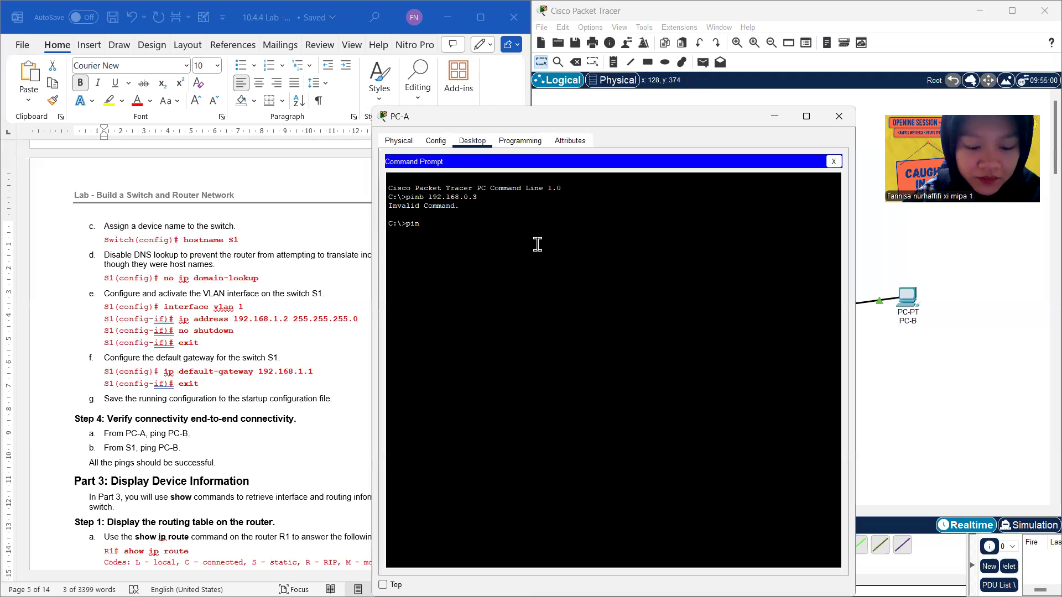
text(g 192.168.0.3)
key(Return)
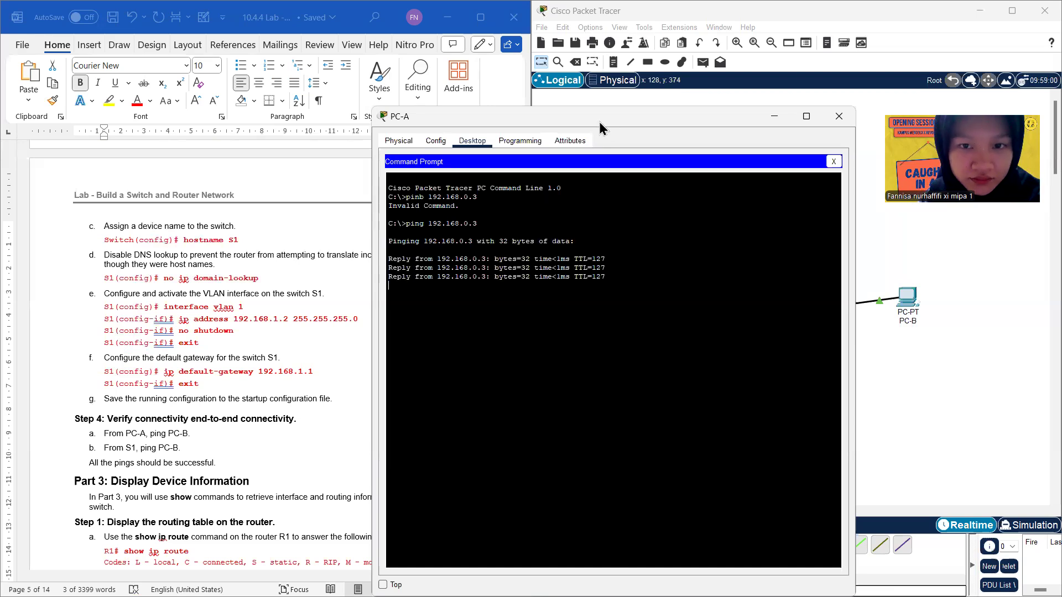
Step: Check PC-A's ping output against the lab's Step 4 connectivity instructions and close PC-A's window
drag(598, 124, 764, 154)
scroll(385, 326, down, 4)
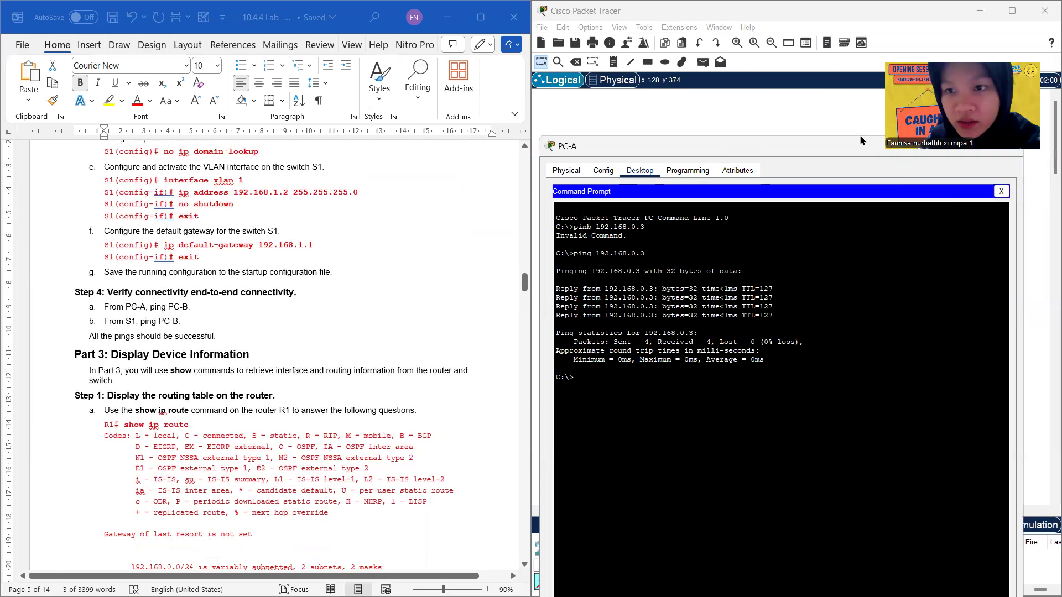
drag(851, 147, 715, 158)
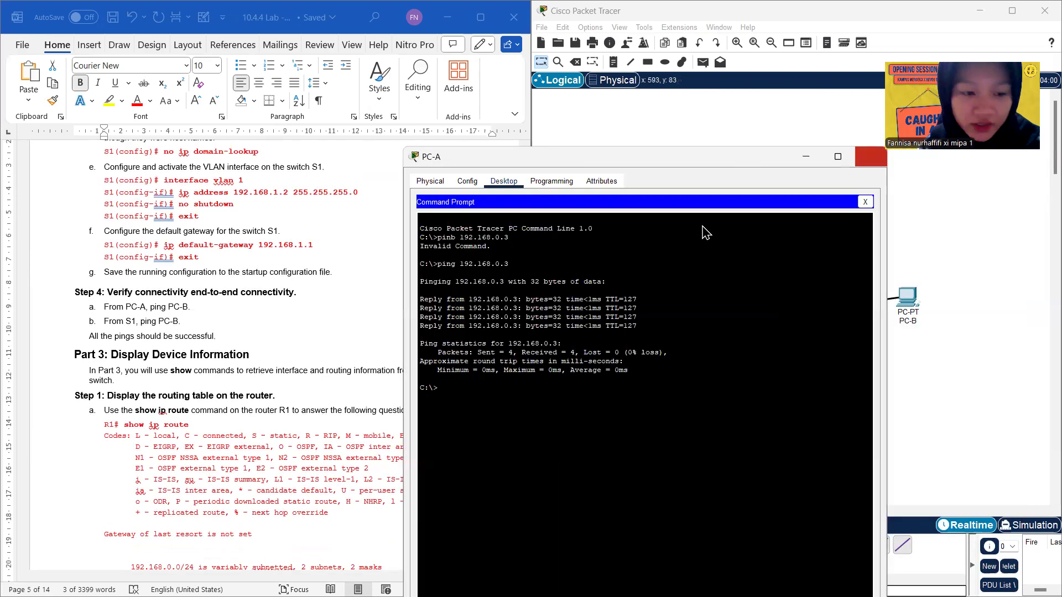
click(871, 157)
Step: Look through the lab's Part 3 show-command sections down to the Reflection Questions
scroll(331, 412, down, 12)
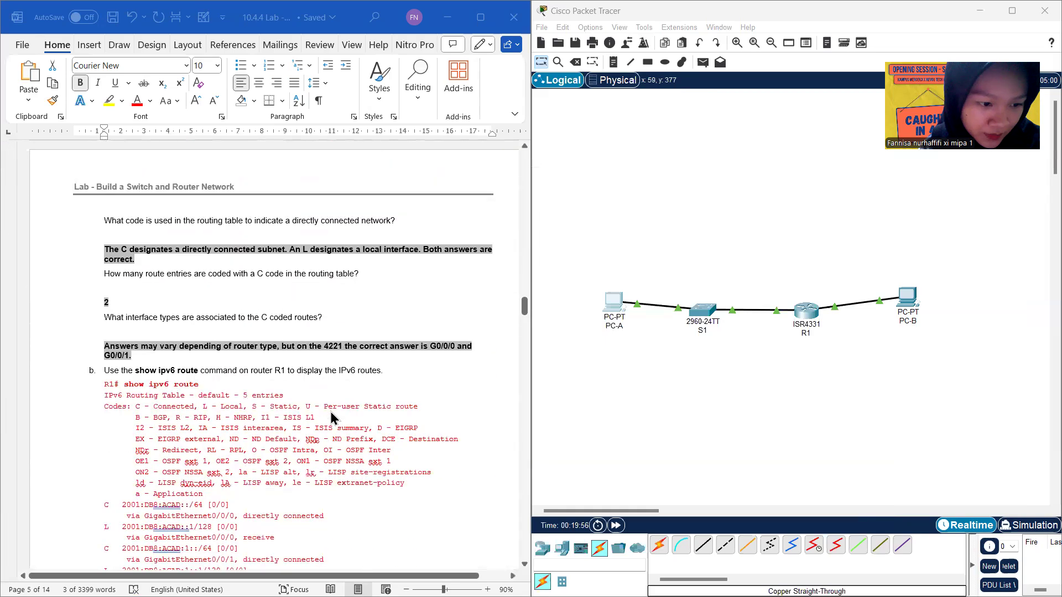
scroll(331, 411, down, 15)
scroll(330, 411, down, 15)
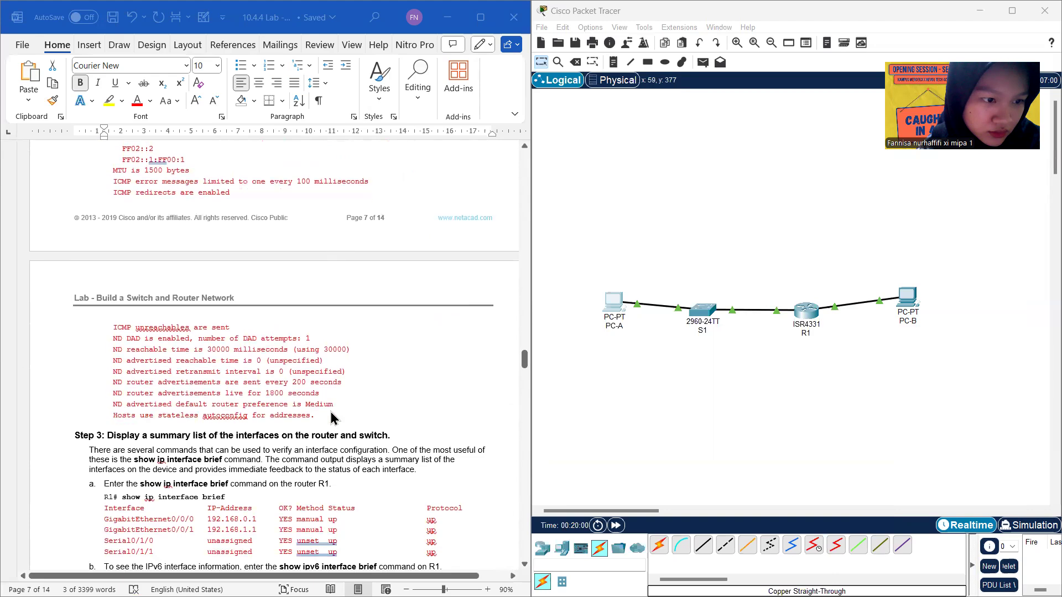
scroll(330, 416, down, 10)
scroll(330, 418, down, 15)
scroll(330, 414, down, 5)
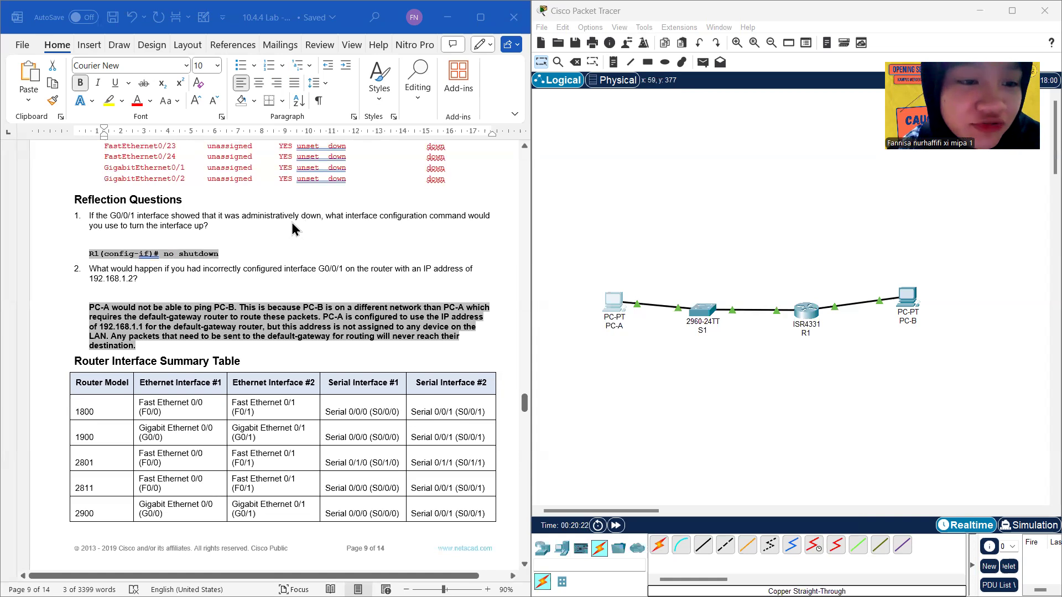
Step: Go back to R1's interface configuration commands in the lab document and highlight the interface g0/0/1 block
scroll(293, 228, up, 1)
scroll(291, 222, up, 20)
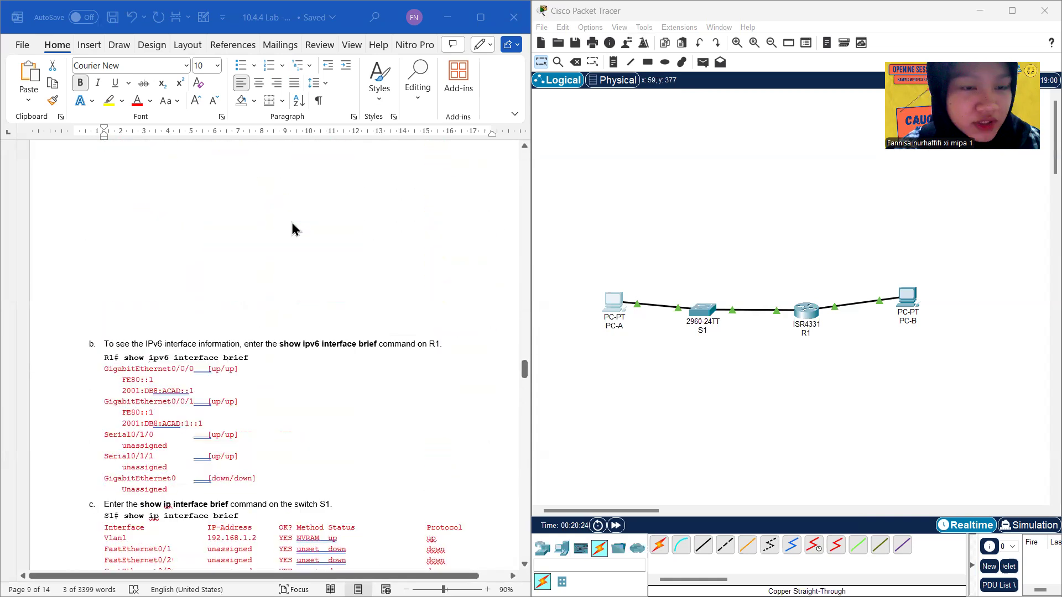
scroll(293, 227, up, 20)
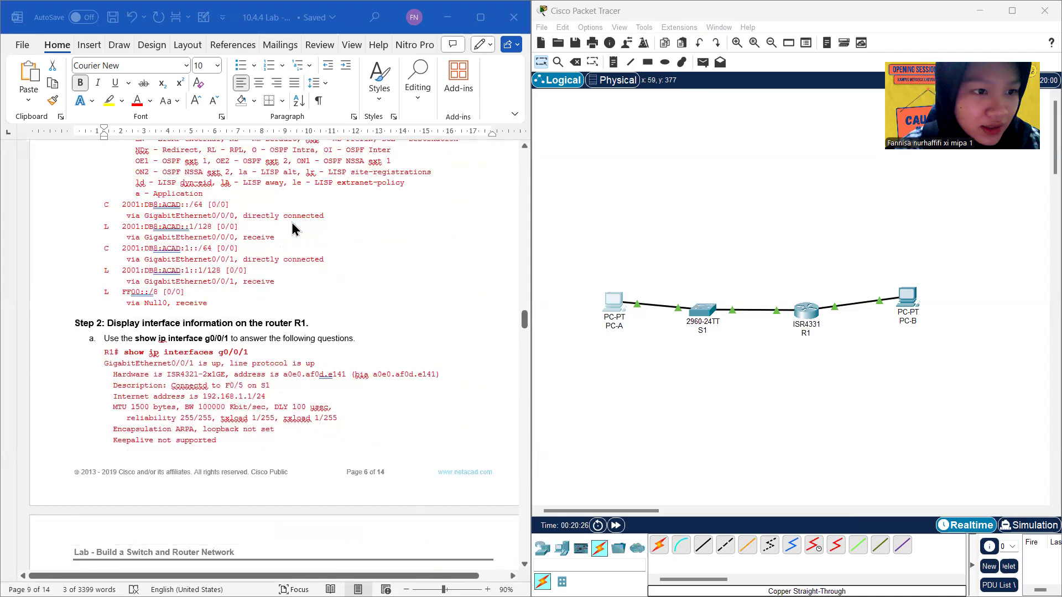
scroll(293, 228, up, 15)
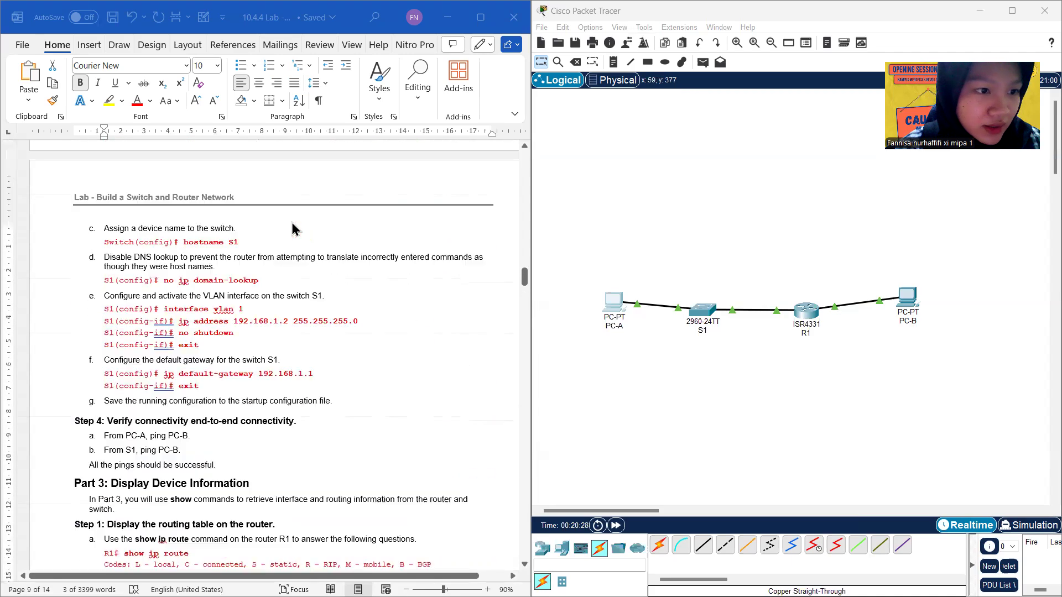
scroll(292, 229, up, 12)
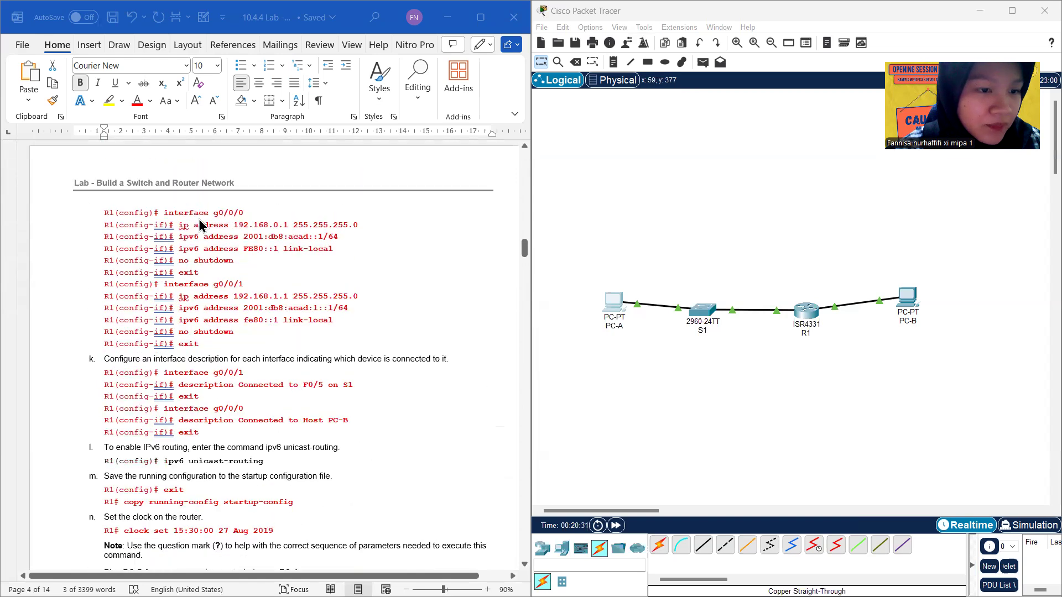
click(232, 213)
click(250, 286)
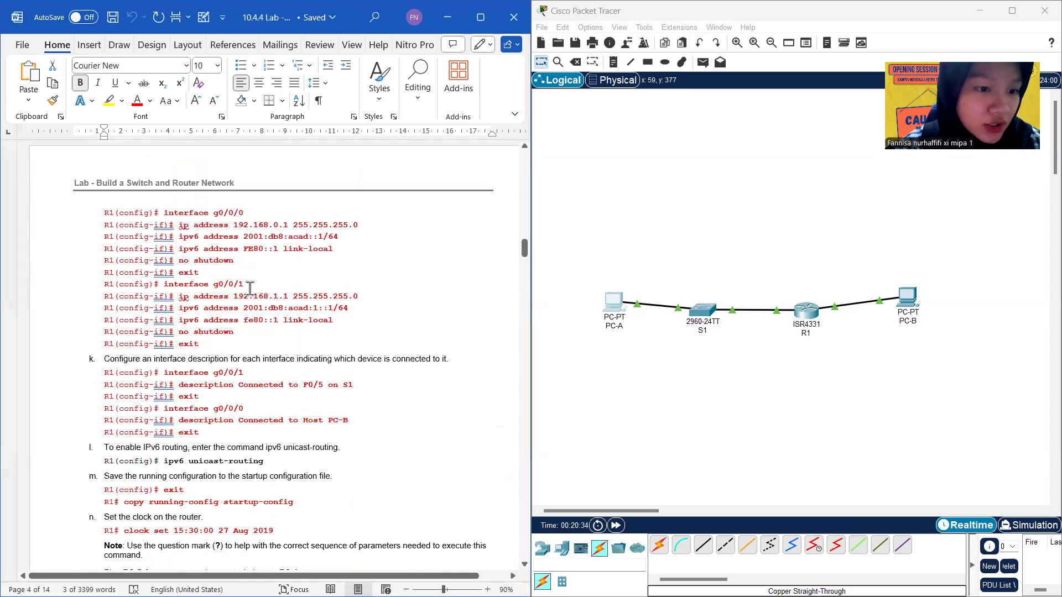
drag(104, 284, 211, 347)
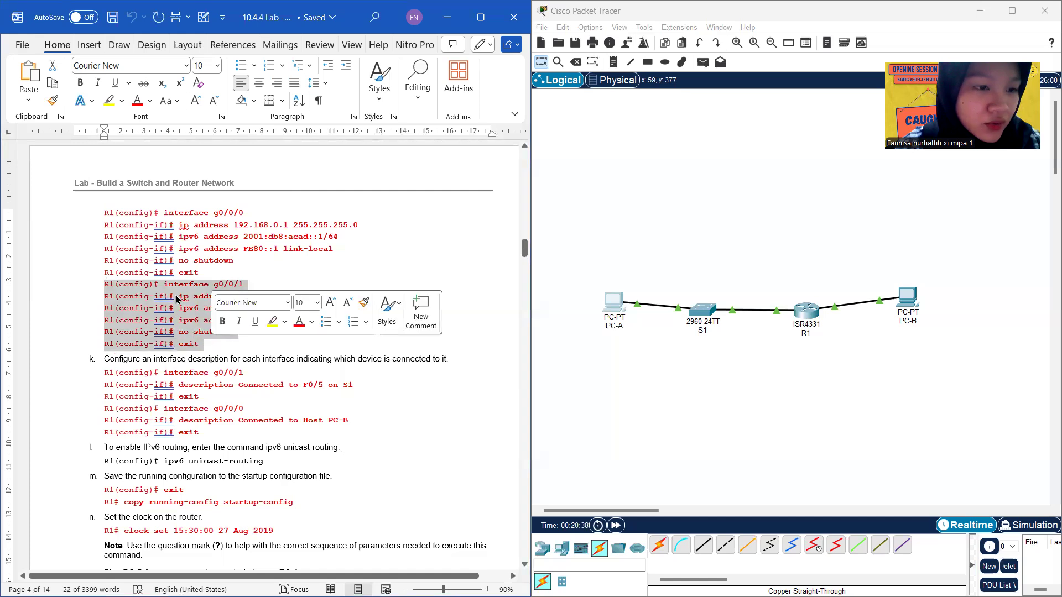
Step: Run show ip interface brief on R1 per Part 3 Step 3 and highlight the GigabitEthernet0/0/0 and GigabitEthernet0/0/1 rows
scroll(262, 395, down, 12)
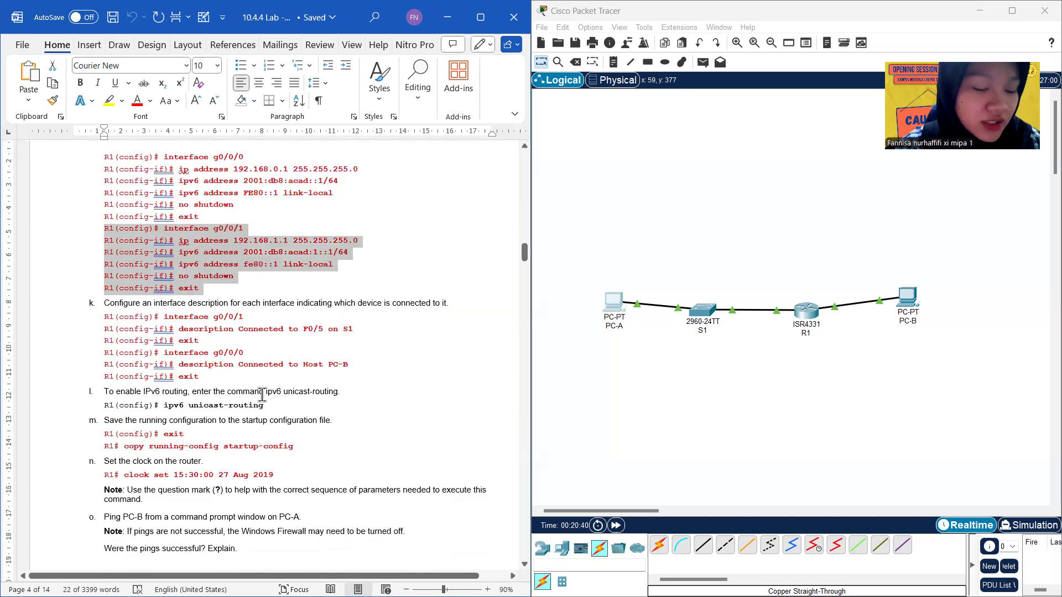
scroll(262, 395, down, 20)
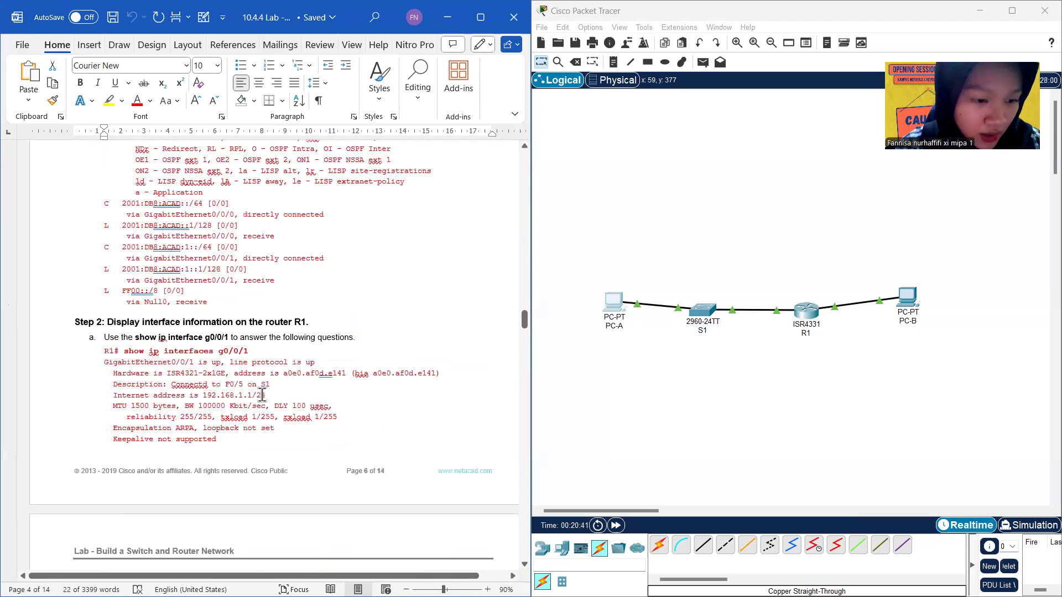
scroll(262, 395, down, 10)
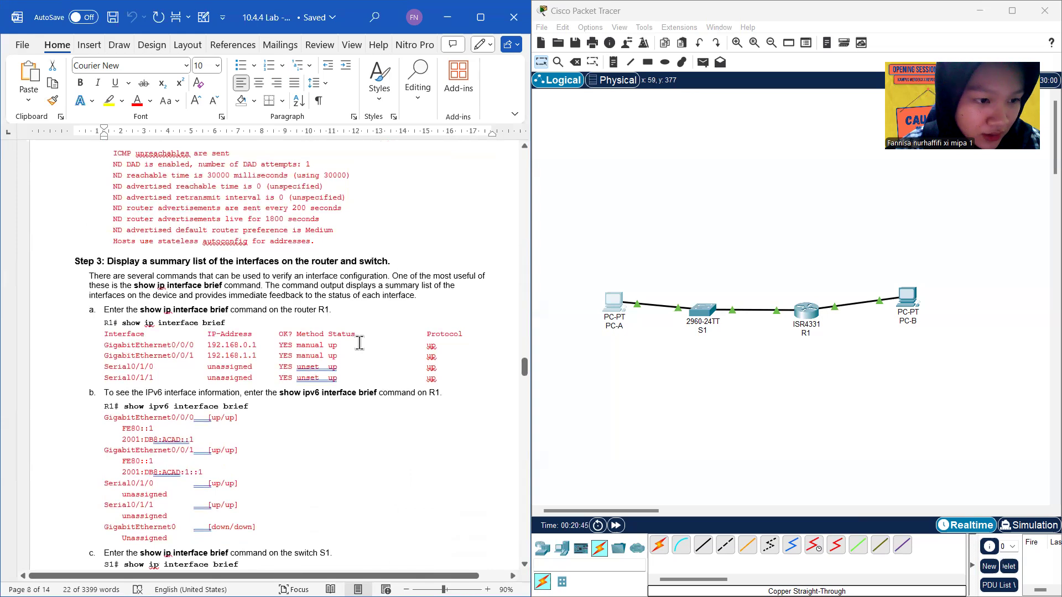
click(813, 318)
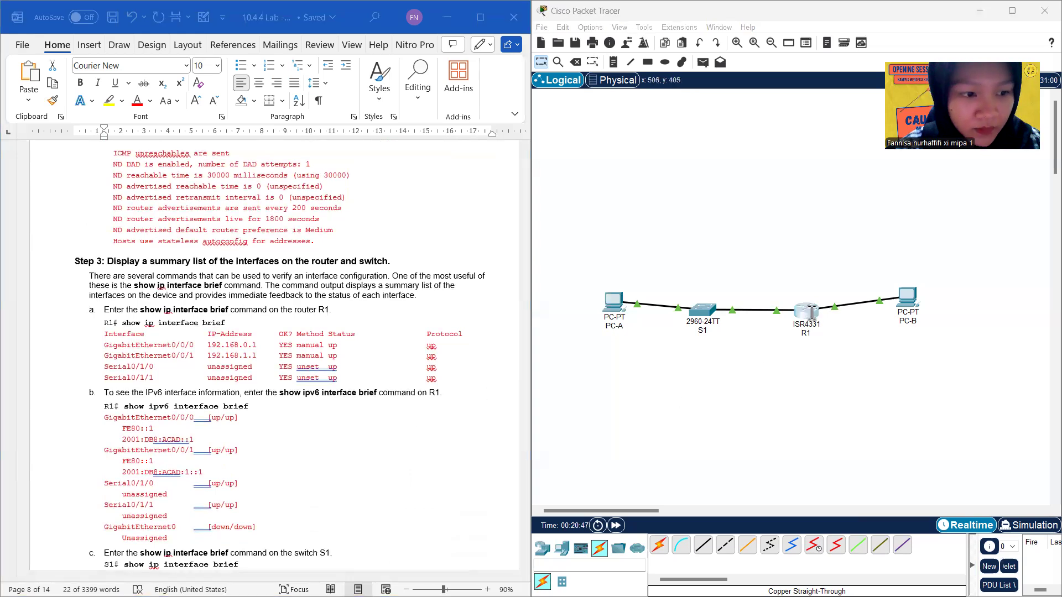
click(455, 536)
text(show ip interfac)
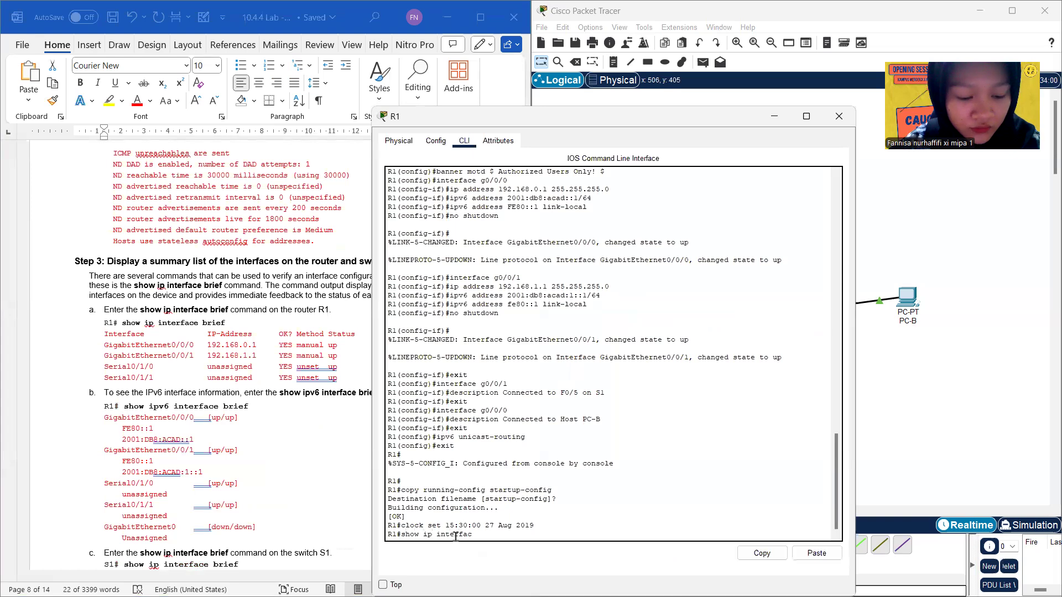
text(e brief)
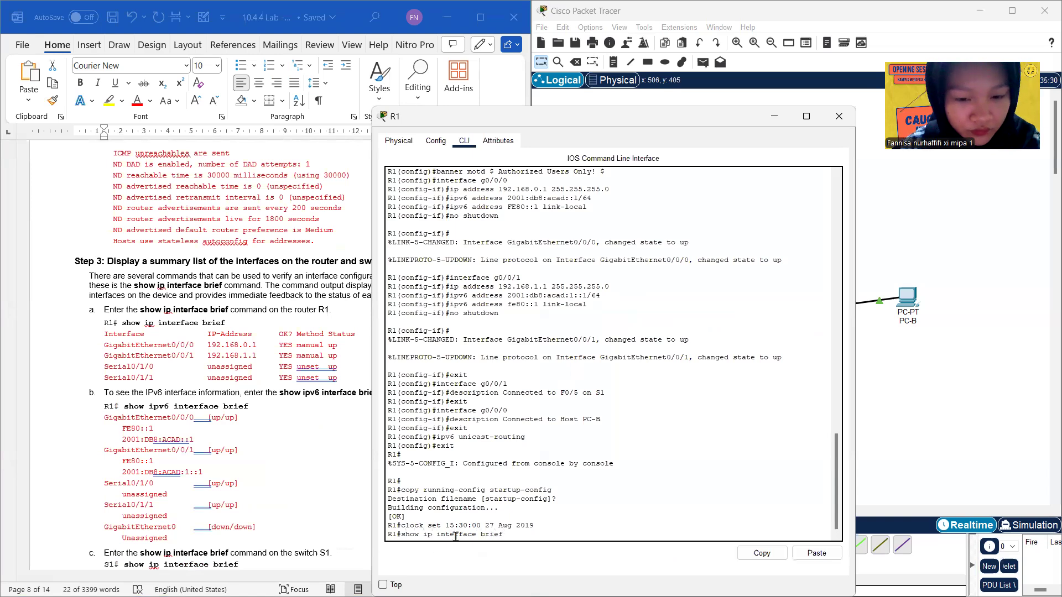
key(Return)
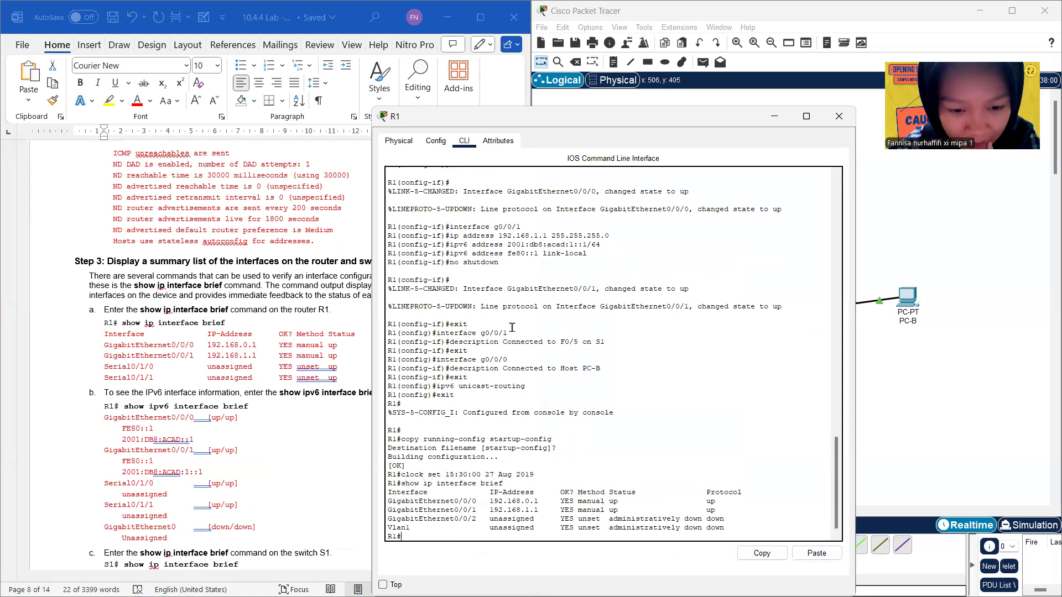
drag(484, 510, 721, 512)
Step: Review the lab document backwards from Part 3 through the switch configuration to R1's interface description and clock steps
scroll(196, 282, up, 2)
scroll(196, 282, up, 5)
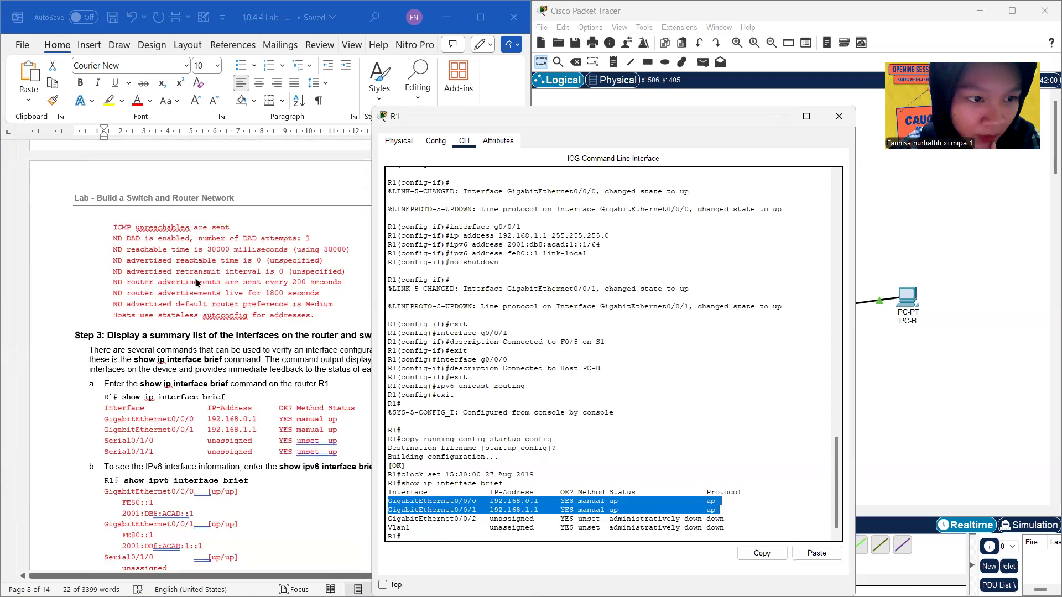
scroll(196, 283, up, 15)
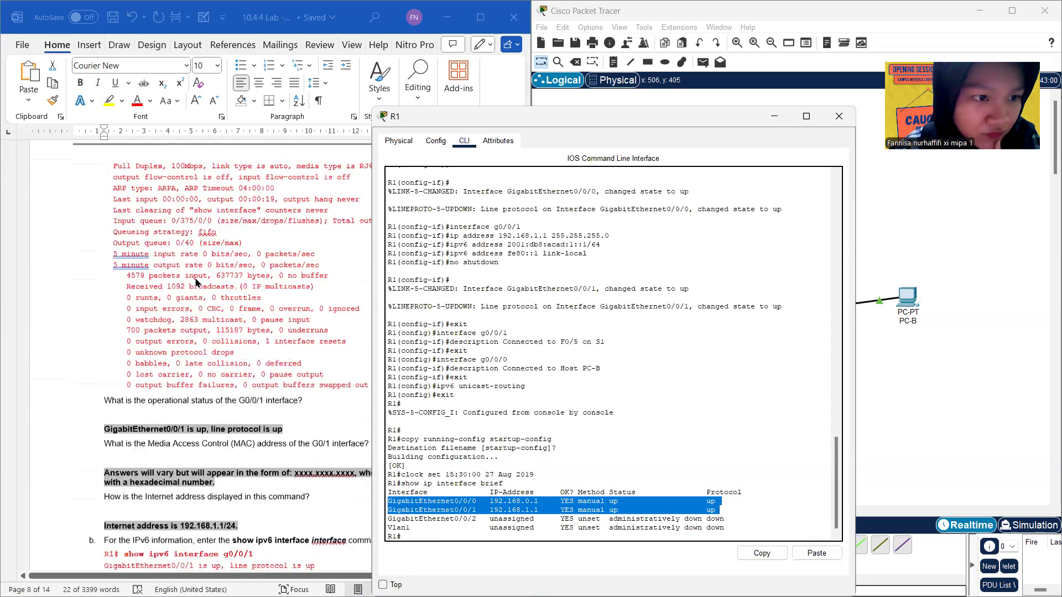
scroll(224, 321, up, 1)
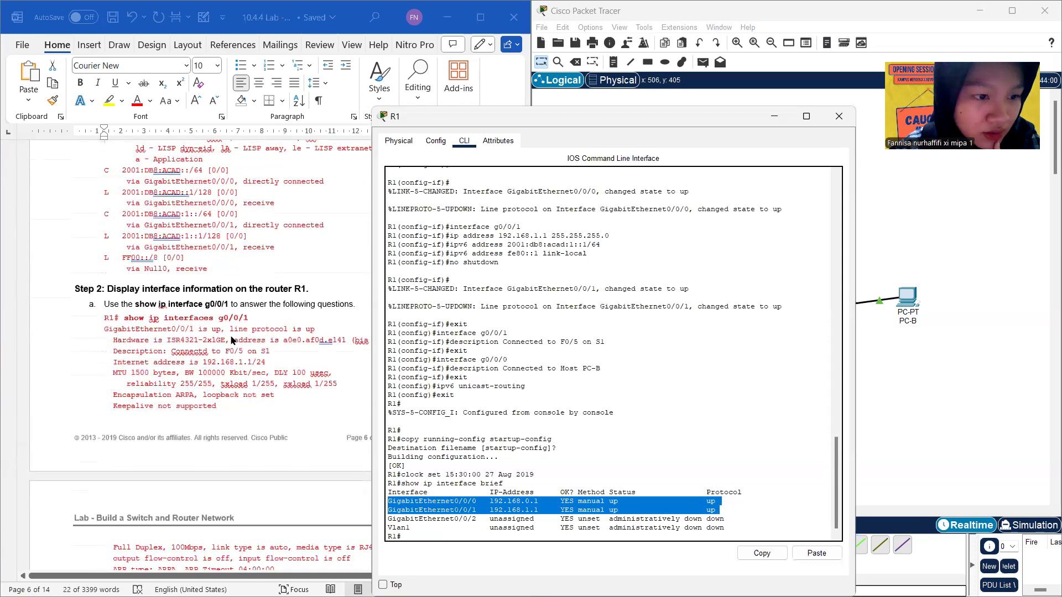
scroll(251, 321, up, 12)
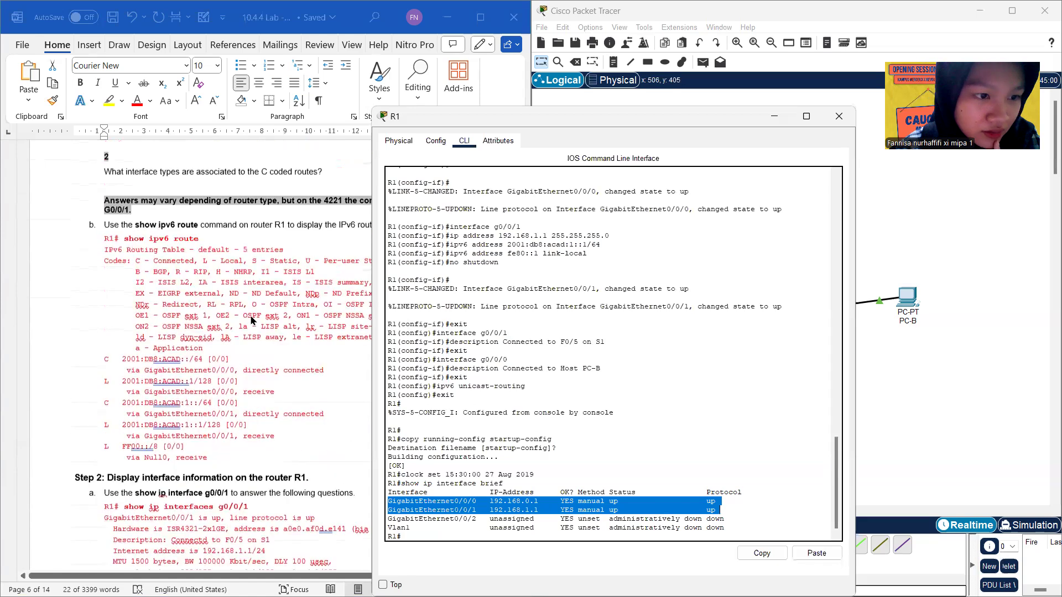
scroll(250, 320, up, 9)
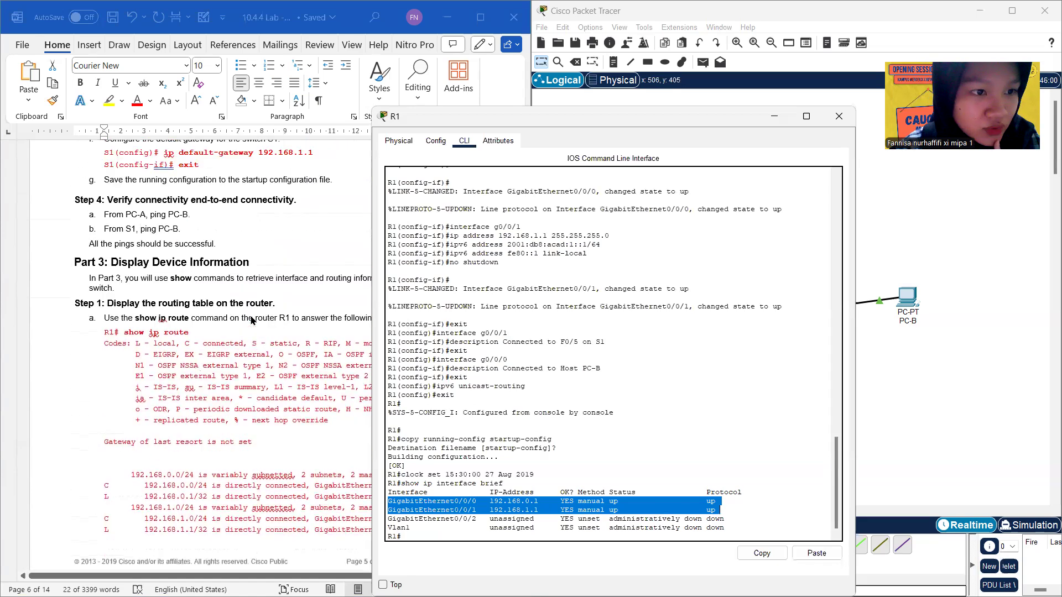
scroll(251, 320, up, 3)
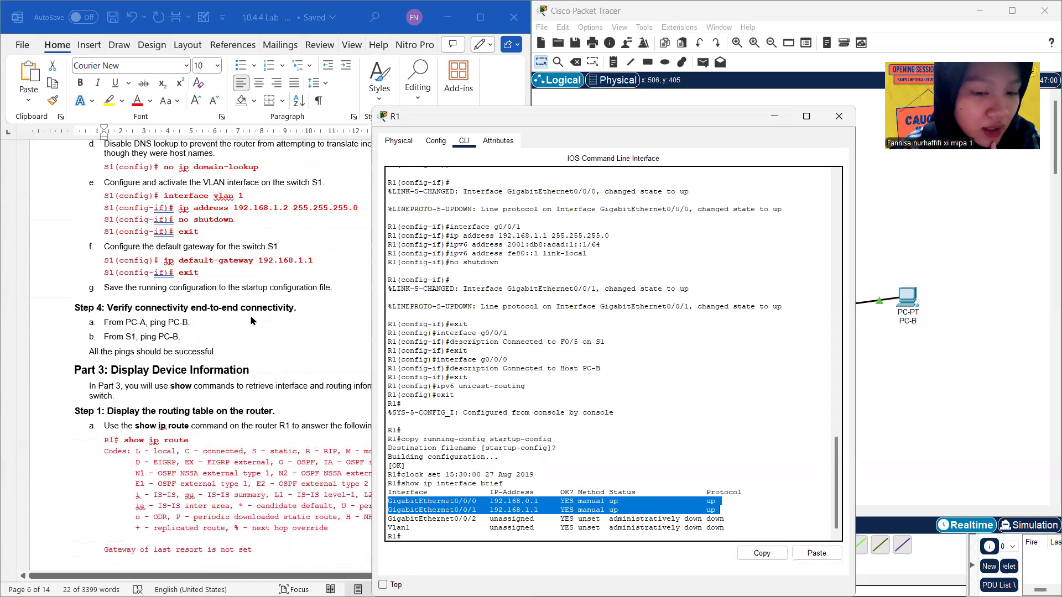
scroll(250, 320, up, 4)
scroll(251, 320, up, 9)
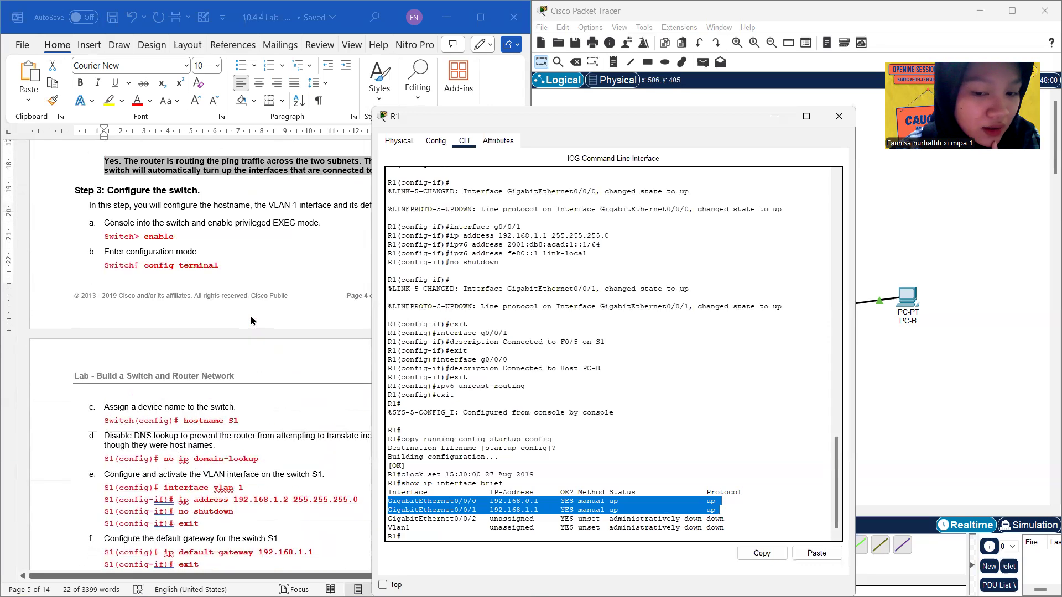
scroll(250, 320, up, 2)
scroll(251, 321, down, 6)
scroll(250, 320, up, 14)
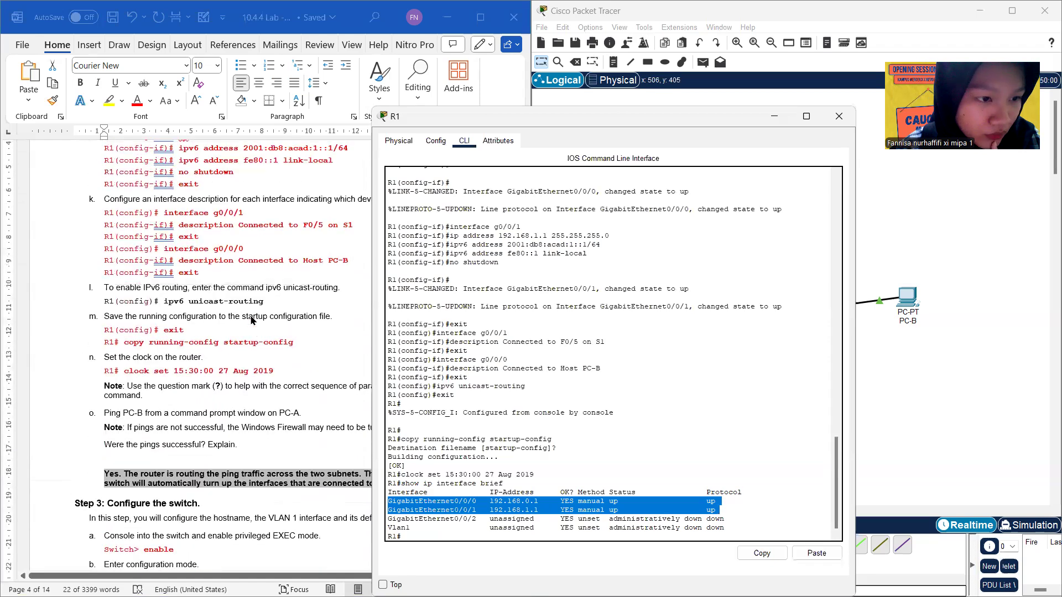
Step: Return to the lab's Reflection Questions and read both questions about interface G0/0/1 with their answers
scroll(250, 321, down, 20)
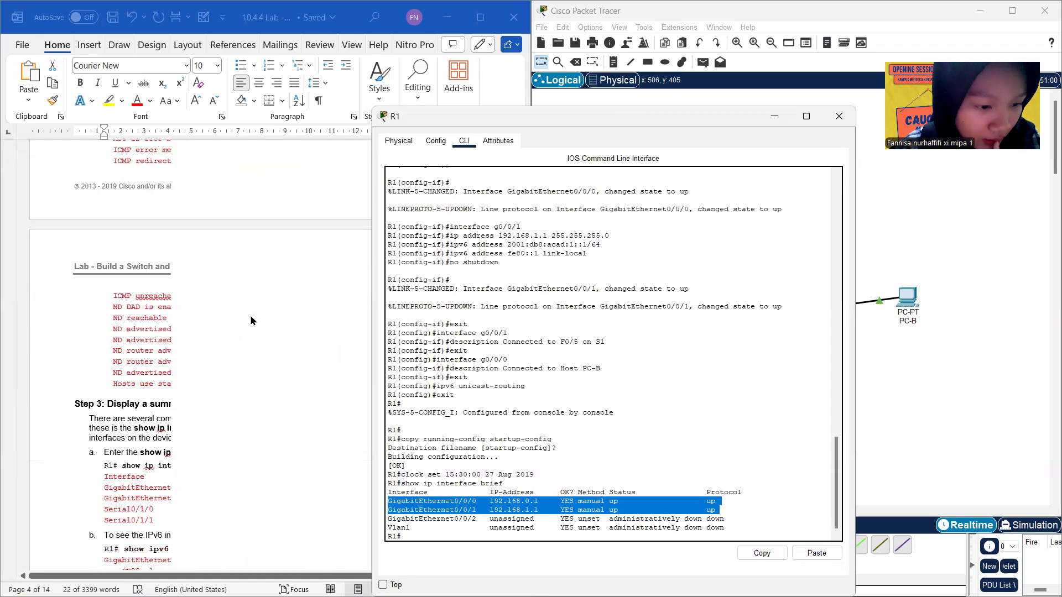
scroll(251, 320, up, 15)
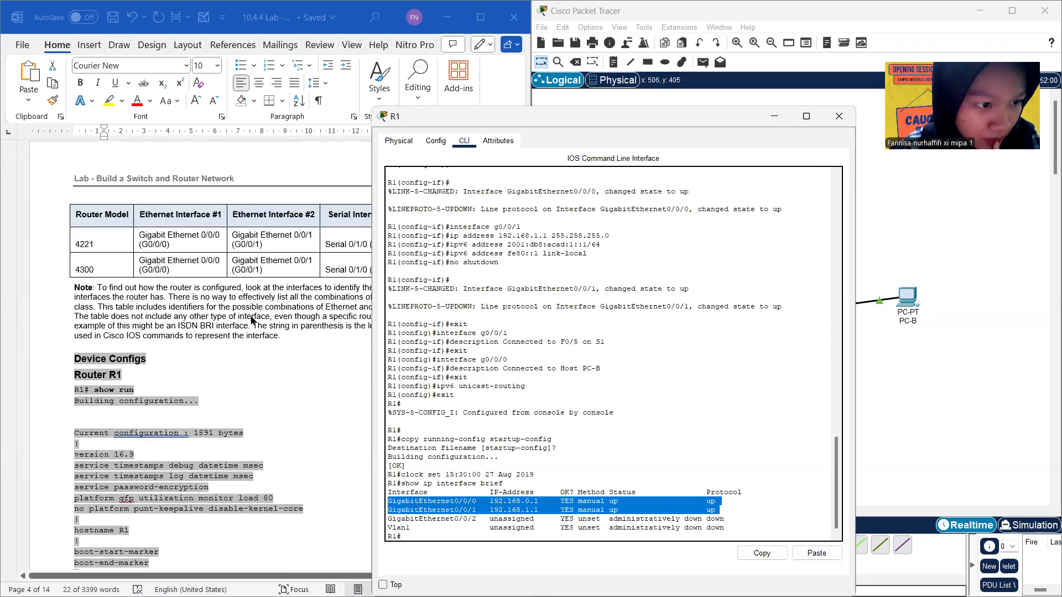
scroll(251, 320, up, 7)
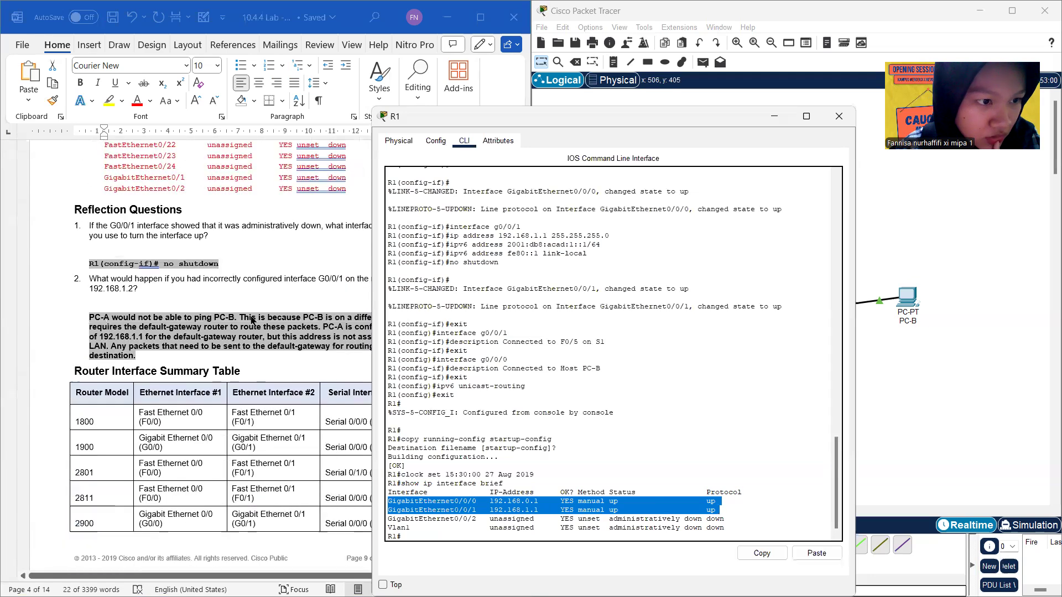
scroll(251, 320, right, 1)
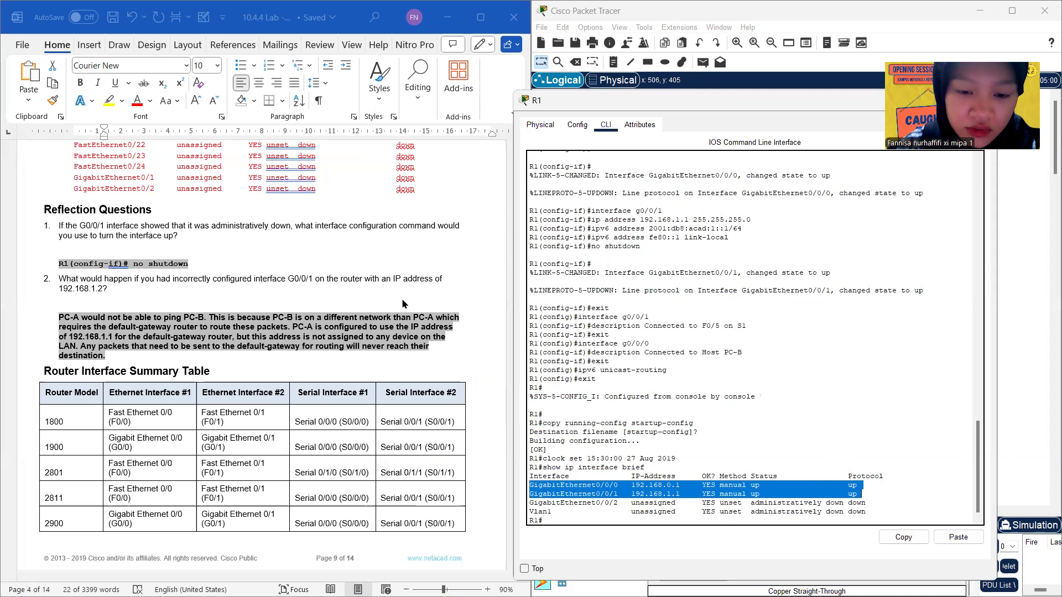
scroll(402, 304, down, 2)
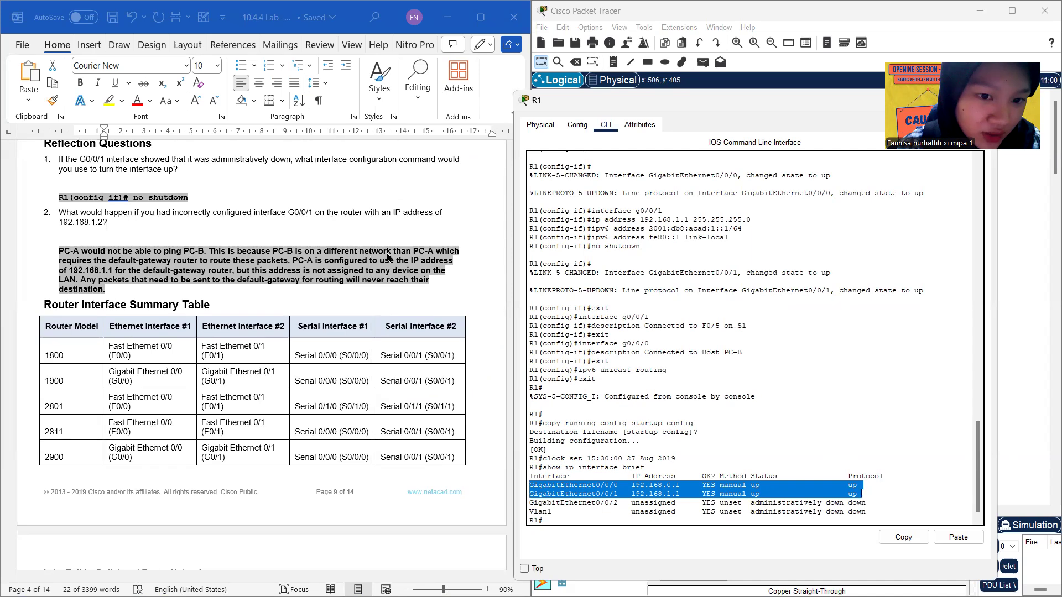
click(142, 231)
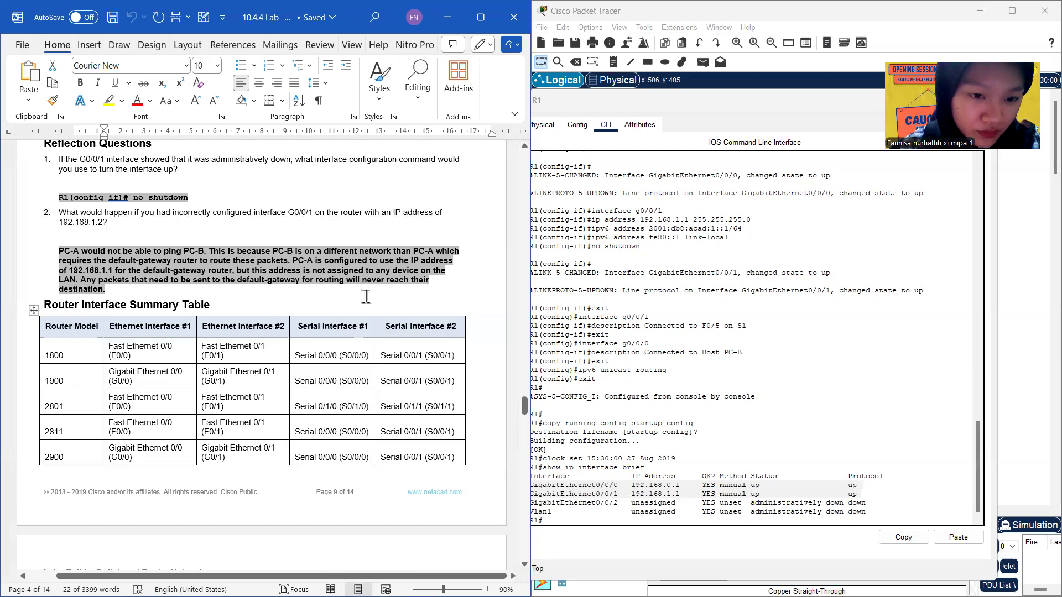
Step: Look through the Router Interface Summary Table and the Router R1 listing under Device Configs
scroll(365, 296, down, 12)
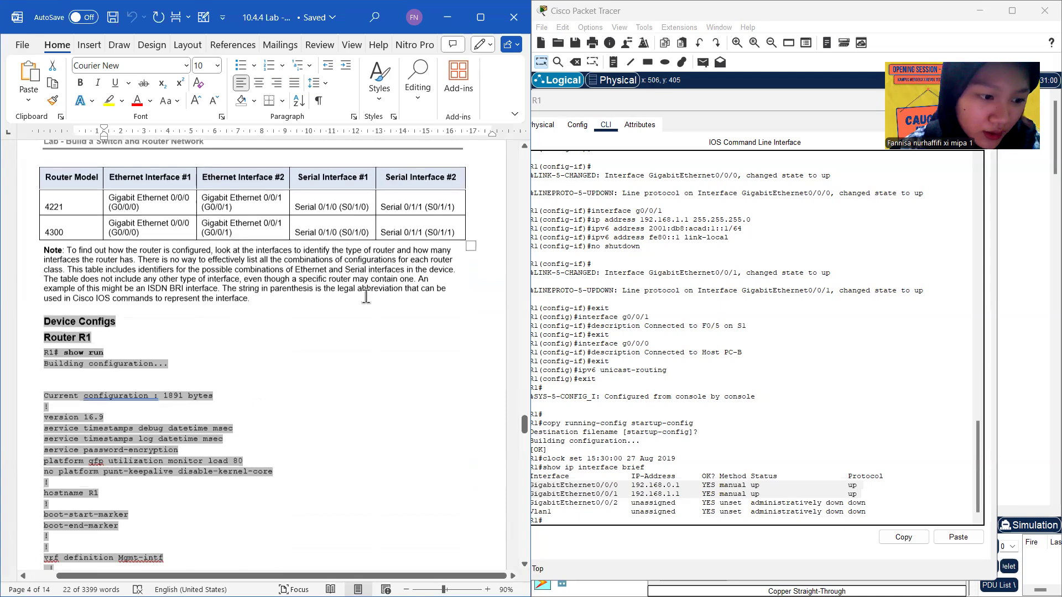
scroll(365, 296, down, 15)
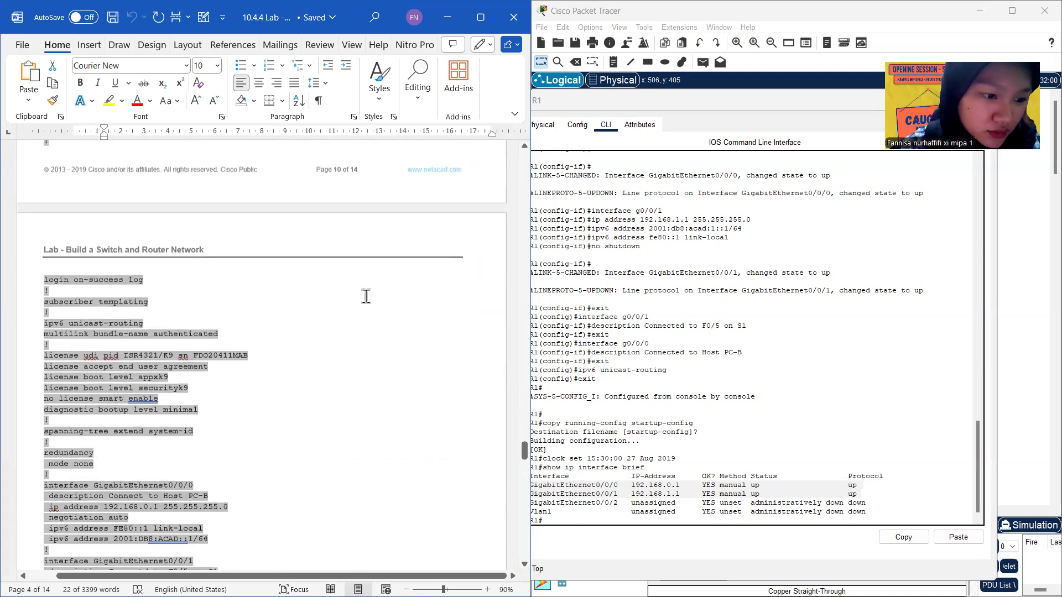